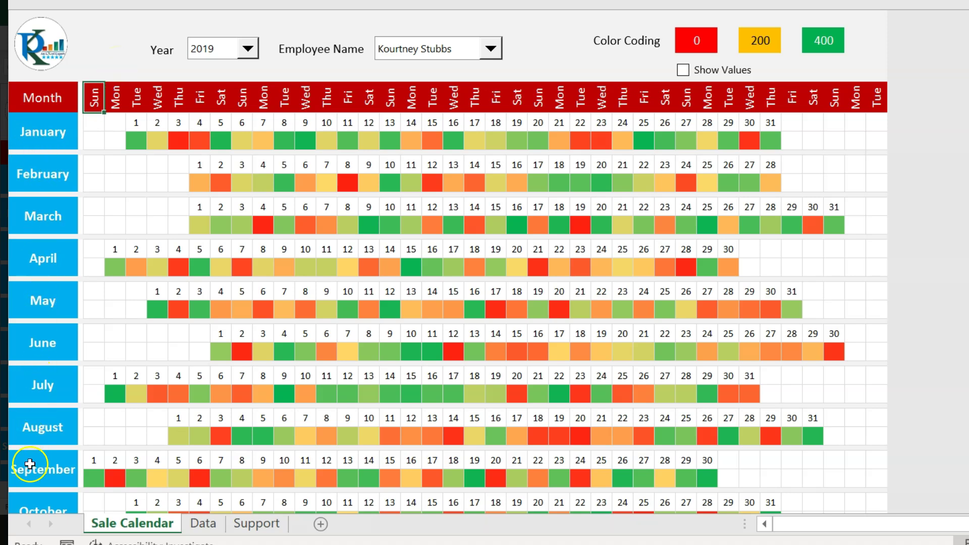
# Examine the calendar's months, the year and employee selectors, the color-coding cells and the weekday header row.
pyautogui.scroll(-3, 51, 152)
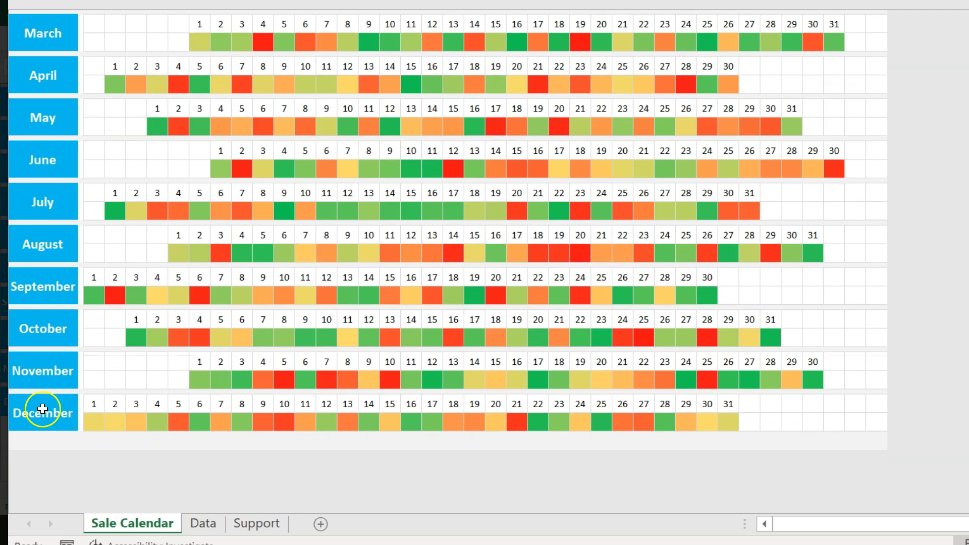
pyautogui.scroll(3, 76, 352)
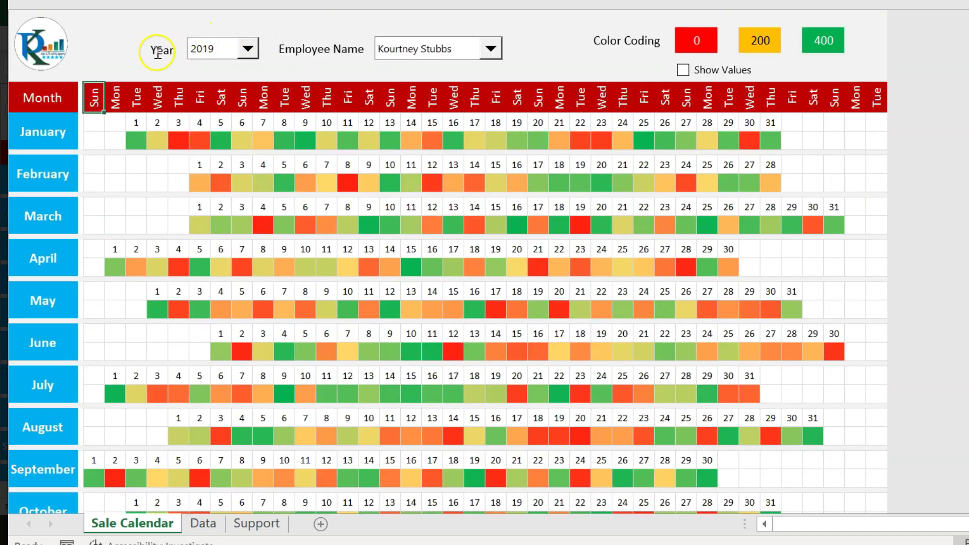
pyautogui.click(248, 50)
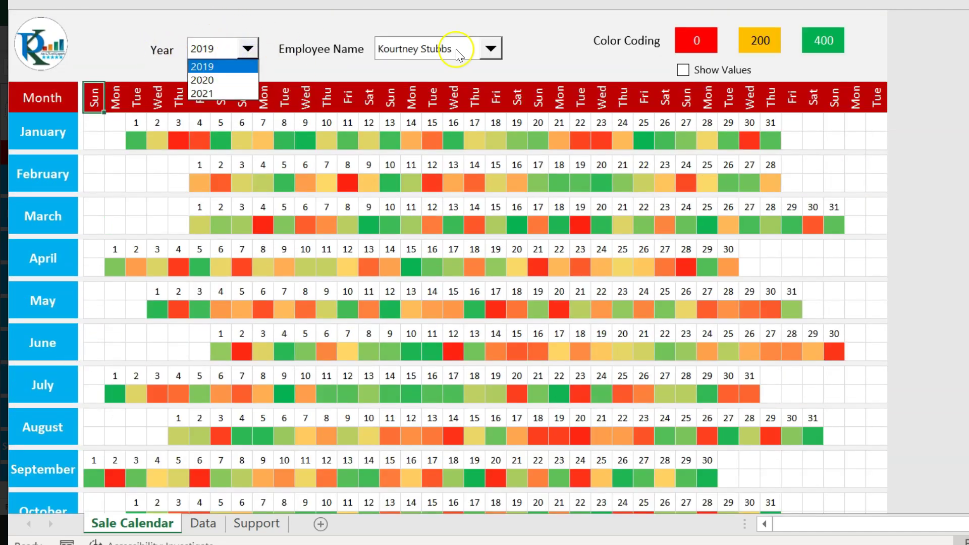
pyautogui.click(492, 49)
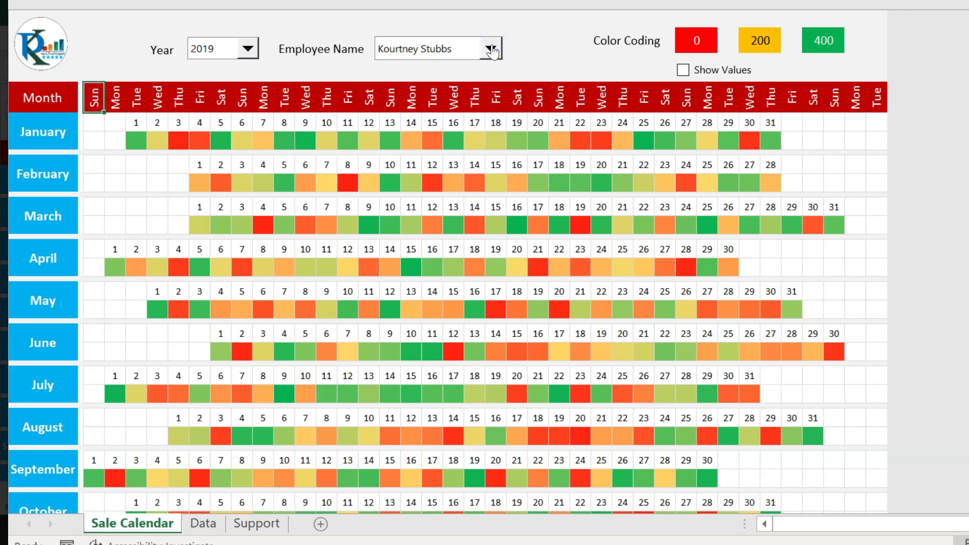
pyautogui.click(636, 48)
pyautogui.click(695, 40)
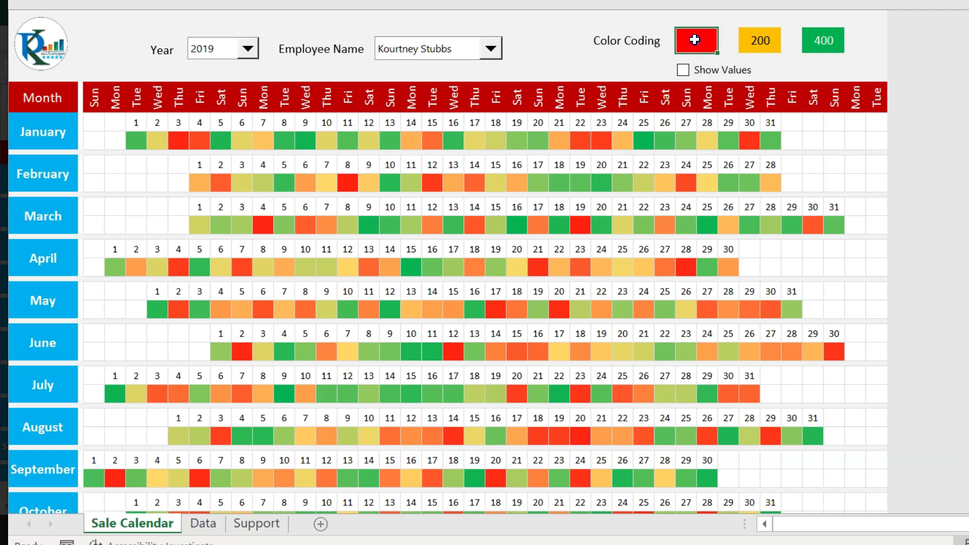
pyautogui.press('Right')
pyautogui.press('Right')
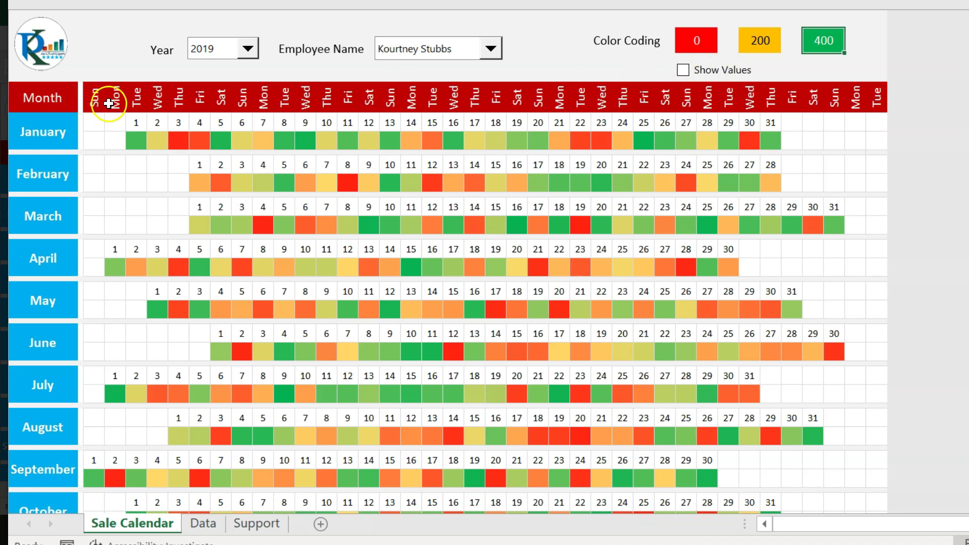
pyautogui.moveTo(94, 96); pyautogui.dragTo(878, 96)
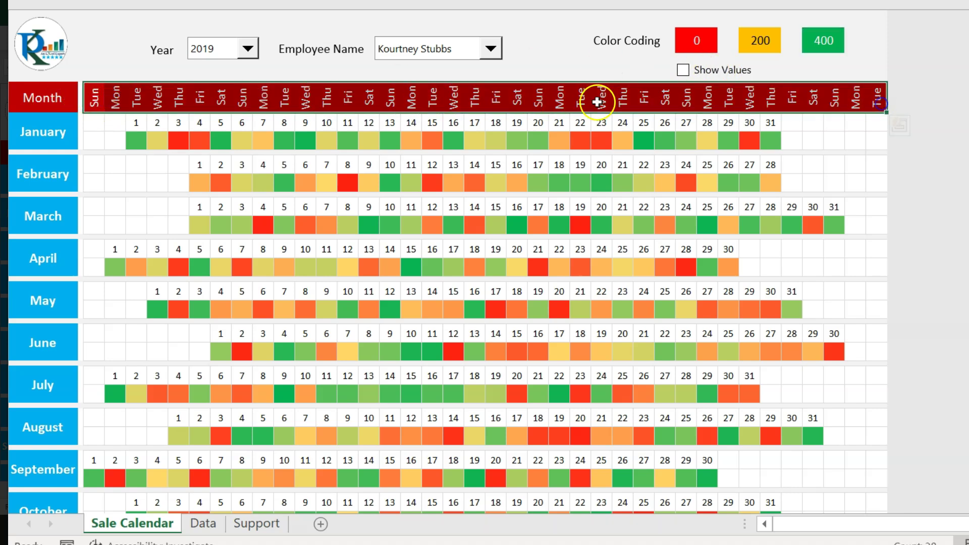
pyautogui.click(119, 96)
pyautogui.click(153, 97)
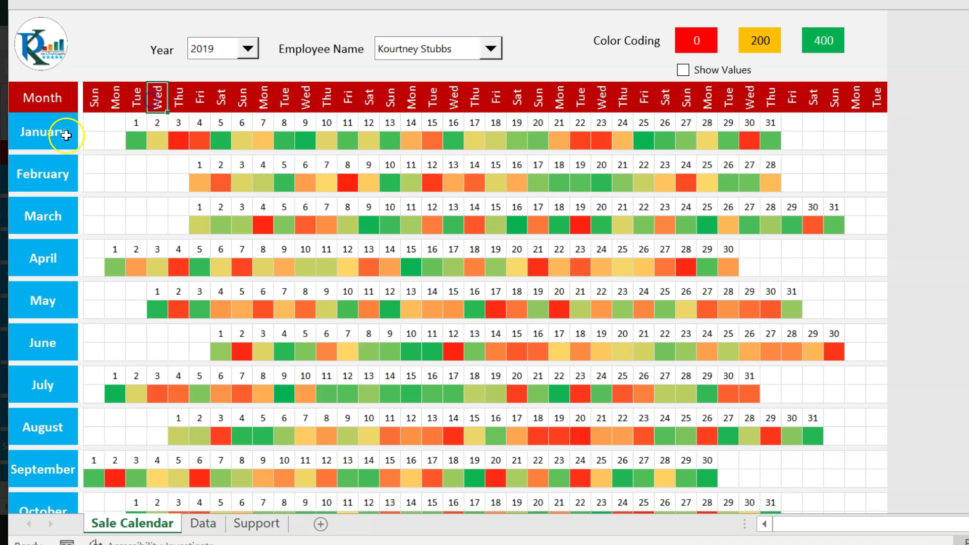
pyautogui.click(135, 94)
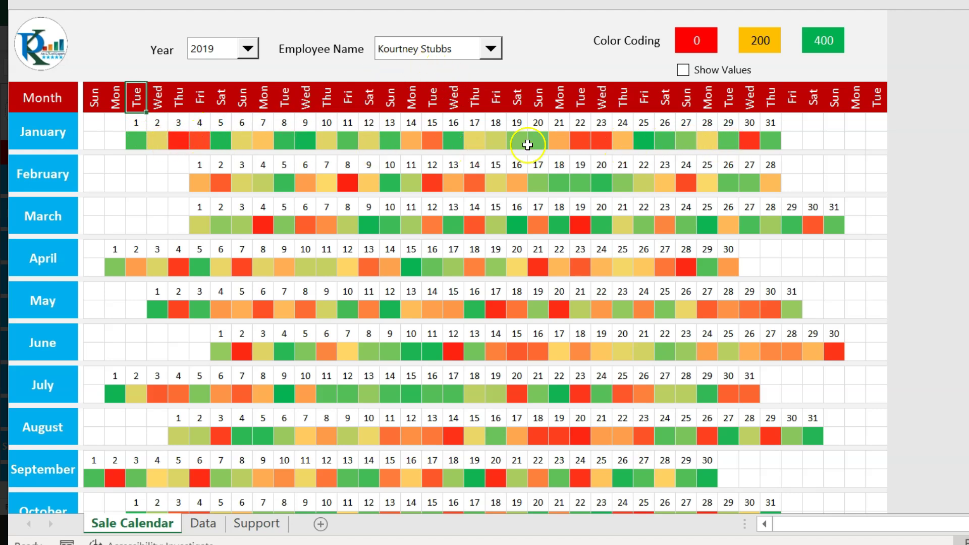
# Review the color-coding thresholds, show the sales values in the calendar and hide them again.
pyautogui.moveTo(685, 40); pyautogui.dragTo(836, 42)
pyautogui.click(685, 96)
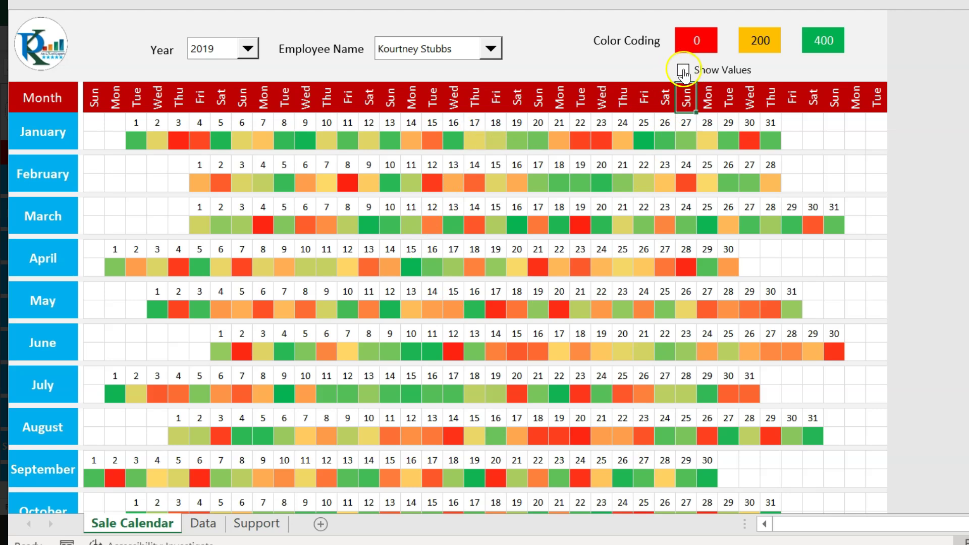
pyautogui.click(684, 70)
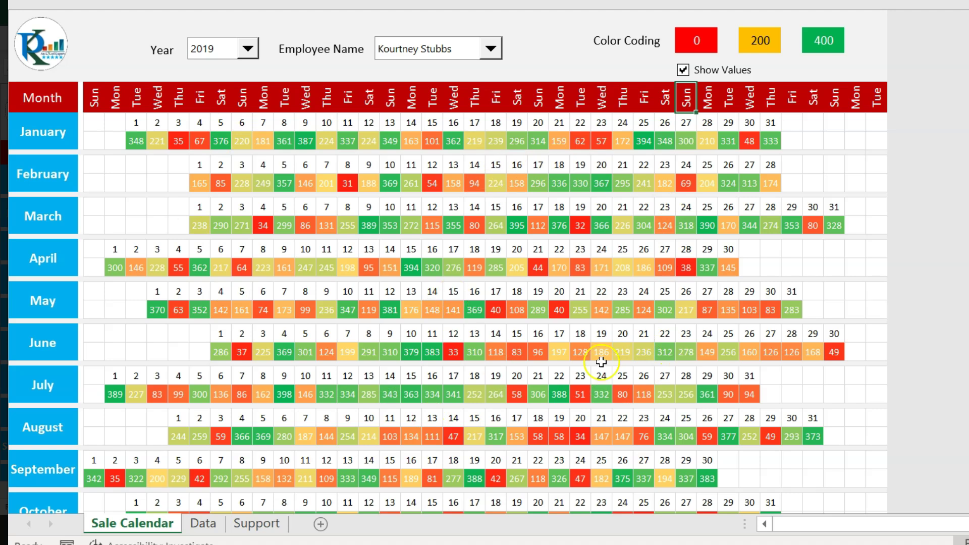
pyautogui.click(683, 70)
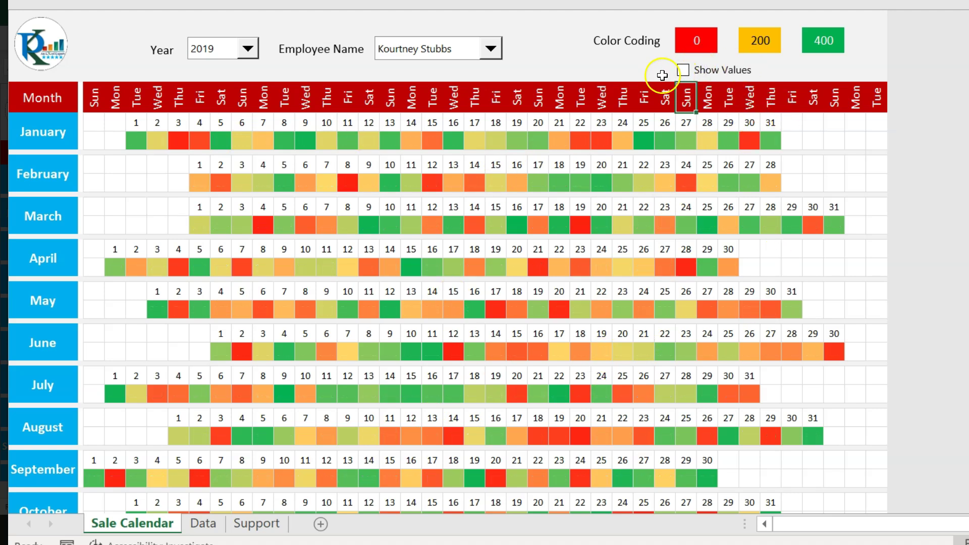
# Switch the calendar to the last employee in the list and show the sales values.
pyautogui.click(491, 61)
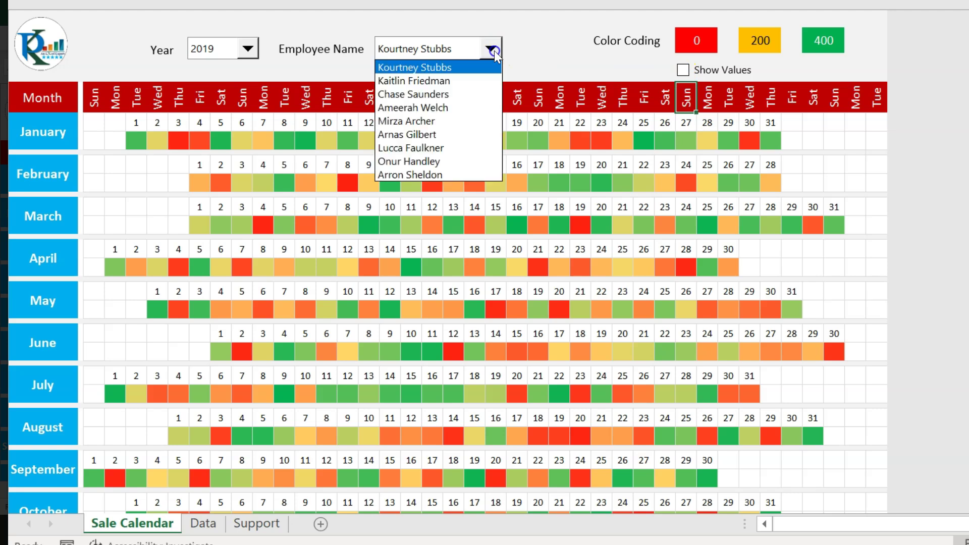
pyautogui.click(434, 173)
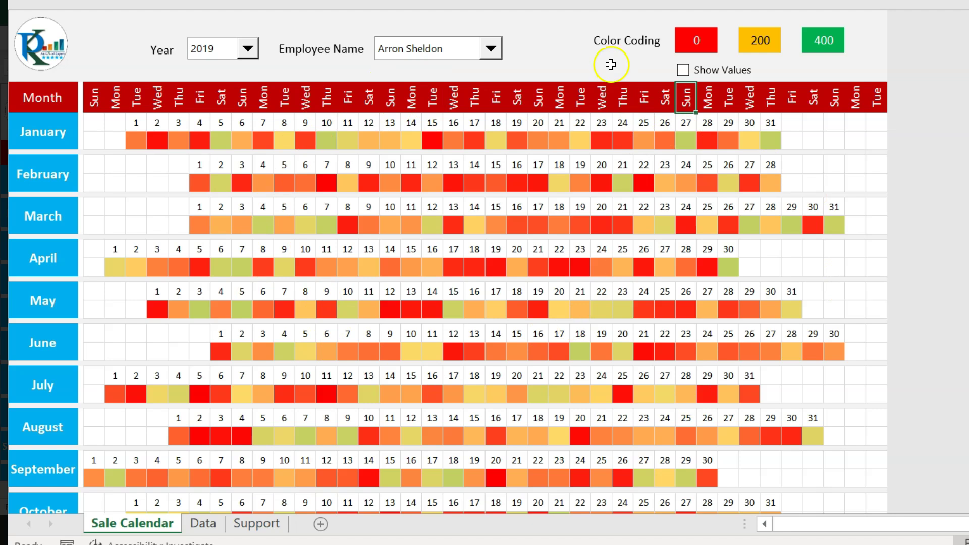
pyautogui.click(710, 69)
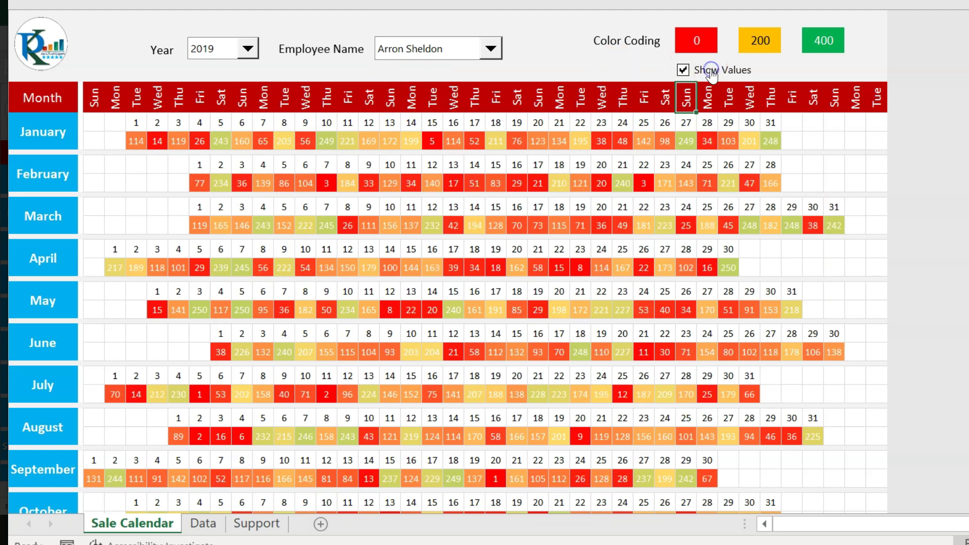
pyautogui.click(711, 75)
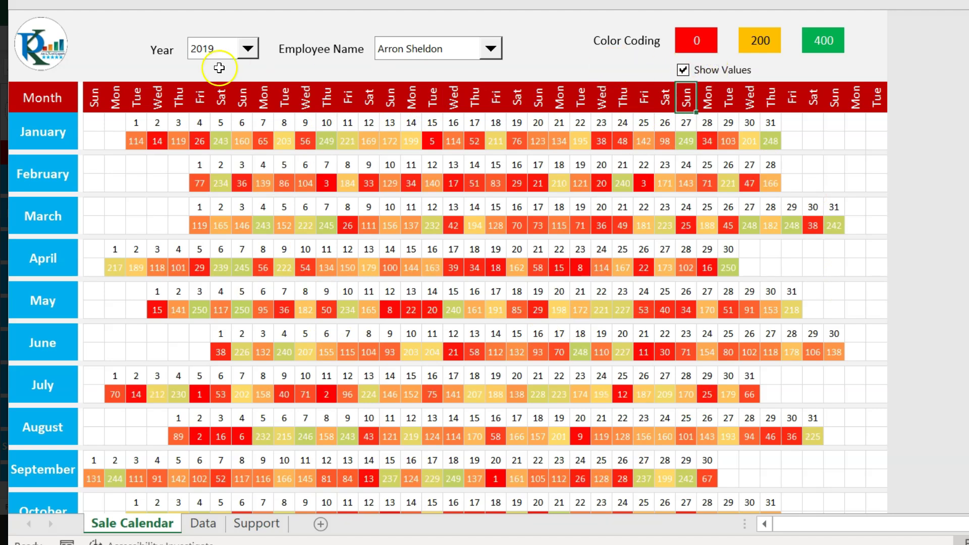
# Display the calendar for 2020, change the year to 2021 and review the months through the end of the year.
pyautogui.click(246, 50)
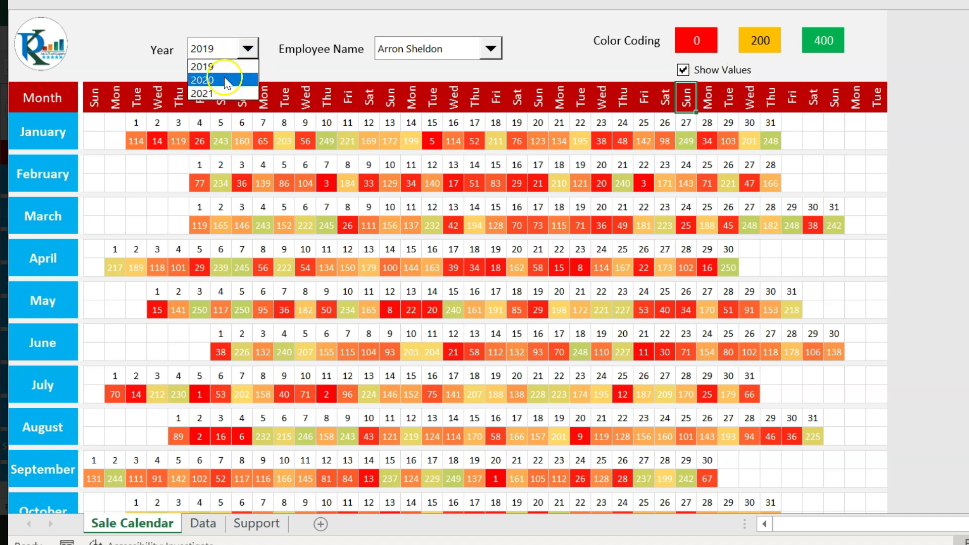
pyautogui.click(224, 78)
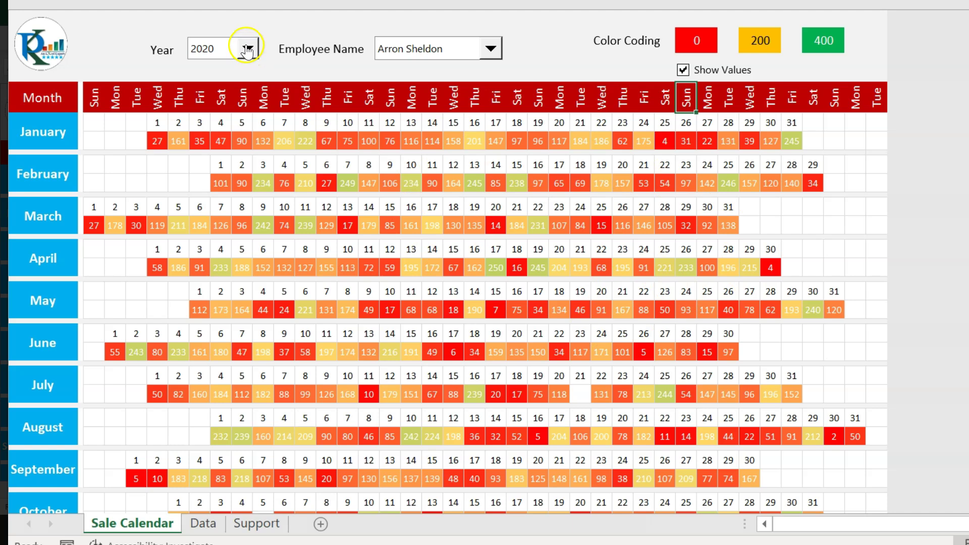
pyautogui.click(248, 50)
pyautogui.click(223, 92)
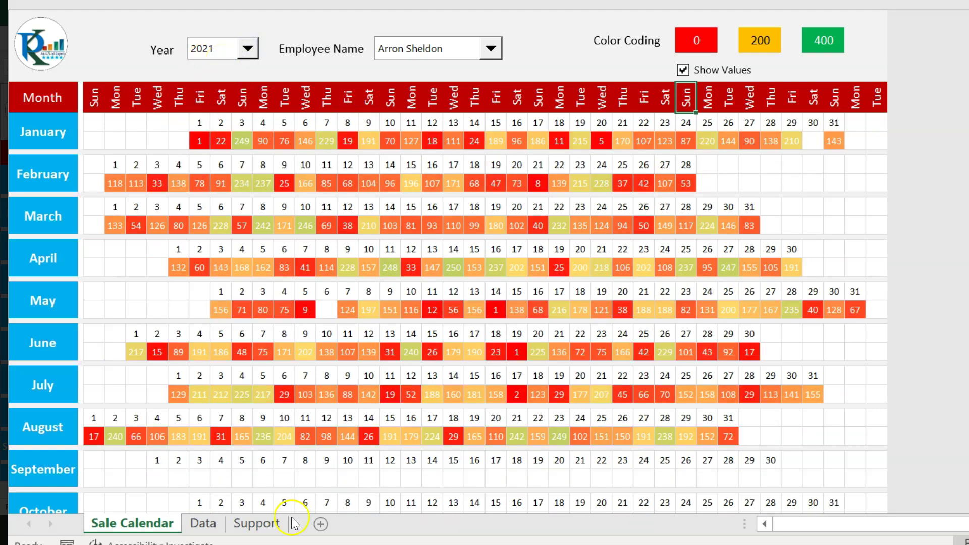
pyautogui.scroll(-1, 564, 442)
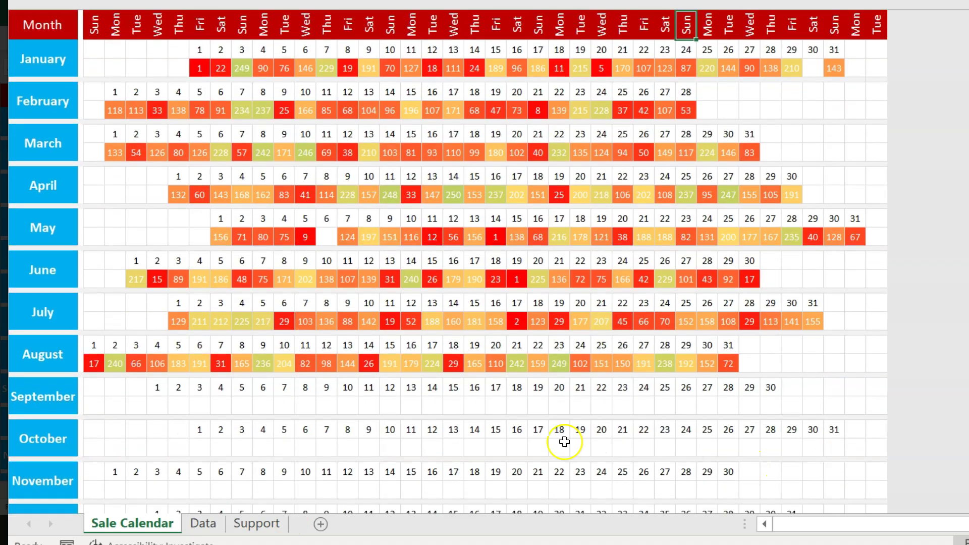
pyautogui.scroll(-1, 565, 442)
pyautogui.scroll(2, 540, 427)
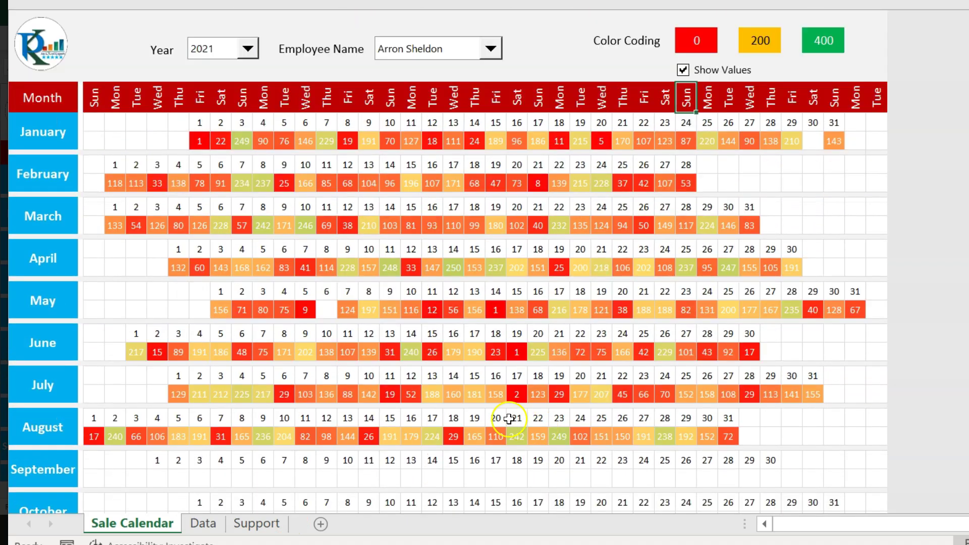
# Switch the calendar to the second employee in the list and hide the sales values.
pyautogui.click(437, 55)
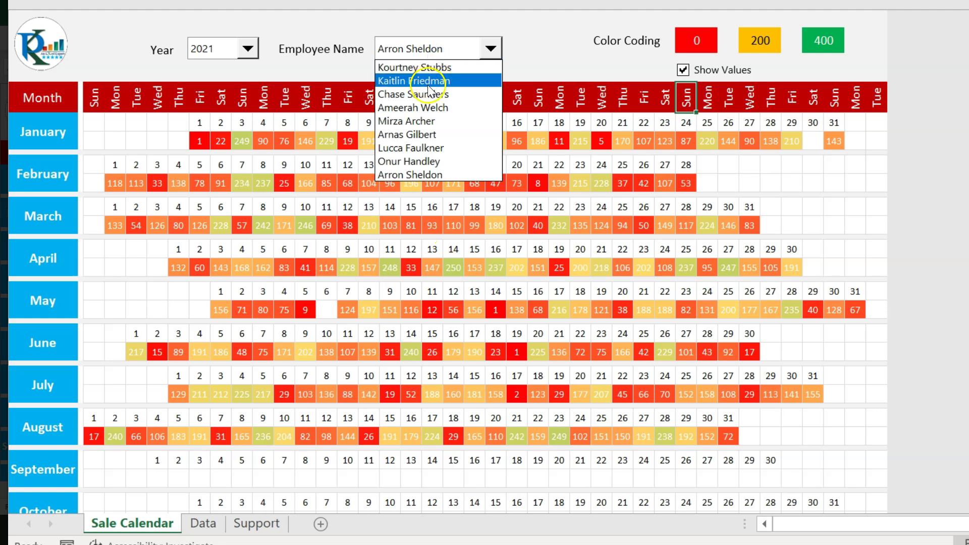
pyautogui.click(428, 82)
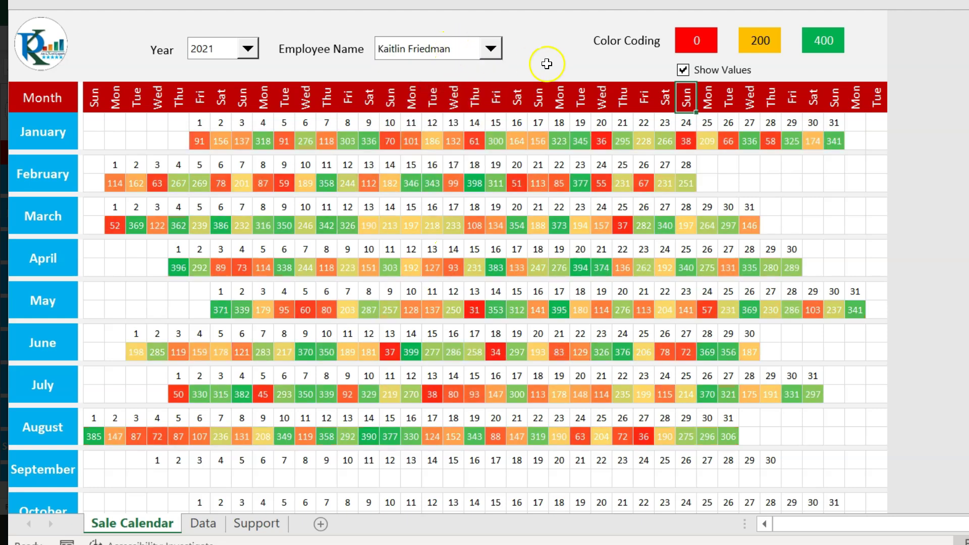
pyautogui.click(731, 70)
pyautogui.click(545, 55)
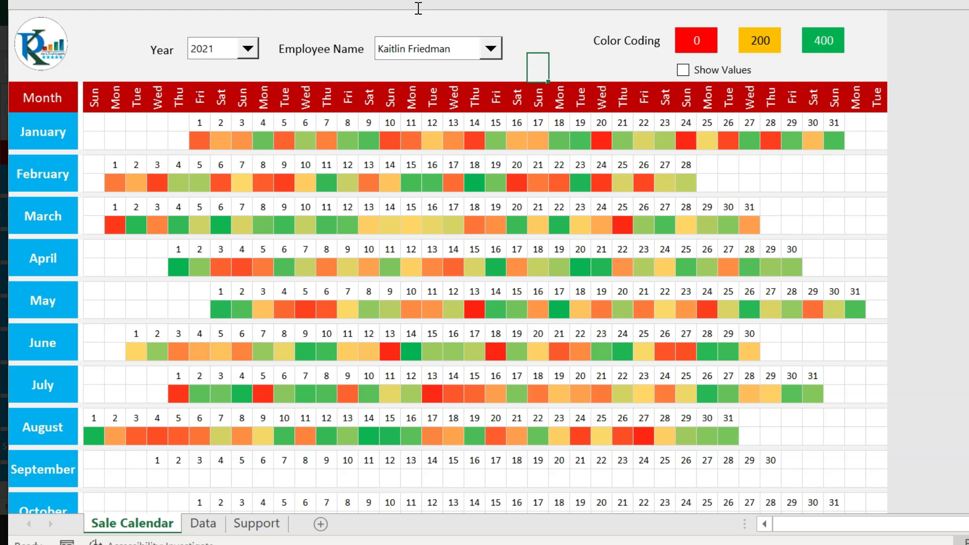
# Set the calendar's year to 2020.
pyautogui.click(249, 49)
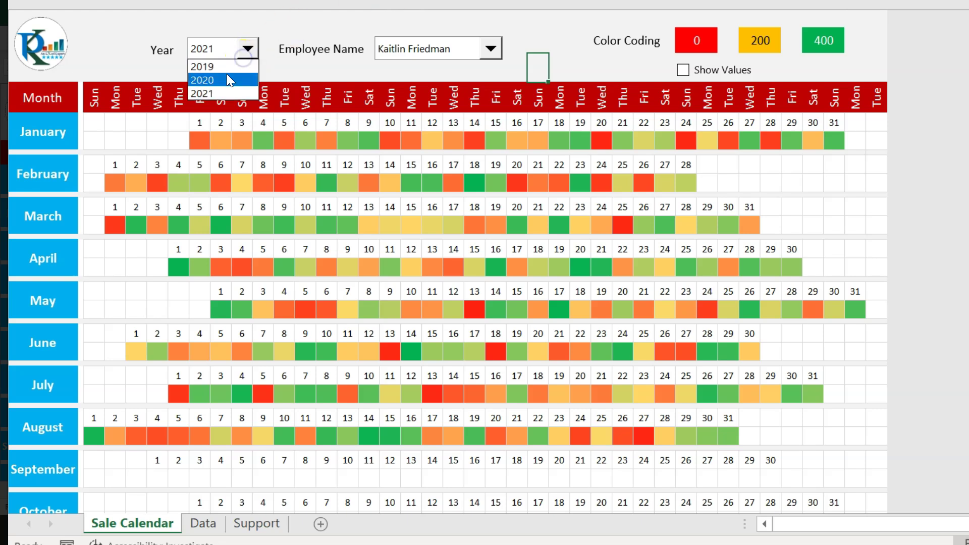
pyautogui.click(222, 78)
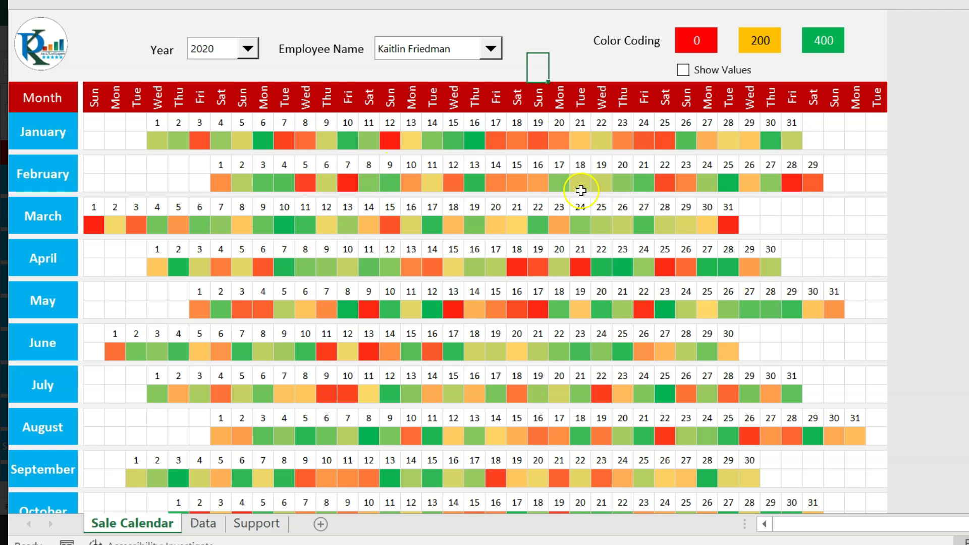
pyautogui.click(543, 43)
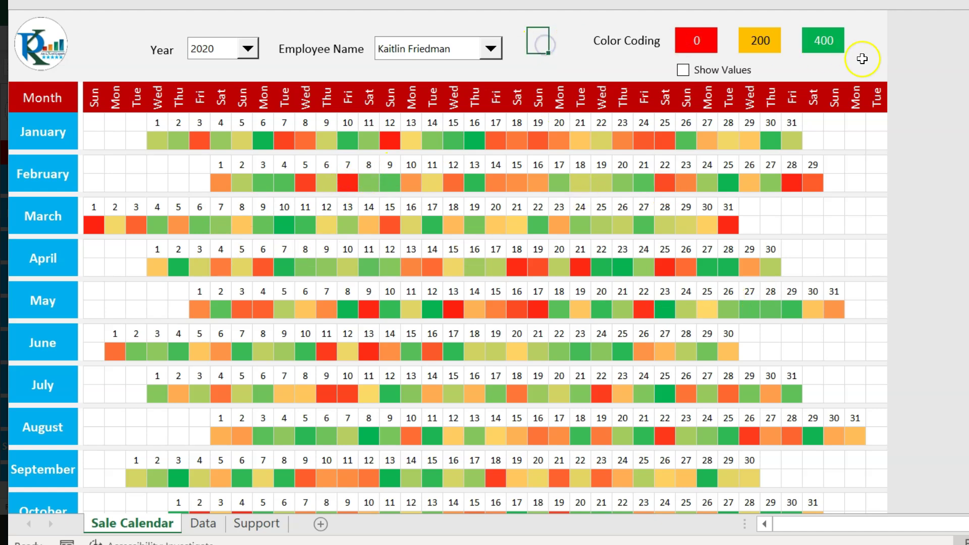
# Set the middle (amber) color-coding threshold to 100.
pyautogui.click(766, 41)
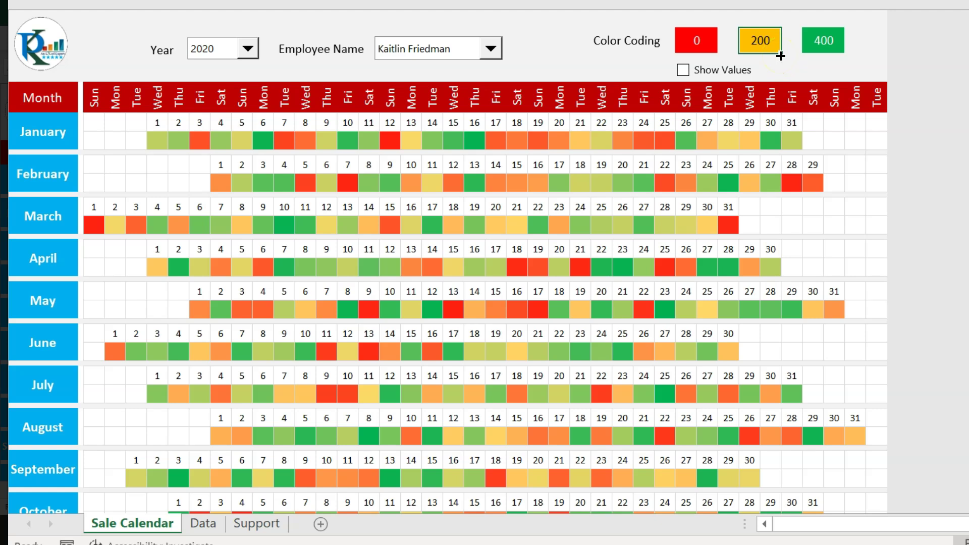
pyautogui.write('100')
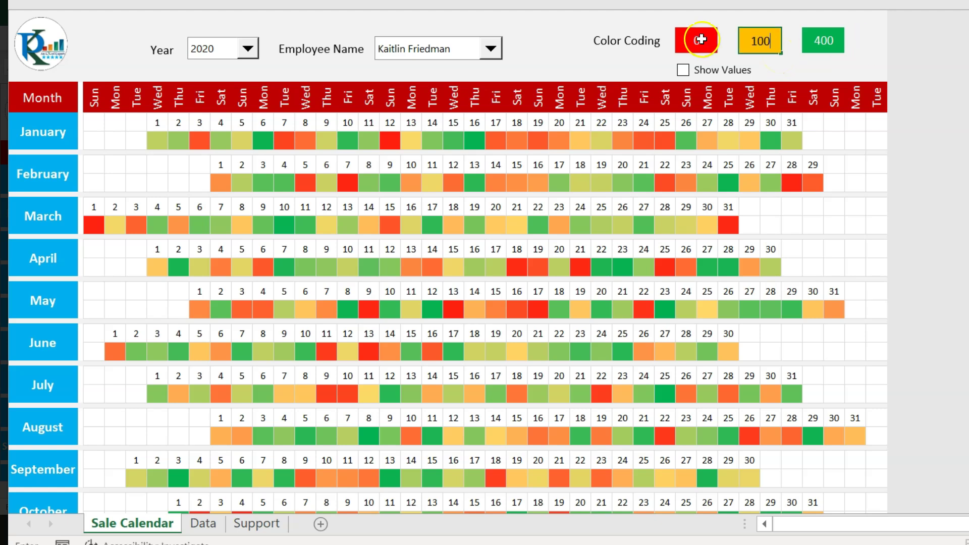
pyautogui.click(815, 66)
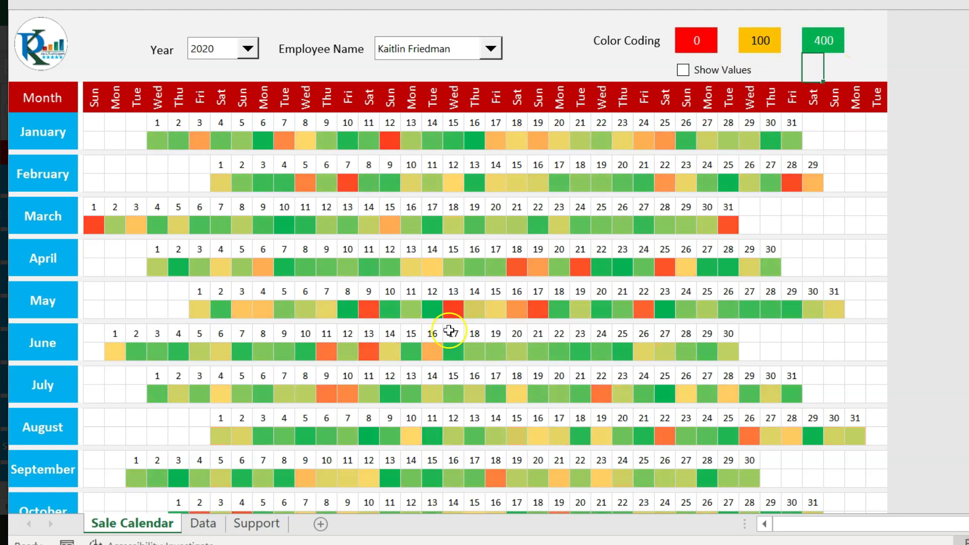
pyautogui.click(558, 29)
pyautogui.click(523, 20)
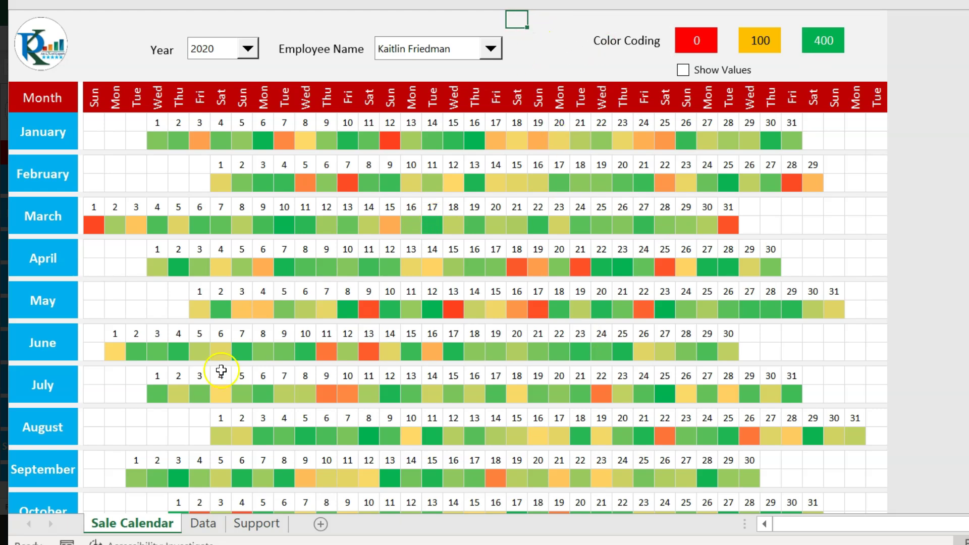
# Examine the Date, Emp Name and Sale Amount columns of the source records on the Data sheet.
pyautogui.click(203, 524)
pyautogui.click(246, 119)
pyautogui.moveTo(110, 58); pyautogui.dragTo(104, 227)
pyautogui.moveTo(200, 38); pyautogui.dragTo(249, 248)
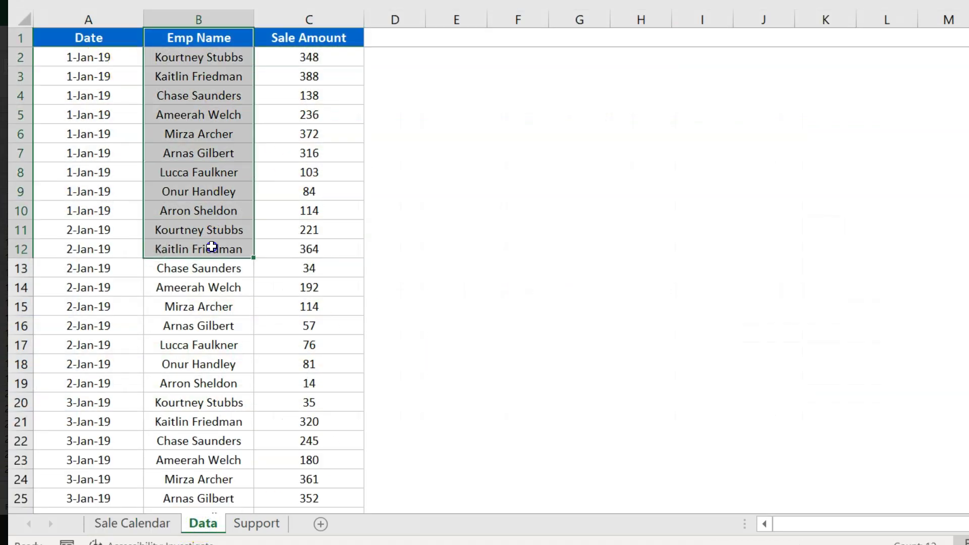
pyautogui.moveTo(310, 57); pyautogui.dragTo(305, 259)
pyautogui.scroll(-20, 269, 246)
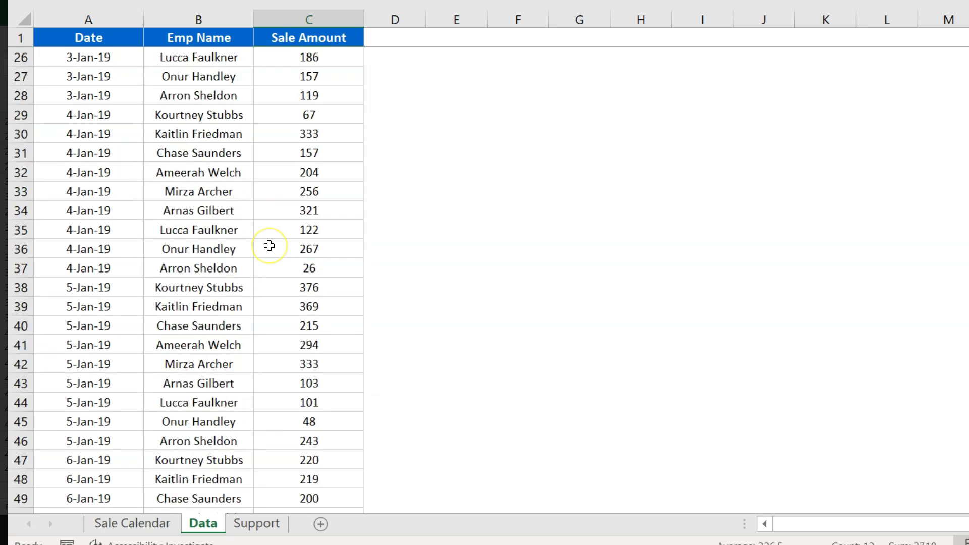
pyautogui.scroll(-6, 269, 246)
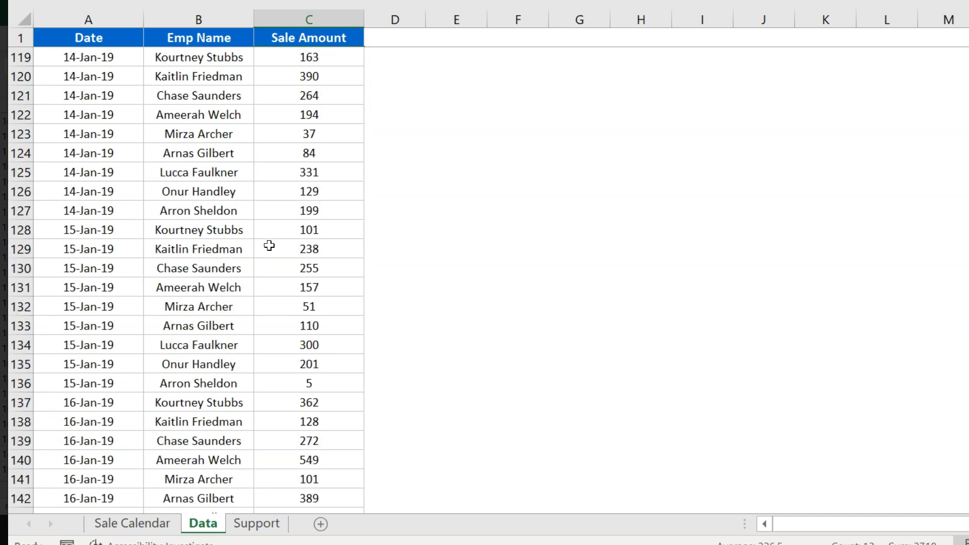
pyautogui.scroll(20, 269, 246)
pyautogui.scroll(11, 269, 246)
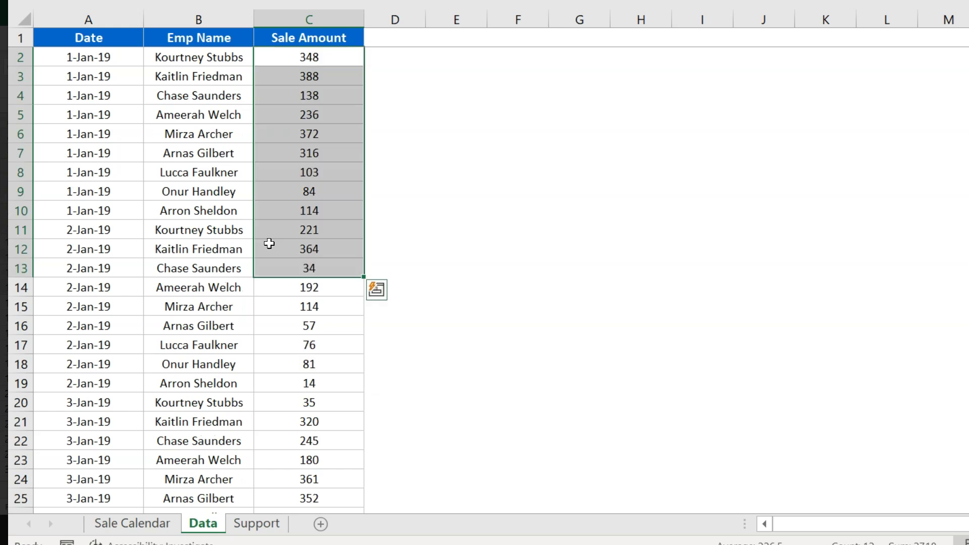
# Copy the Date, Emp Name and Sale Amount columns from the Data sheet into a new workbook.
pyautogui.click(146, 62)
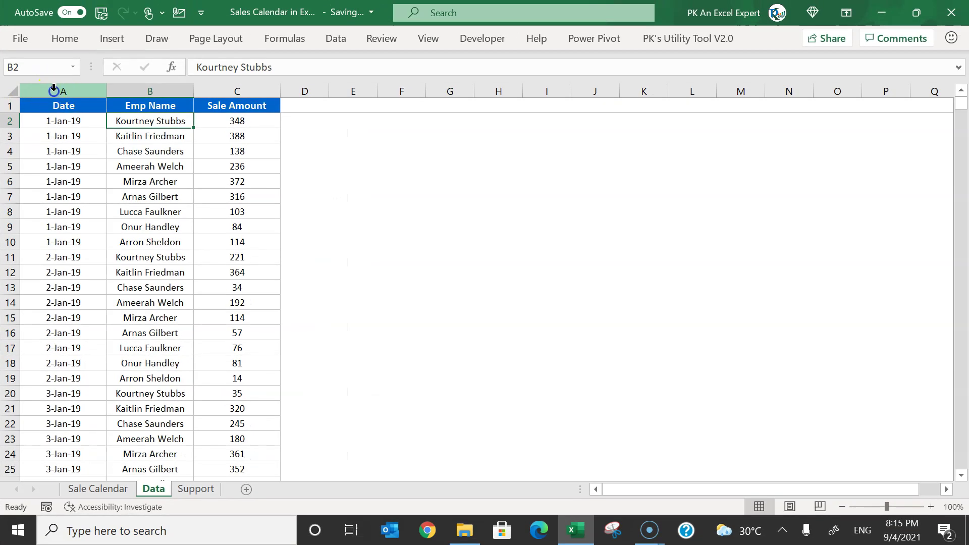
pyautogui.moveTo(74, 19); pyautogui.dragTo(328, 39)
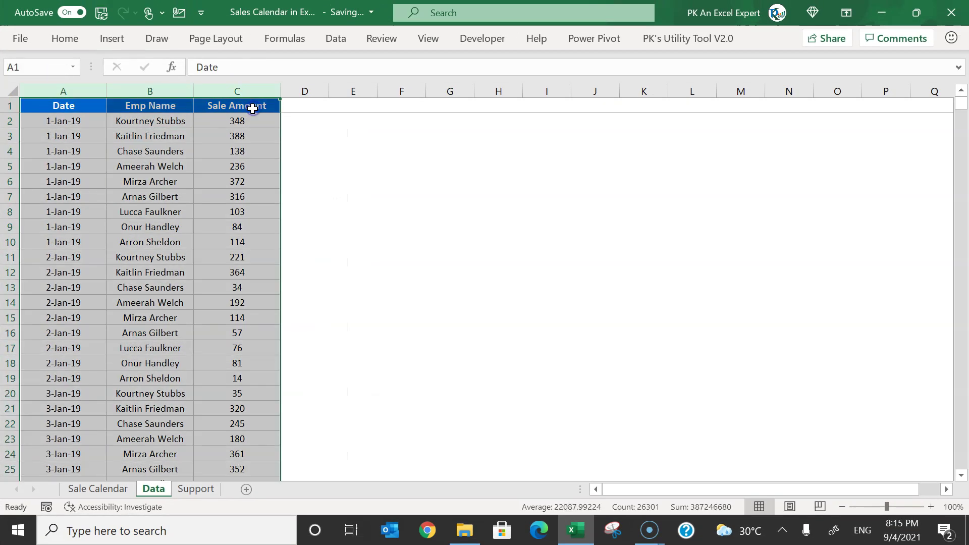
pyautogui.hotkey('ctrl', 'c')
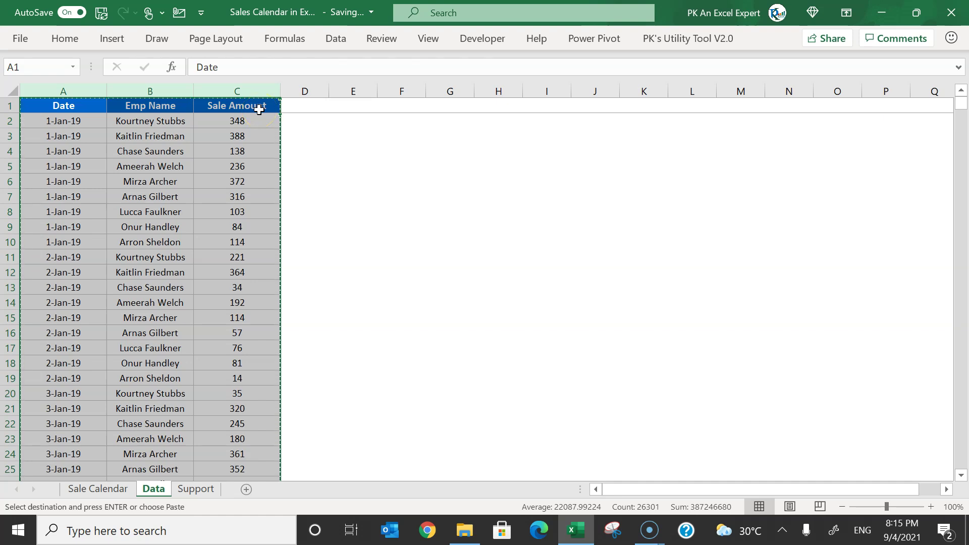
pyautogui.hotkey('ctrl', 'n')
pyautogui.hotkey('ctrl', 'v')
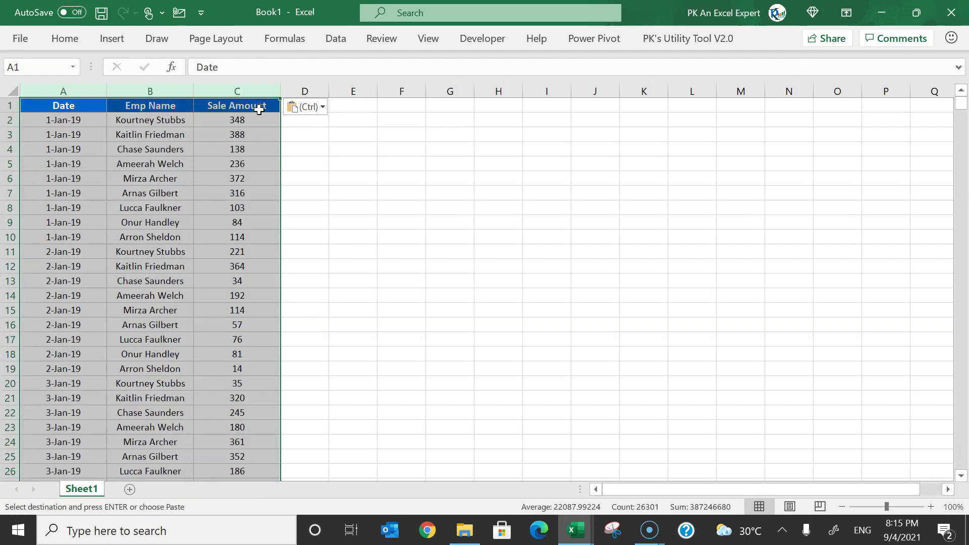
pyautogui.press('Escape')
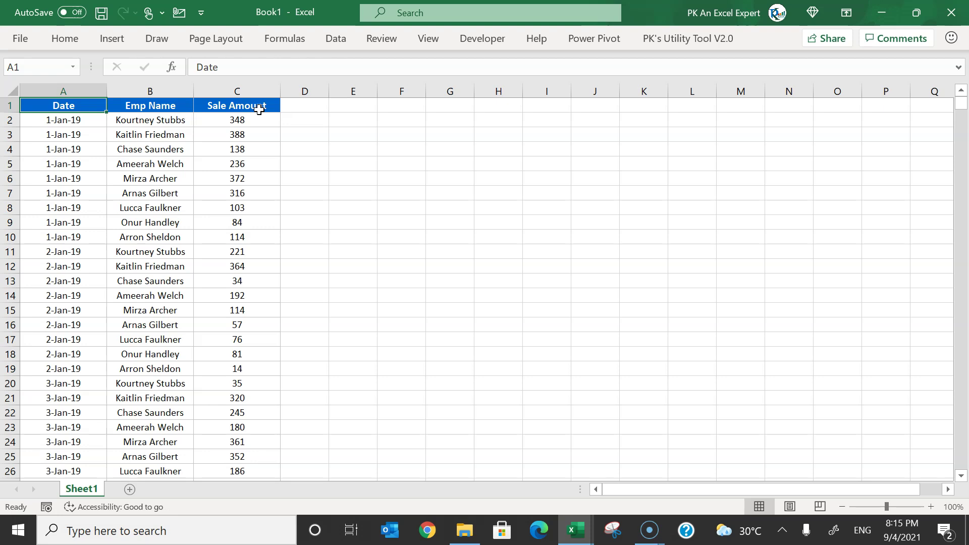
# Rename the new workbook's sheet as Data.
pyautogui.hotkey('alt', 'o')
pyautogui.write('hrData')
pyautogui.press('Return')
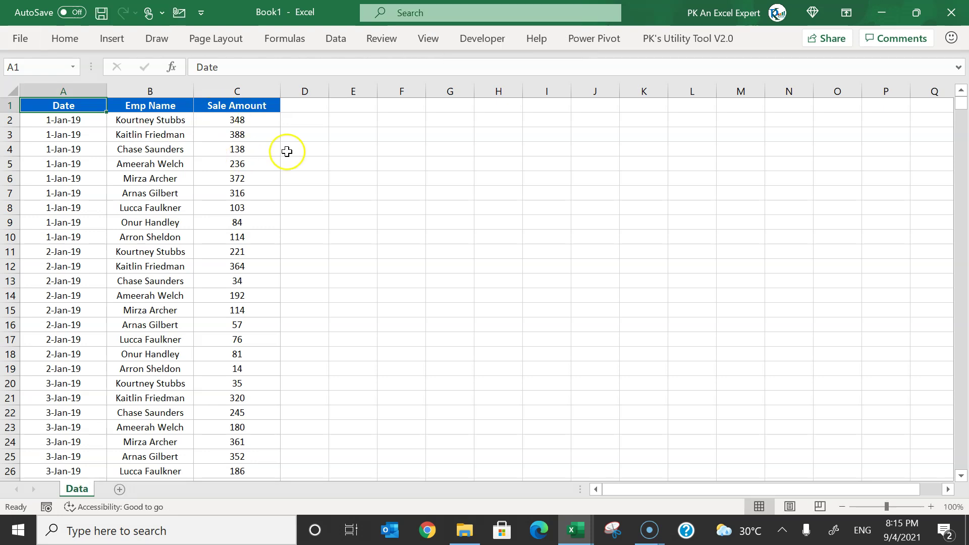
# Add two worksheets named Sales Calendar and Support after the Data sheet.
pyautogui.click(119, 491)
pyautogui.doubleClick(116, 489)
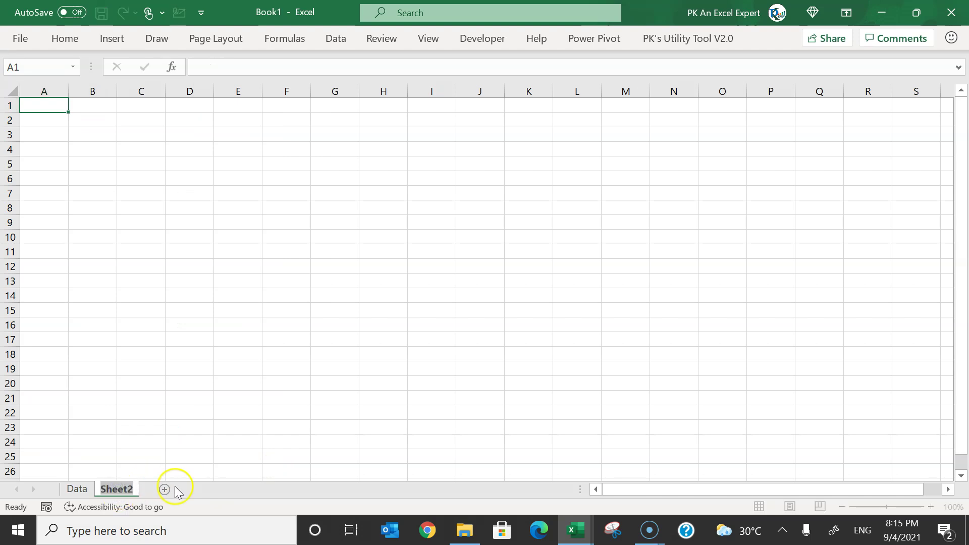
pyautogui.write('Sales Calendar')
pyautogui.press('Return')
pyautogui.click(204, 489)
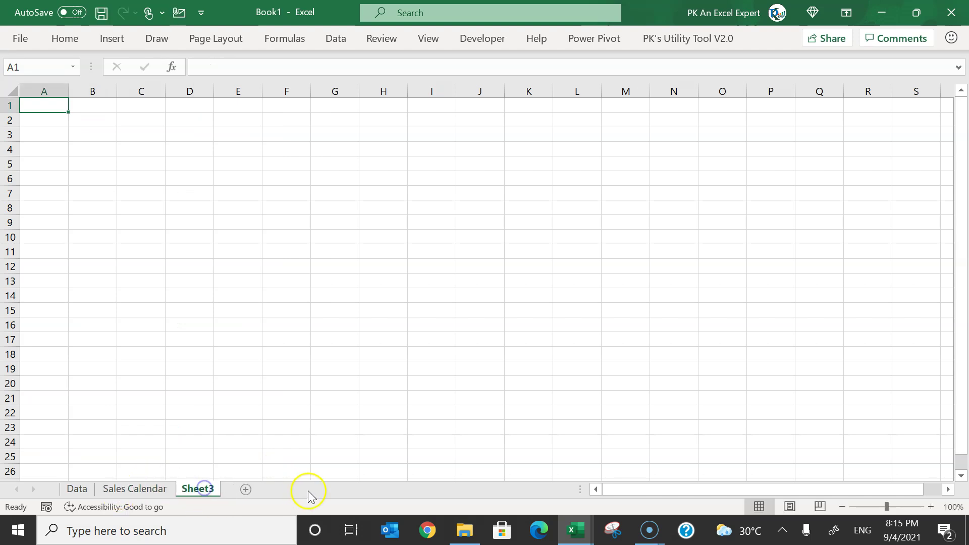
pyautogui.doubleClick(198, 489)
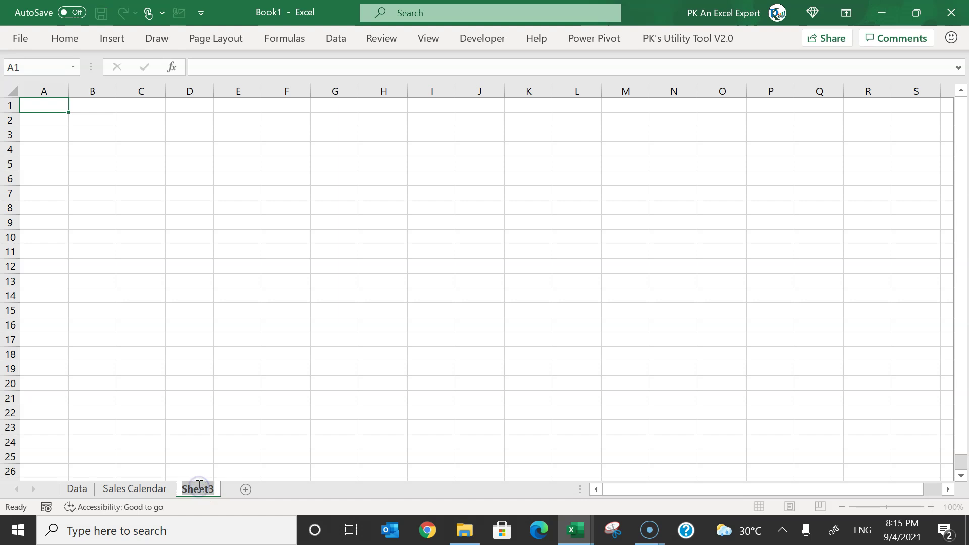
pyautogui.write('Support')
pyautogui.press('Return')
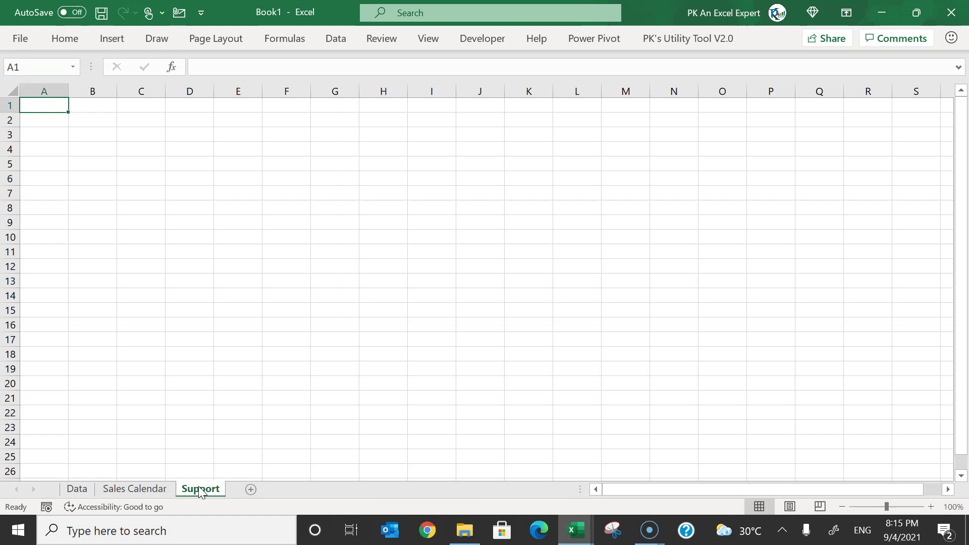
# Copy the Emp Name column from the Data sheet into column A of the Support sheet.
pyautogui.click(70, 490)
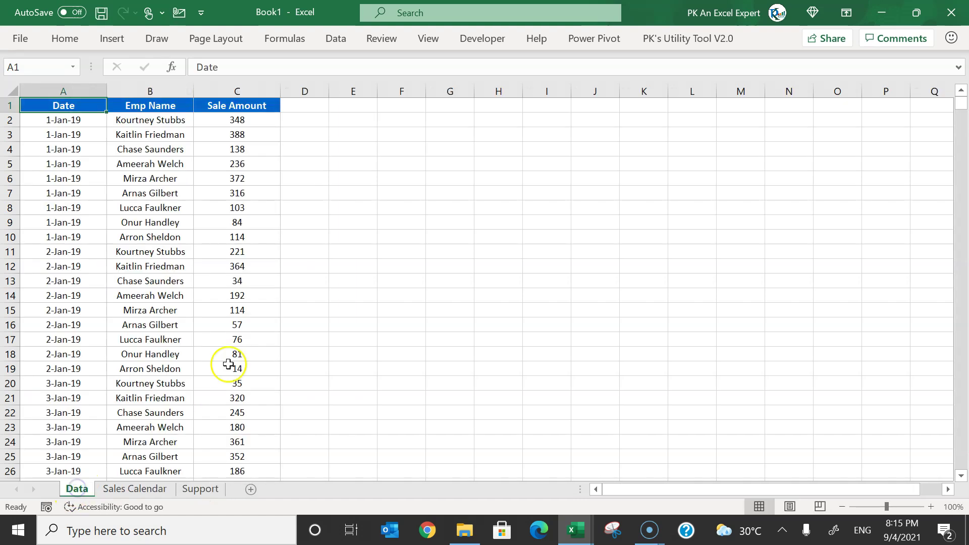
pyautogui.click(169, 91)
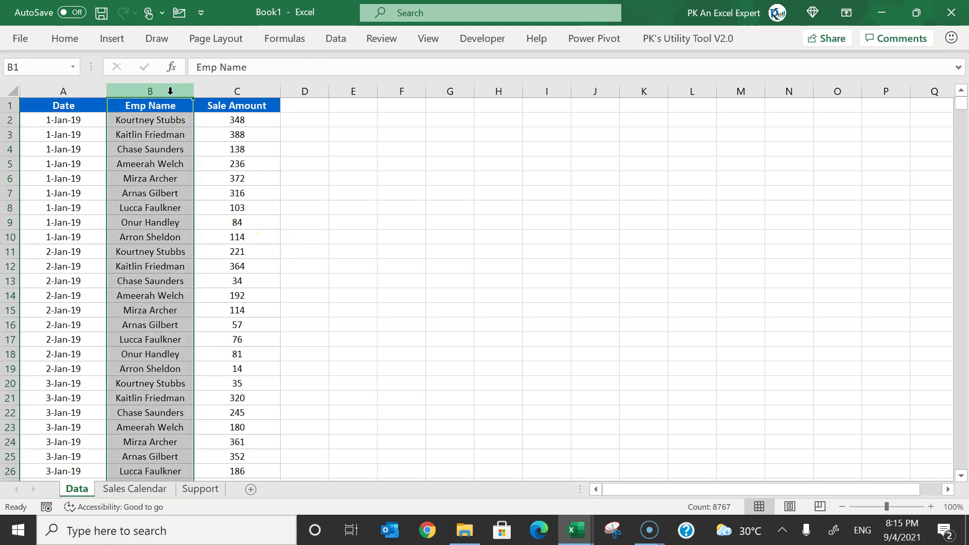
pyautogui.hotkey('ctrl', 'c')
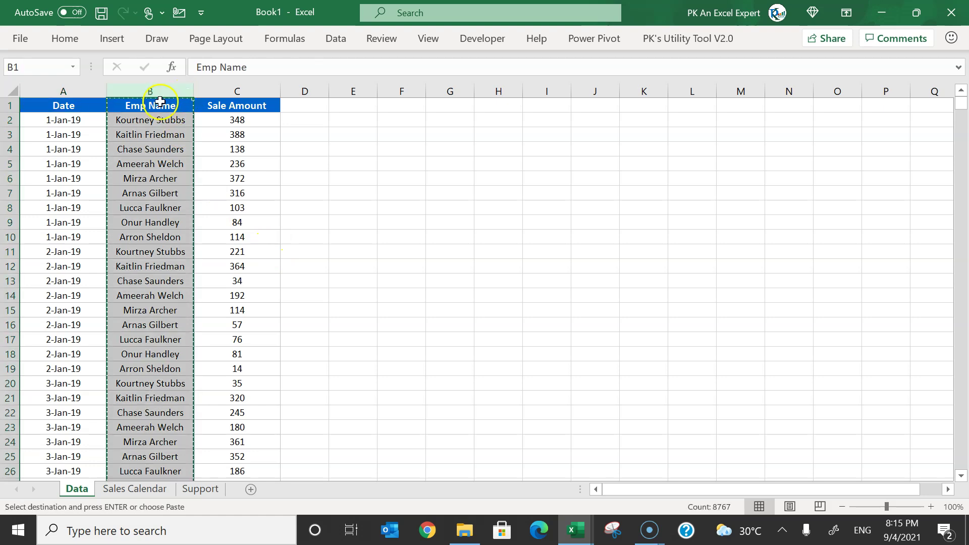
pyautogui.click(212, 489)
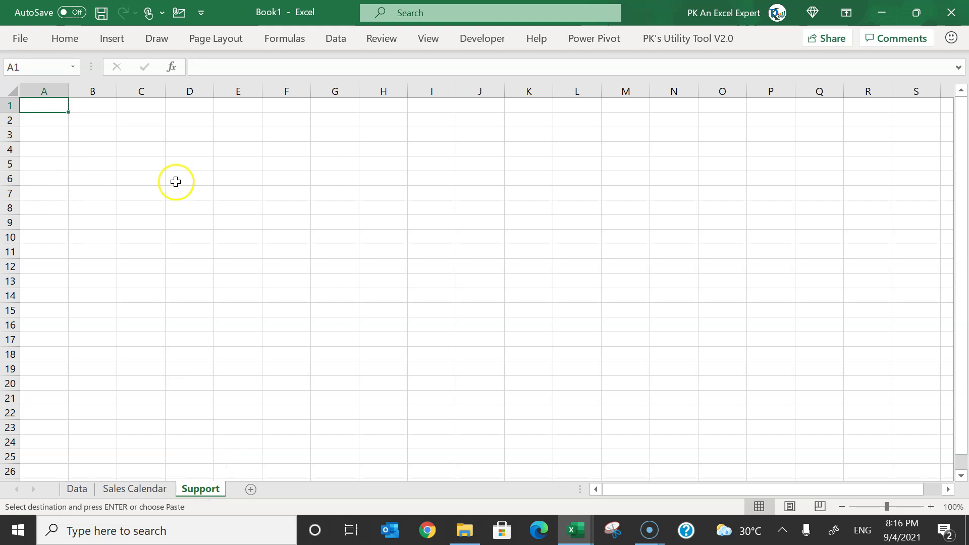
pyautogui.hotkey('ctrl', 'v')
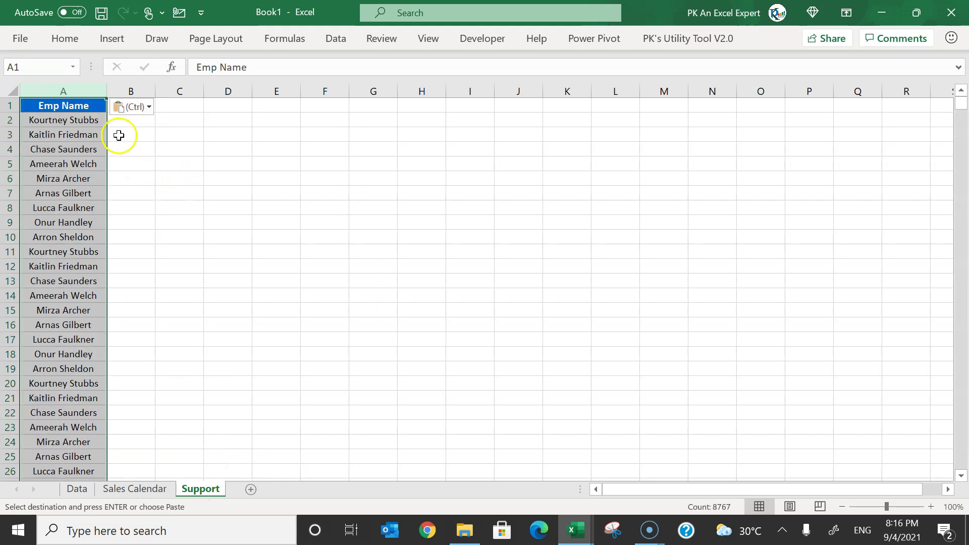
# Remove the duplicate employee names from column A, treating the first row as a header.
pyautogui.click(336, 39)
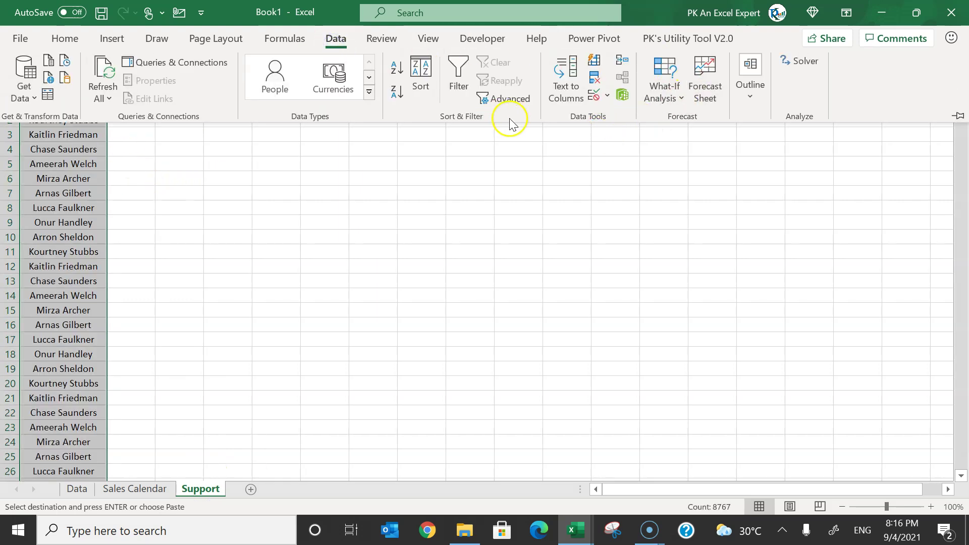
pyautogui.click(595, 81)
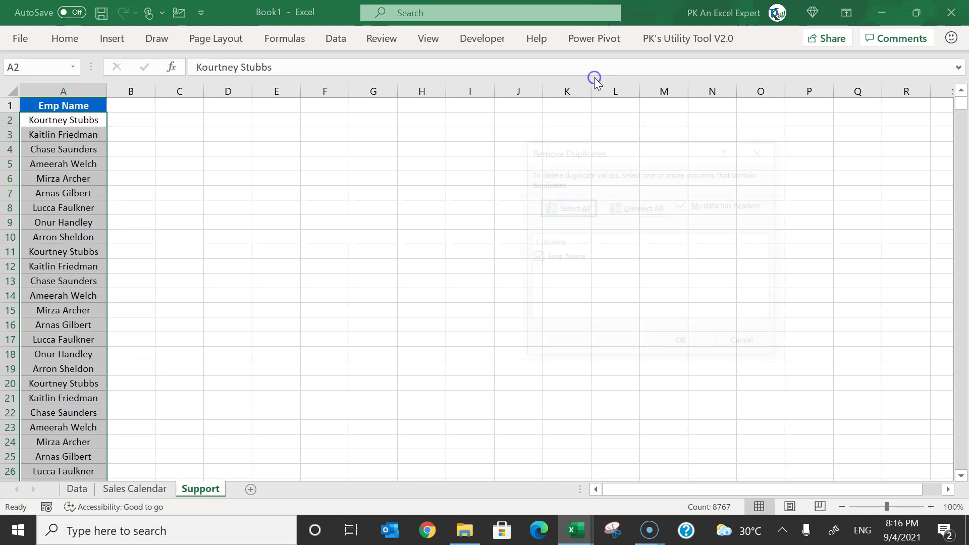
pyautogui.click(682, 344)
pyautogui.click(487, 310)
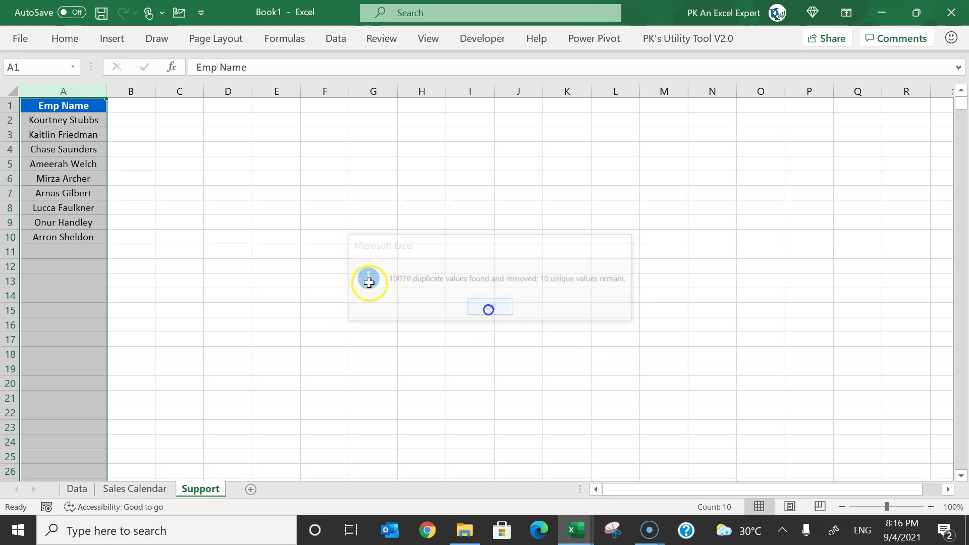
pyautogui.click(282, 237)
pyautogui.moveTo(95, 120); pyautogui.dragTo(84, 230)
# Delete the Emp Name header row from the Support sheet.
pyautogui.click(10, 108)
pyautogui.rightClick(9, 105)
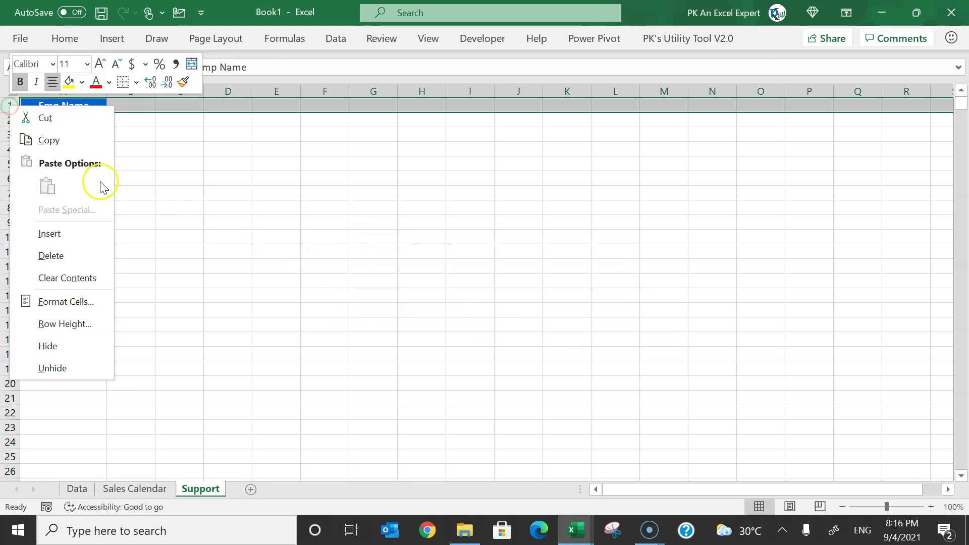
pyautogui.click(74, 253)
pyautogui.click(175, 176)
pyautogui.moveTo(82, 102); pyautogui.dragTo(76, 218)
# Enter the years 2019, 2020 and 2021 in cells C1 to C3 of the Support sheet.
pyautogui.click(182, 106)
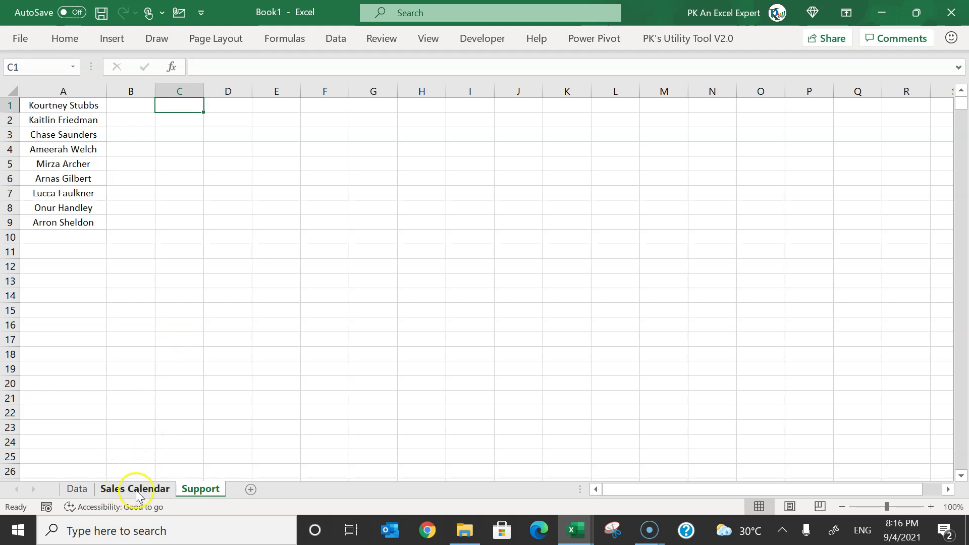
pyautogui.write('2019')
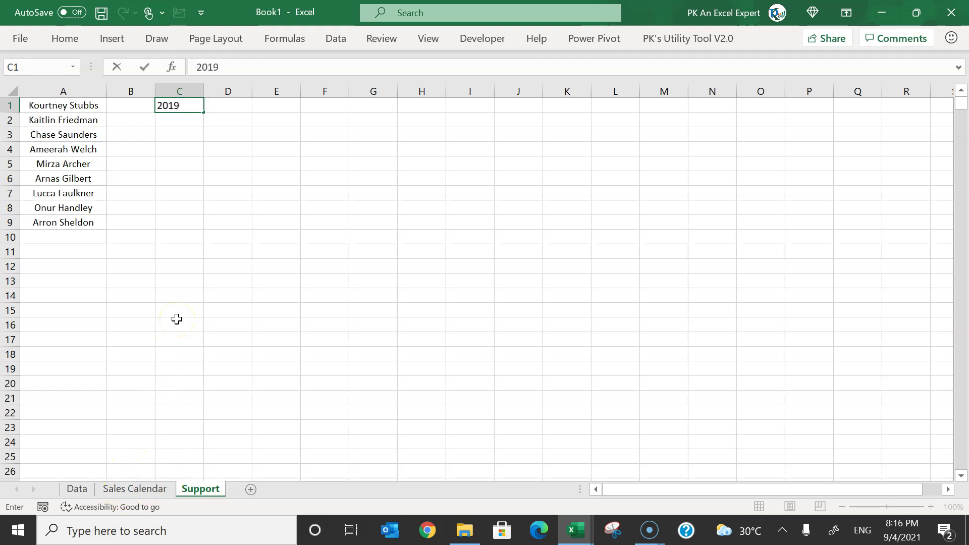
pyautogui.press('Return')
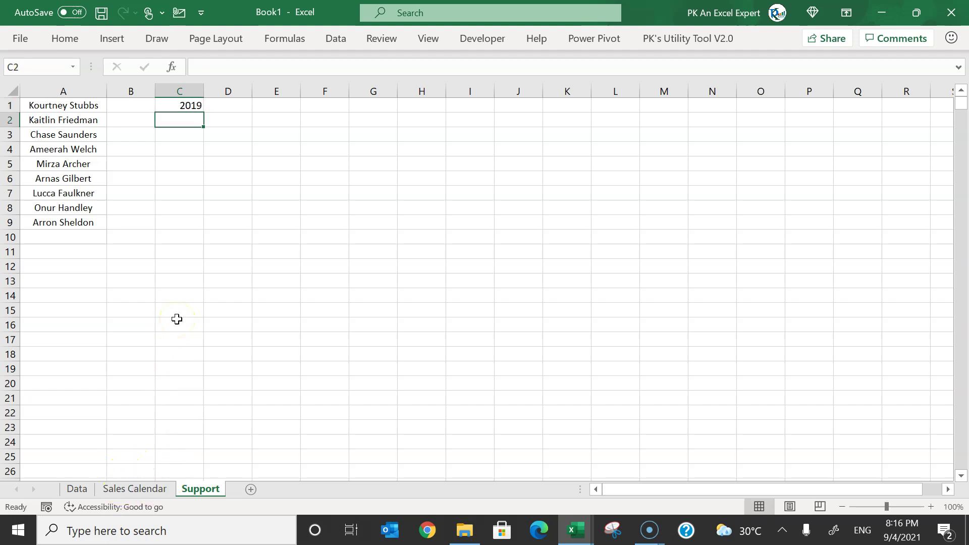
pyautogui.write('2020')
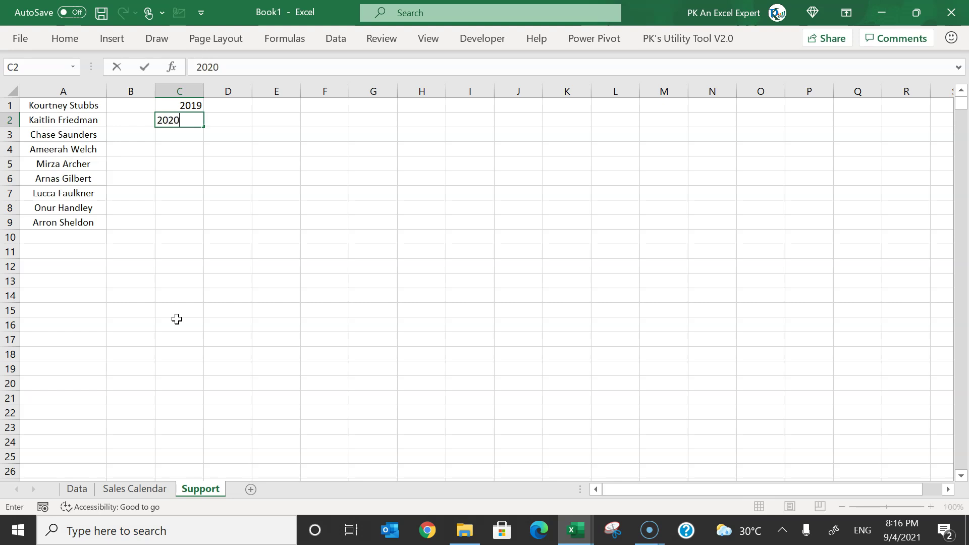
pyautogui.press('Return')
pyautogui.write('2021')
pyautogui.press('Return')
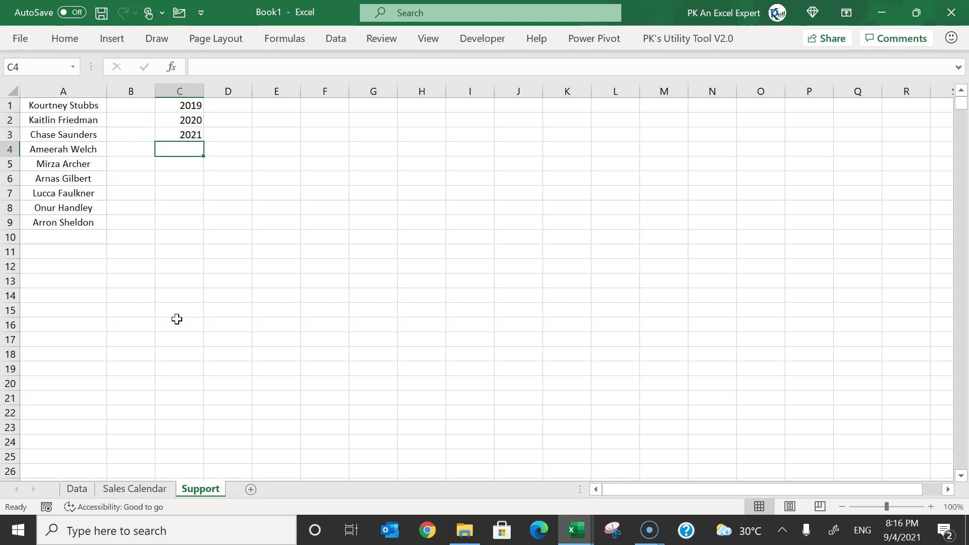
# Enter Sun in cell C4 of the Sales Calendar sheet.
pyautogui.click(135, 489)
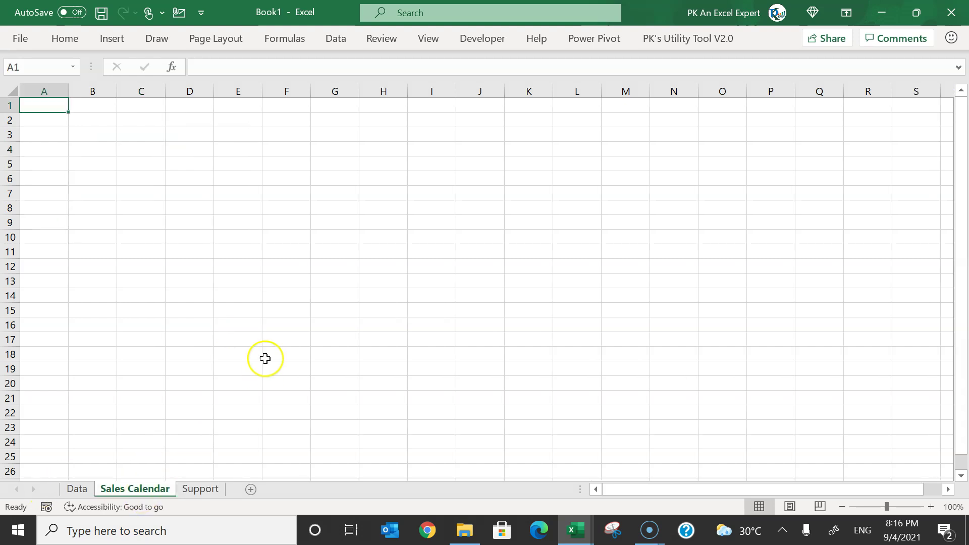
pyautogui.click(48, 151)
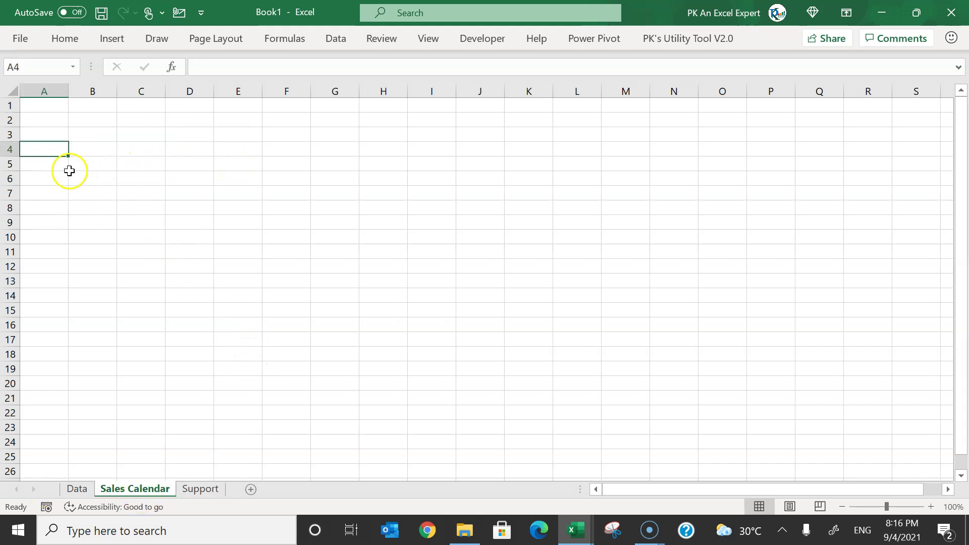
pyautogui.press('Right')
pyautogui.press('Right')
pyautogui.write('Sun')
pyautogui.press('Return')
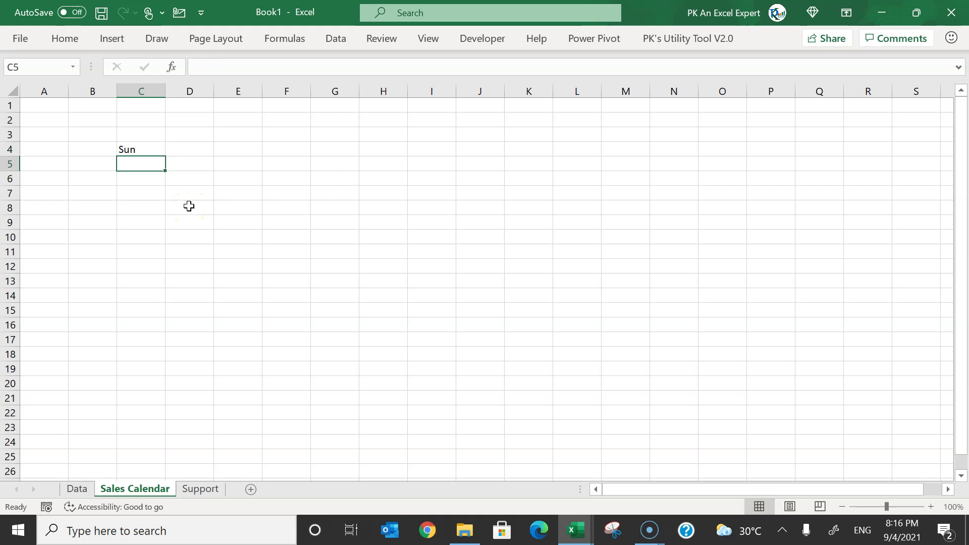
# Fill the weekday series from C4 across row 4 to column AM.
pyautogui.press('Up')
pyautogui.moveTo(166, 156); pyautogui.dragTo(895, 145)
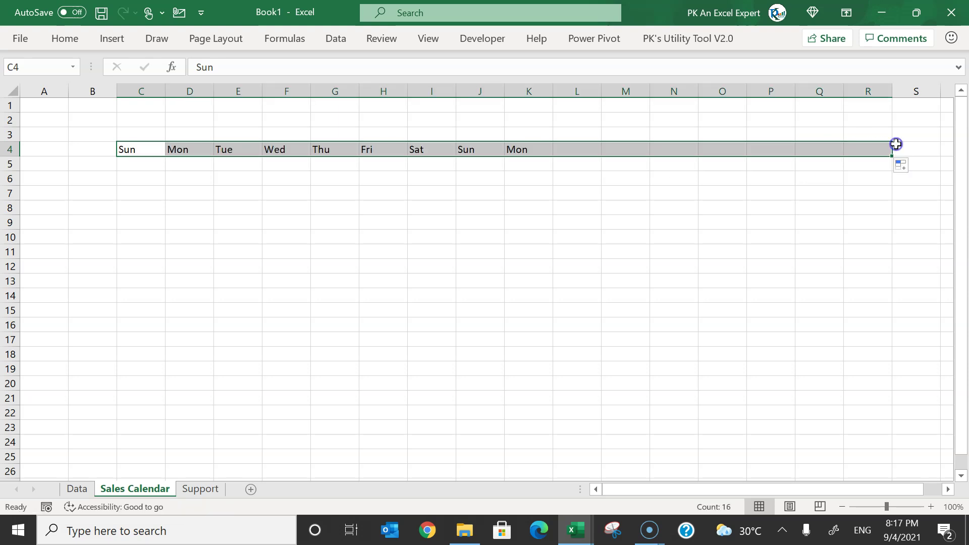
pyautogui.hscroll(1, 919, 492)
pyautogui.hscroll(6, 945, 489)
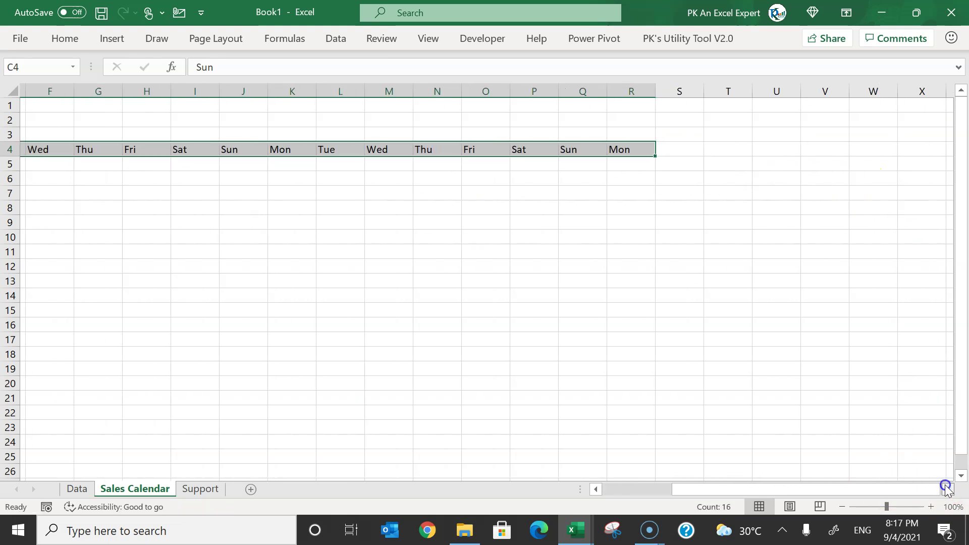
pyautogui.moveTo(552, 156); pyautogui.dragTo(888, 157)
pyautogui.hscroll(6, 946, 490)
pyautogui.moveTo(601, 156); pyautogui.dragTo(872, 225)
pyautogui.hscroll(9, 948, 489)
pyautogui.moveTo(457, 158); pyautogui.dragTo(831, 158)
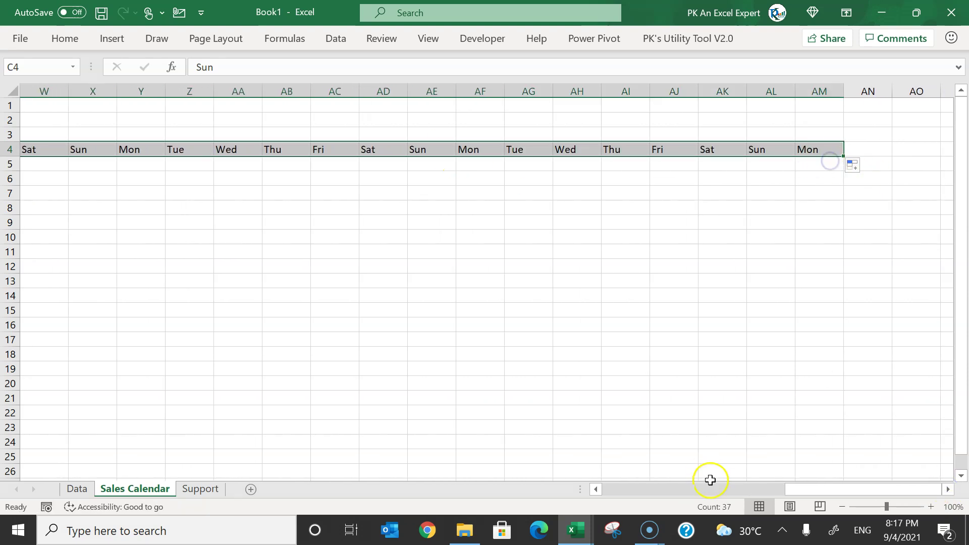
# Rotate the weekday headers in C4:AM4 to a vertical orientation of 90 degrees.
pyautogui.moveTo(838, 491); pyautogui.dragTo(564, 489)
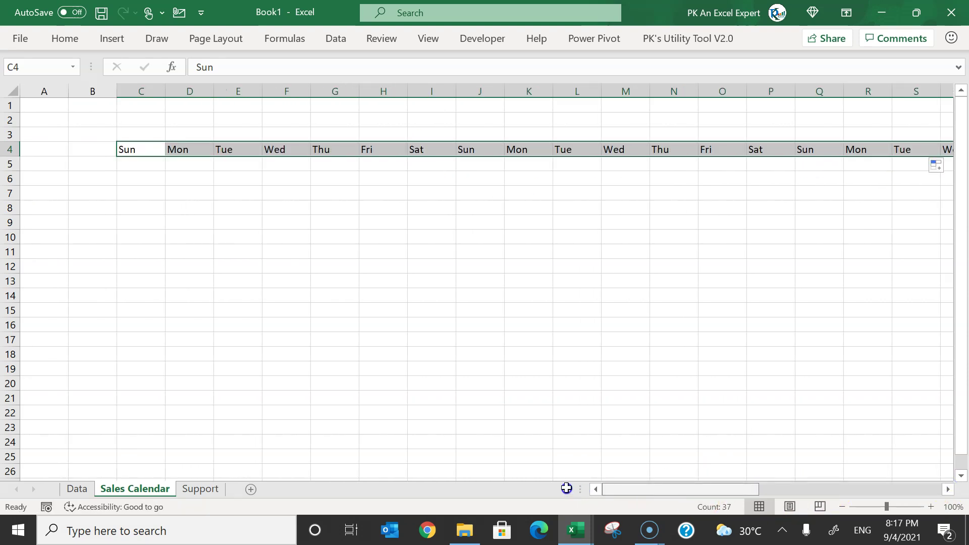
pyautogui.rightClick(418, 144)
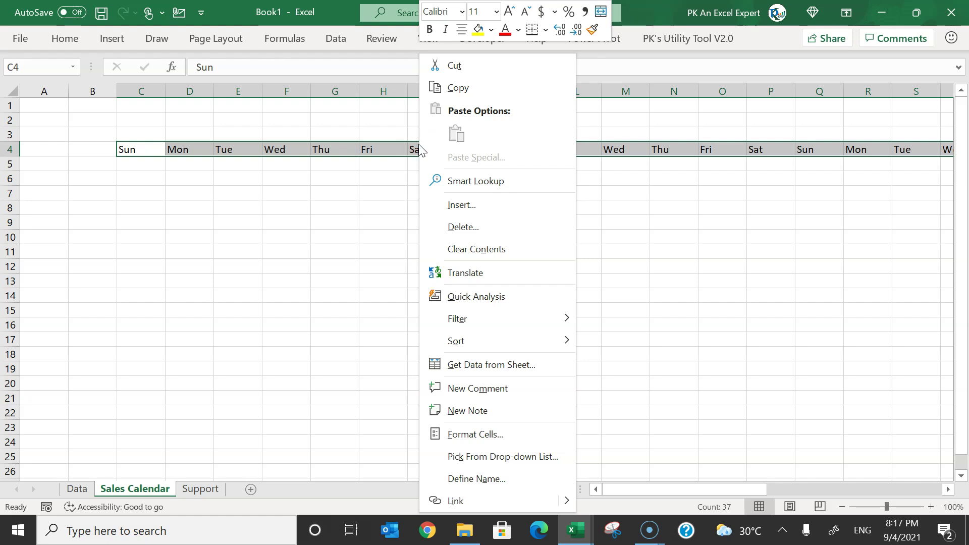
pyautogui.click(505, 434)
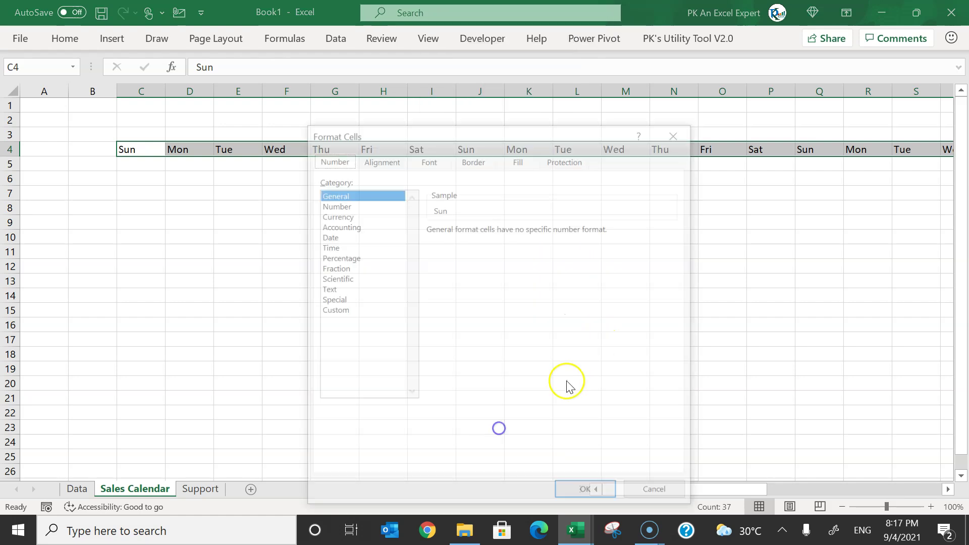
pyautogui.click(390, 159)
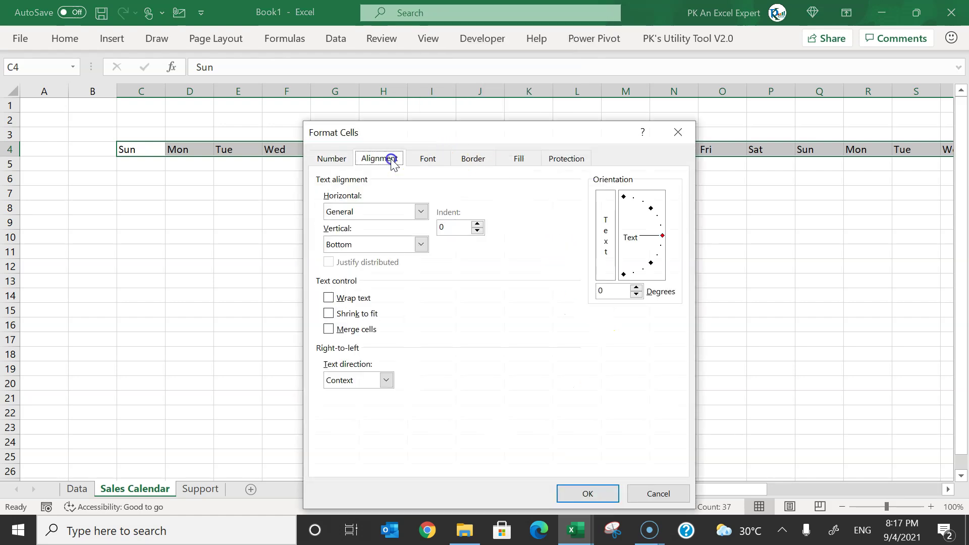
pyautogui.moveTo(663, 236); pyautogui.dragTo(624, 182)
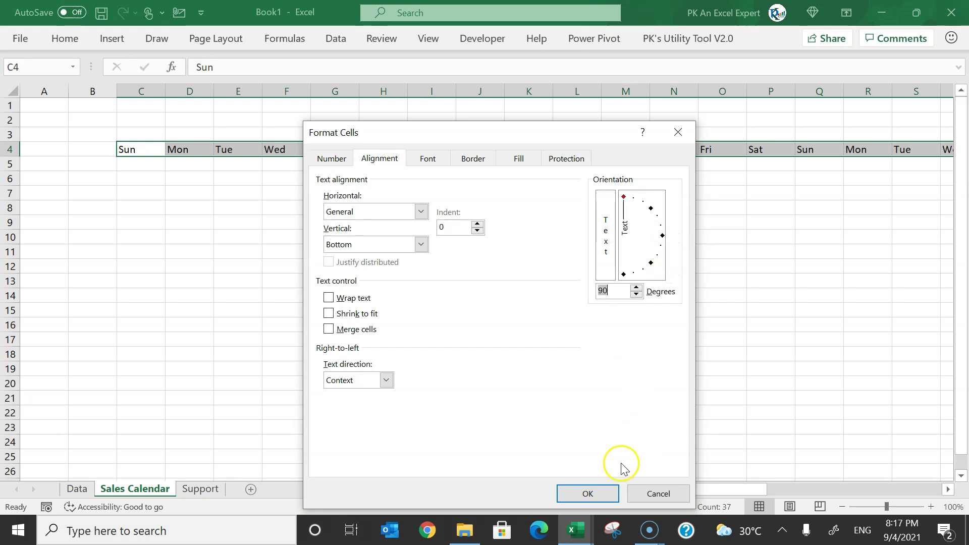
pyautogui.click(588, 493)
# Narrow columns C to AM evenly so that all the rotated weekday headers fit in view.
pyautogui.hotkey('ctrl', 'space')
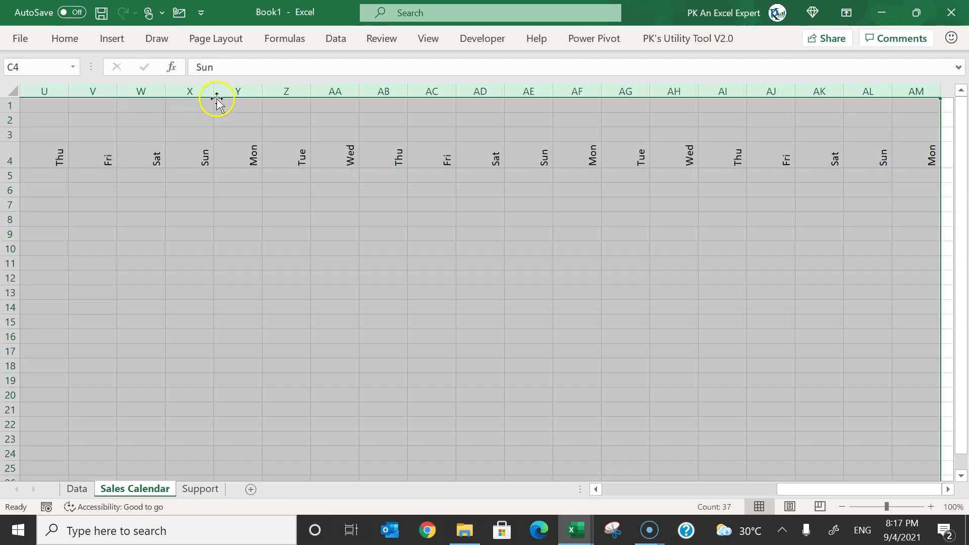
pyautogui.moveTo(215, 91); pyautogui.dragTo(186, 91)
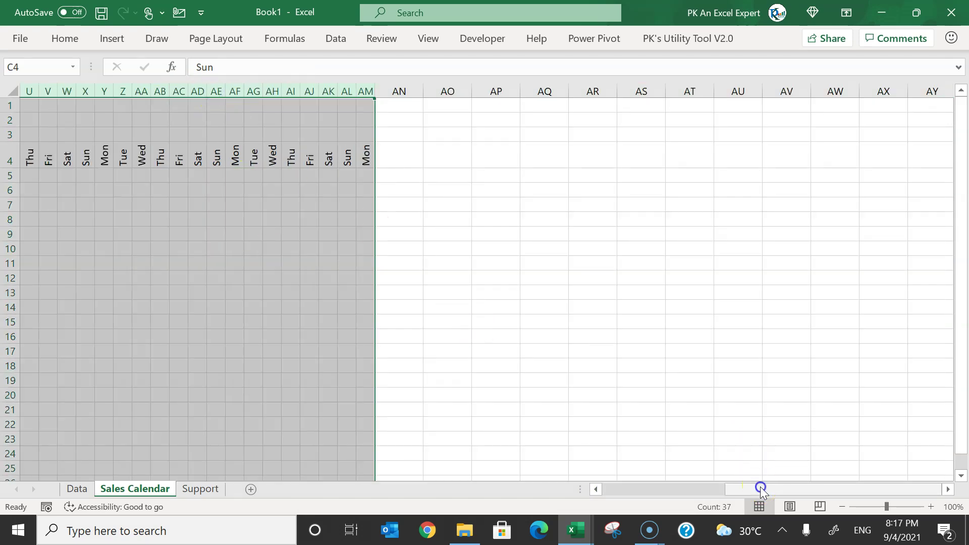
pyautogui.moveTo(759, 488); pyautogui.dragTo(521, 487)
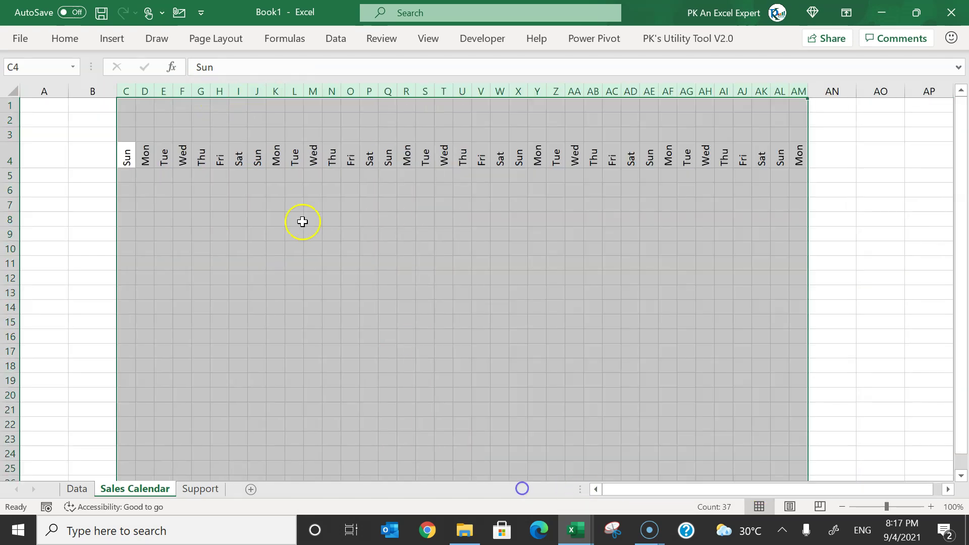
# Centre the contents of columns C to AM horizontally and align them to the middle vertically.
pyautogui.click(65, 38)
pyautogui.click(270, 91)
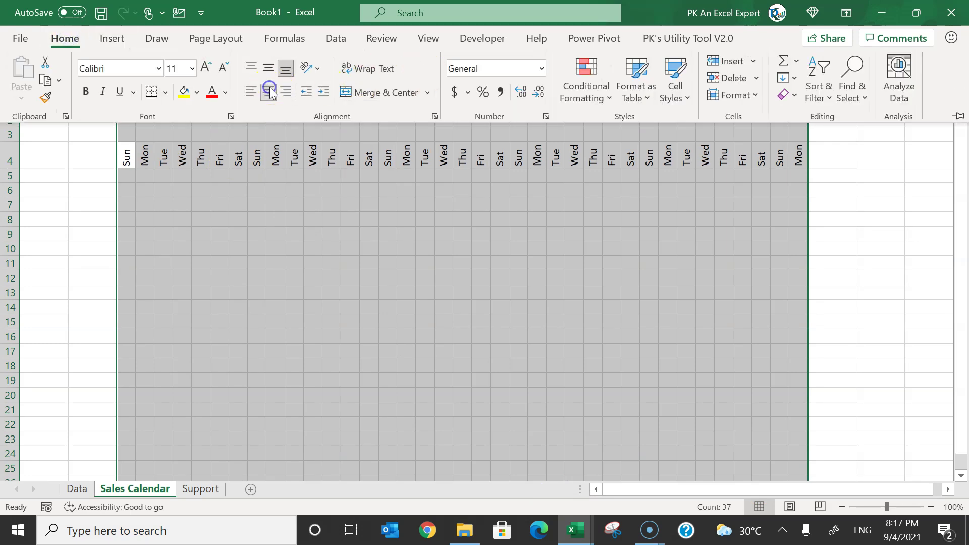
pyautogui.click(270, 74)
pyautogui.click(351, 182)
# Hide the gridlines on the Sales Calendar sheet.
pyautogui.click(251, 162)
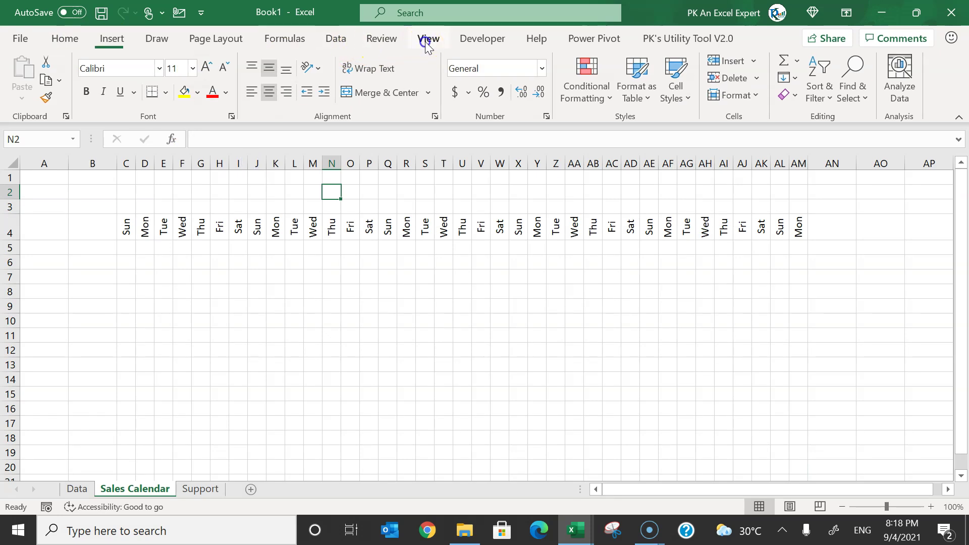
pyautogui.click(427, 40)
pyautogui.click(395, 96)
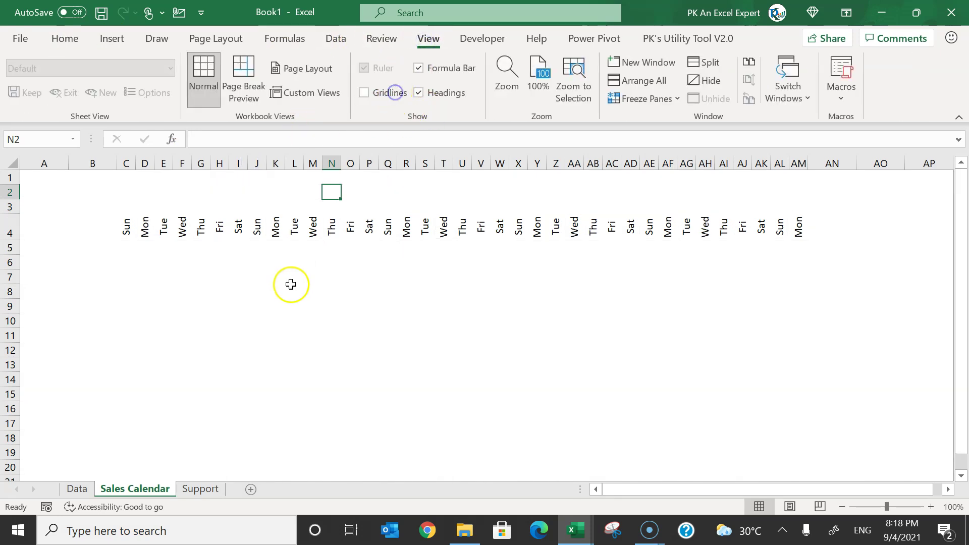
pyautogui.click(309, 290)
# Apply all borders to the calendar range C4:AM6.
pyautogui.click(130, 224)
pyautogui.moveTo(129, 224); pyautogui.dragTo(806, 265)
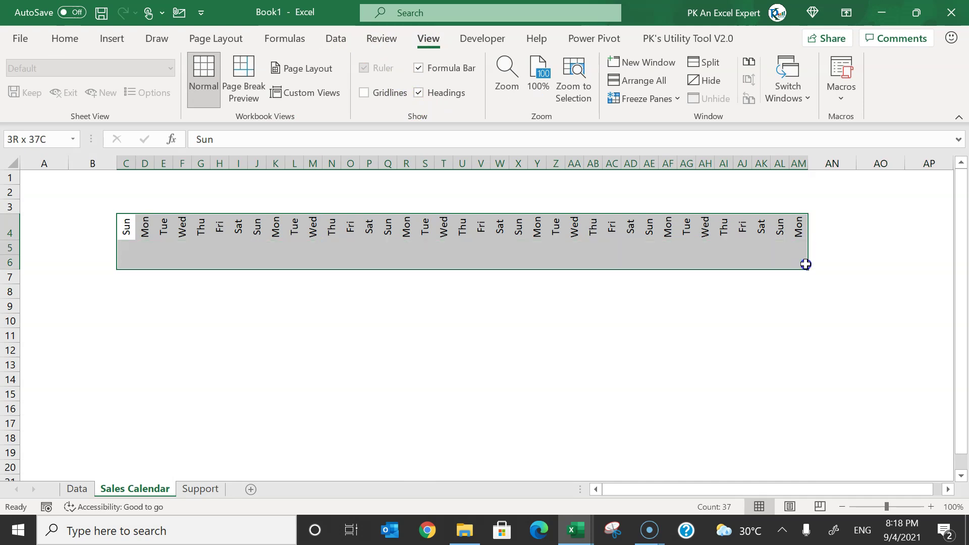
pyautogui.hotkey('alt', 'h')
pyautogui.press('b')
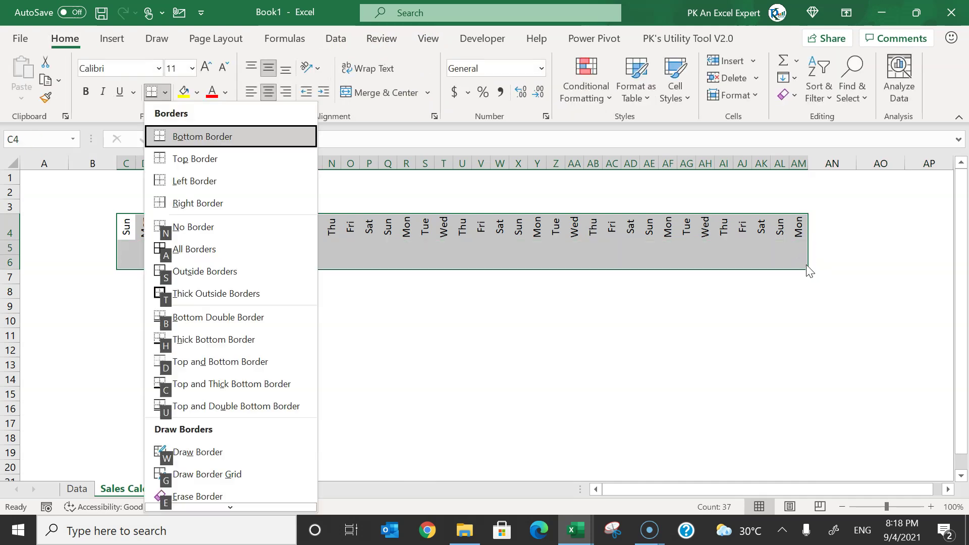
pyautogui.press('a')
pyautogui.click(223, 188)
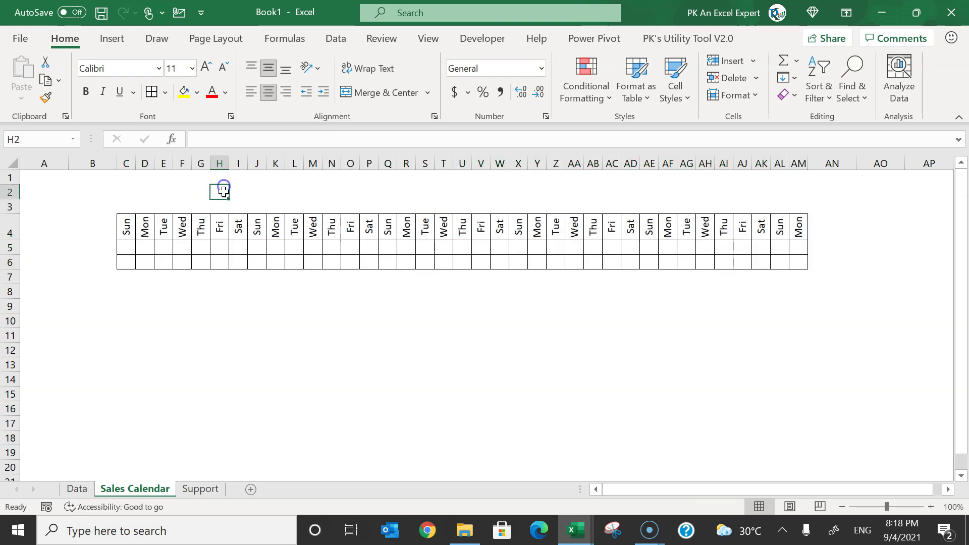
# Insert two combo box form controls above the weekday headers, one over columns I to M and one over P to V.
pyautogui.click(483, 38)
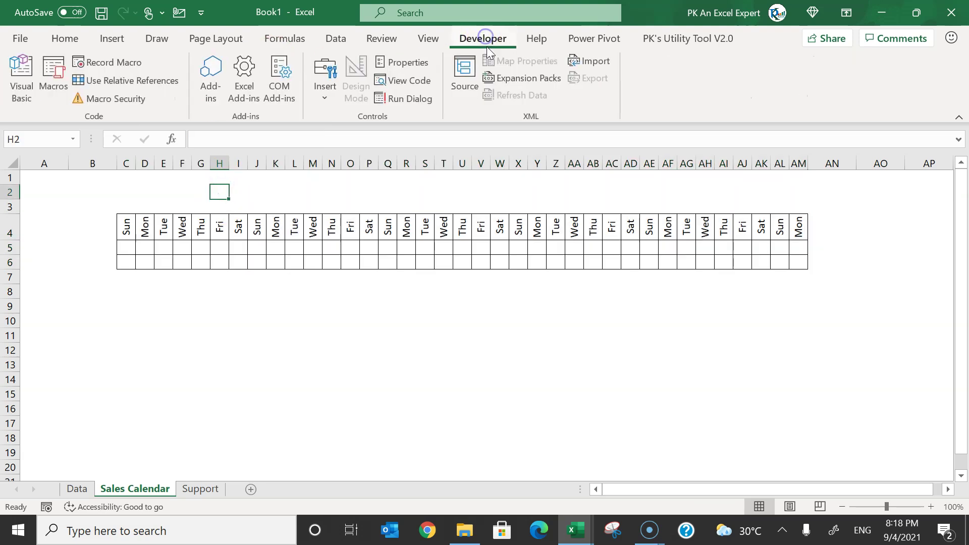
pyautogui.click(335, 101)
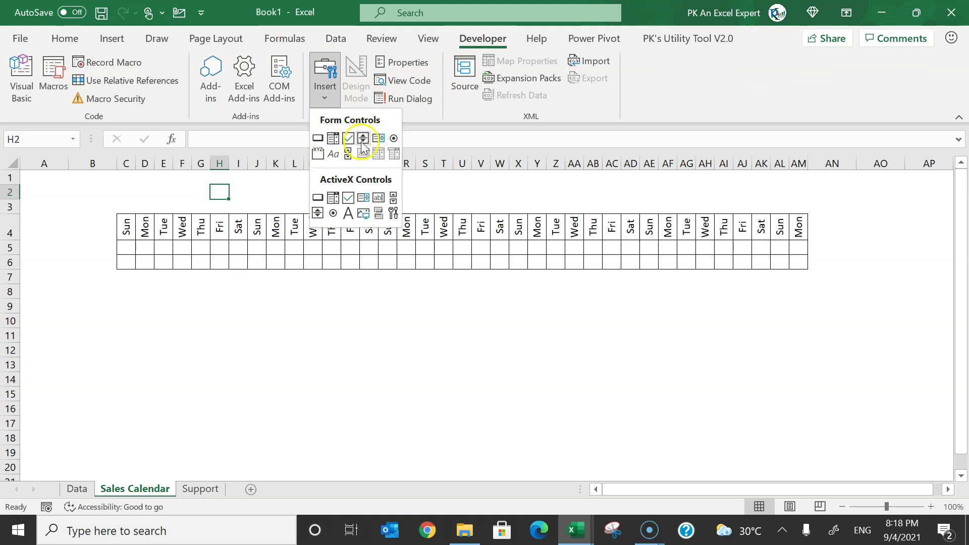
pyautogui.click(335, 144)
pyautogui.moveTo(246, 184)
pyautogui.mouseDown()
pyautogui.moveTo(349, 193)
pyautogui.moveTo(315, 202)
pyautogui.moveTo(490, 203)
pyautogui.mouseUp()
pyautogui.click(431, 195)
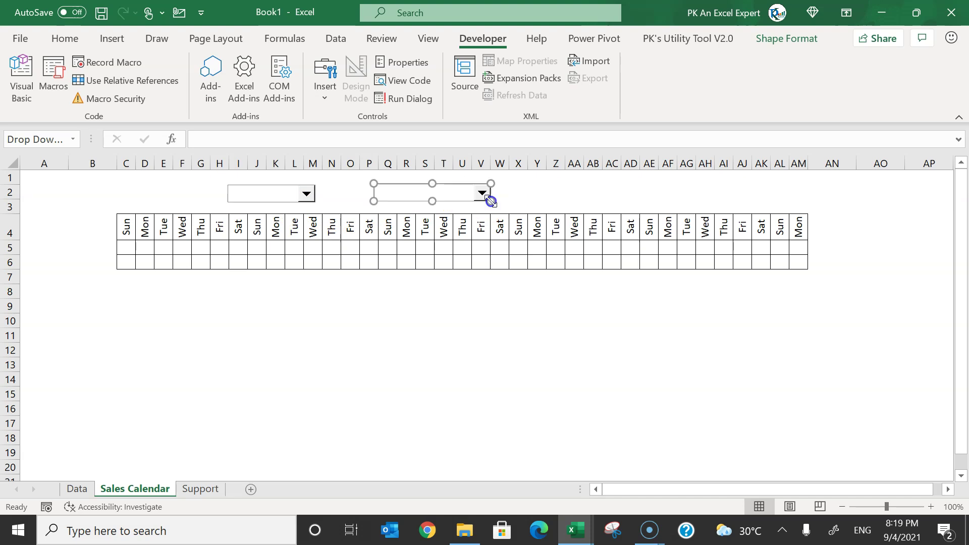
pyautogui.click(555, 194)
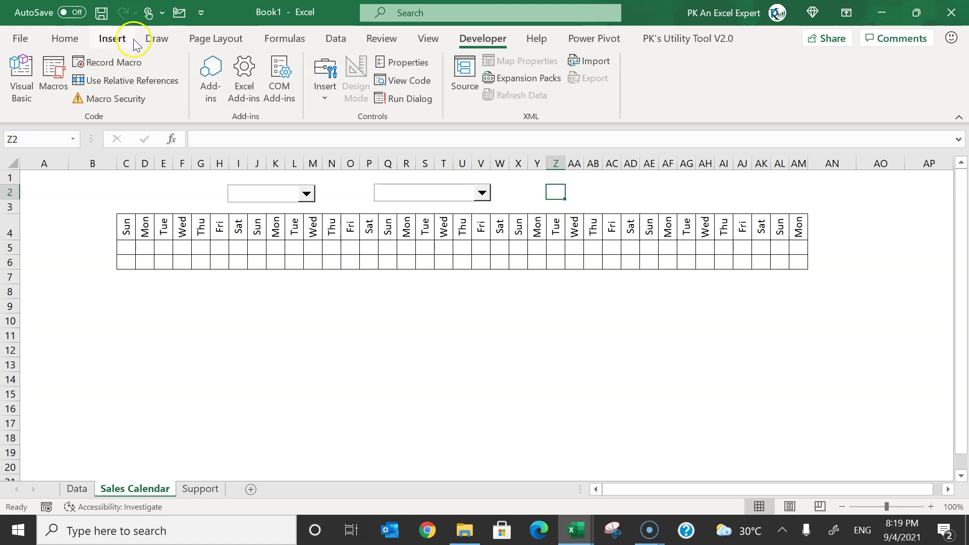
# Add a text box reading Year directly before the first combo box in row 2.
pyautogui.click(112, 39)
pyautogui.click(864, 107)
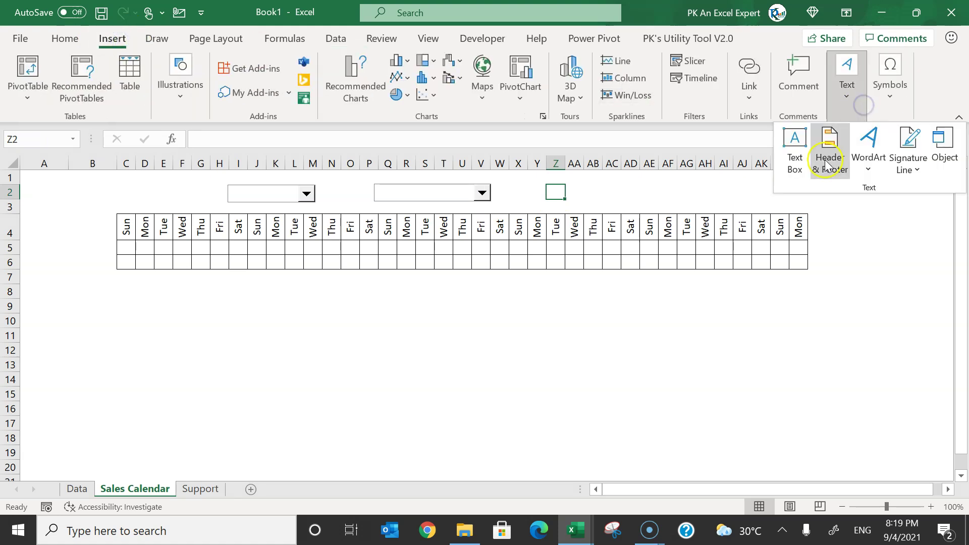
pyautogui.click(794, 149)
pyautogui.moveTo(134, 192); pyautogui.dragTo(202, 201)
pyautogui.click(201, 202)
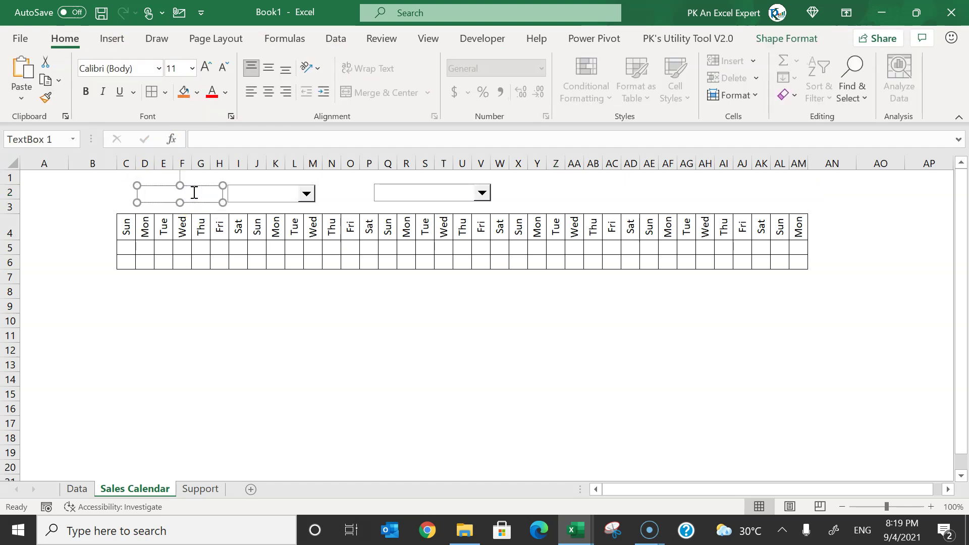
pyautogui.write('r')
# Duplicate the Year text box, place the copy before the second combo box and change its text to Emp.
pyautogui.hotkey('ctrl', 'd')
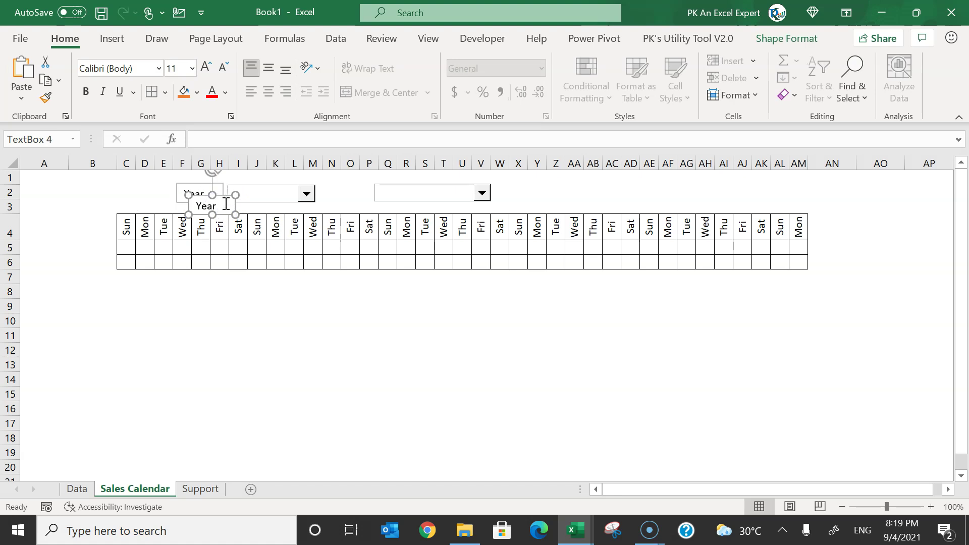
pyautogui.moveTo(222, 213); pyautogui.dragTo(353, 200)
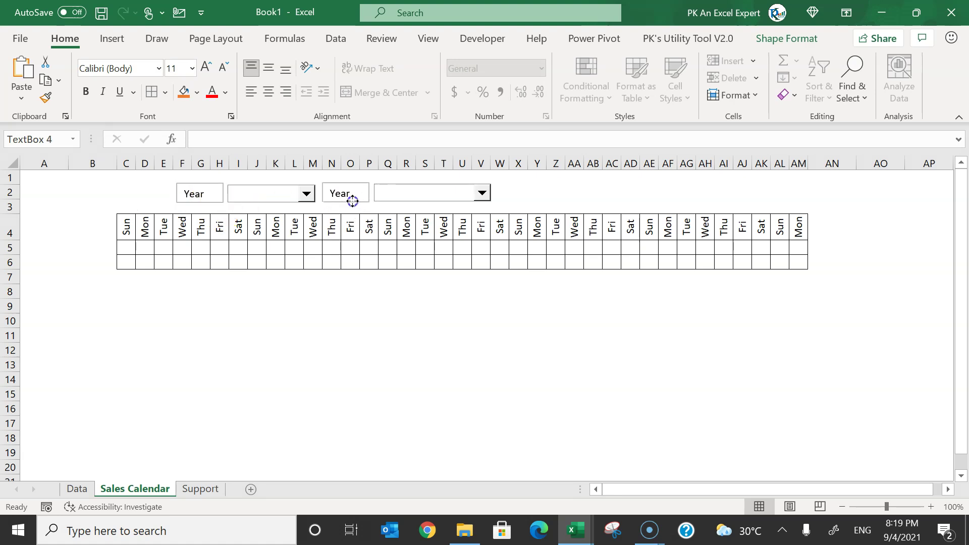
pyautogui.doubleClick(354, 193)
pyautogui.write('Emp')
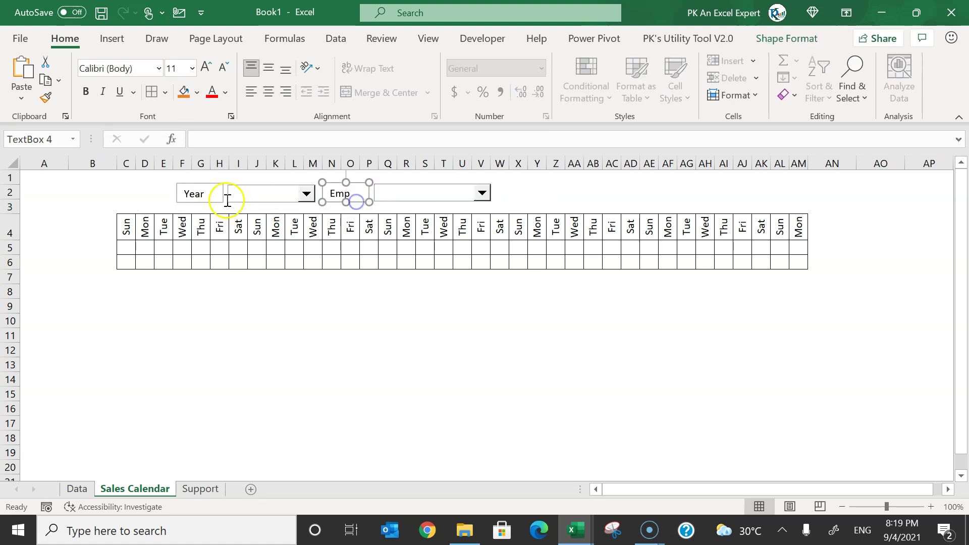
# Remove the outline and fill from both the Year and Emp text boxes.
pyautogui.keyDown('ctrl'); pyautogui.click(220, 201); pyautogui.keyUp('ctrl')
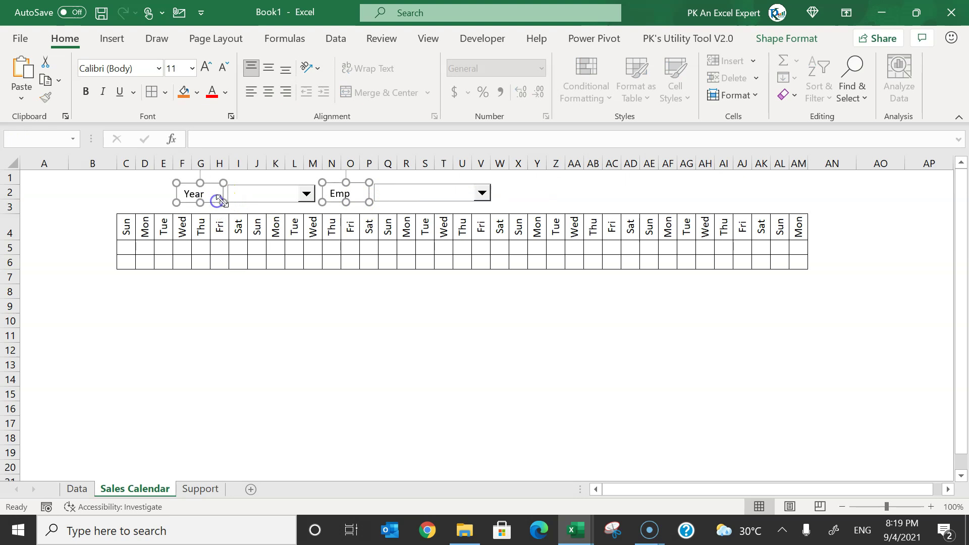
pyautogui.click(774, 44)
pyautogui.click(386, 77)
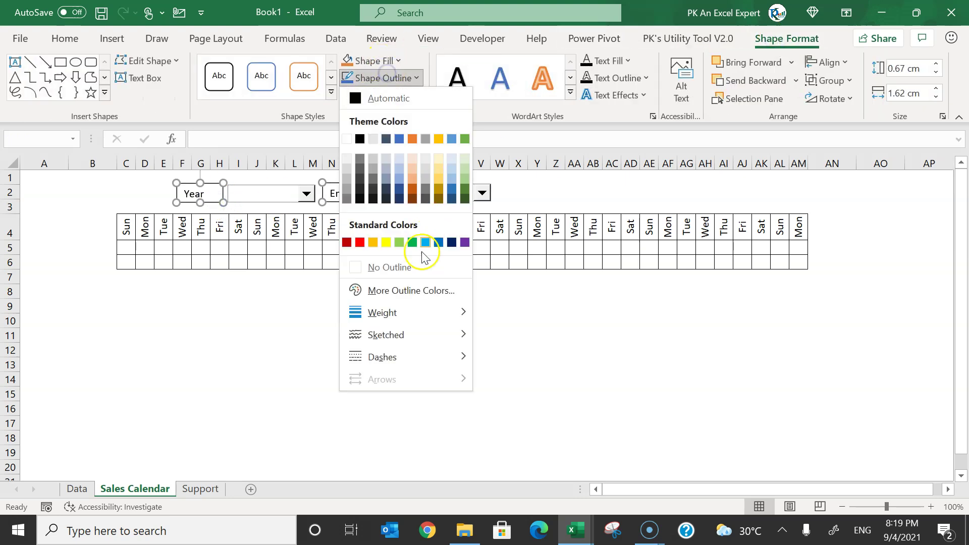
pyautogui.click(408, 272)
pyautogui.click(376, 61)
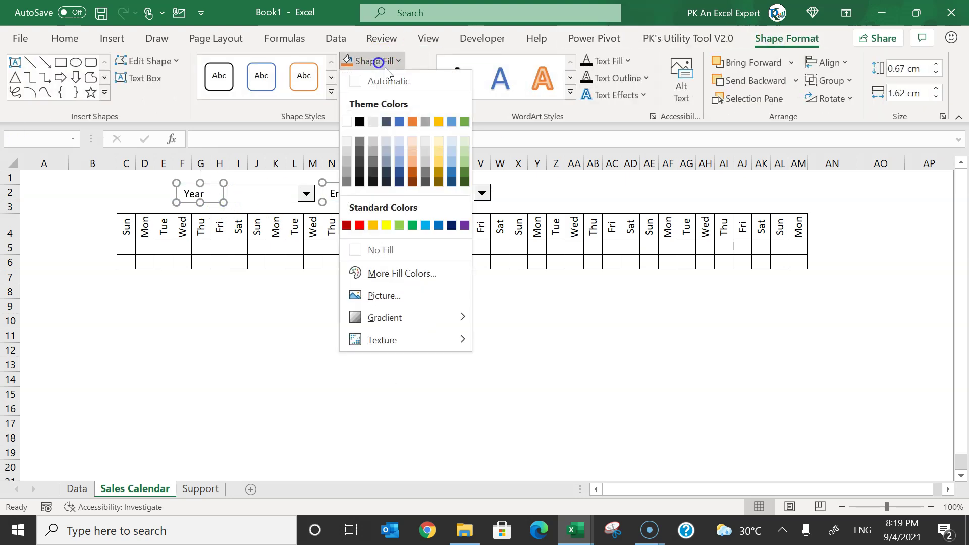
pyautogui.click(399, 252)
pyautogui.click(558, 192)
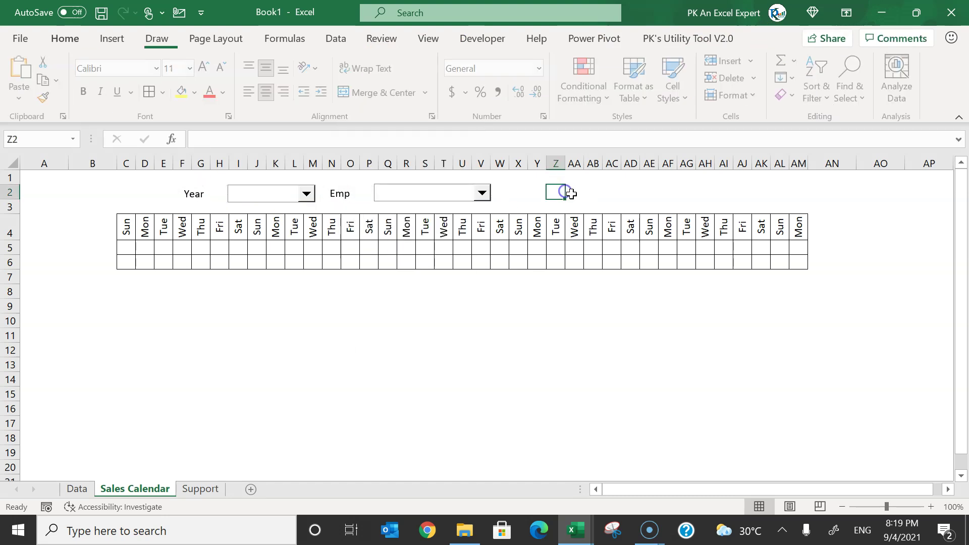
# Set the input range of the Year combo box to Support!$C$1:$C$3.
pyautogui.rightClick(296, 197)
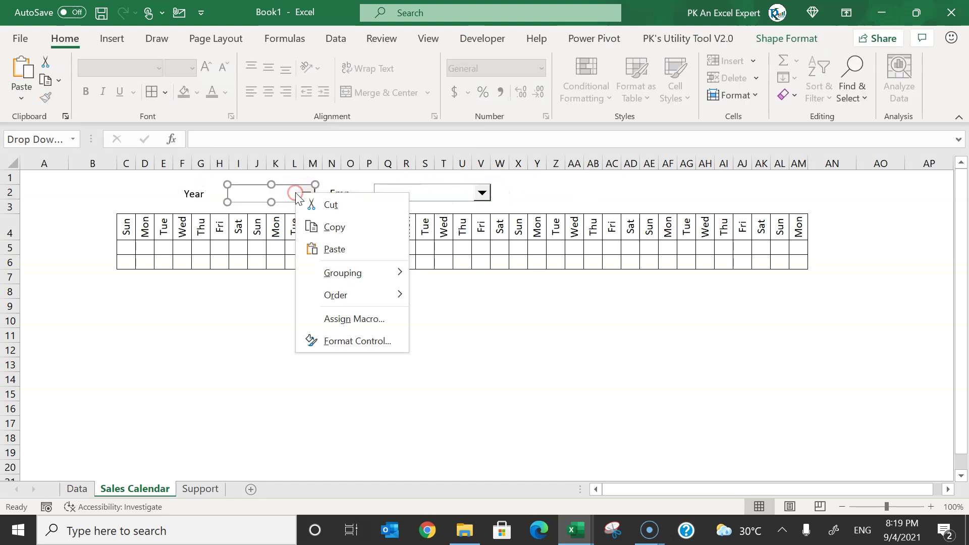
pyautogui.click(366, 341)
pyautogui.click(585, 134)
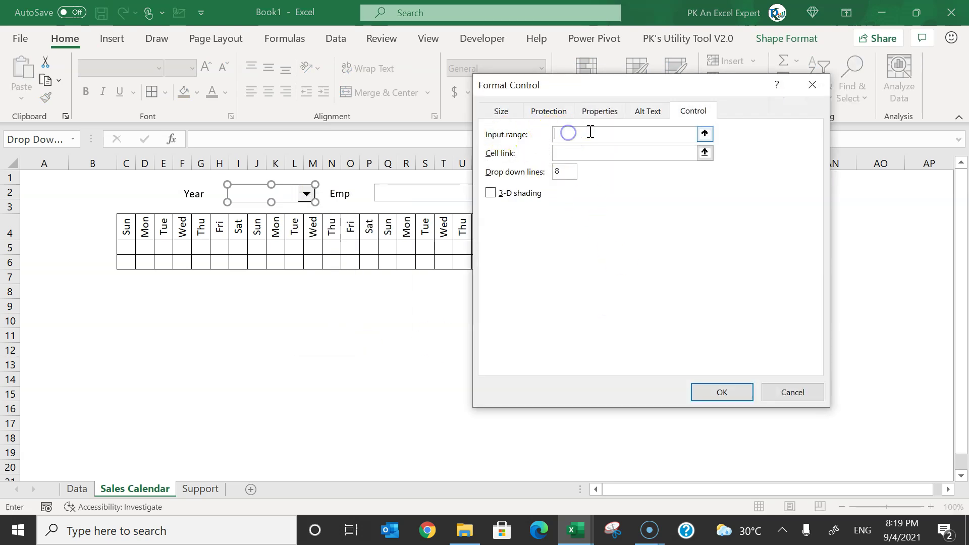
pyautogui.click(201, 489)
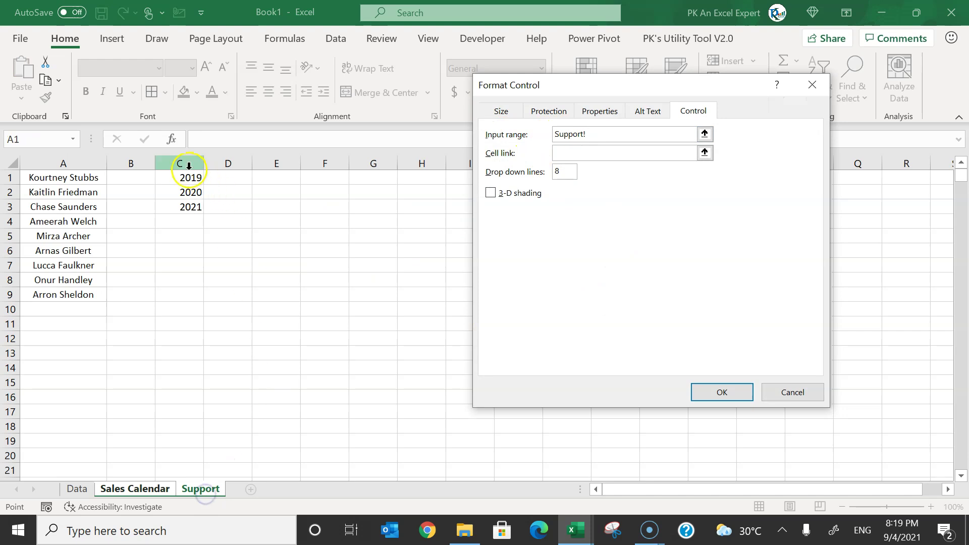
pyautogui.moveTo(189, 178); pyautogui.dragTo(190, 202)
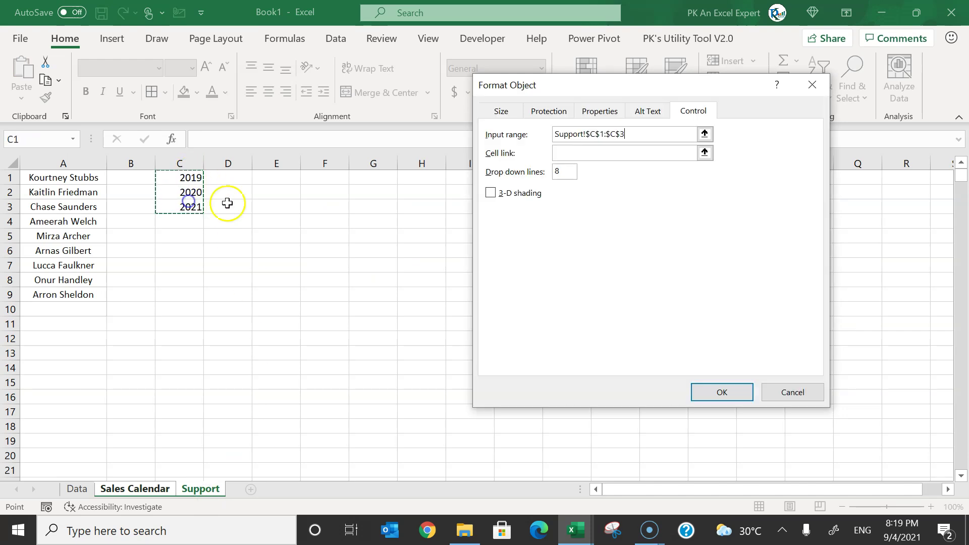
# Link the Year combo box to cell Support!$I$1 and apply the control settings.
pyautogui.click(597, 153)
pyautogui.moveTo(618, 94); pyautogui.dragTo(698, 115)
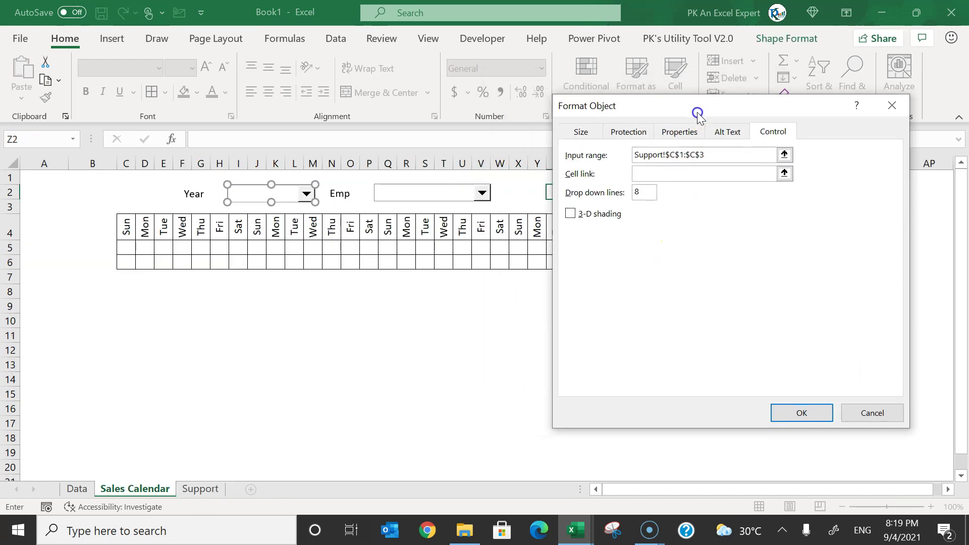
pyautogui.click(207, 490)
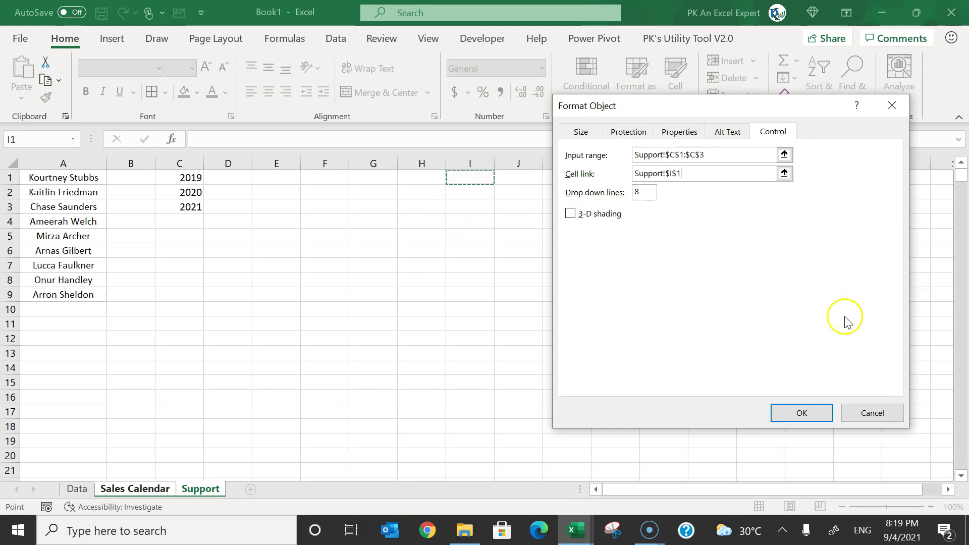
pyautogui.click(798, 414)
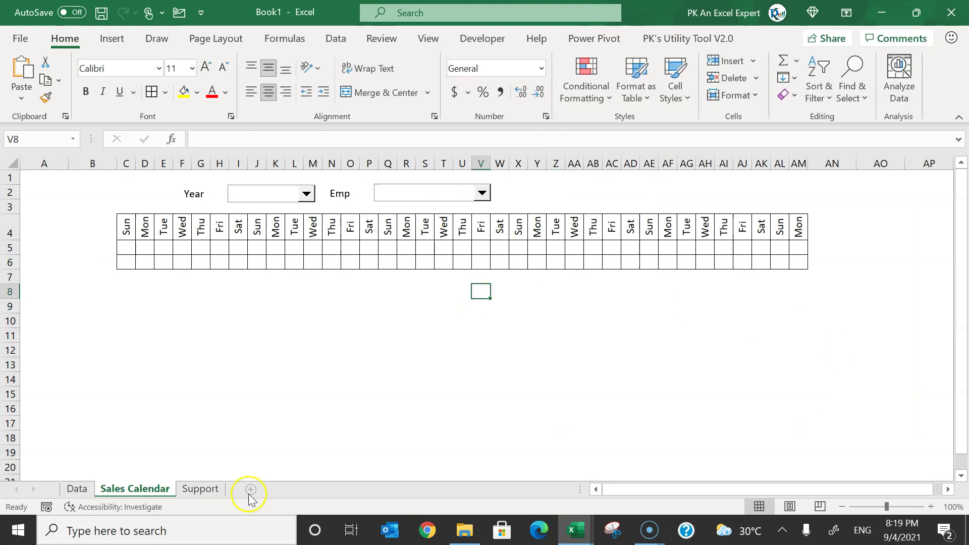
# Enter the label Selected Year in cell H1 of the Support sheet.
pyautogui.click(200, 489)
pyautogui.click(477, 180)
pyautogui.click(432, 177)
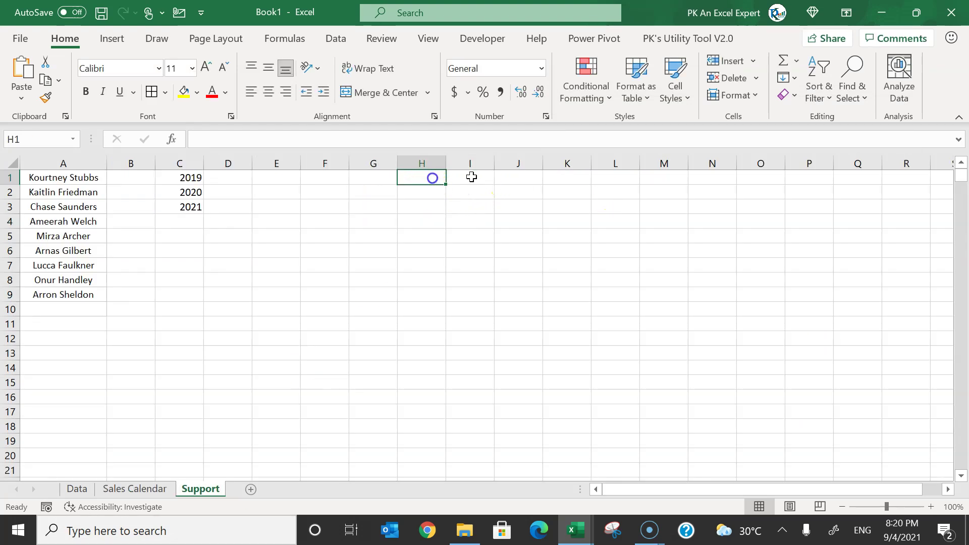
pyautogui.click(471, 176)
pyautogui.click(430, 177)
pyautogui.write('Year')
pyautogui.press('Return')
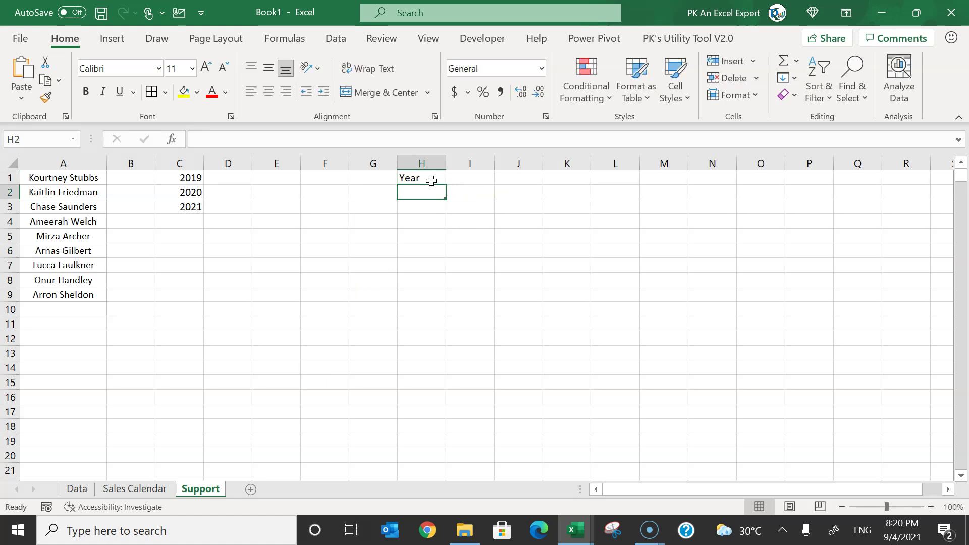
pyautogui.click(431, 181)
pyautogui.write('Selected')
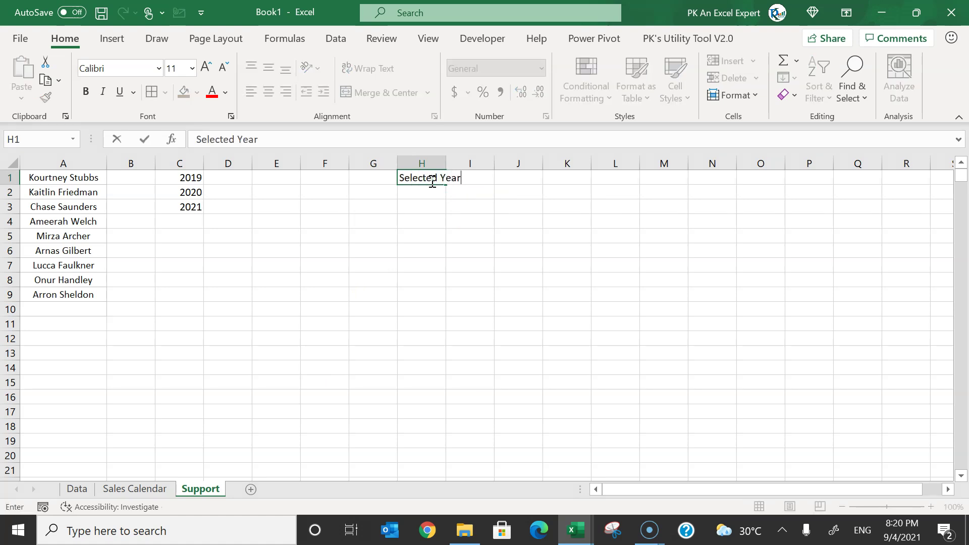
pyautogui.press('Return')
# AutoFit column H to its label and enter Selected Emp in cell H2.
pyautogui.click(431, 181)
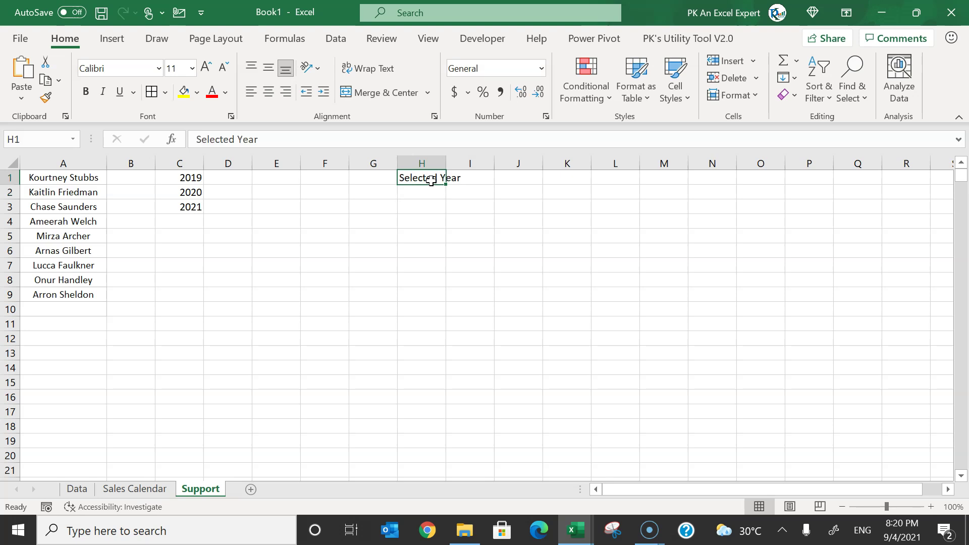
pyautogui.hotkey('alt', 'o')
pyautogui.press('c')
pyautogui.press('a')
pyautogui.press('Return')
pyautogui.write('Selecg')
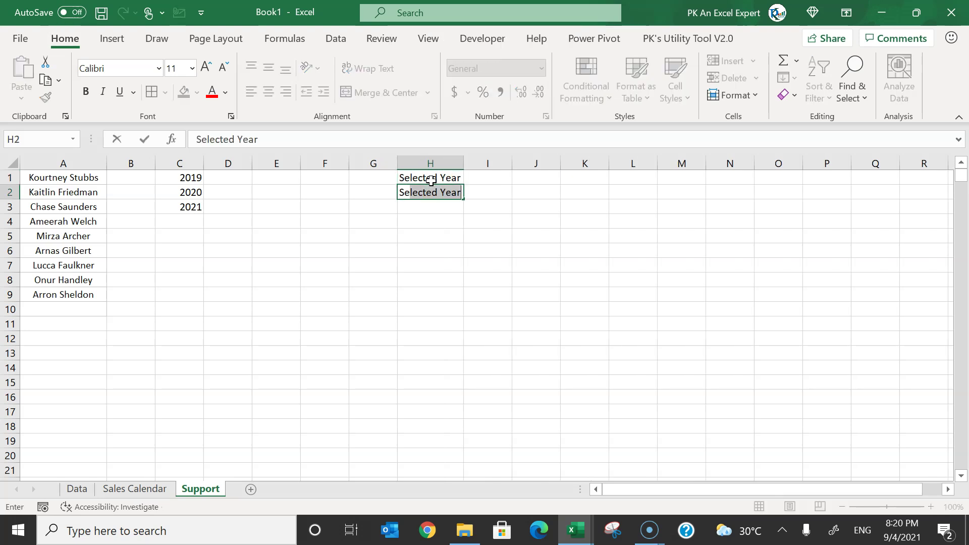
pyautogui.press('BackSpace')
pyautogui.press('BackSpace')
pyautogui.write('cted E')
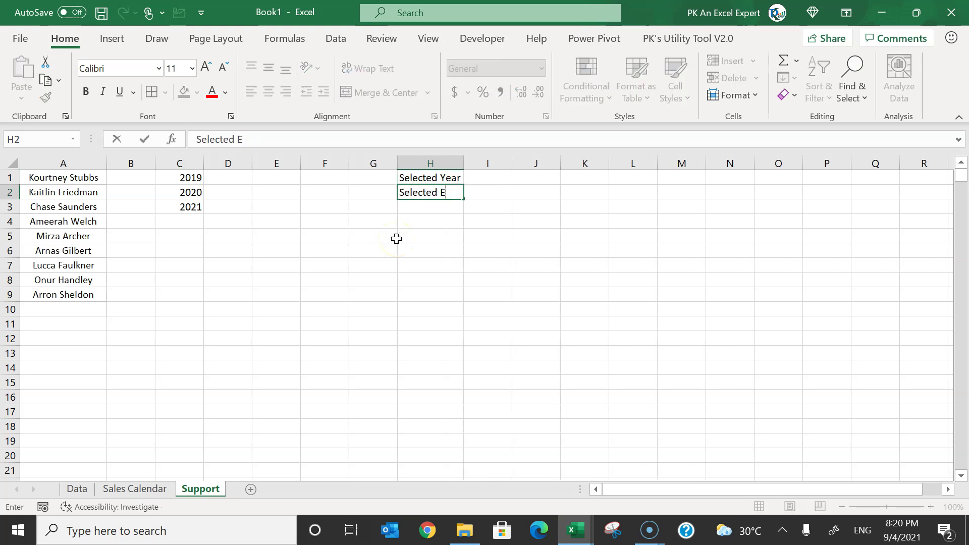
pyautogui.write('mp')
pyautogui.hotkey('ctrl', 'Return')
# Choose 2019 in the Year drop-down on the Sales Calendar sheet and check its linked cell on the Support sheet.
pyautogui.press('Up')
pyautogui.press('Right')
pyautogui.hotkey('ctrl', 'pageup')
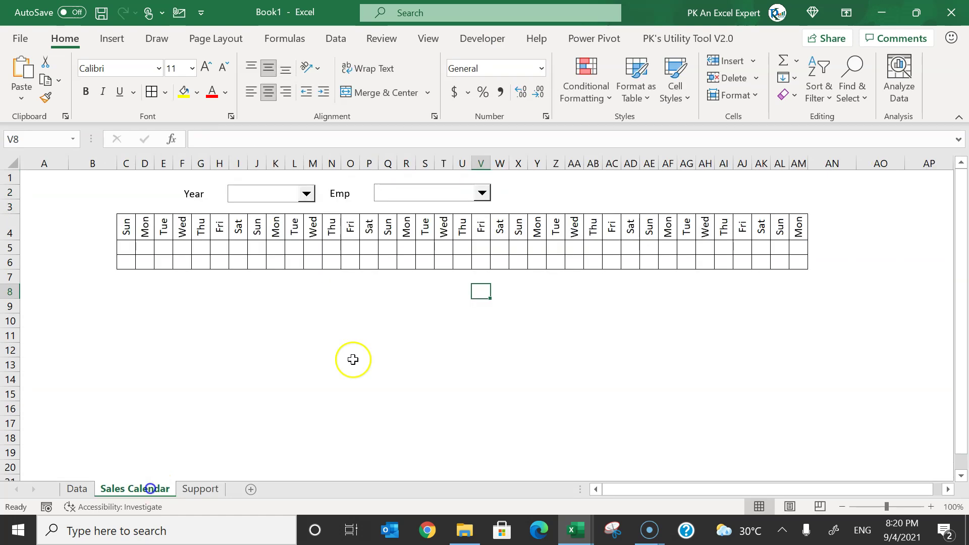
pyautogui.click(307, 193)
pyautogui.click(287, 212)
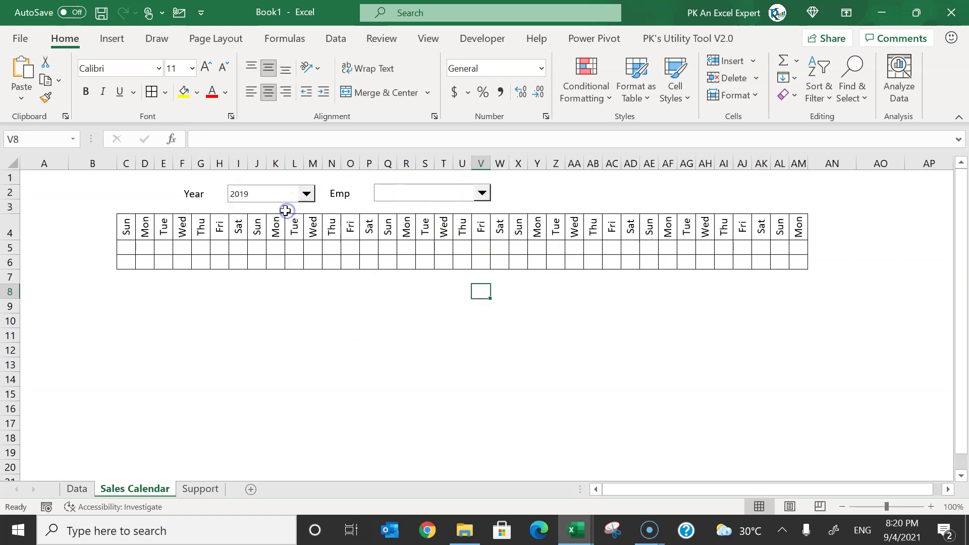
pyautogui.click(199, 487)
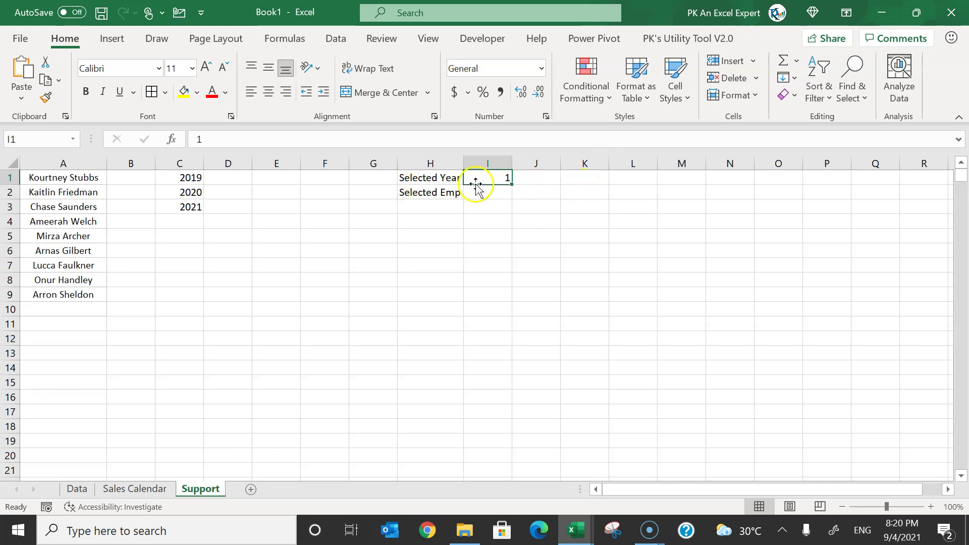
# Set the input range of the Emp combo box on the Sales Calendar sheet to Support!$A$1:$A$9.
pyautogui.click(134, 489)
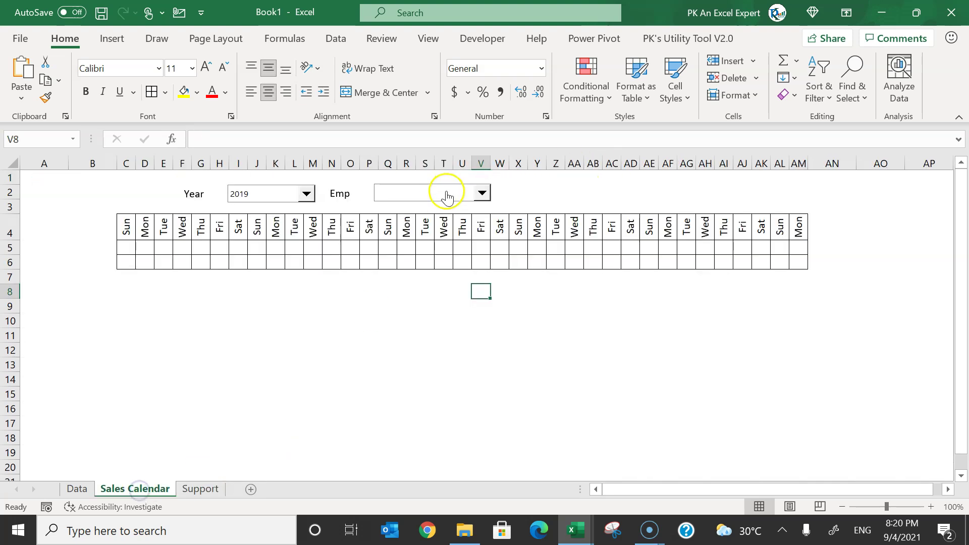
pyautogui.rightClick(446, 191)
pyautogui.click(513, 340)
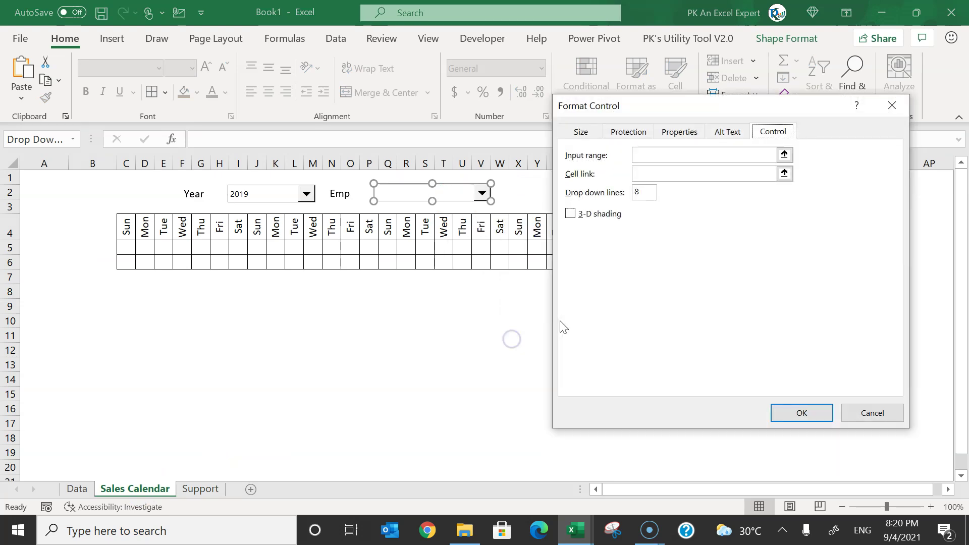
pyautogui.click(663, 155)
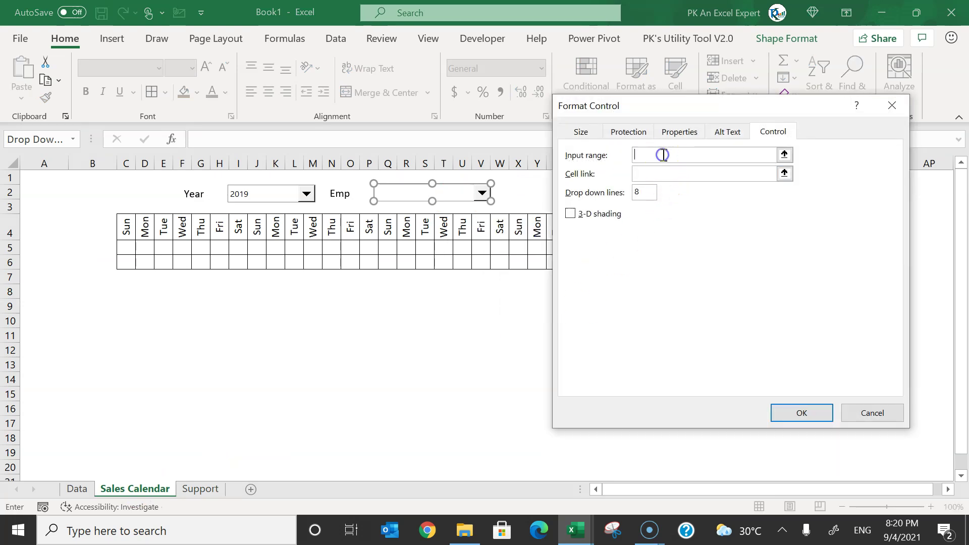
pyautogui.click(200, 488)
pyautogui.moveTo(81, 179); pyautogui.dragTo(78, 294)
# Link the Emp combo box to cell Support!$I$2, set its drop down lines to 20 and apply the settings.
pyautogui.click(653, 175)
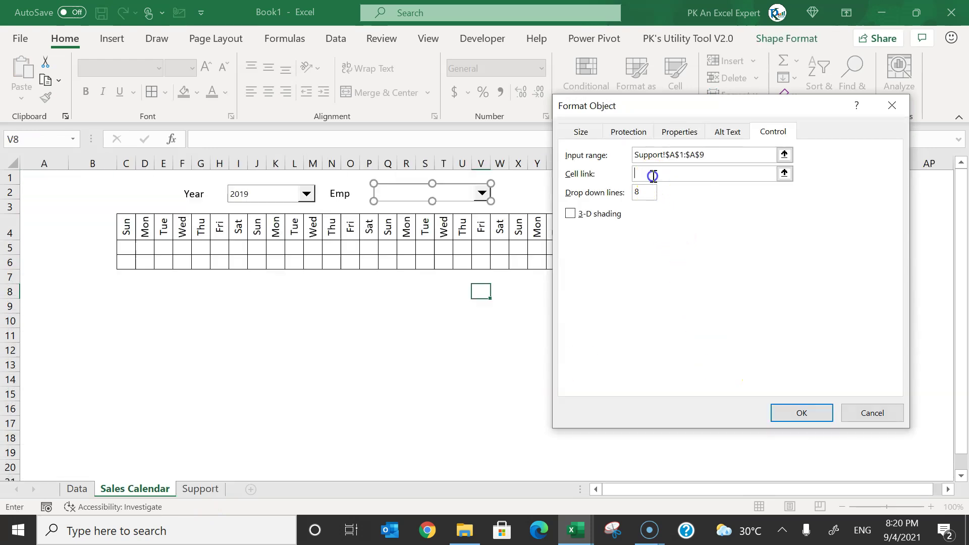
pyautogui.click(201, 488)
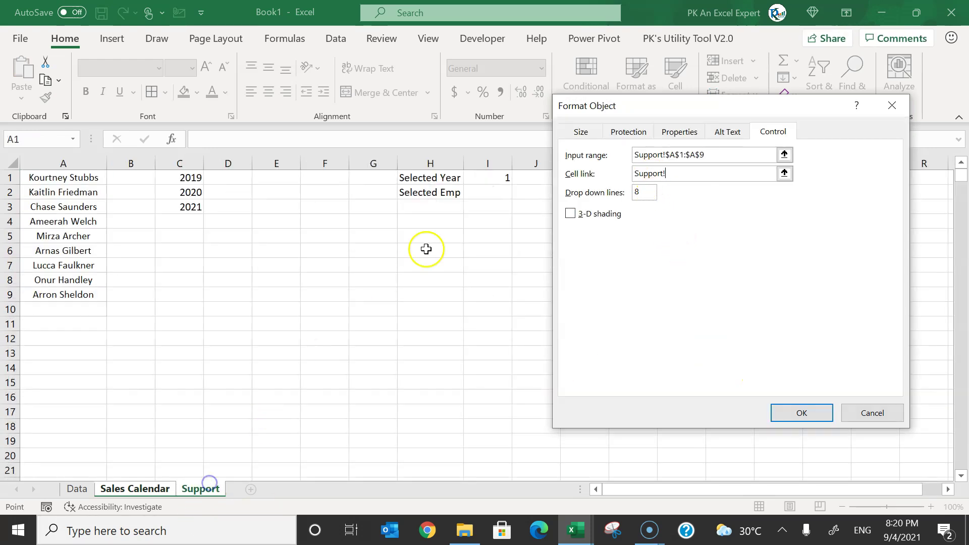
pyautogui.click(497, 194)
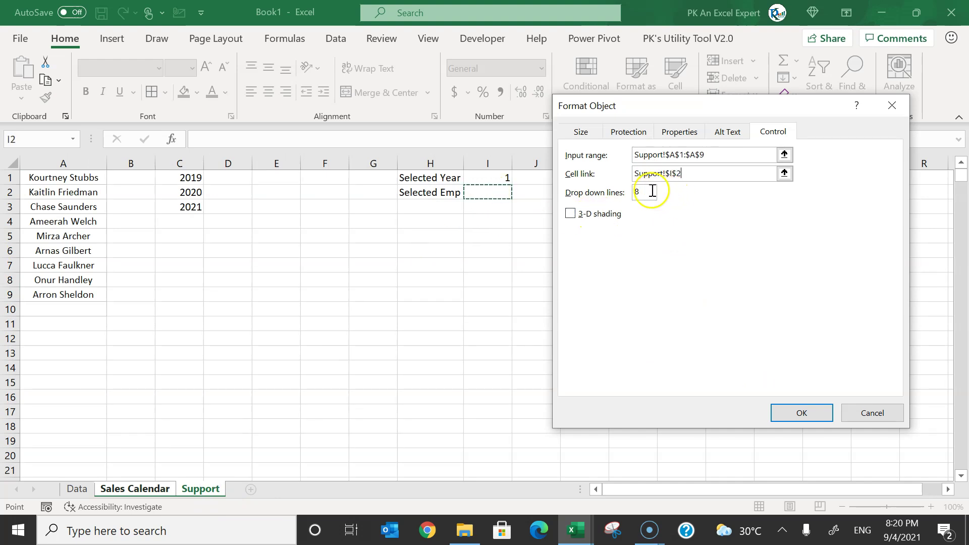
pyautogui.click(626, 194)
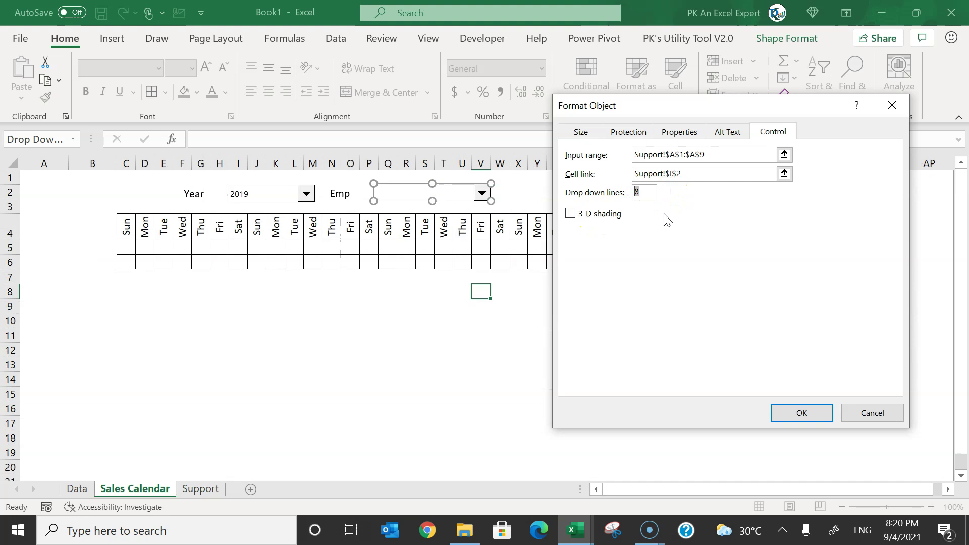
pyautogui.click(800, 413)
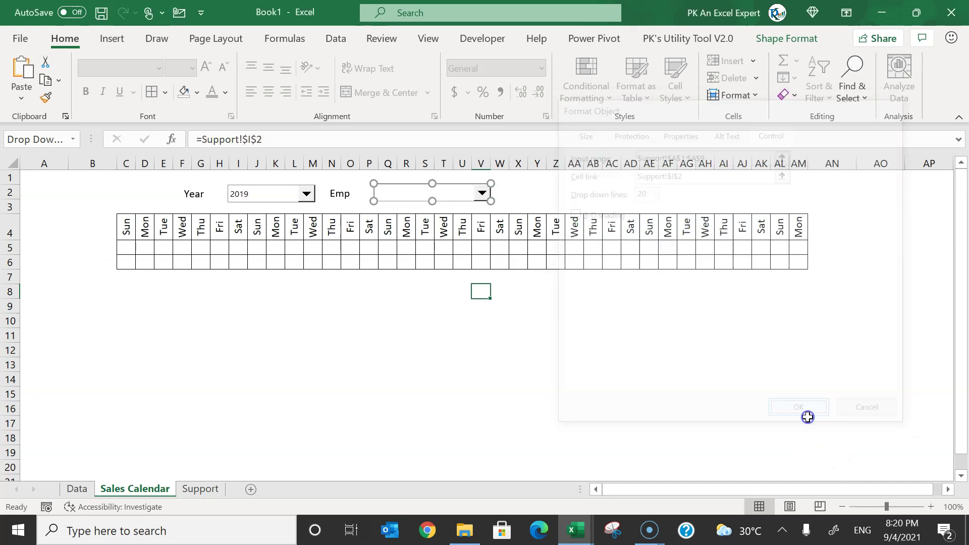
# Choose the fourth employee in the Emp drop-down and check the linked cell I2 on the Support sheet.
pyautogui.click(595, 339)
pyautogui.click(484, 196)
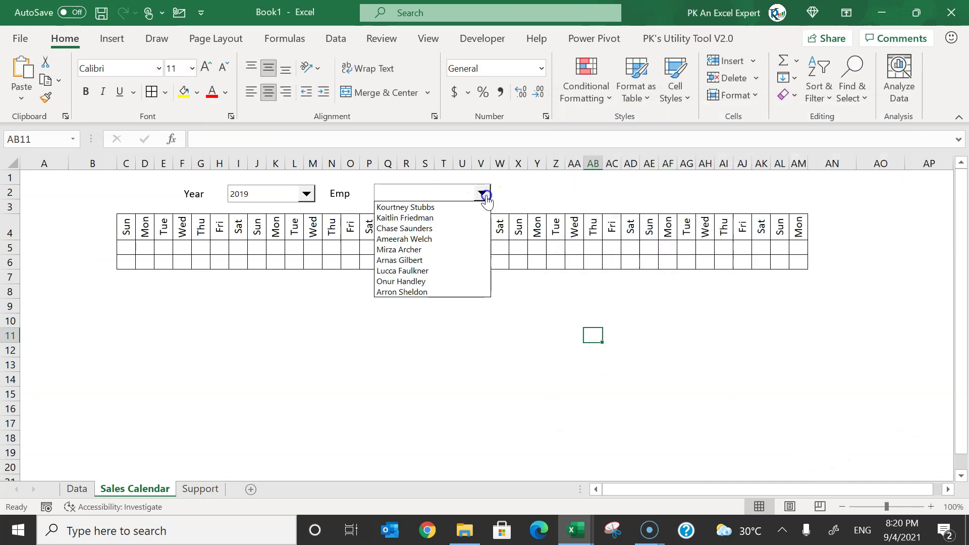
pyautogui.click(624, 195)
pyautogui.click(437, 193)
pyautogui.click(415, 240)
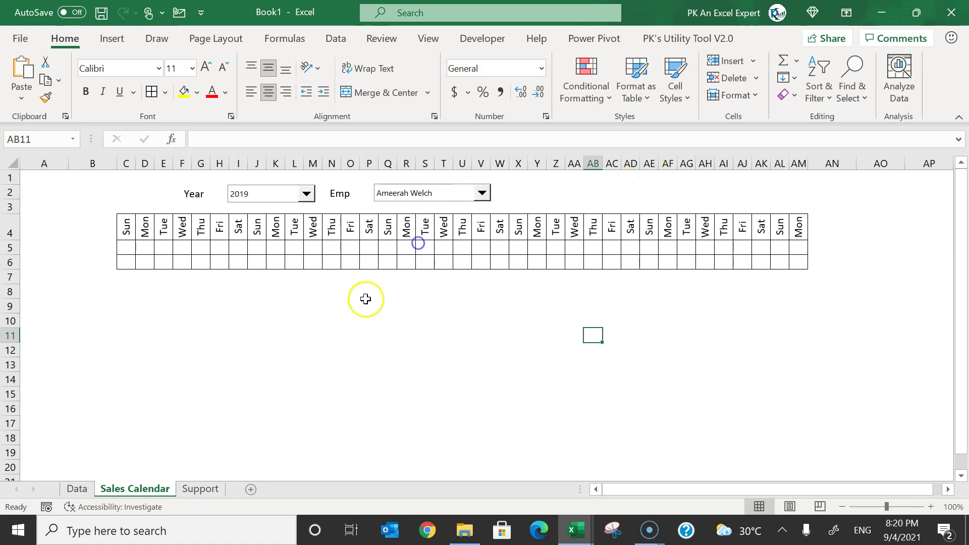
pyautogui.click(201, 489)
pyautogui.click(492, 194)
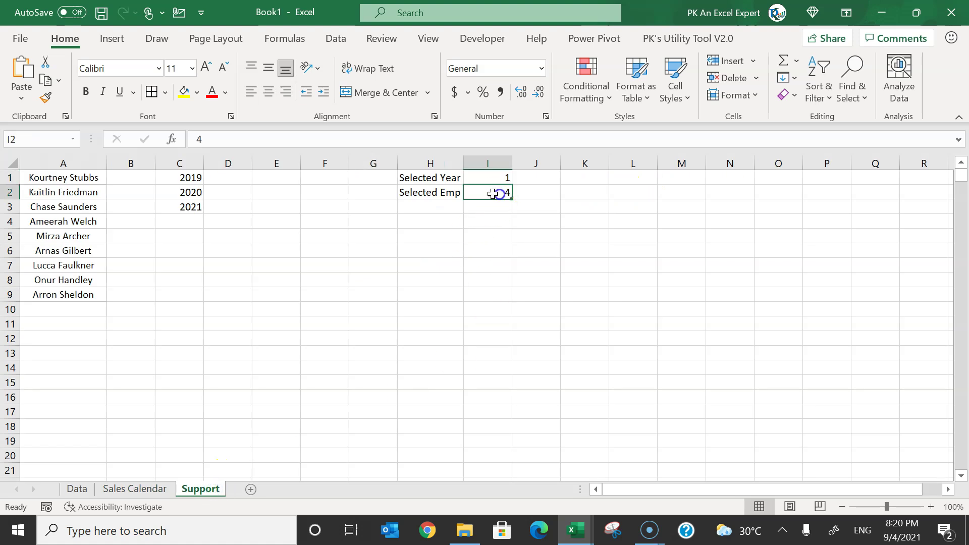
# Widen column J on the Support sheet and enter =INDEX(C:C,I1) in J1, centered with a yellow fill.
pyautogui.click(548, 174)
pyautogui.moveTo(559, 166); pyautogui.dragTo(703, 165)
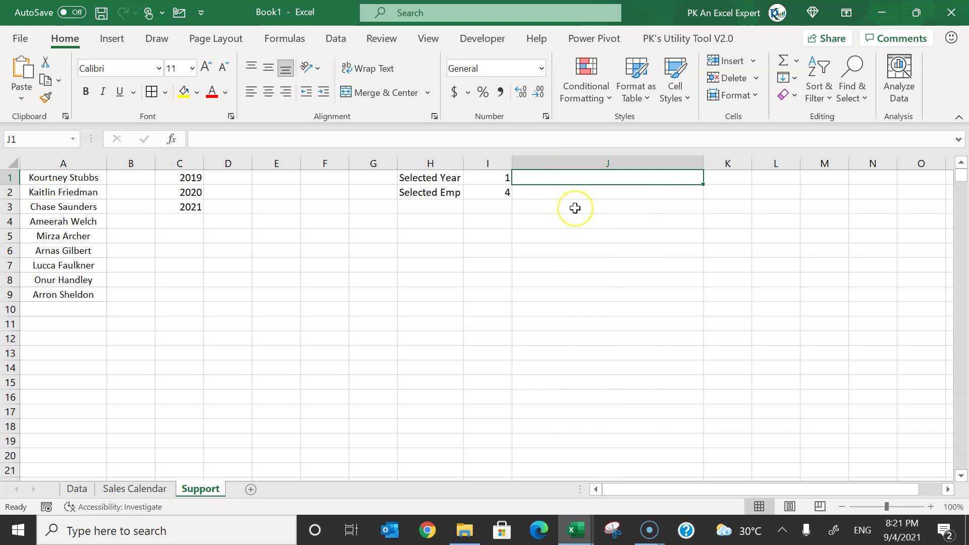
pyautogui.write('=IN')
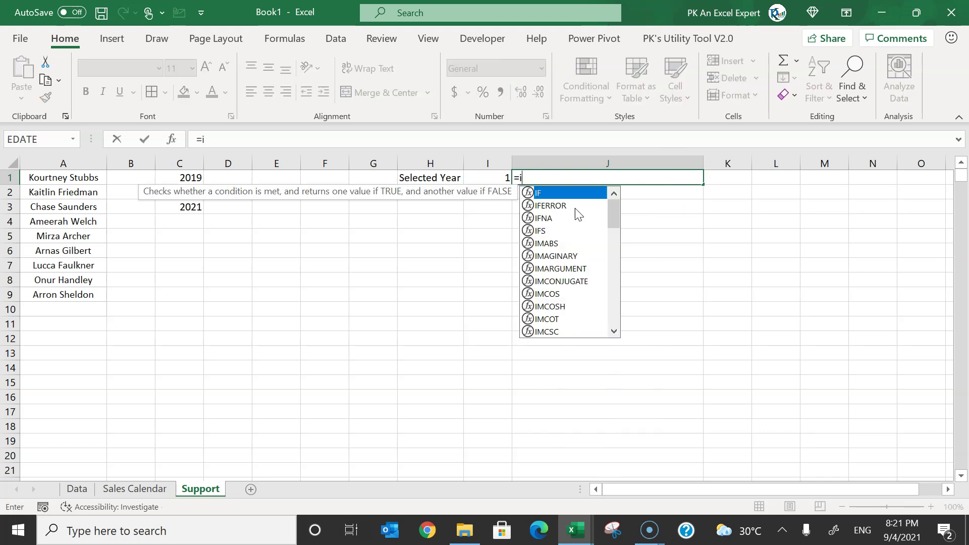
pyautogui.press('Tab')
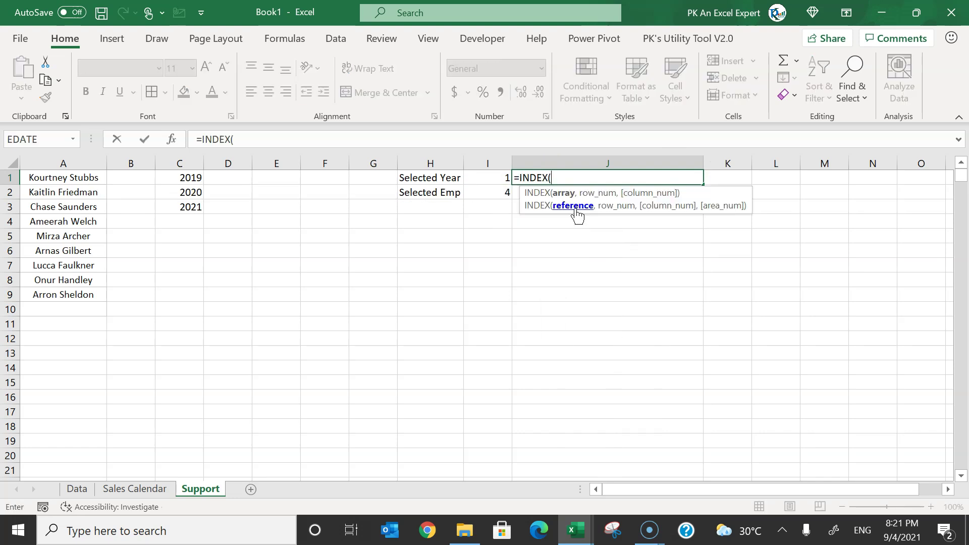
pyautogui.press('Left')
pyautogui.press('Left')
pyautogui.press('Left')
pyautogui.press('Left')
pyautogui.press('Left')
pyautogui.press('Left')
pyautogui.press('Left')
pyautogui.hotkey('ctrl', 'space')
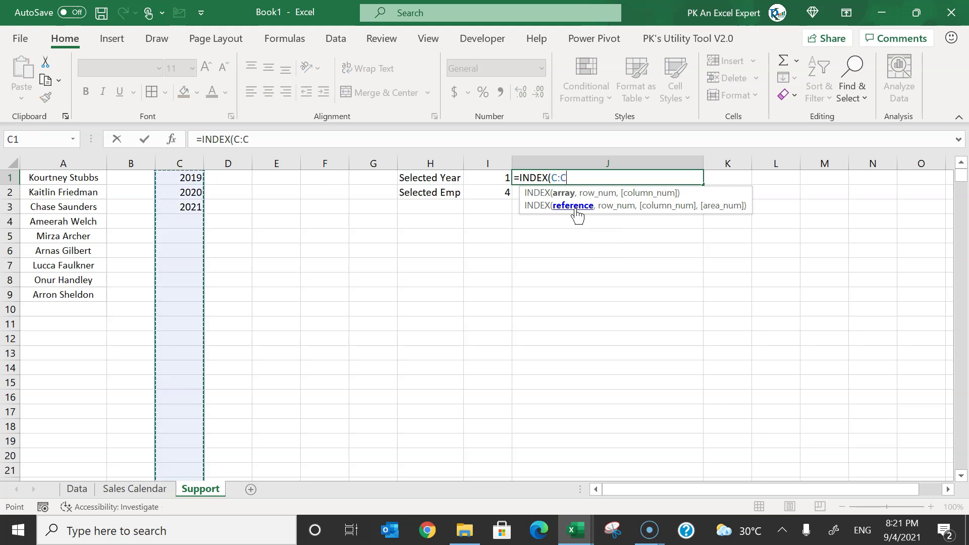
pyautogui.write(',')
pyautogui.press('Left')
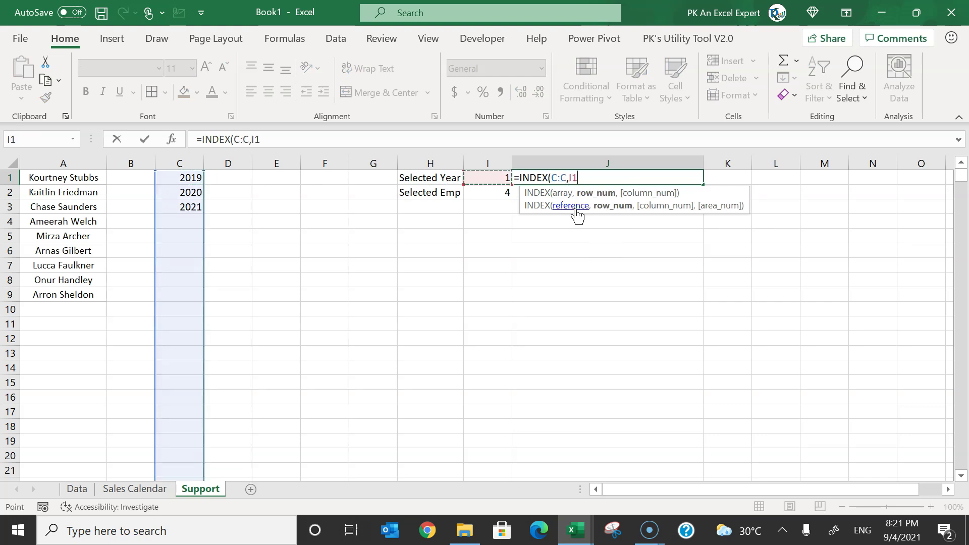
pyautogui.hotkey('ctrl', 'Return')
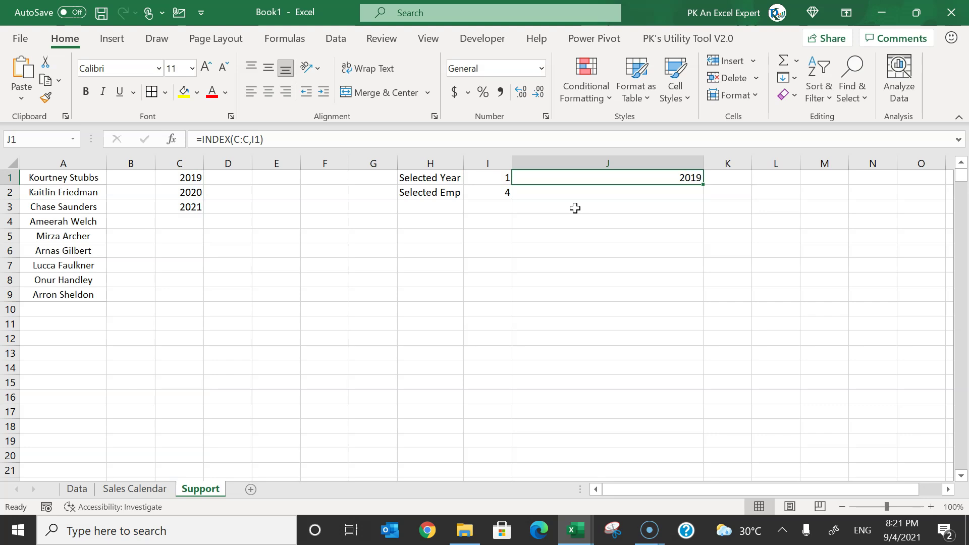
pyautogui.click(185, 93)
# Enter the formula =INDEX(A:A,I2) in cell J2 to return the selected employee's name.
pyautogui.click(632, 191)
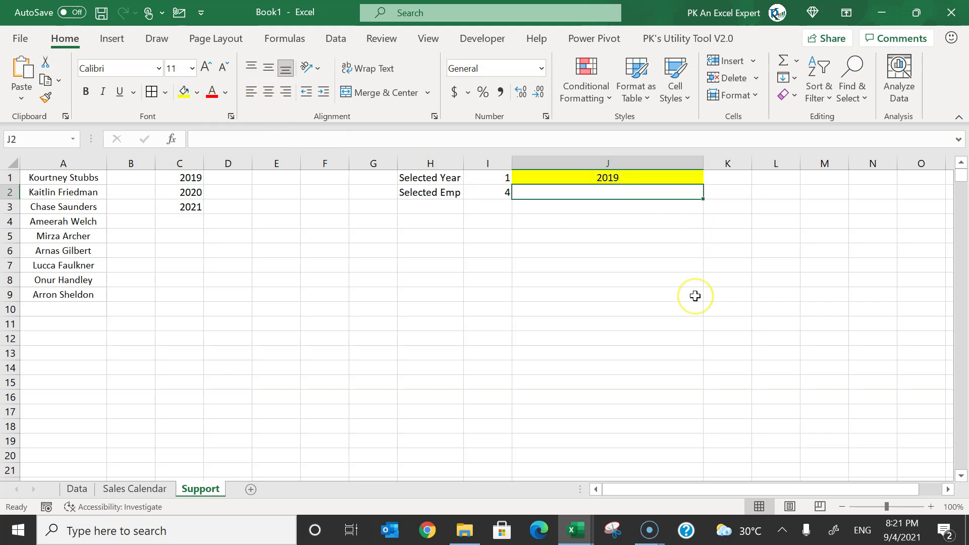
pyautogui.write('=in')
pyautogui.press('Tab')
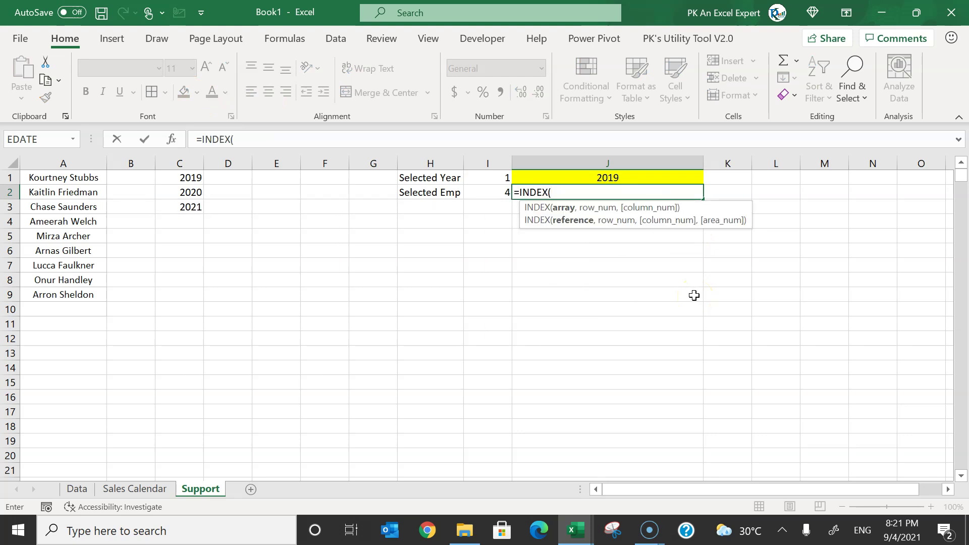
pyautogui.press('Left')
pyautogui.press('Left')
pyautogui.press('Left')
pyautogui.press('Left')
pyautogui.press('Left')
pyautogui.press('Left')
pyautogui.press('Left')
pyautogui.press('Left')
pyautogui.press('Left')
pyautogui.hotkey('ctrl', 'space')
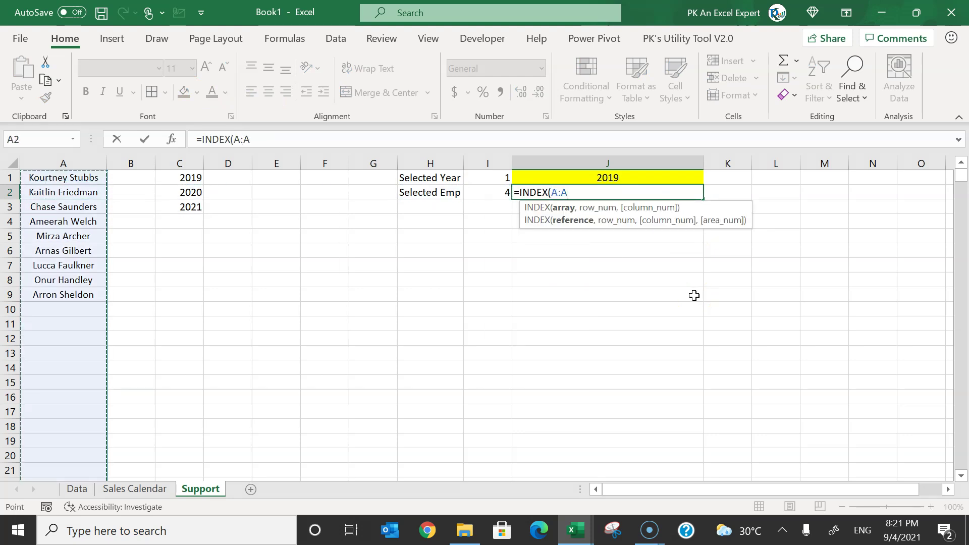
pyautogui.write(',')
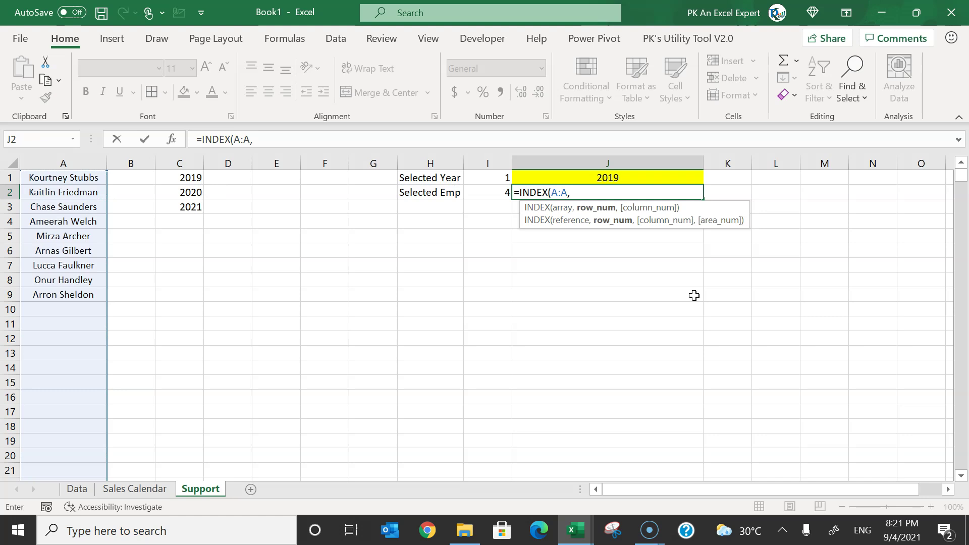
pyautogui.click(489, 193)
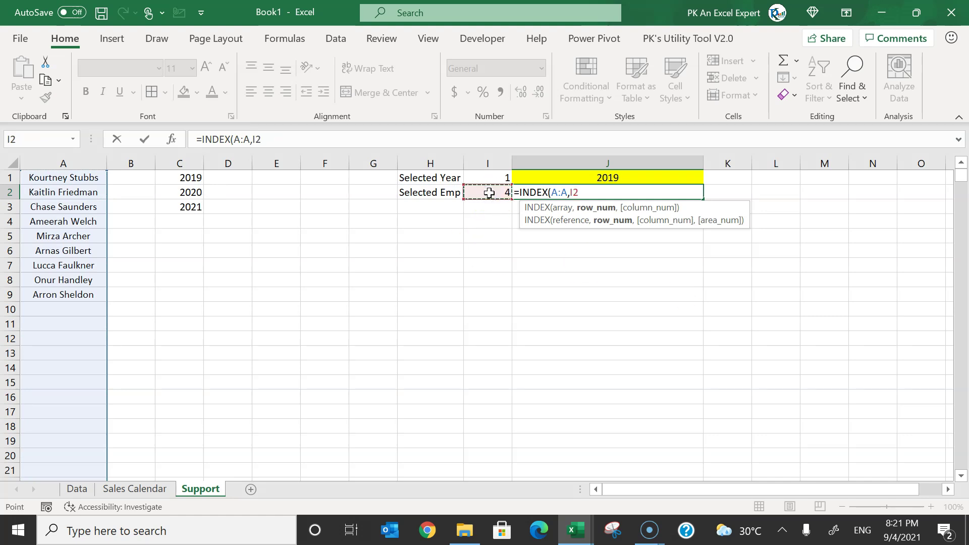
pyautogui.press('Return')
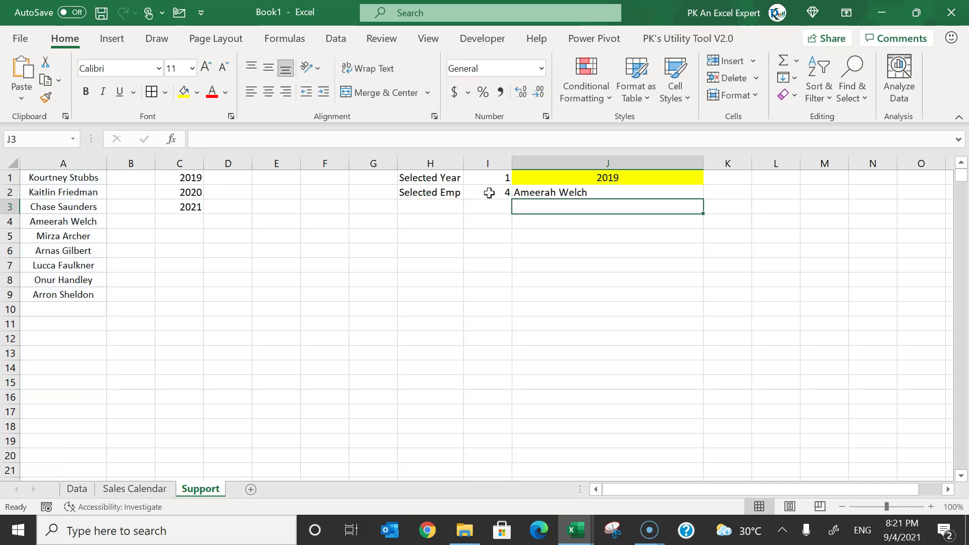
# Center cell J2 with a yellow fill and return to the Sales Calendar sheet.
pyautogui.click(608, 194)
pyautogui.click(268, 91)
pyautogui.click(184, 92)
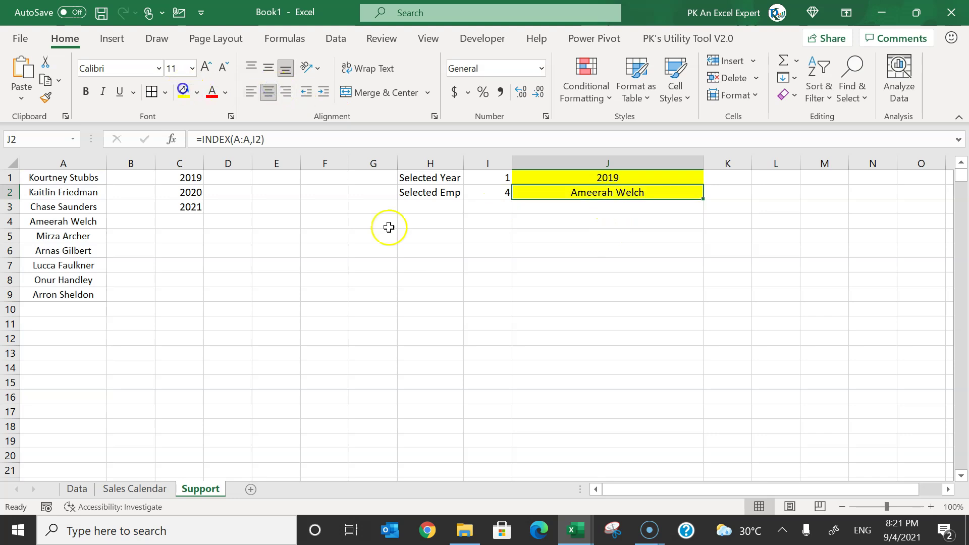
pyautogui.click(559, 294)
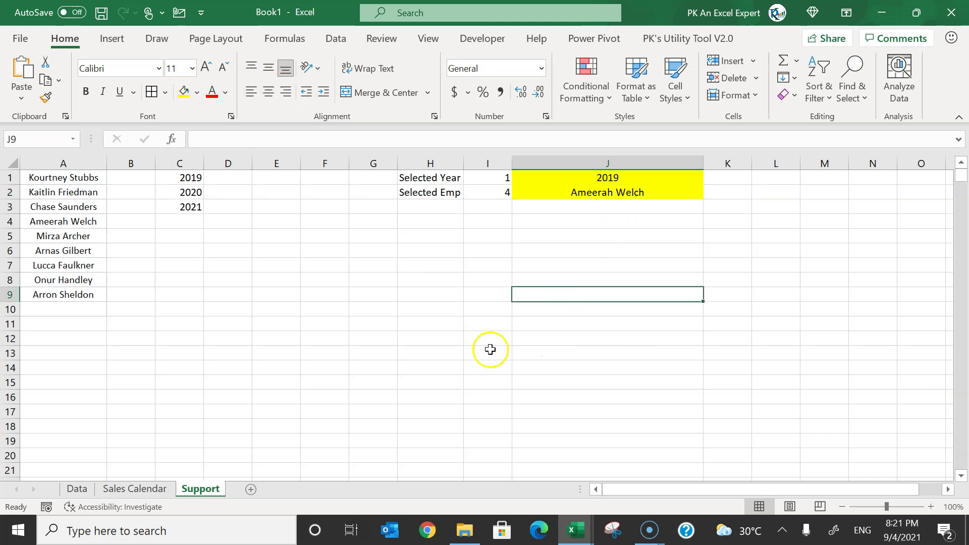
pyautogui.click(135, 490)
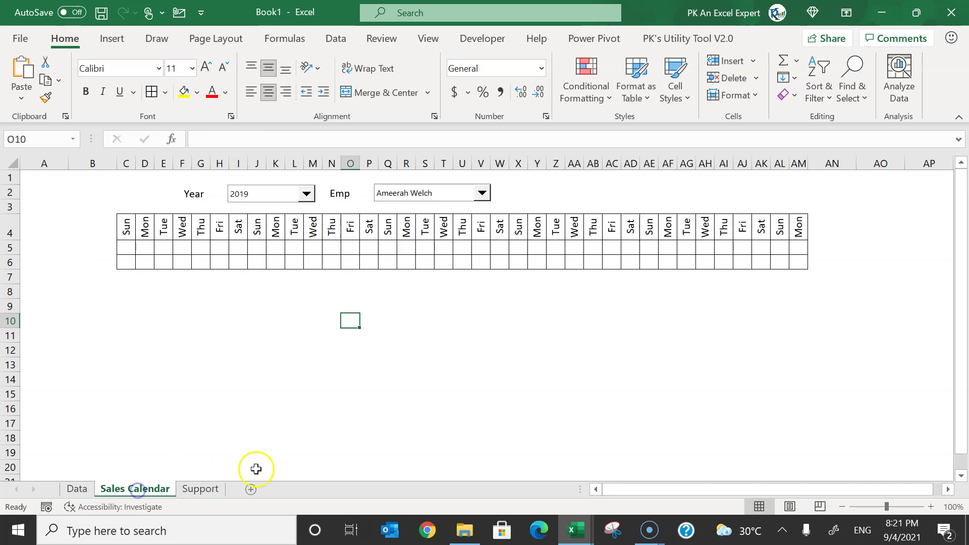
# Merge and center cells A5:A6 beside the calendar grid and narrow column B.
pyautogui.moveTo(130, 247); pyautogui.dragTo(793, 241)
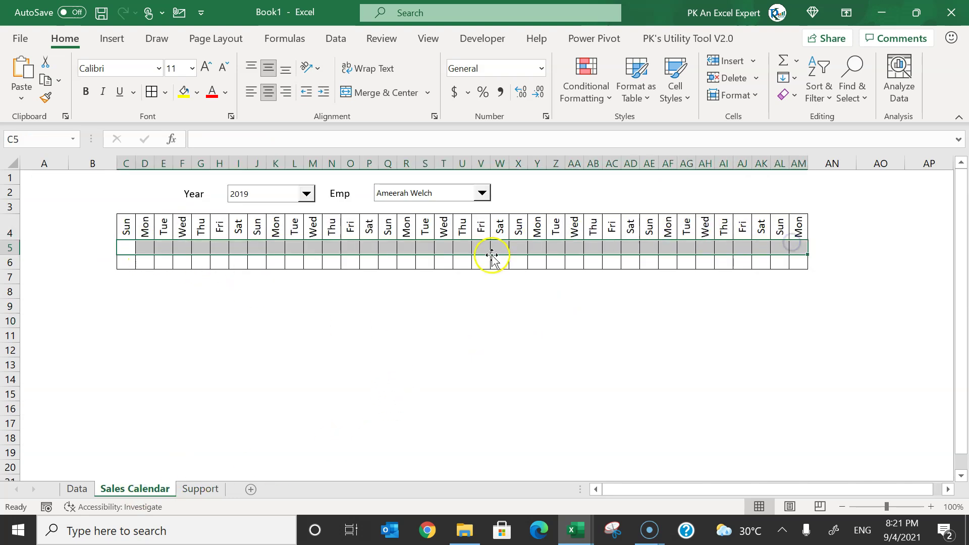
pyautogui.moveTo(32, 249)
pyautogui.mouseDown()
pyautogui.moveTo(33, 268)
pyautogui.moveTo(37, 256)
pyautogui.mouseUp()
pyautogui.hotkey('alt', 'h')
pyautogui.press('m')
pyautogui.press('c')
pyautogui.moveTo(116, 163); pyautogui.dragTo(78, 162)
# Enter the formula =DATE(Support!$J$1,1,1) in merged cell A5 to return the first day of the selected year.
pyautogui.click(51, 249)
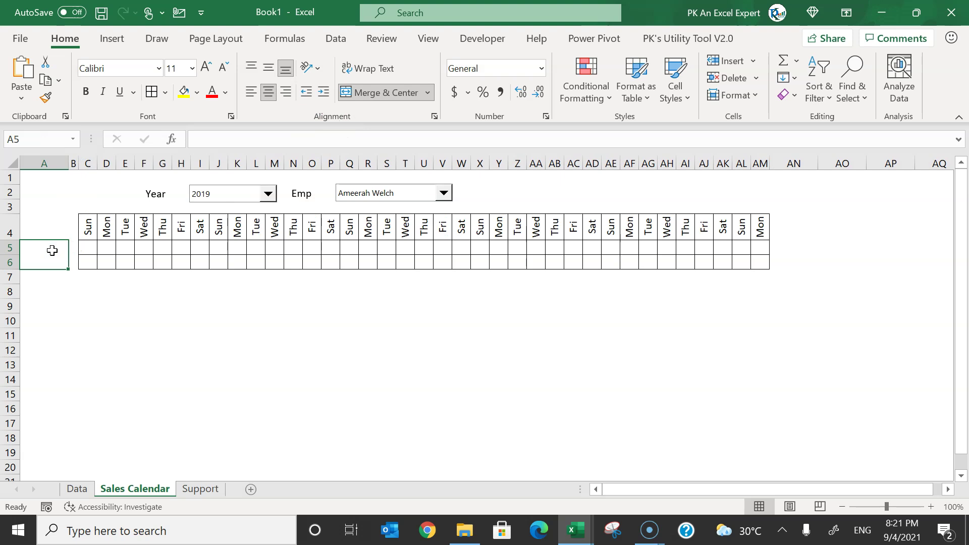
pyautogui.write('=date')
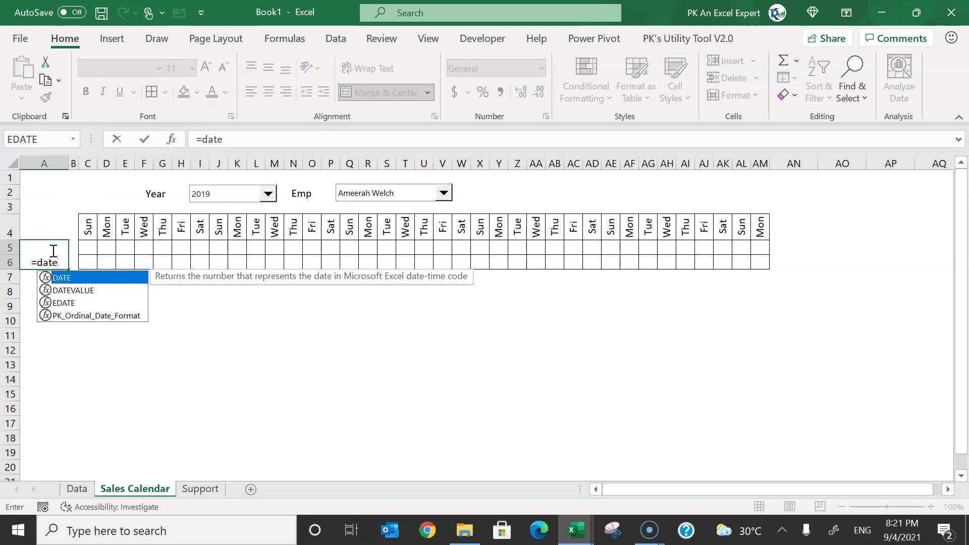
pyautogui.press('Tab')
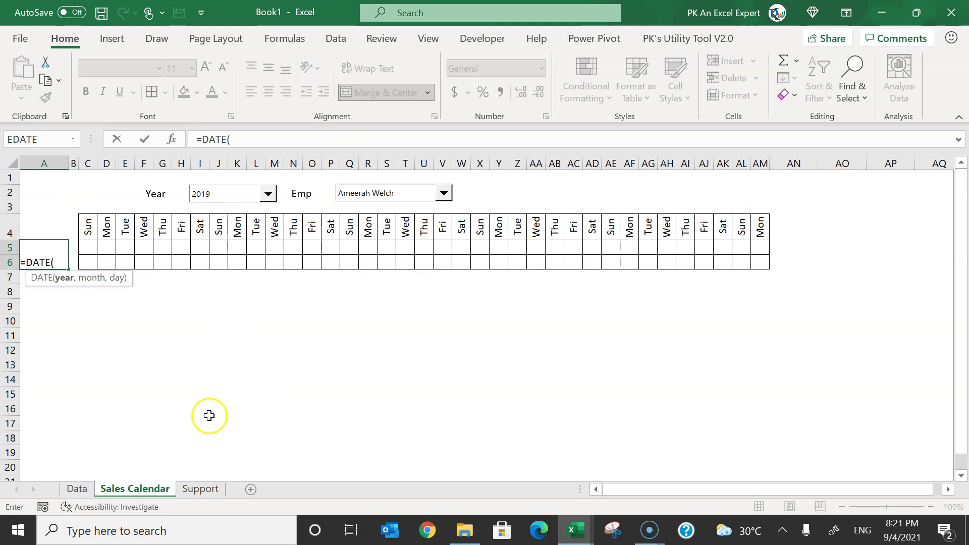
pyautogui.click(201, 489)
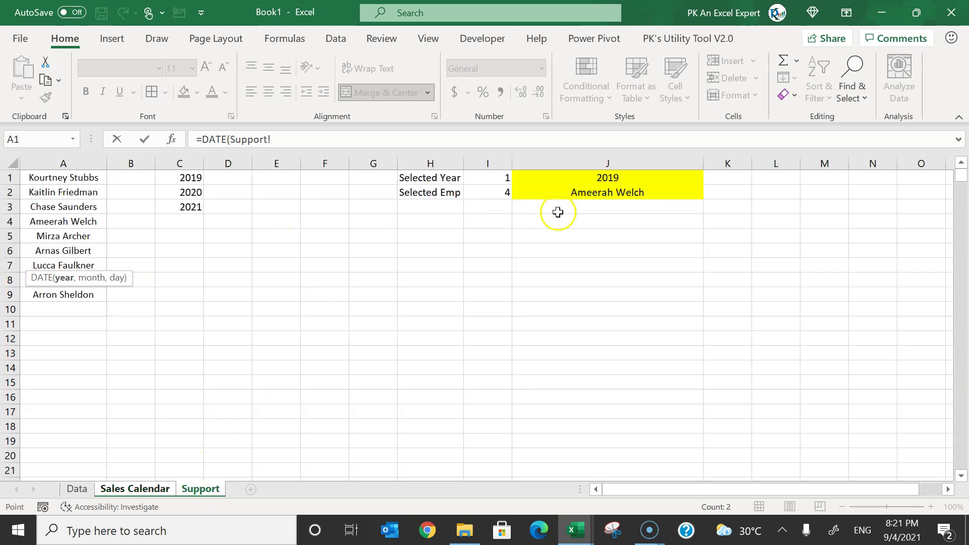
pyautogui.click(603, 178)
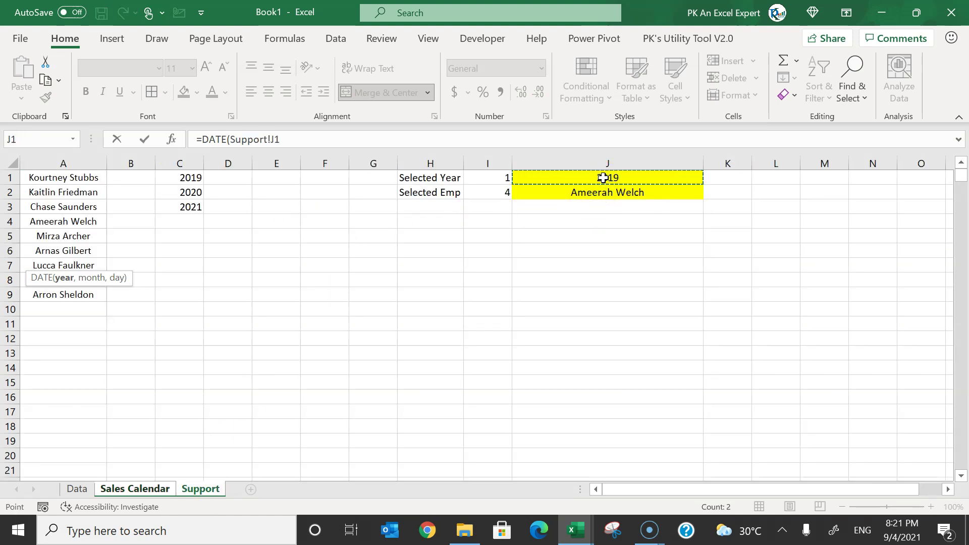
pyautogui.press('F4')
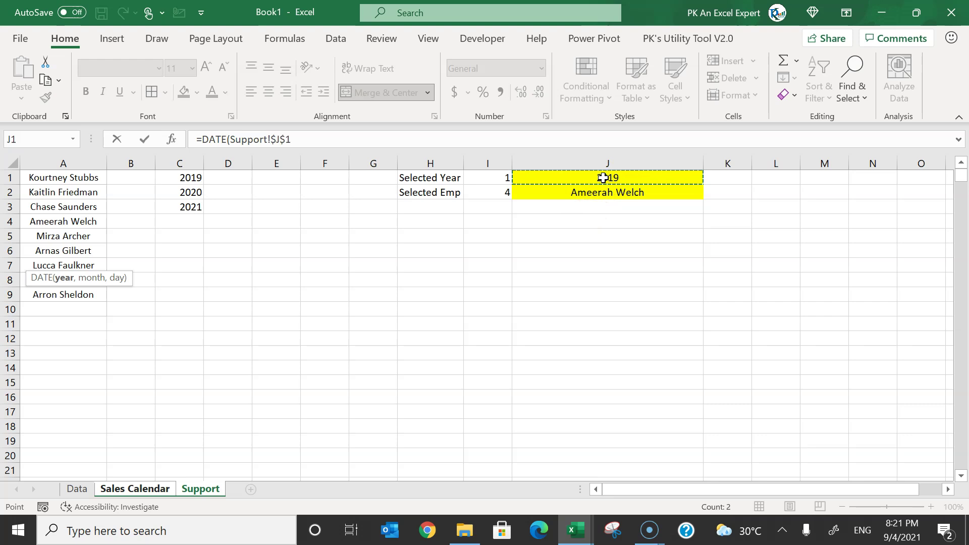
pyautogui.write(',')
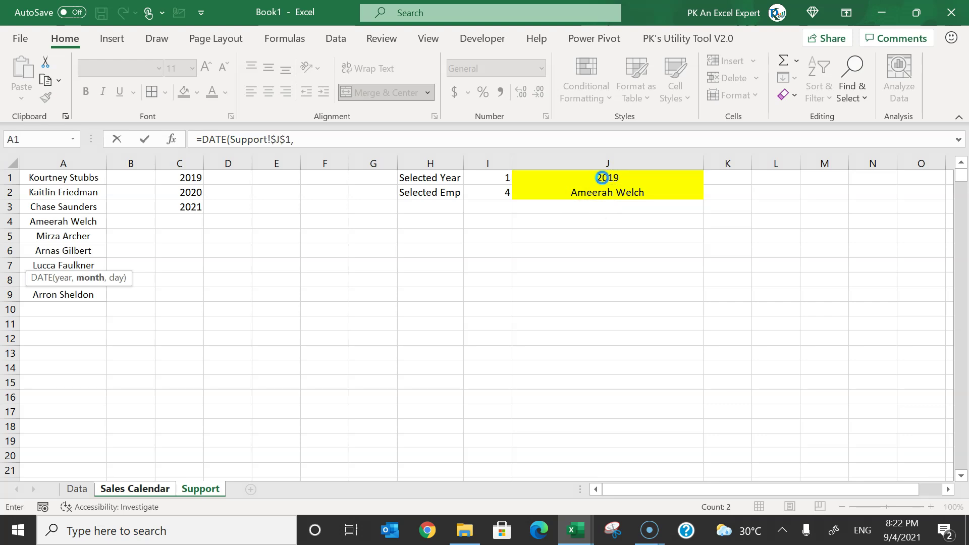
pyautogui.write('1,1)')
pyautogui.press('Return')
pyautogui.press('Up')
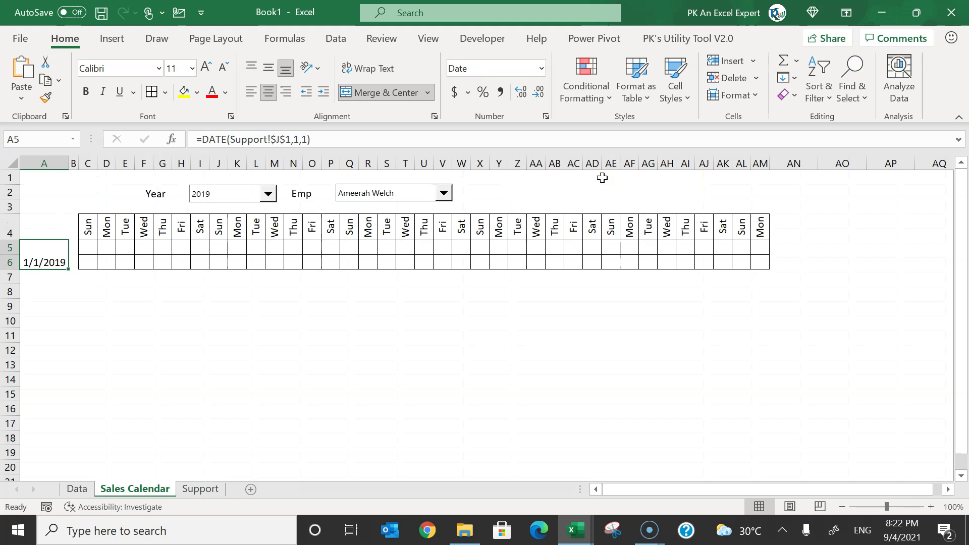
# Apply the custom number format MMMM to cell A5 so the date shows as the full month name.
pyautogui.rightClick(52, 263)
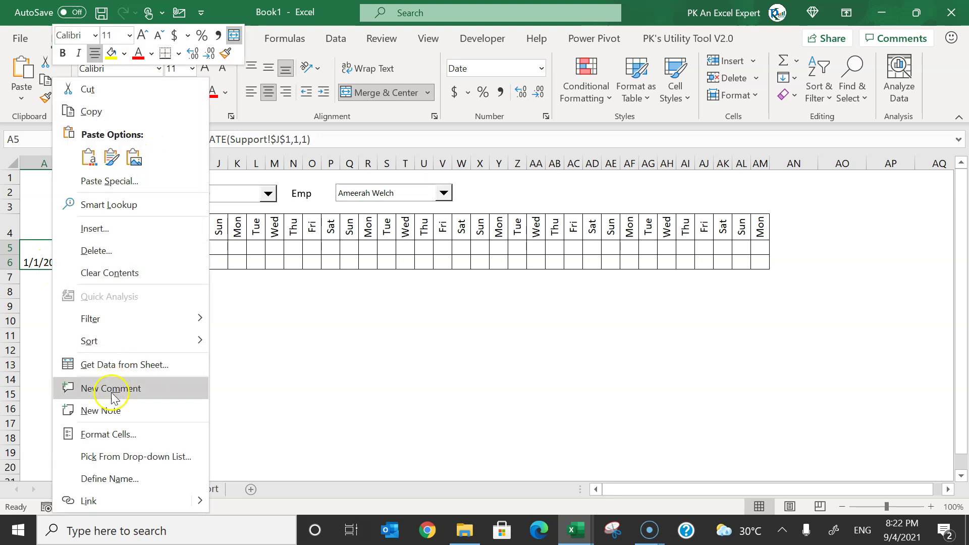
pyautogui.click(120, 440)
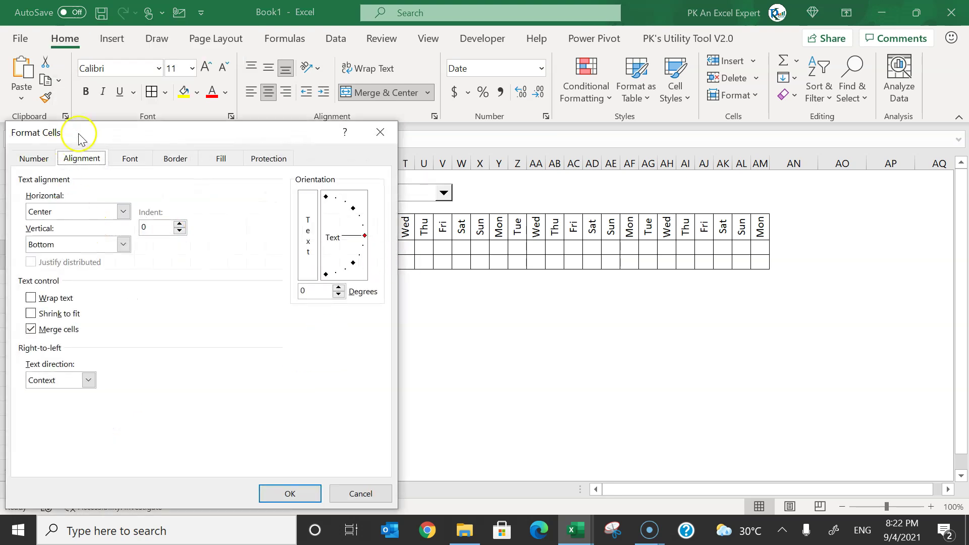
pyautogui.moveTo(80, 133); pyautogui.dragTo(216, 103)
pyautogui.click(166, 128)
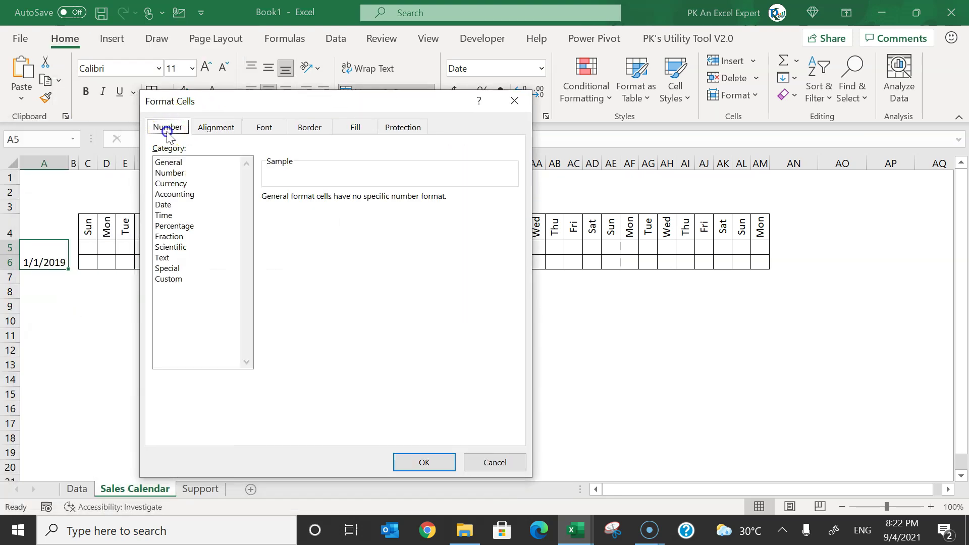
pyautogui.click(171, 278)
pyautogui.moveTo(311, 210); pyautogui.dragTo(229, 208)
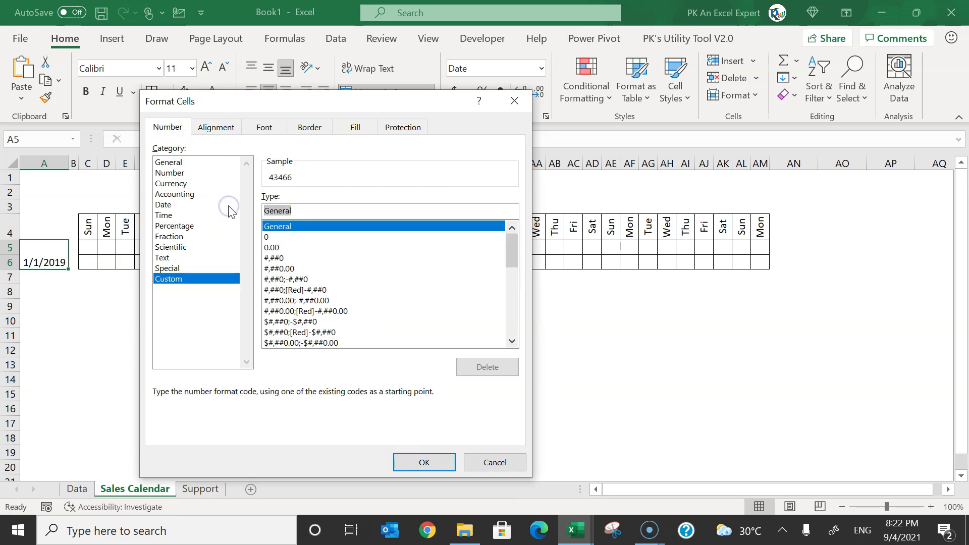
pyautogui.write('MMM')
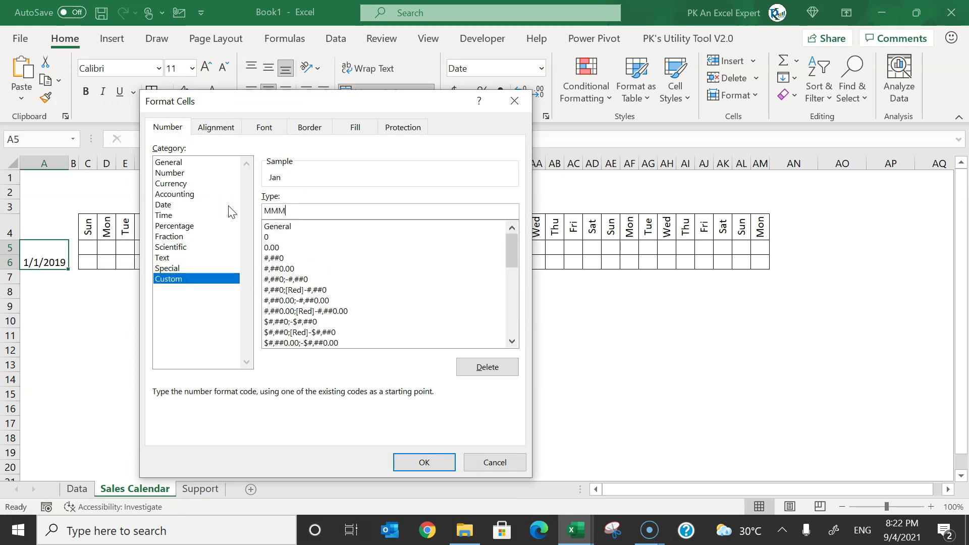
pyautogui.write('M')
pyautogui.click(424, 462)
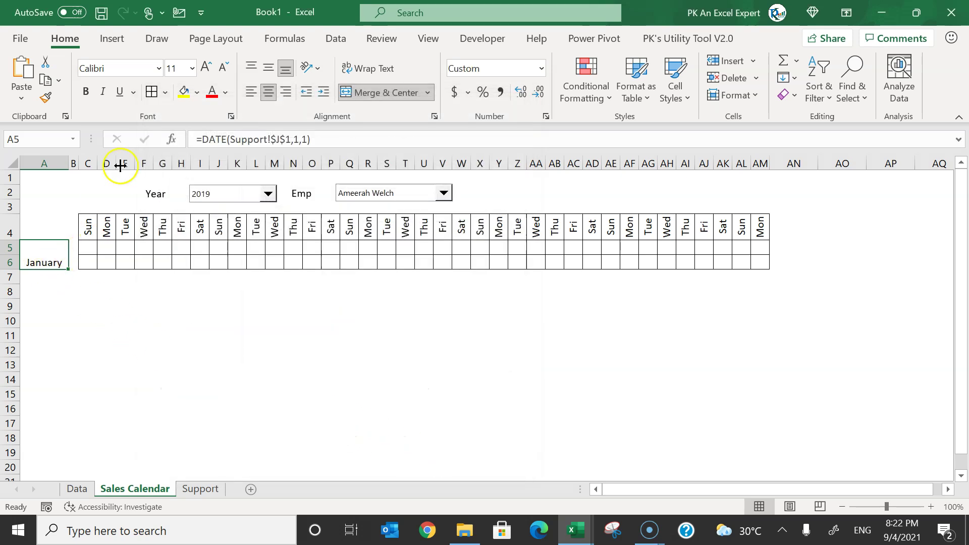
# Middle-align the month cell A5, give it a light blue fill and bold white text, and save the workbook.
pyautogui.click(269, 67)
pyautogui.click(197, 91)
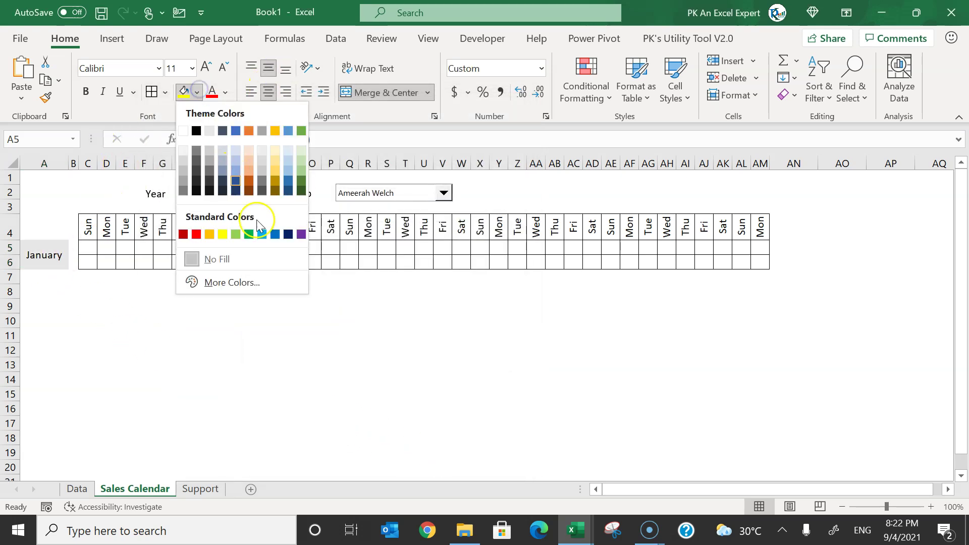
pyautogui.click(261, 233)
pyautogui.click(225, 92)
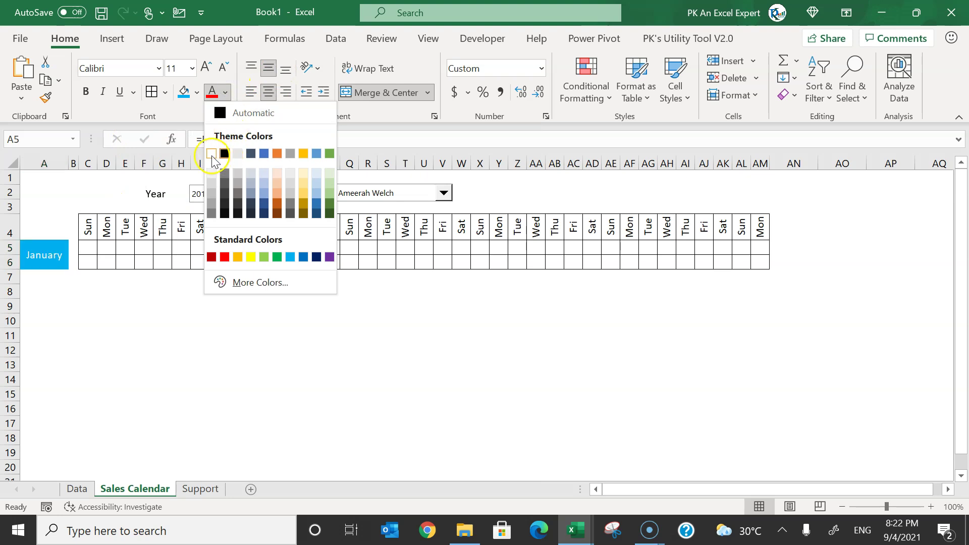
pyautogui.click(212, 154)
pyautogui.click(86, 92)
pyautogui.click(86, 248)
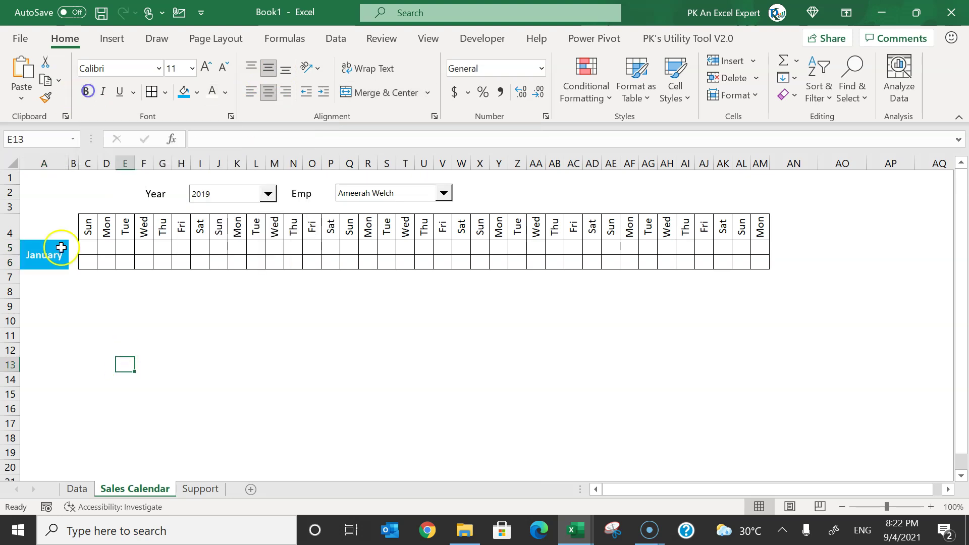
pyautogui.hotkey('ctrl', 's')
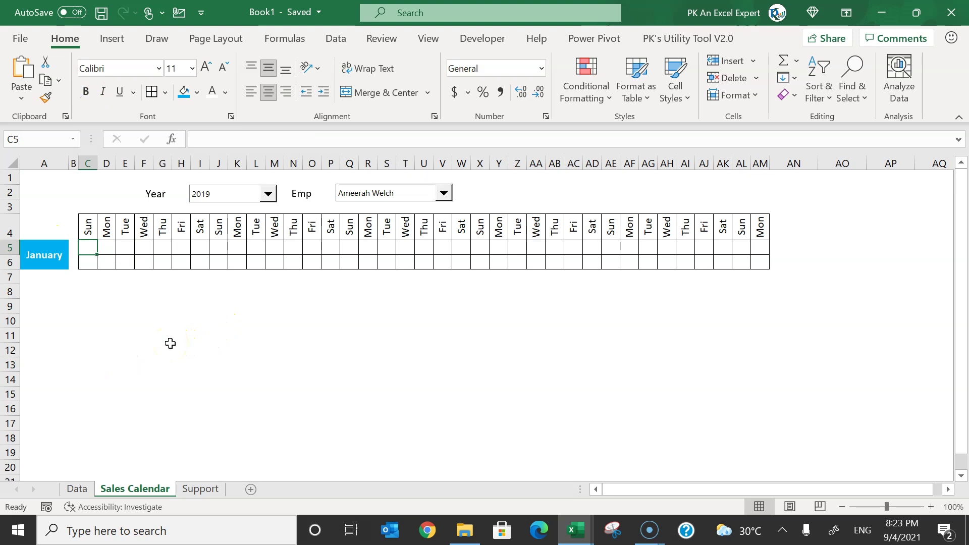
# Begin a formula in C5 with =IF(TEXT($A$5,"ddd") to get the weekday of the month's first date.
pyautogui.hotkey('ctrl', 'Left')
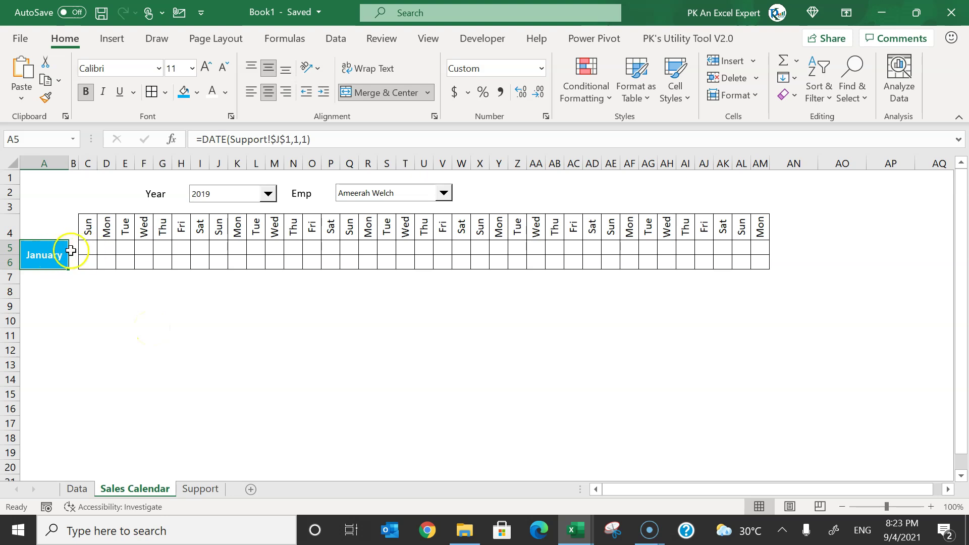
pyautogui.moveTo(86, 249); pyautogui.dragTo(355, 247)
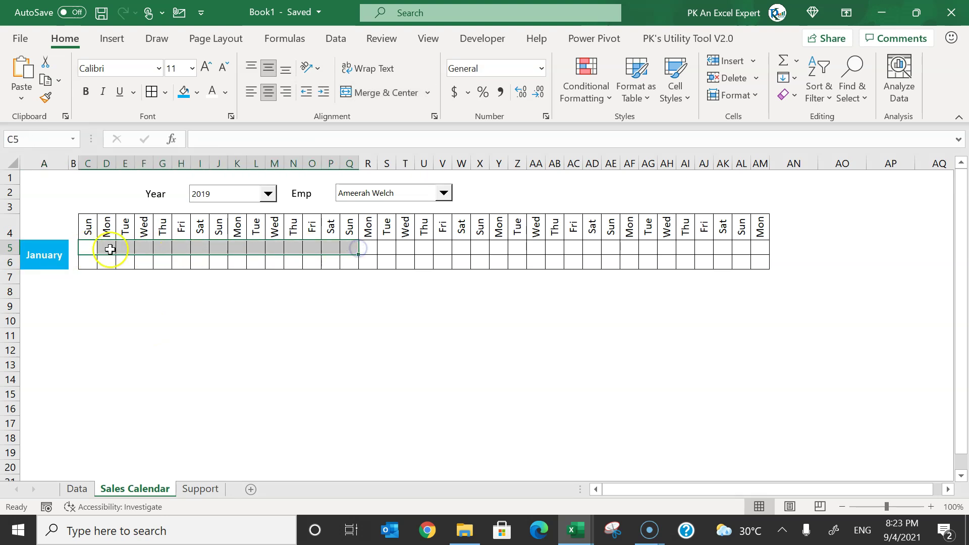
pyautogui.click(86, 248)
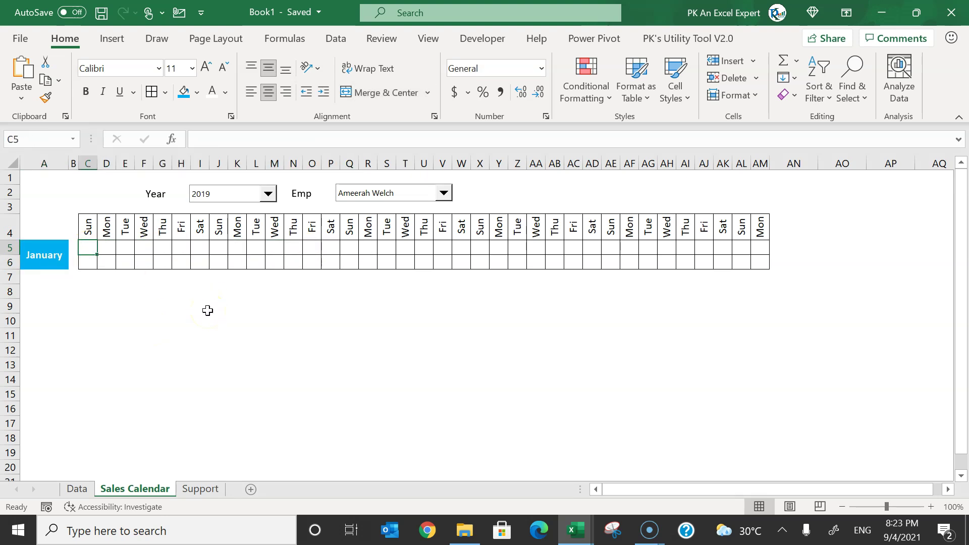
pyautogui.write('=IF(')
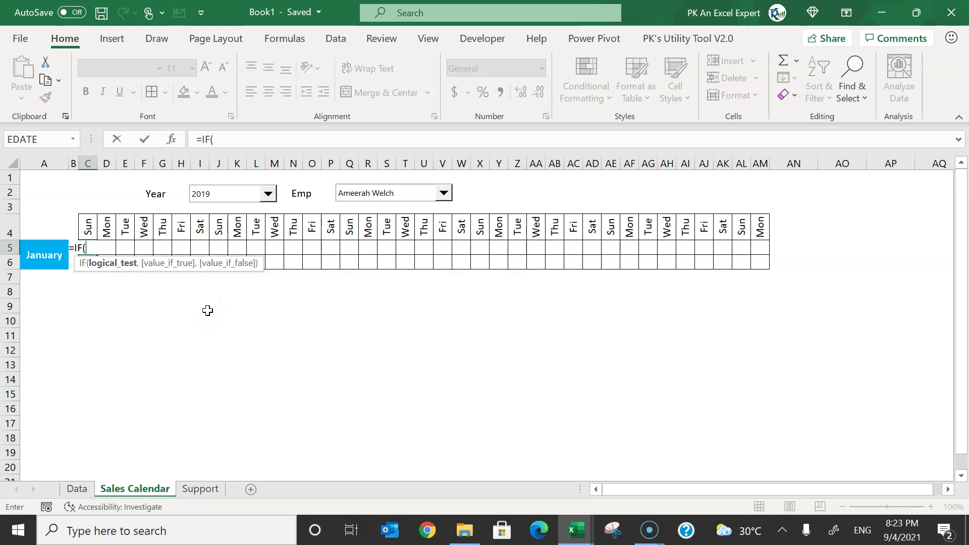
pyautogui.write('TEXT(')
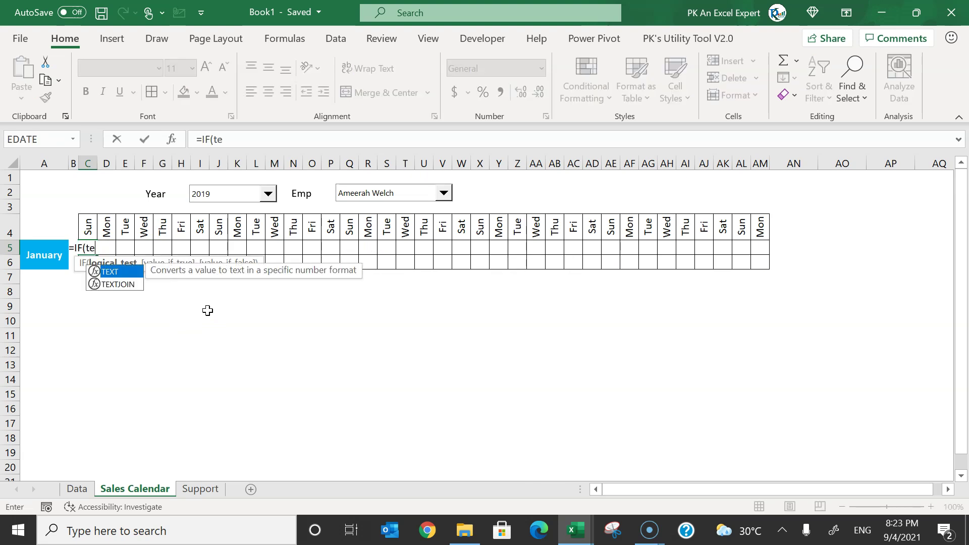
pyautogui.press('Left')
pyautogui.press('Left')
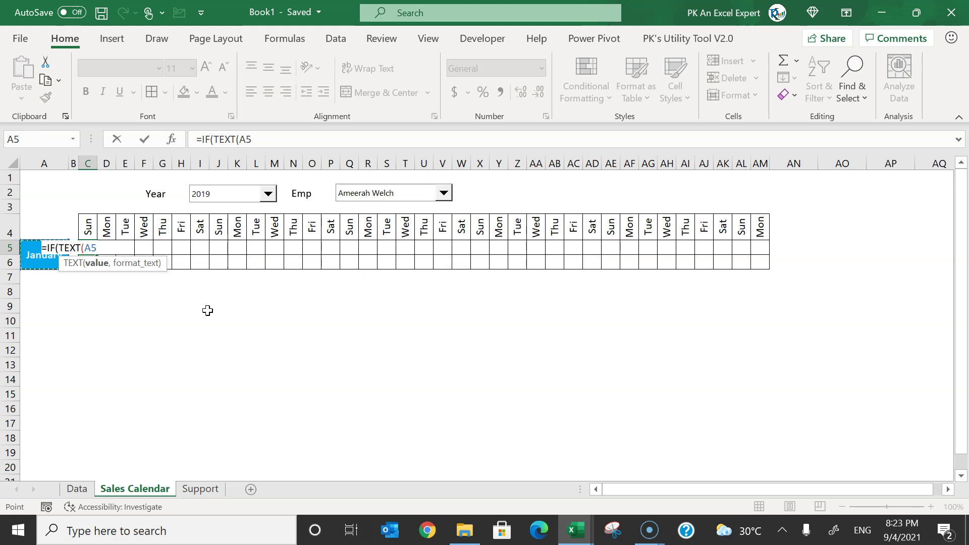
pyautogui.press('F4')
pyautogui.write(',')
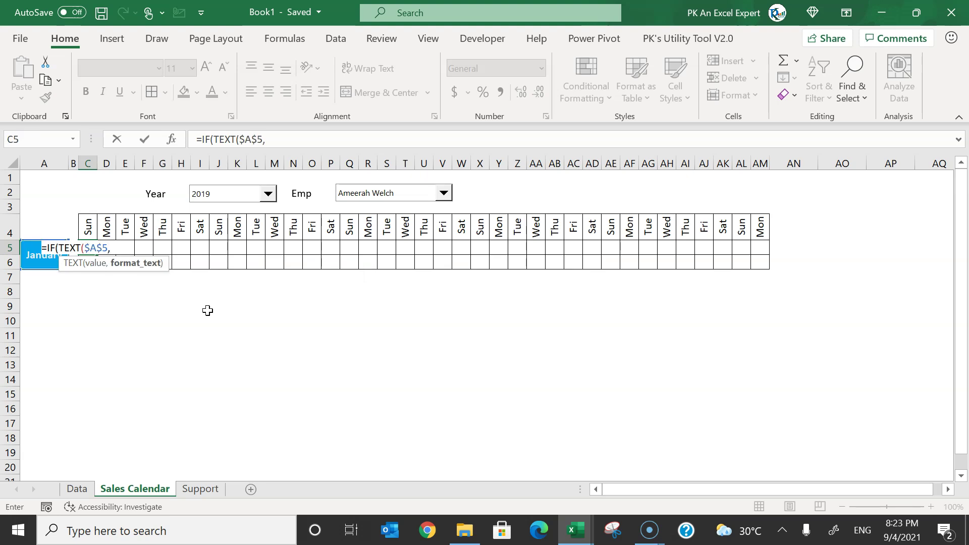
pyautogui.write('"ddd"')
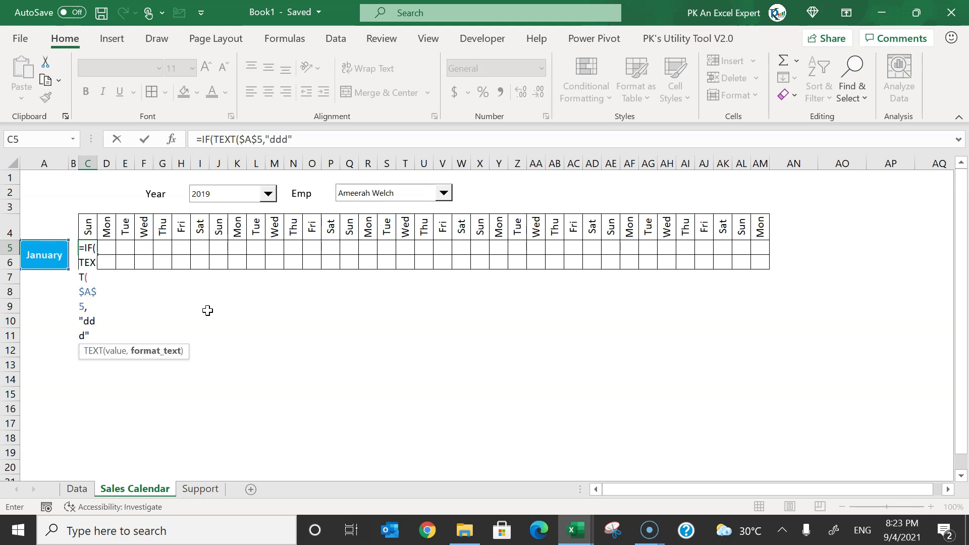
pyautogui.write(')')
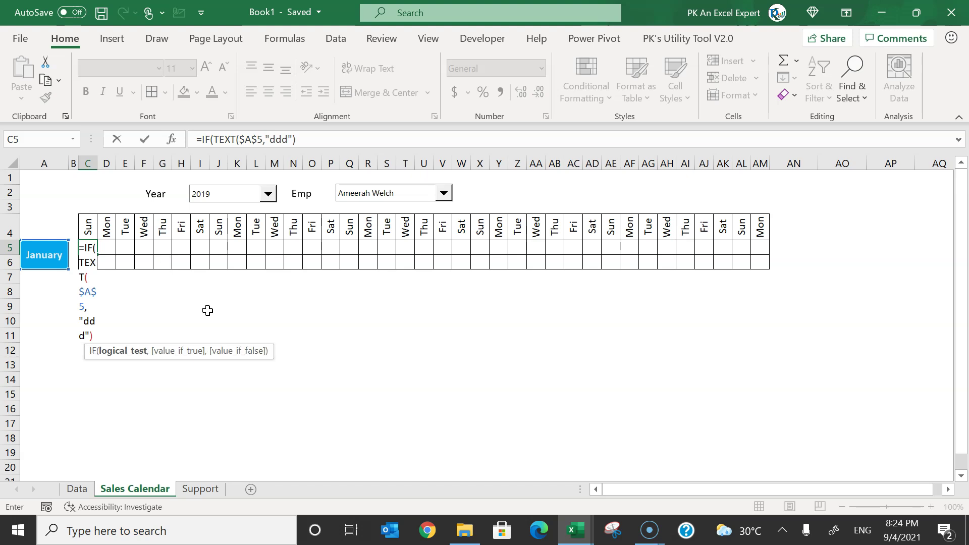
# Complete the logical test in C5 by comparing the weekday text with the header reference C$4.
pyautogui.write('=')
pyautogui.click(86, 228)
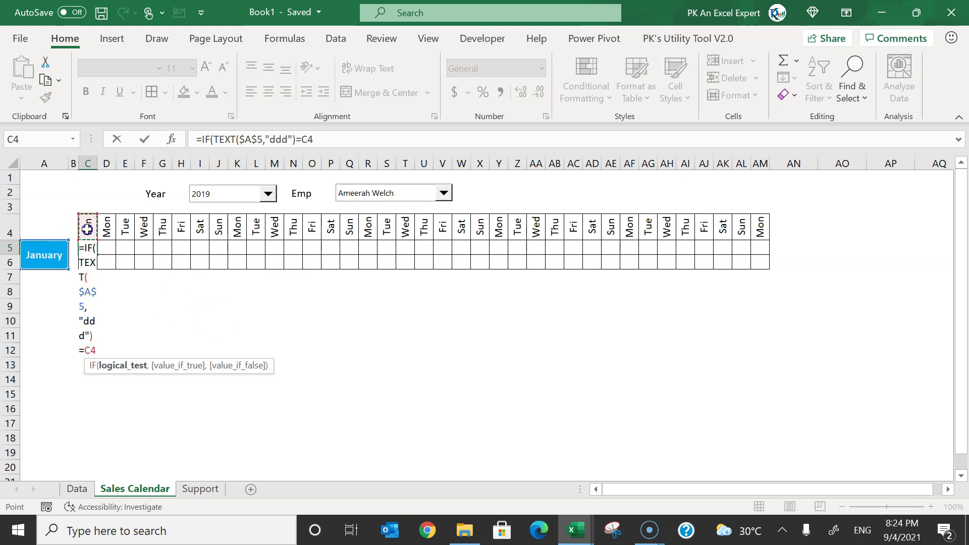
pyautogui.click(307, 140)
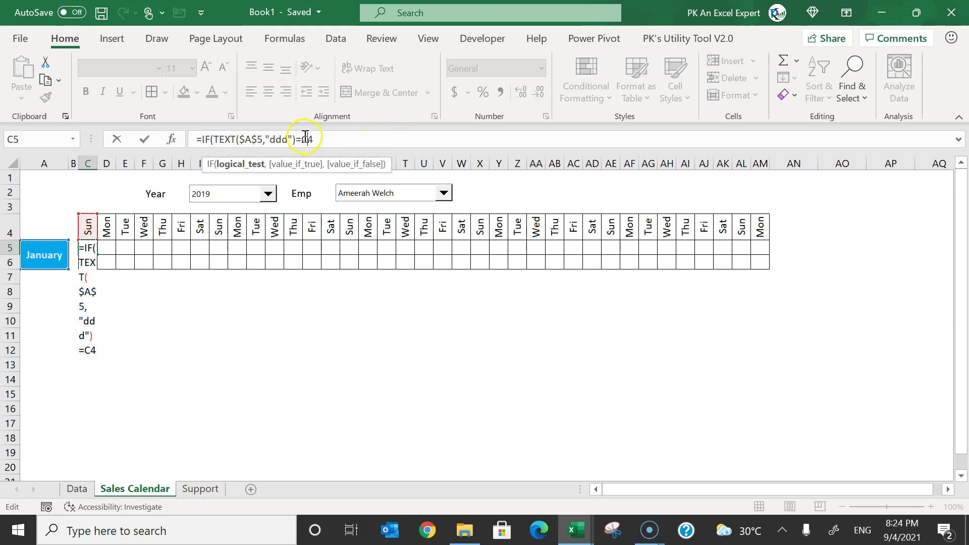
pyautogui.write('$5,')
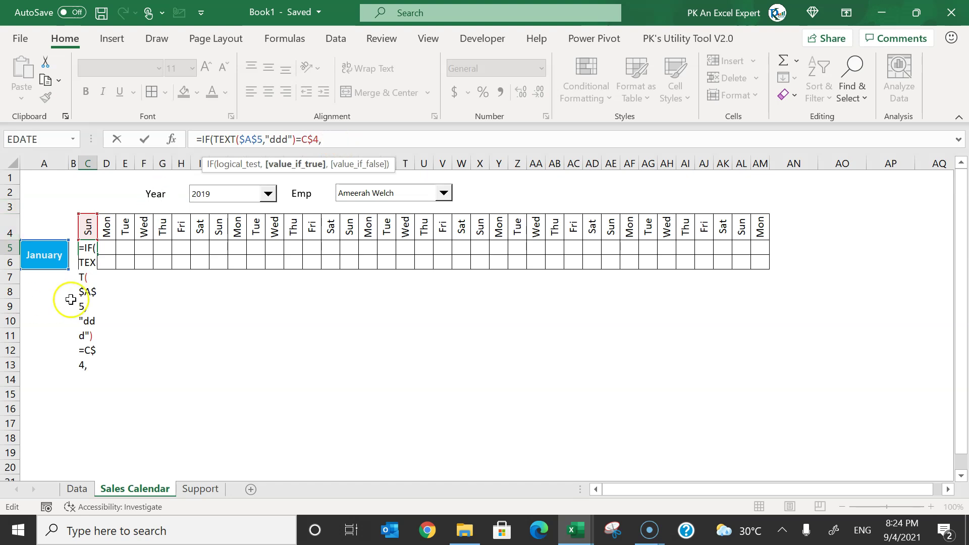
# Set the value-if-true in C5's formula to $A5 and change the TEXT reference to the column-locked $A5.
pyautogui.click(54, 260)
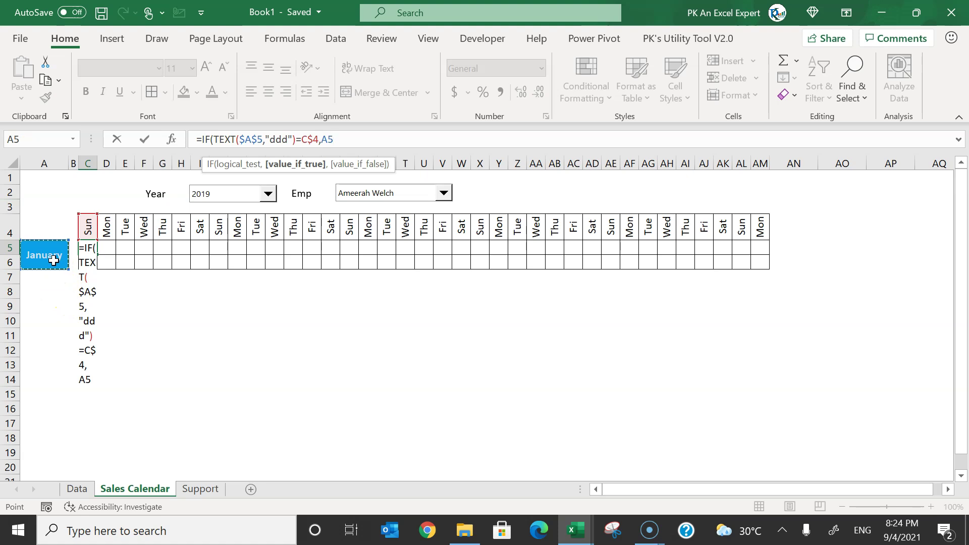
pyautogui.press('F4')
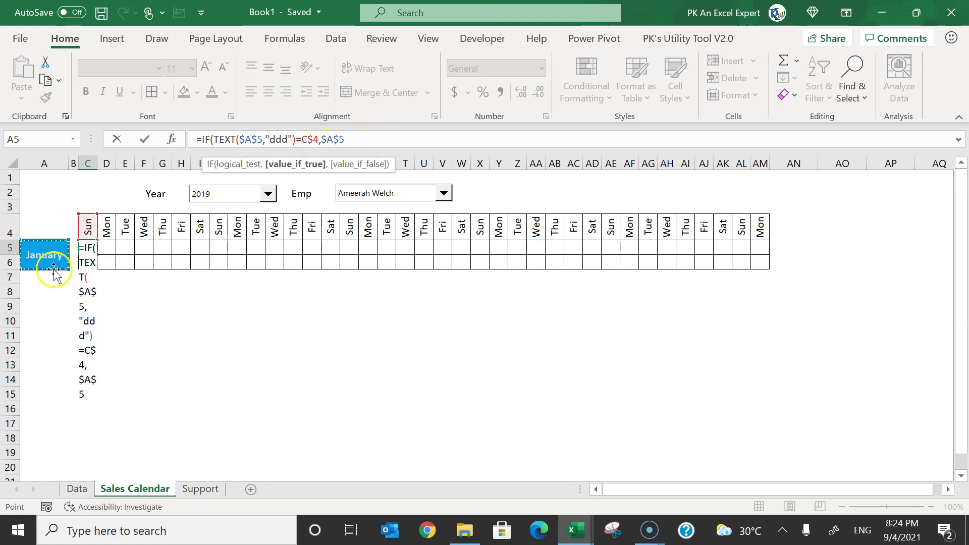
pyautogui.click(45, 260)
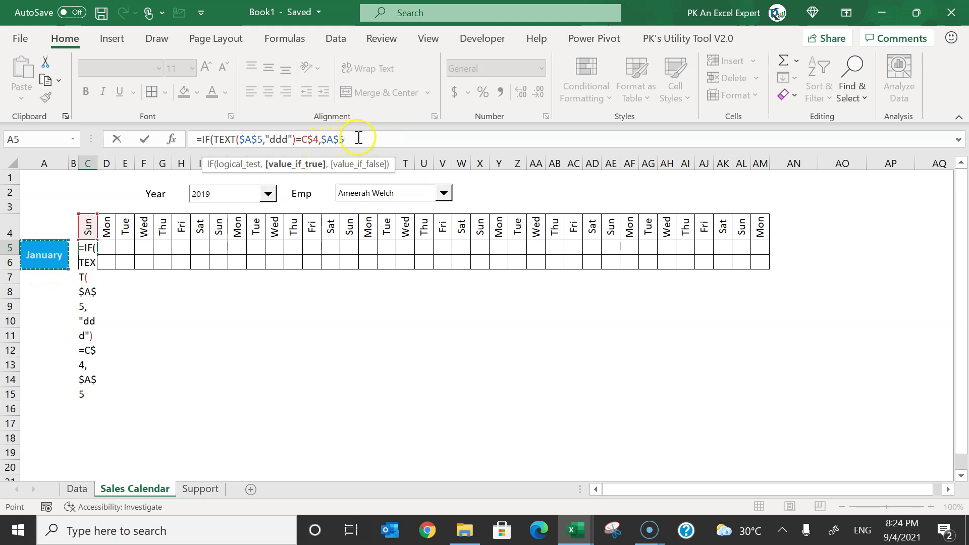
pyautogui.click(339, 140)
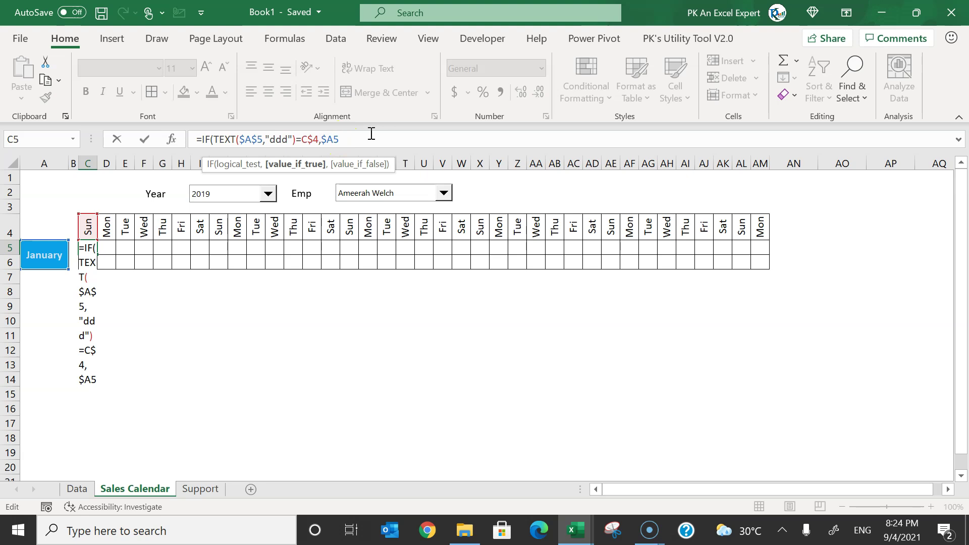
pyautogui.click(254, 137)
pyautogui.press('BackSpace')
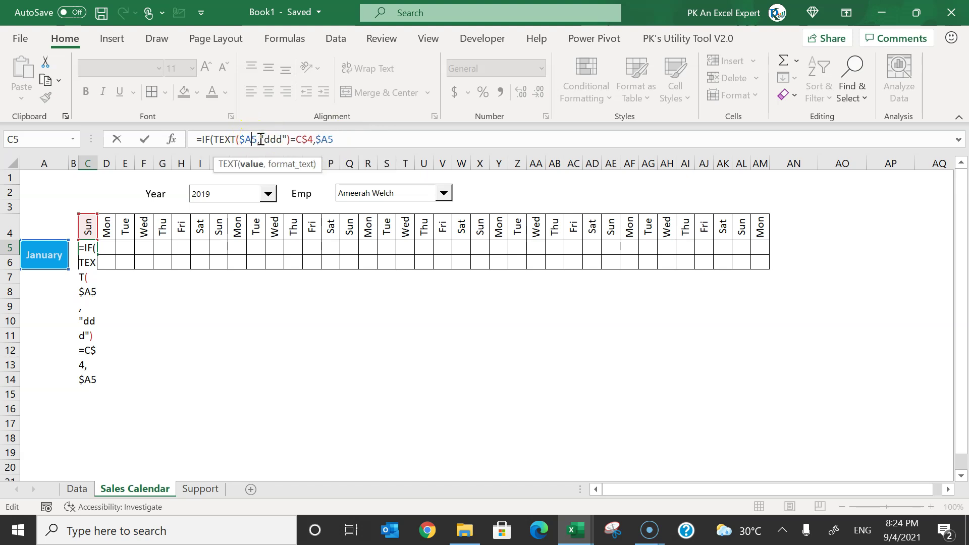
pyautogui.click(351, 142)
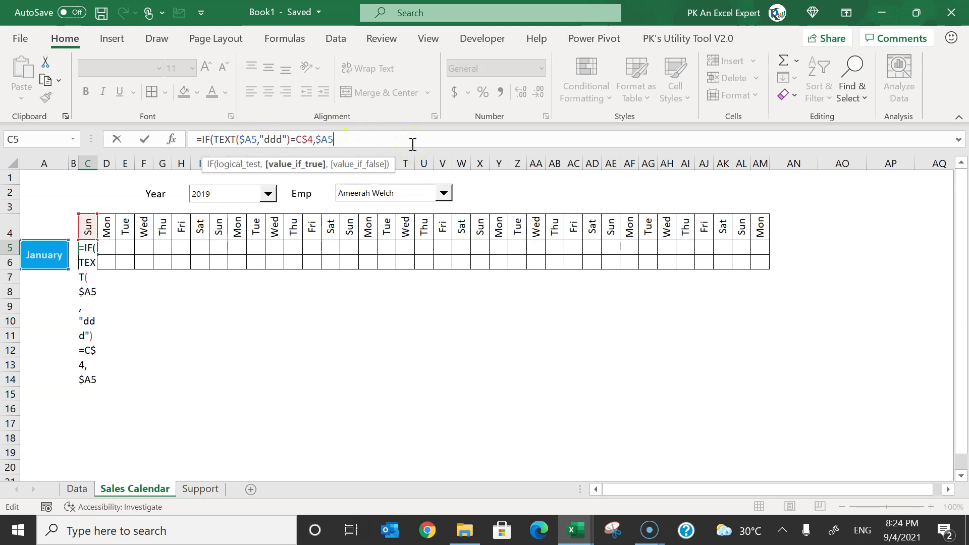
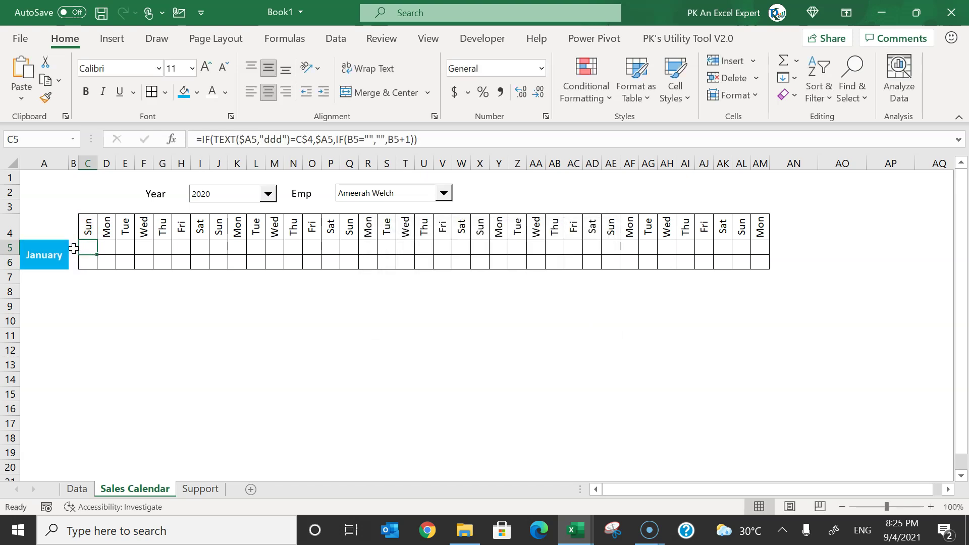
# Copy the C5 formula across row 5 through AM5.
pyautogui.hotkey('ctrl', 'c')
pyautogui.hotkey('shift', 'Right')
pyautogui.hotkey('shift', 'Right')
pyautogui.hotkey('shift', 'Right')
pyautogui.hotkey('shift', 'Right')
pyautogui.hotkey('shift', 'Right')
pyautogui.hotkey('shift', 'Right')
pyautogui.hotkey('shift', 'Right')
pyautogui.hotkey('shift', 'Right')
pyautogui.hotkey('shift', 'Right')
pyautogui.hotkey('shift', 'Right')
pyautogui.hotkey('shift', 'Right')
pyautogui.hotkey('shift', 'Right')
pyautogui.hotkey('shift', 'Right')
pyautogui.hotkey('shift', 'Right')
pyautogui.hotkey('shift', 'Right')
pyautogui.hotkey('shift', 'Right')
pyautogui.hotkey('shift', 'Right')
pyautogui.hotkey('shift', 'Right')
pyautogui.hotkey('shift', 'Right')
pyautogui.hotkey('shift', 'Right')
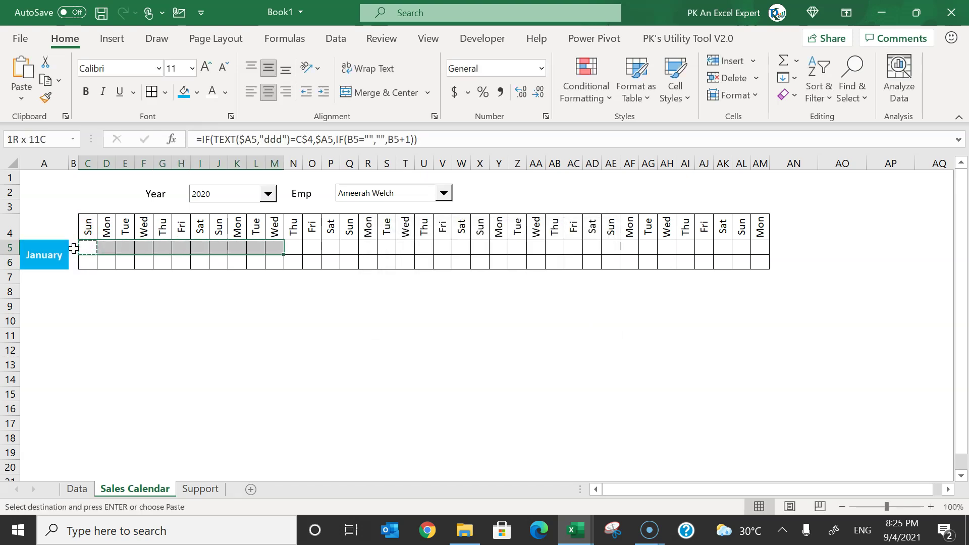
pyautogui.hotkey('shift', 'Right')
pyautogui.hotkey('shift', 'Right')
pyautogui.hotkey('shift', 'Right')
pyautogui.hotkey('shift', 'Right')
pyautogui.hotkey('shift', 'Right')
pyautogui.hotkey('shift', 'Right')
pyautogui.hotkey('shift', 'Right')
pyautogui.hotkey('shift', 'Right')
pyautogui.hotkey('ctrl', 'v')
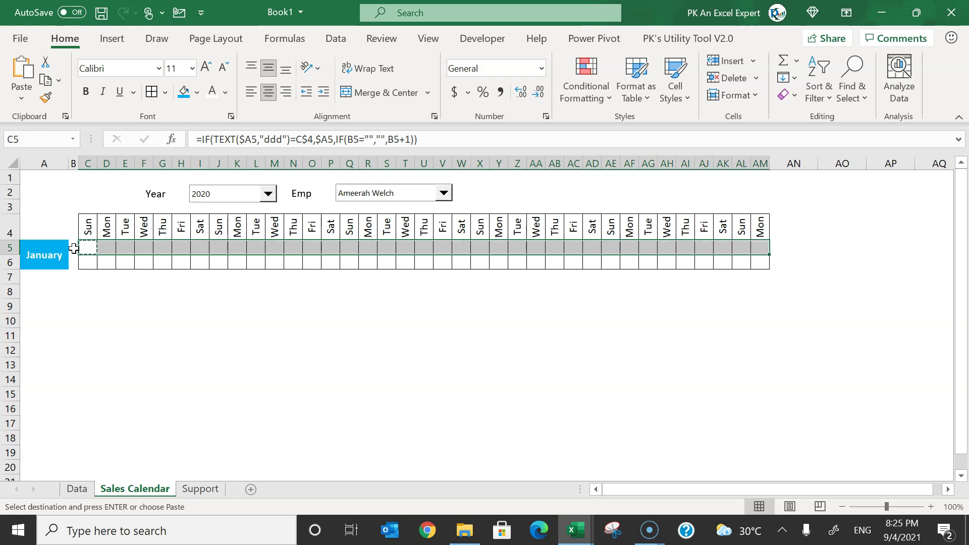
pyautogui.click(74, 248)
pyautogui.press('Right')
pyautogui.press('Right')
pyautogui.press('Right')
pyautogui.press('Right')
pyautogui.press('Right')
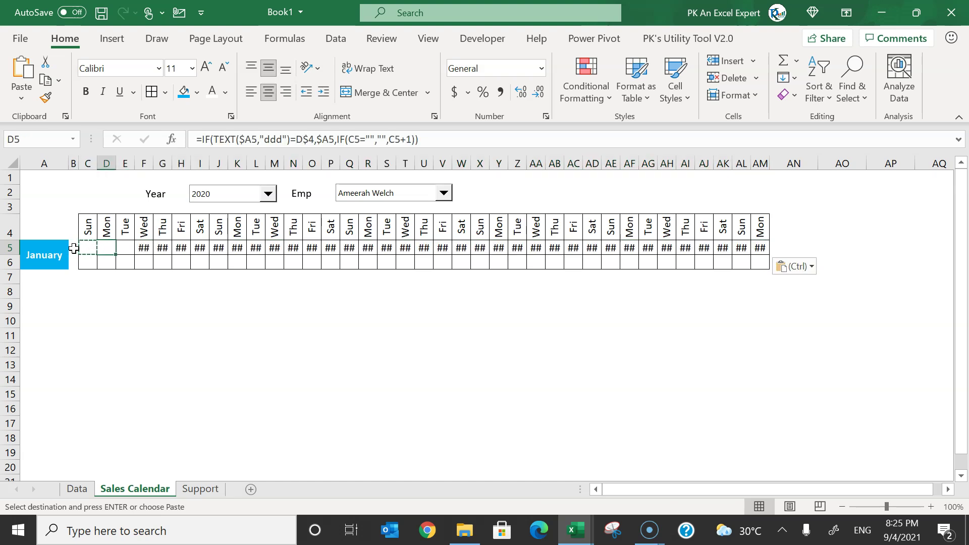
pyautogui.press('Left')
pyautogui.press('Left')
pyautogui.press('Left')
pyautogui.press('Escape')
# Reduce the font size of C5:AM6 to 8 and autofit the column widths.
pyautogui.press('Left')
pyautogui.hotkey('ctrl', 'shift', 'Right')
pyautogui.hotkey('shift', 'Down')
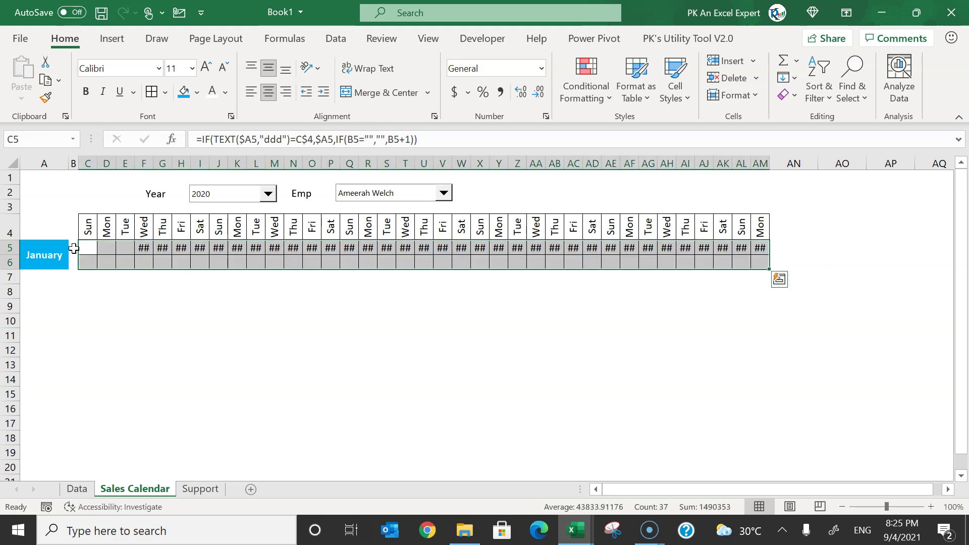
pyautogui.click(224, 68)
pyautogui.click(224, 68)
pyautogui.click(225, 69)
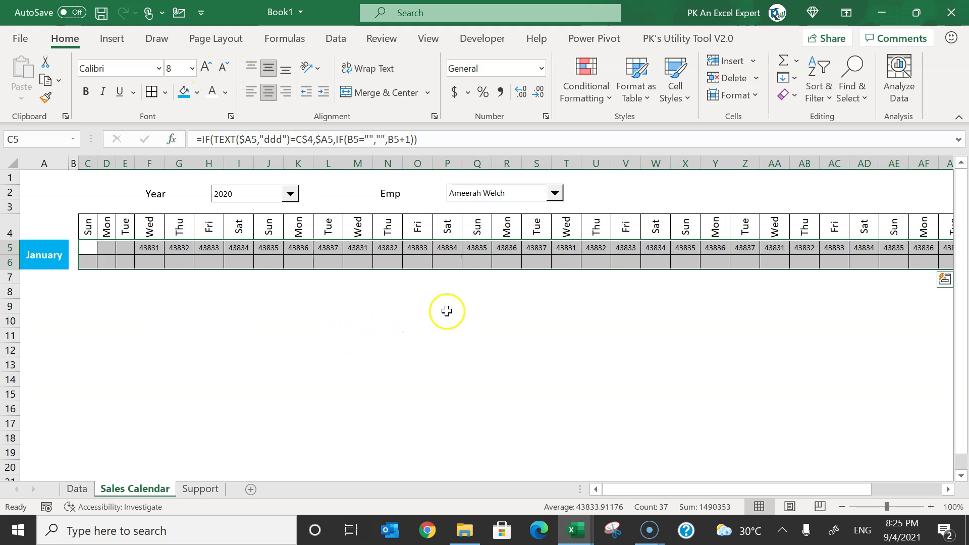
# Apply the day-month-year date format to the formula cells C5:AM5.
pyautogui.click(88, 245)
pyautogui.hotkey('ctrl', 'shift', 'Right')
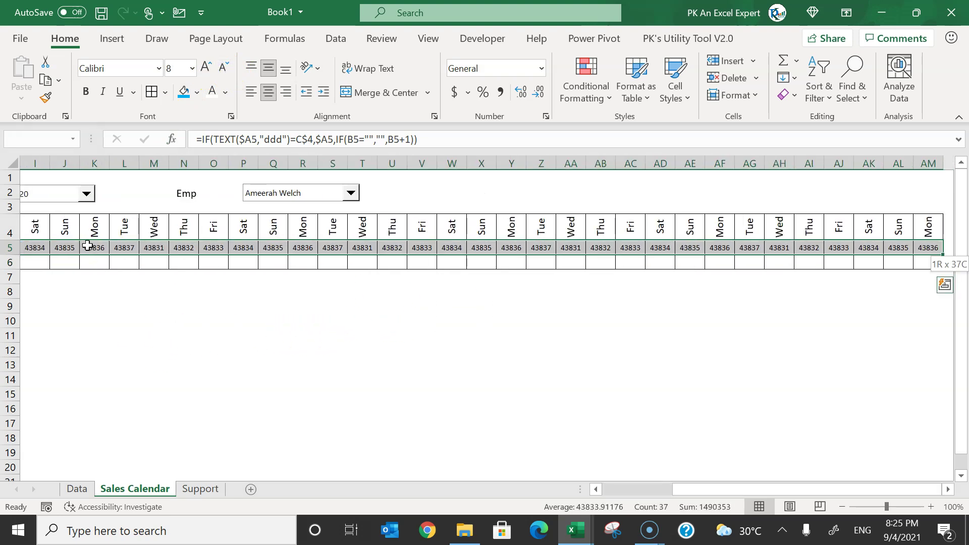
pyautogui.hotkey('ctrl', 'shift', '3')
pyautogui.hotkey('ctrl', 'Left')
# Examine the sequence of dates in row 5 against the weekday headers in row 4.
pyautogui.moveTo(150, 247); pyautogui.dragTo(344, 247)
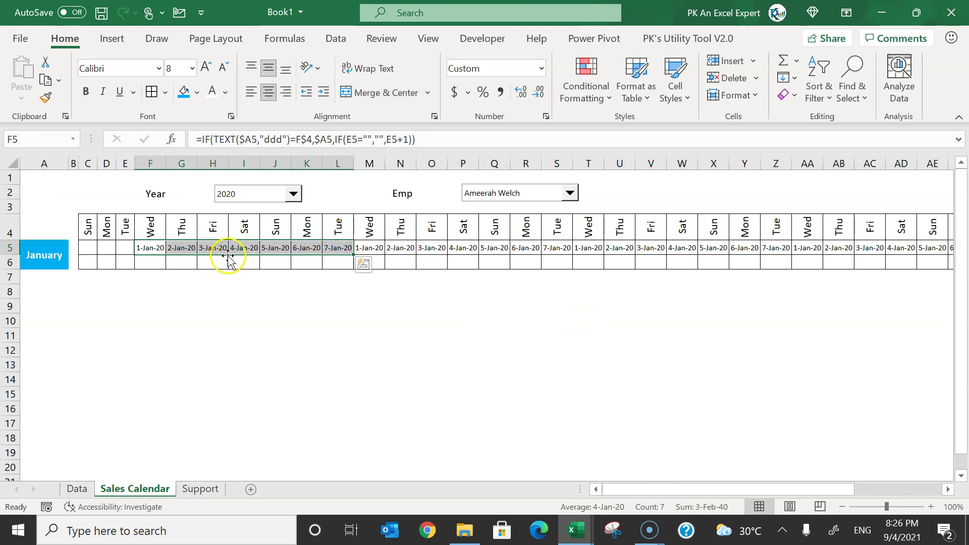
pyautogui.click(370, 249)
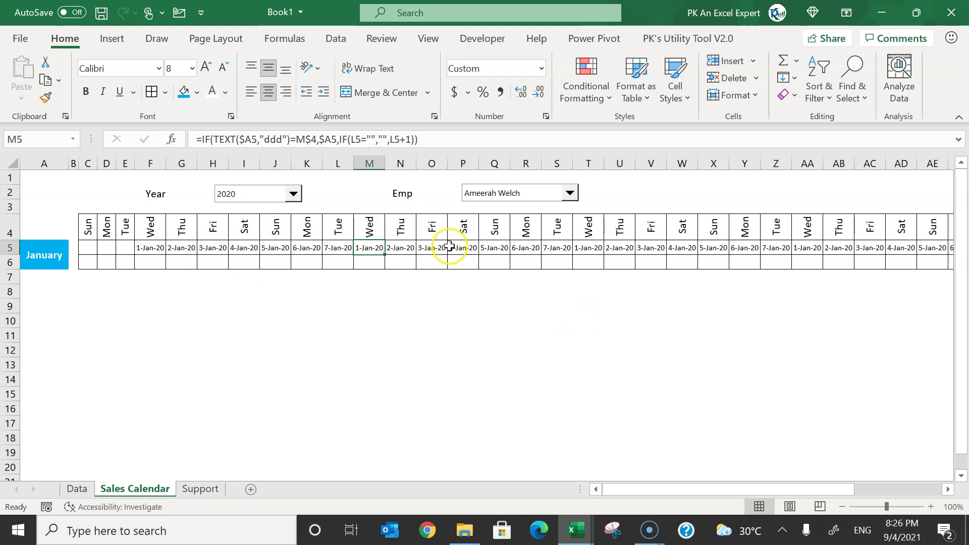
pyautogui.click(152, 248)
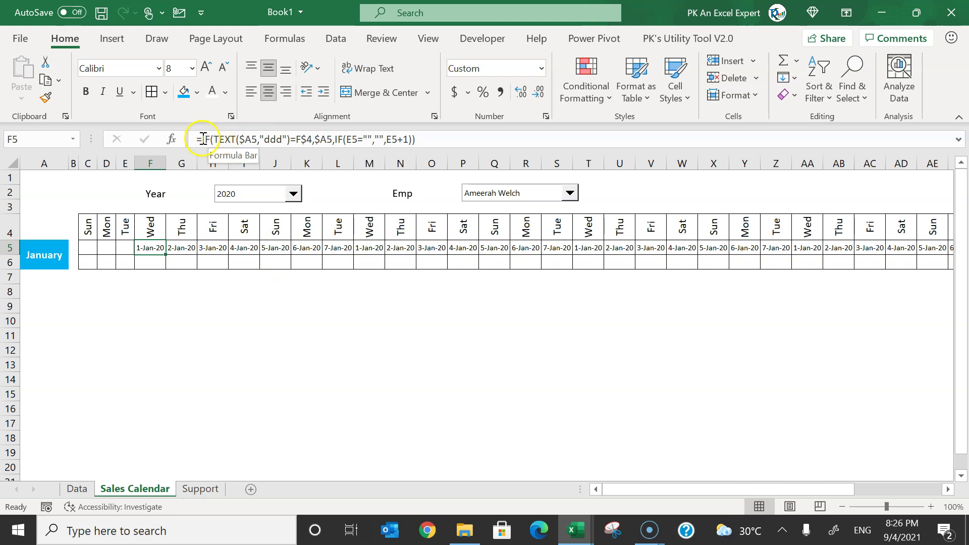
pyautogui.click(88, 230)
pyautogui.click(89, 246)
pyautogui.click(91, 232)
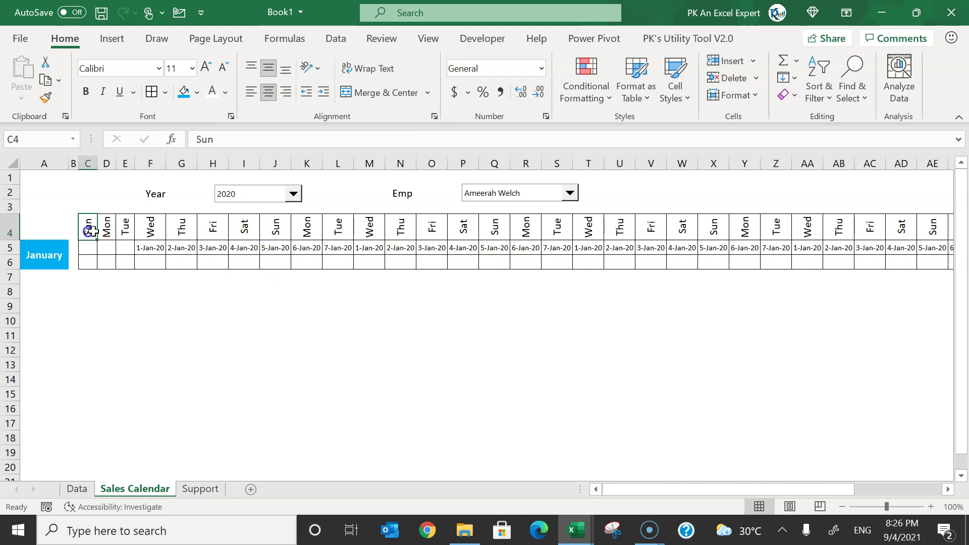
pyautogui.click(277, 230)
pyautogui.moveTo(277, 230); pyautogui.dragTo(29, 228)
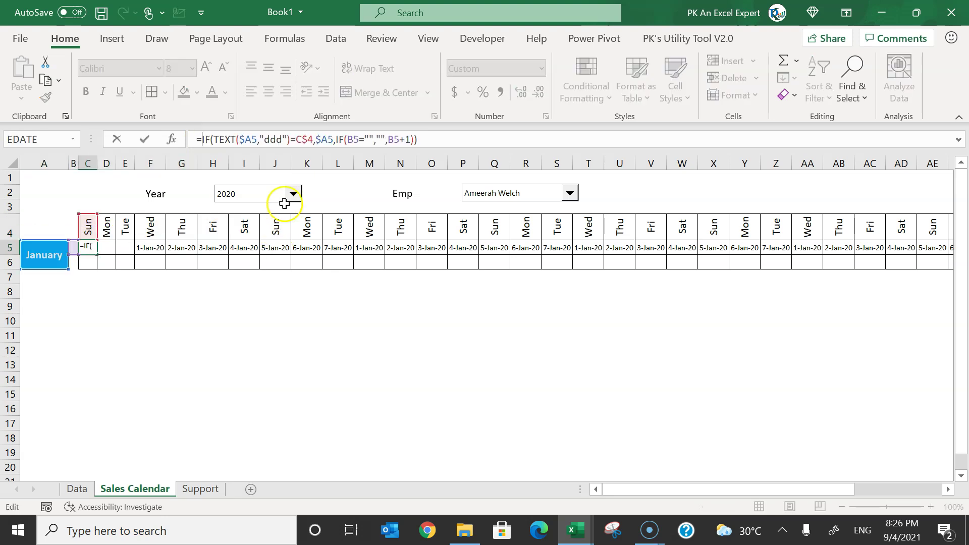
# Insert an outer IF(AND( before the existing IF in C5, with B5="" as the first condition.
pyautogui.write('IF(and')
pyautogui.press('Tab')
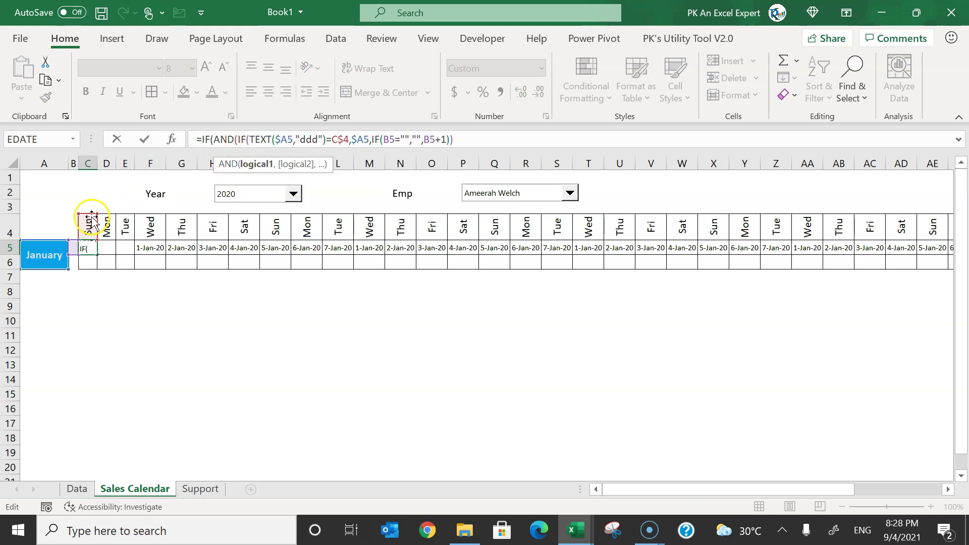
pyautogui.click(74, 247)
pyautogui.write('=""')
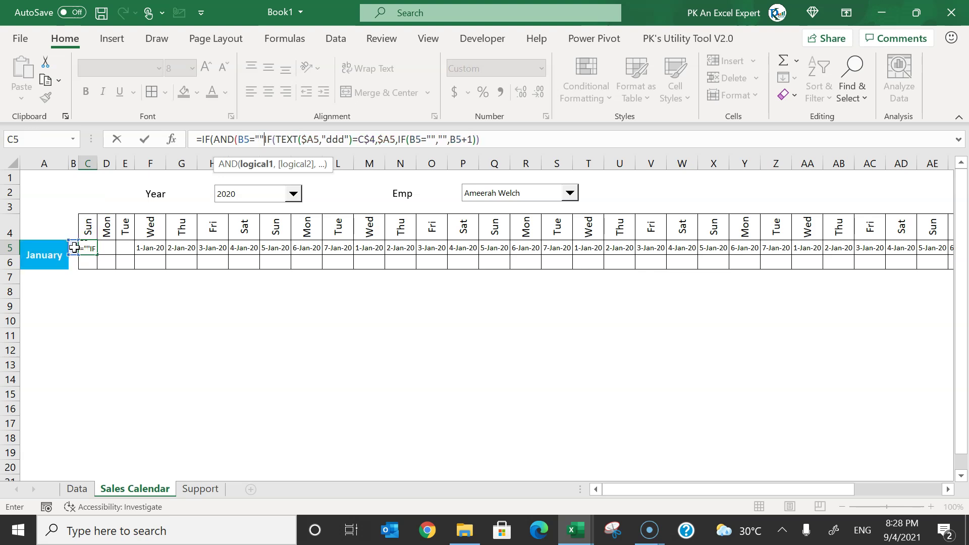
pyautogui.write(',')
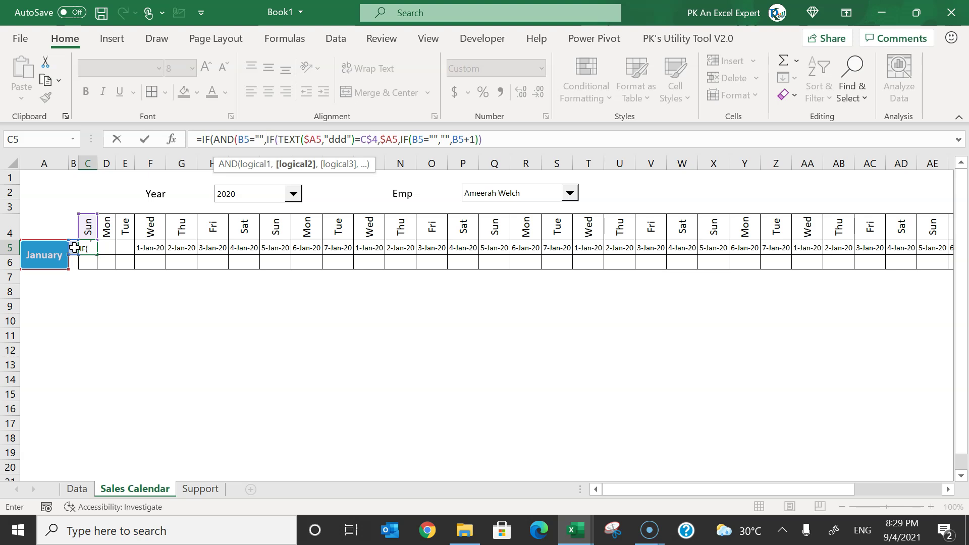
# Add COLUMN(C4)<=9 as the second condition in C5's formula and close the AND function.
pyautogui.write('col')
pyautogui.press('Tab')
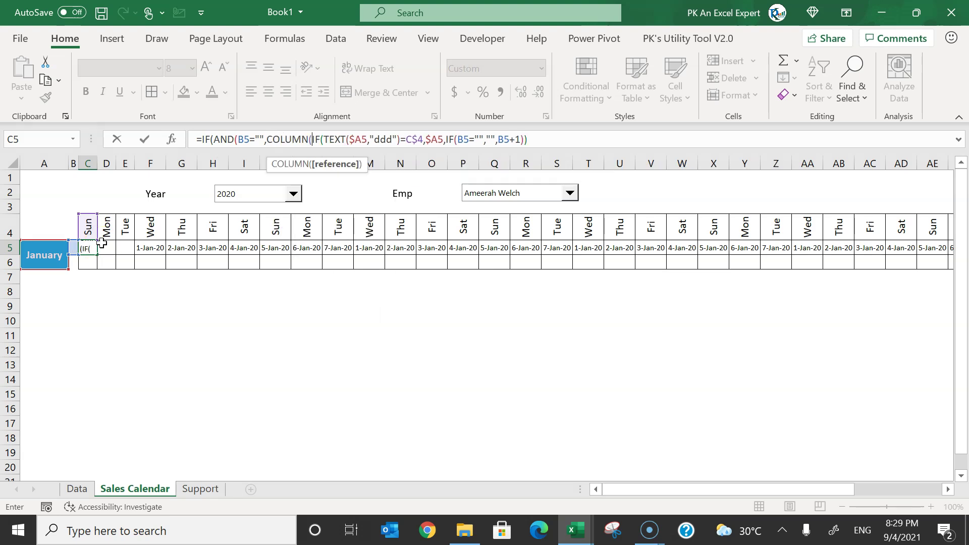
pyautogui.click(87, 229)
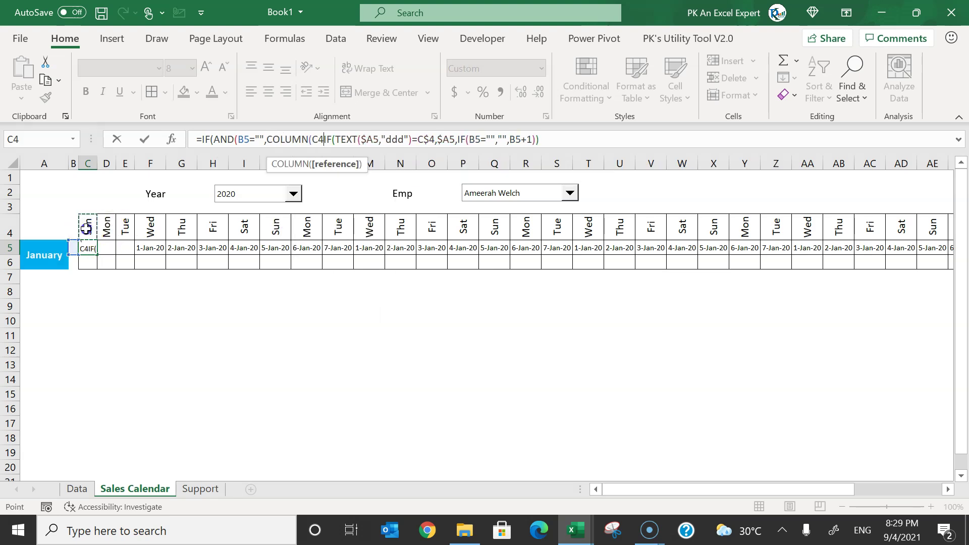
pyautogui.click(326, 140)
pyautogui.write('<=9')
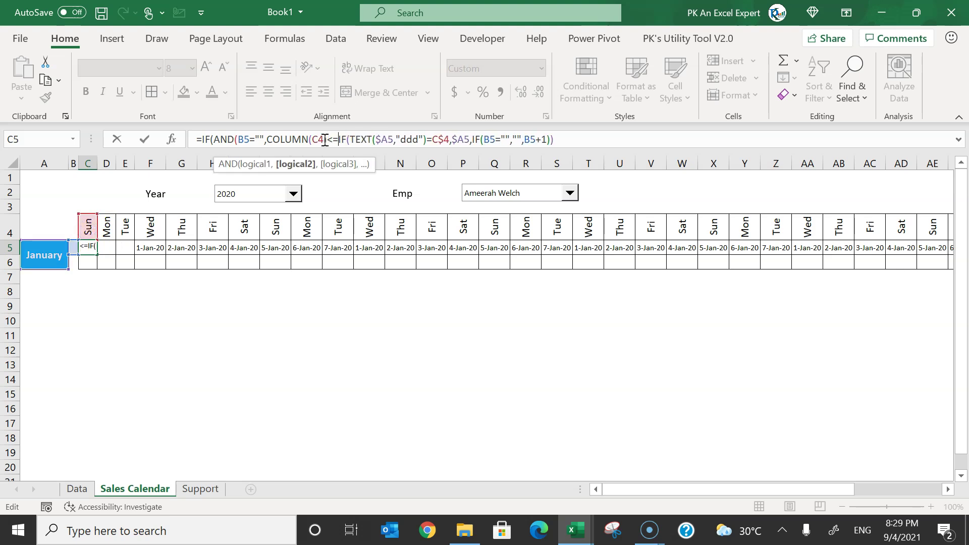
pyautogui.write(')')
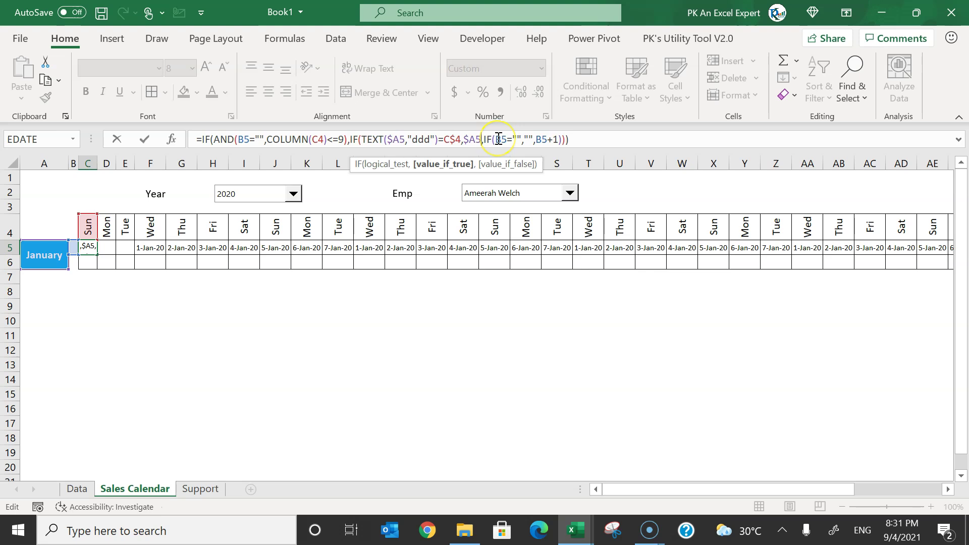
# Give the weekday test in C5 an empty-string false value, close it before IF(B5="","",B5+1), and commit the formula.
pyautogui.write(',')
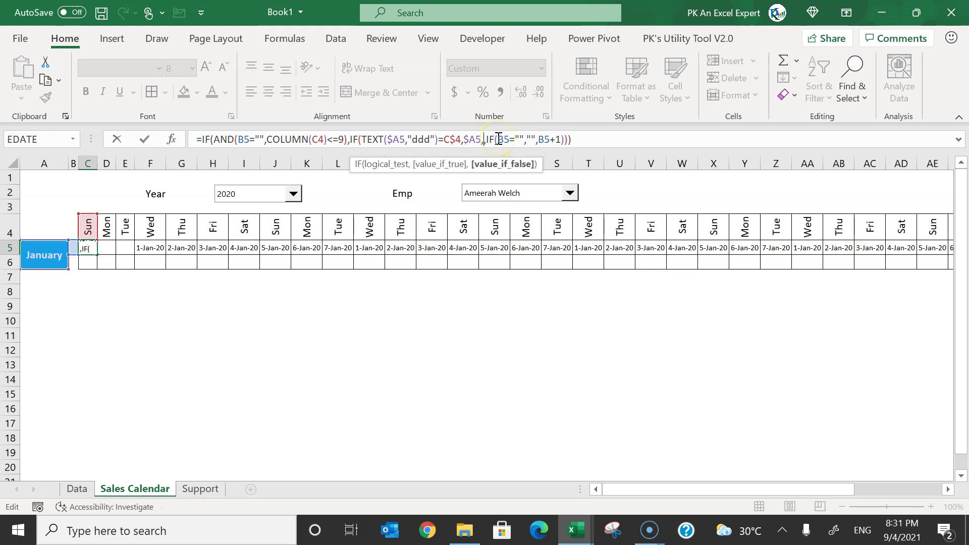
pyautogui.write('"",')
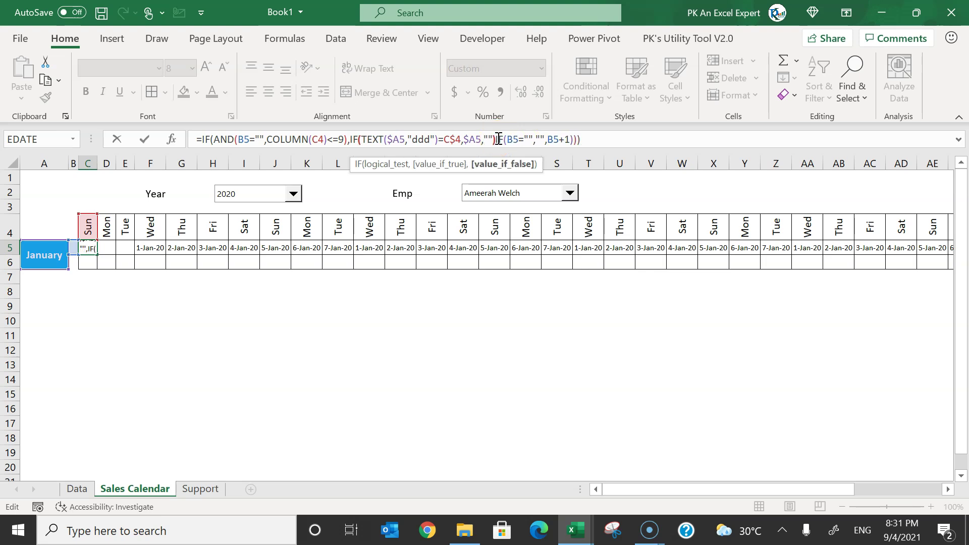
pyautogui.write(')')
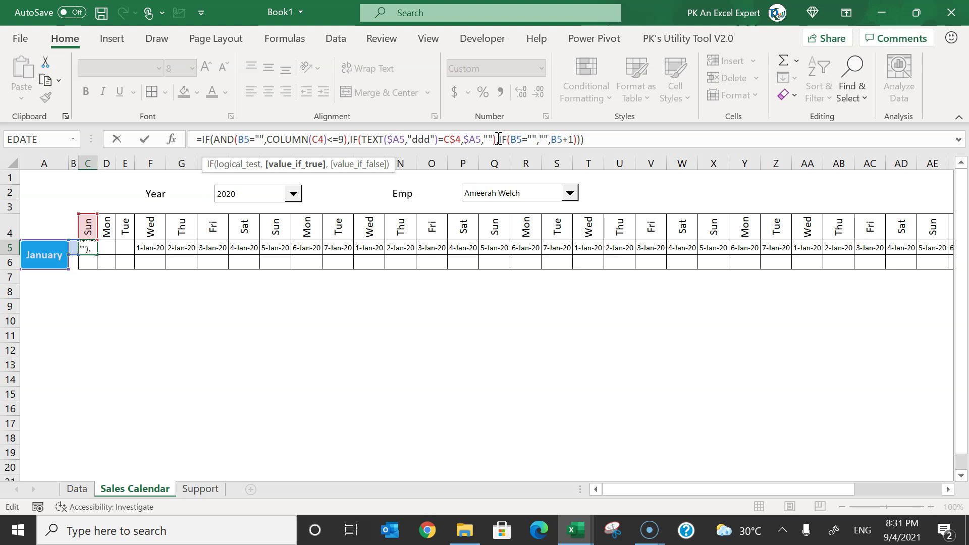
pyautogui.press('Return')
pyautogui.press('Return')
# Copy the revised C5 formula across the January date row through AM5.
pyautogui.hotkey('ctrl', 'c')
pyautogui.hotkey('ctrl', 'shift', 'Right')
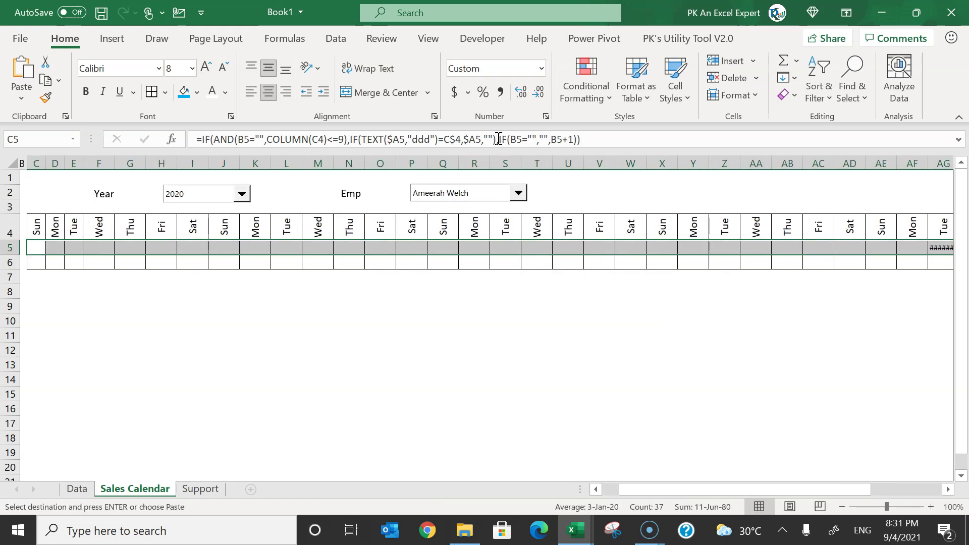
pyautogui.hotkey('ctrl', 'v')
pyautogui.press('Home')
pyautogui.press('Right')
pyautogui.press('Right')
pyautogui.press('Right')
pyautogui.press('Right')
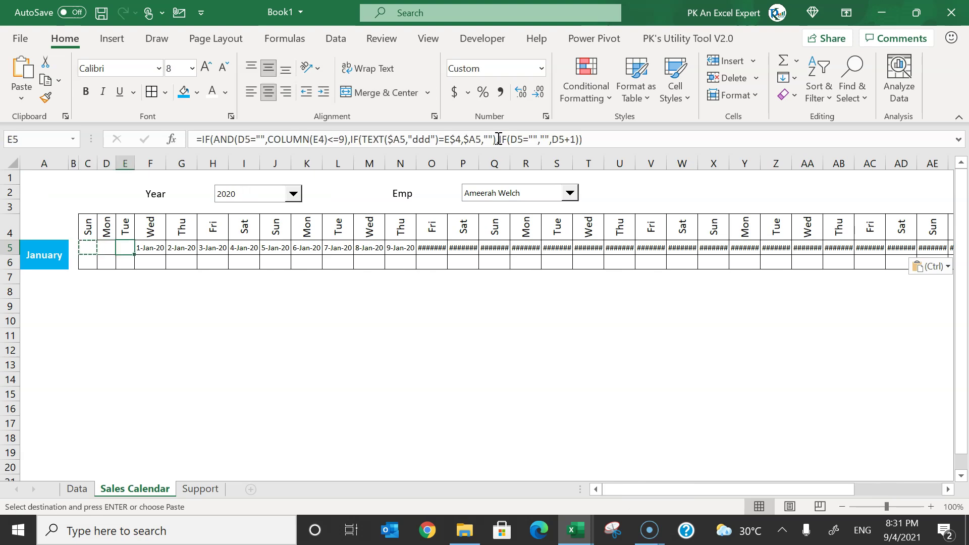
pyautogui.press('Escape')
pyautogui.press('Right')
pyautogui.press('Right')
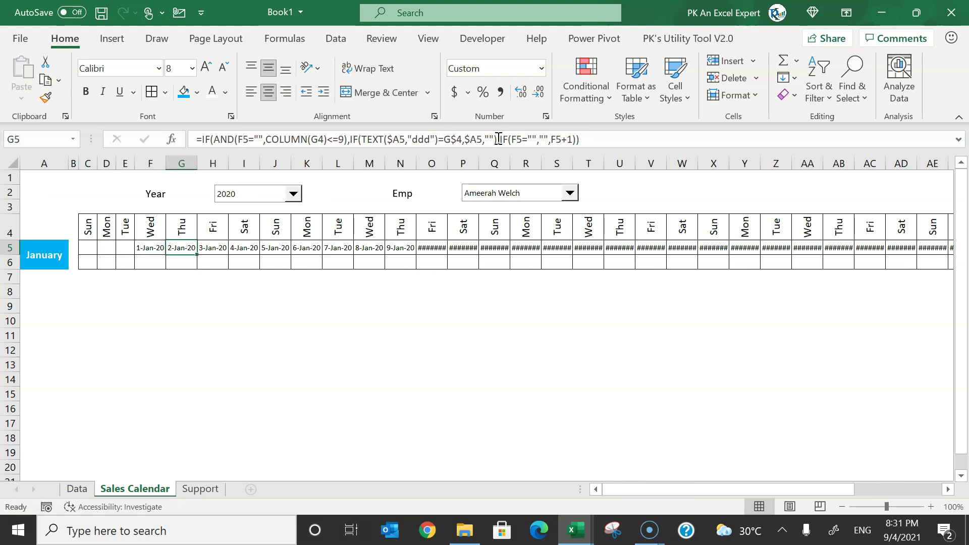
# Autofit the column widths for O5:AM5 so the full dates fit.
pyautogui.press('Right')
pyautogui.press('Right')
pyautogui.press('Right')
pyautogui.press('Right')
pyautogui.press('Right')
pyautogui.press('Right')
pyautogui.press('Right')
pyautogui.press('Right')
pyautogui.hotkey('shift', 'Right')
pyautogui.hotkey('shift', 'Right')
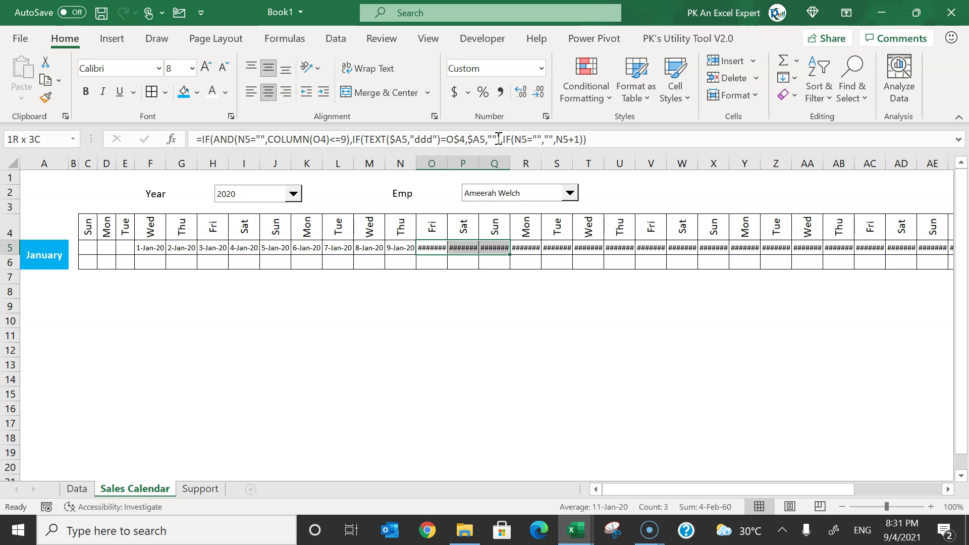
pyautogui.hotkey('shift', 'Right')
pyautogui.hotkey('shift', 'Right')
pyautogui.hotkey('shift', 'Right')
pyautogui.hotkey('shift', 'Right')
pyautogui.hotkey('shift', 'Right')
pyautogui.hotkey('shift', 'Right')
pyautogui.hotkey('shift', 'Right')
pyautogui.hotkey('shift', 'Right')
pyautogui.hotkey('shift', 'Right')
pyautogui.hotkey('shift', 'Right')
pyautogui.hotkey('shift', 'Right')
pyautogui.hotkey('shift', 'Right')
pyautogui.hotkey('shift', 'Right')
pyautogui.hotkey('shift', 'Right')
pyautogui.hotkey('shift', 'Right')
pyautogui.hotkey('shift', 'Right')
pyautogui.hotkey('shift', 'Right')
pyautogui.hotkey('shift', 'Right')
pyautogui.hotkey('shift', 'Right')
pyautogui.hotkey('shift', 'Right')
pyautogui.hotkey('alt', 'o')
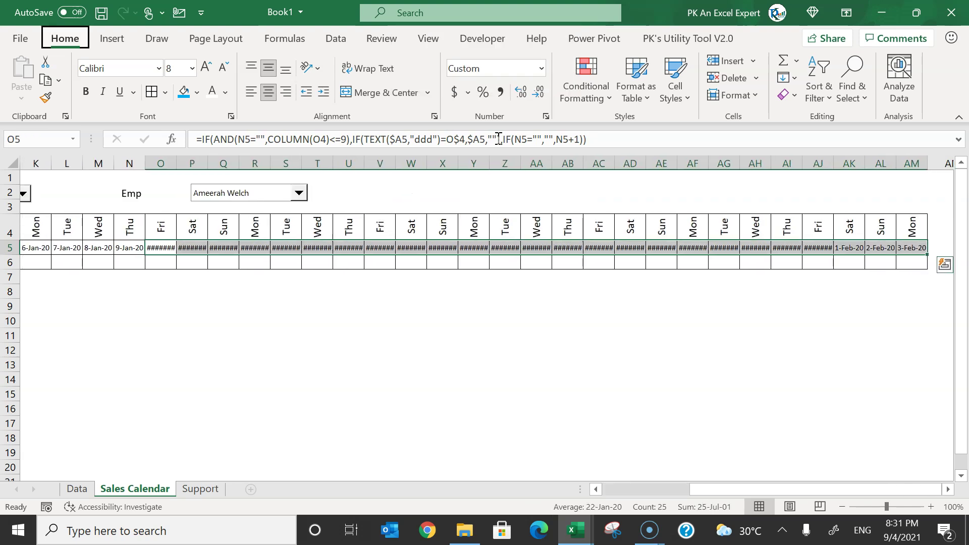
pyautogui.press('c')
pyautogui.press('a')
# Examine the January row's dates through to AM5, checking the cells after the month's last day.
pyautogui.press('Right')
pyautogui.press('Right')
pyautogui.press('Right')
pyautogui.press('Right')
pyautogui.press('Right')
pyautogui.press('Right')
pyautogui.press('Right')
pyautogui.press('Right')
pyautogui.press('Right')
pyautogui.press('Right')
pyautogui.press('Right')
pyautogui.press('Right')
pyautogui.press('Right')
pyautogui.press('Right')
pyautogui.press('Right')
pyautogui.press('Right')
pyautogui.press('Right')
pyautogui.press('Right')
pyautogui.press('Right')
pyautogui.press('Right')
pyautogui.press('Right')
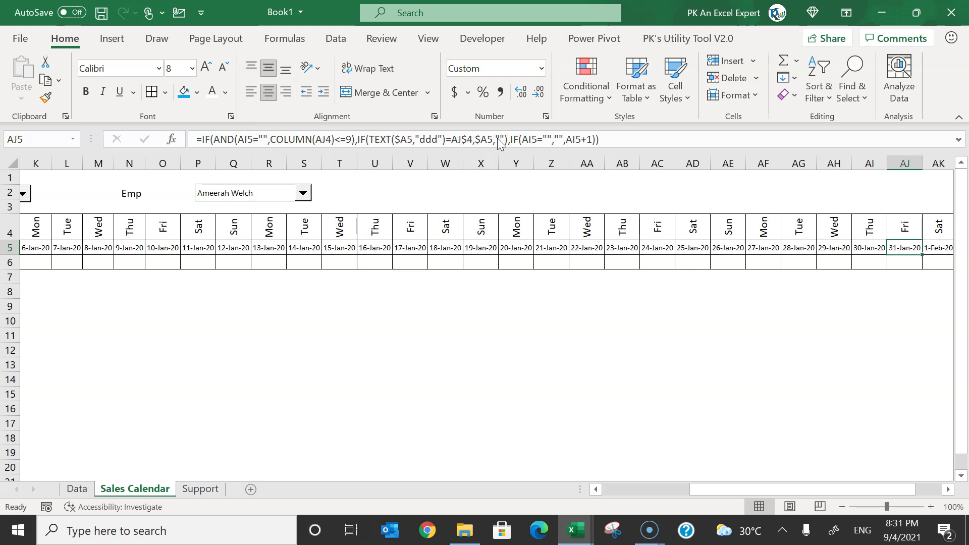
pyautogui.press('Right')
pyautogui.press('Right')
pyautogui.press('Right')
pyautogui.press('Right')
pyautogui.press('Left')
pyautogui.press('Left')
pyautogui.press('Left')
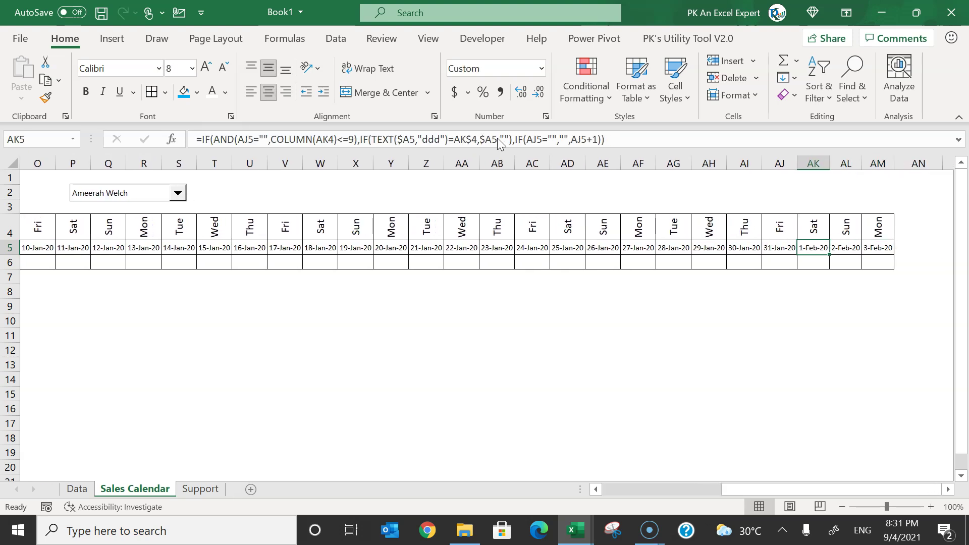
# Replace the closing B5+1 argument of C5's formula with the start of a nested IF function.
pyautogui.hotkey('shift', 'Right')
pyautogui.hotkey('shift', 'Right')
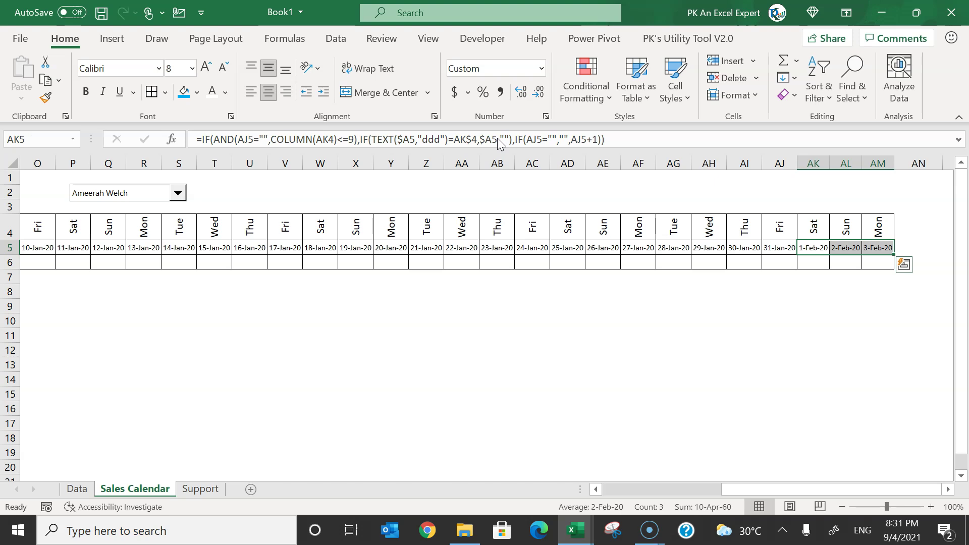
pyautogui.hotkey('ctrl', 'Left')
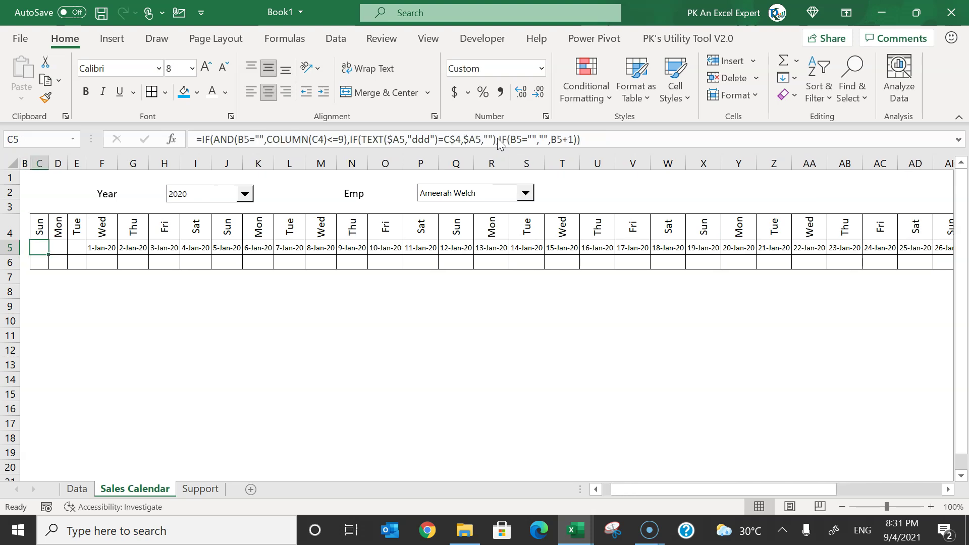
pyautogui.moveTo(581, 139); pyautogui.dragTo(551, 139)
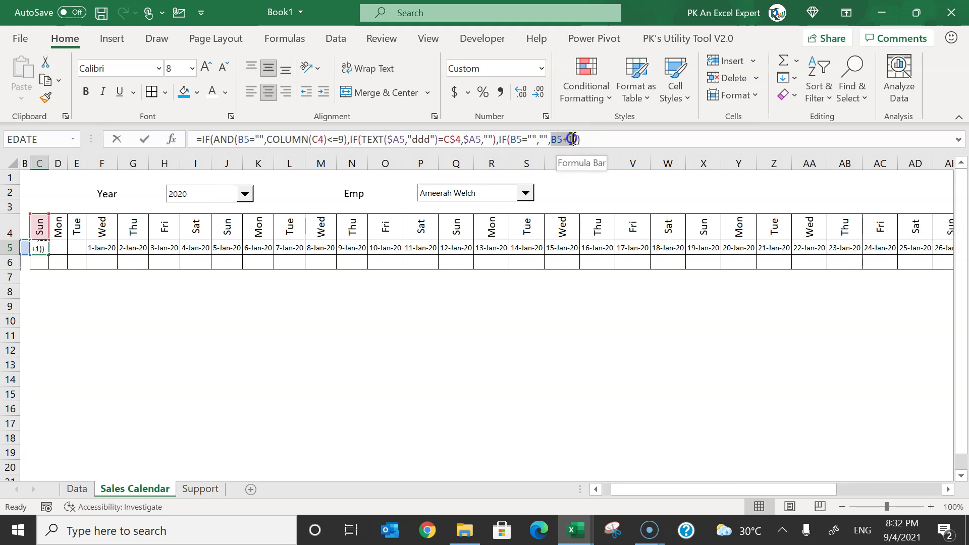
pyautogui.hotkey('ctrl', 'x')
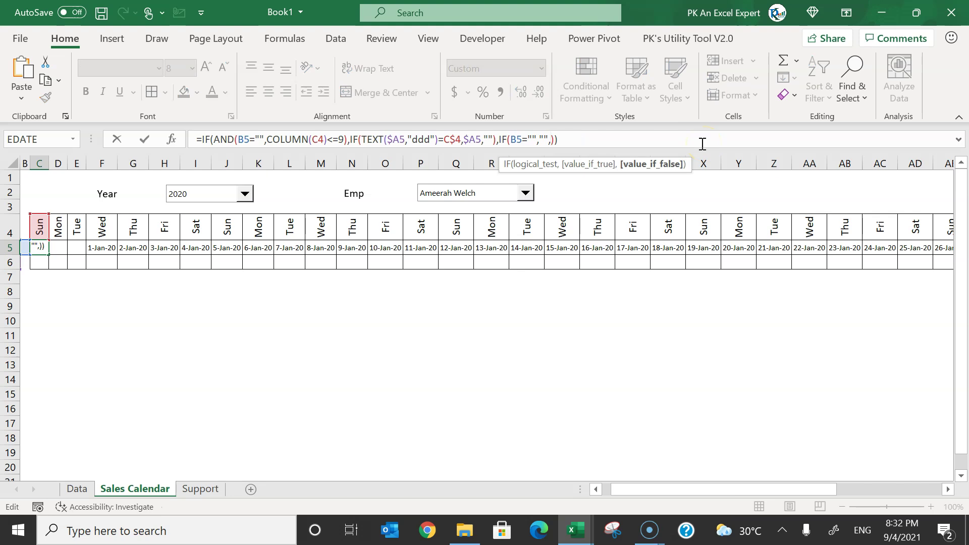
pyautogui.write('IF(')
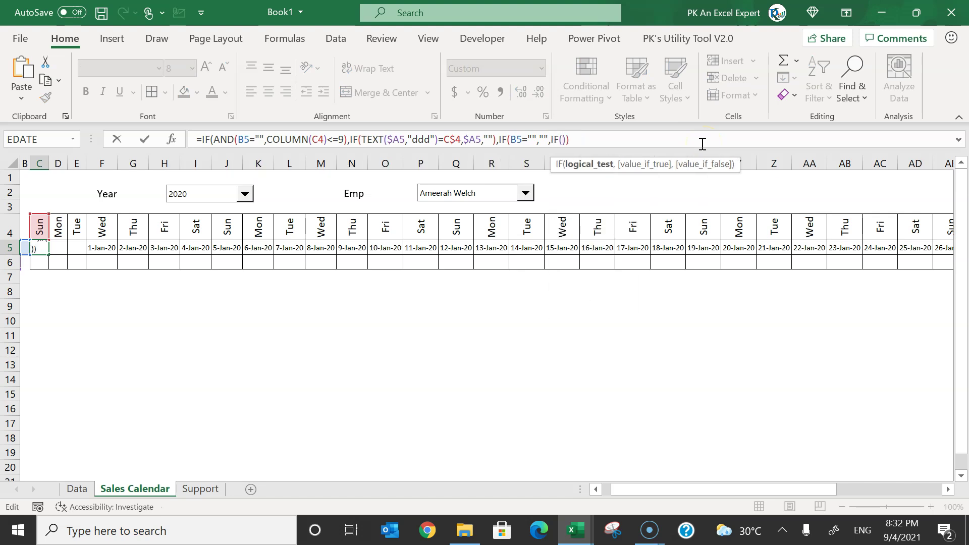
# Set the nested IF's logical test in C5 to EOMONTH(B5,0)>B5+1.
pyautogui.write('EO')
pyautogui.press('Tab')
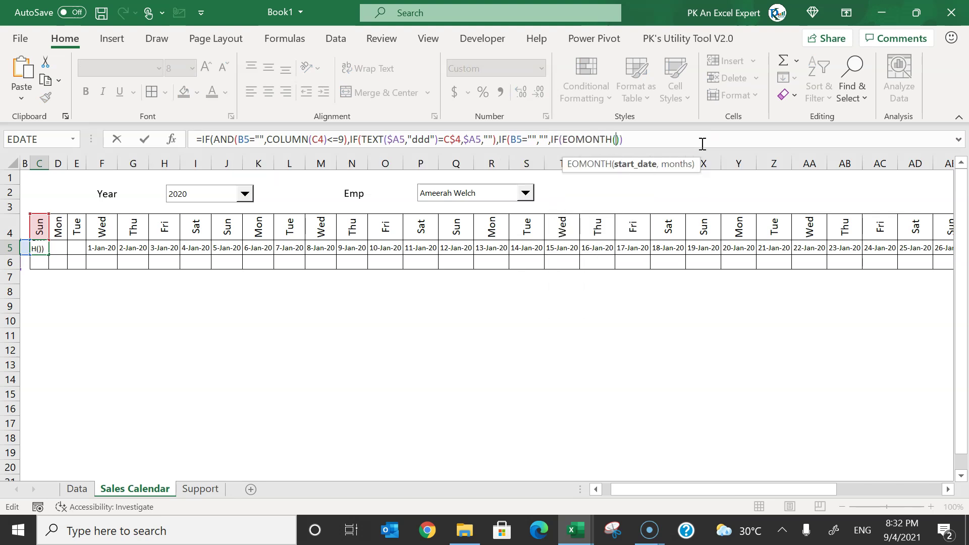
pyautogui.press('Left')
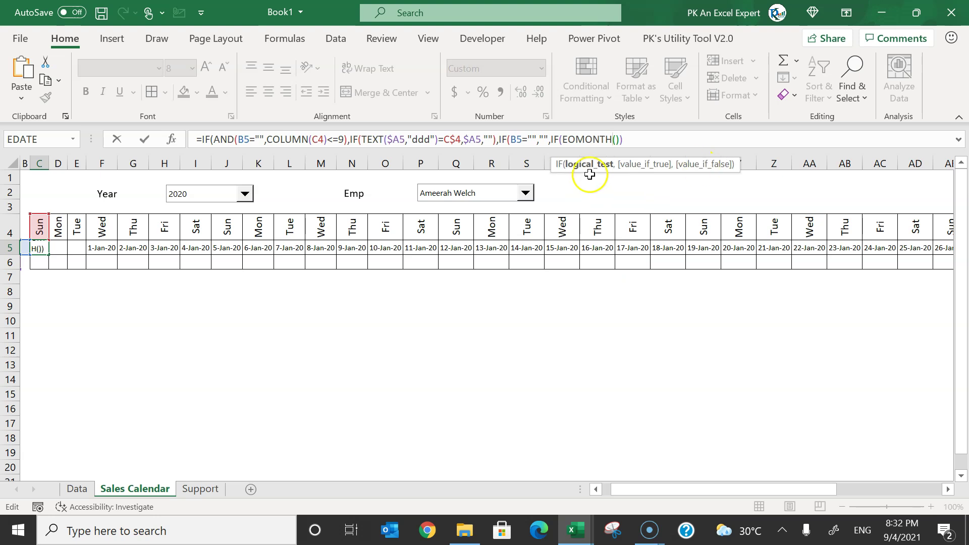
pyautogui.click(616, 140)
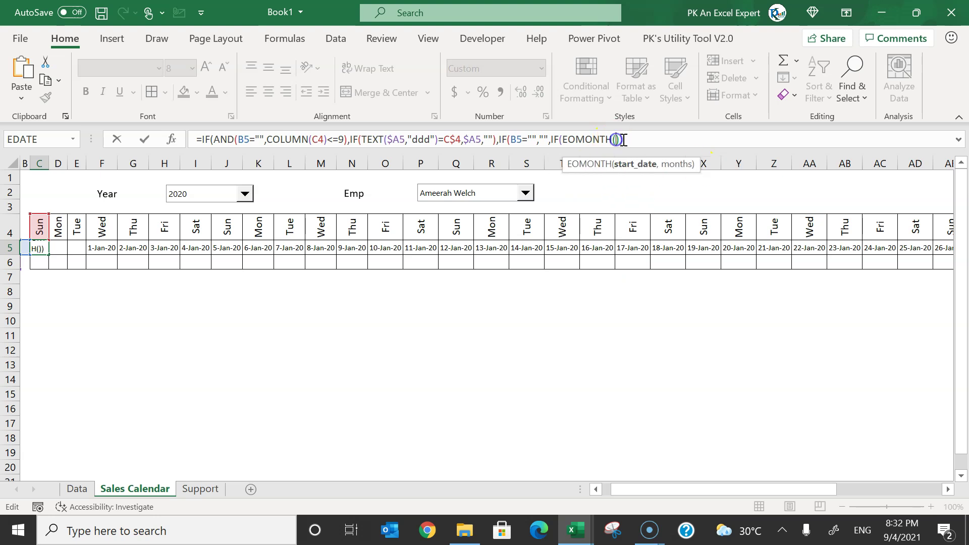
pyautogui.click(26, 247)
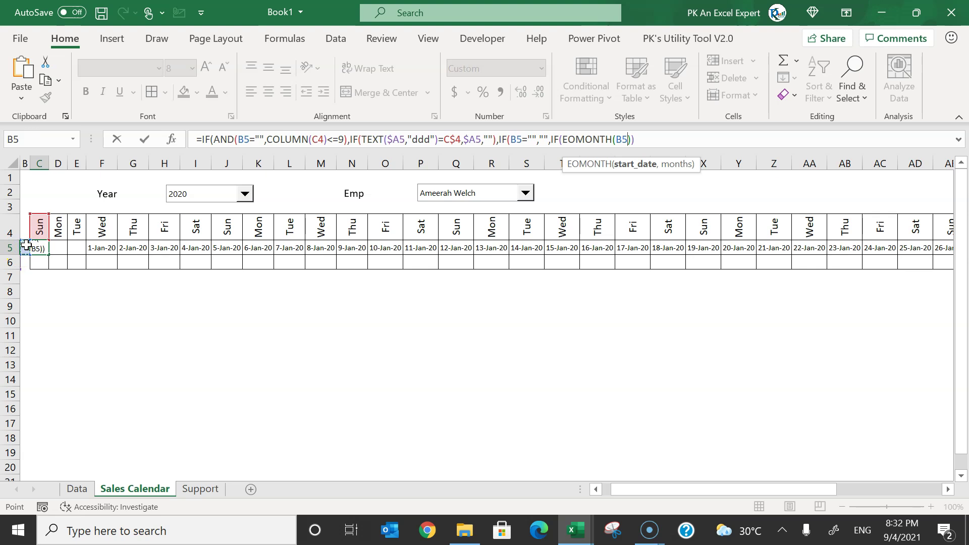
pyautogui.write(',0')
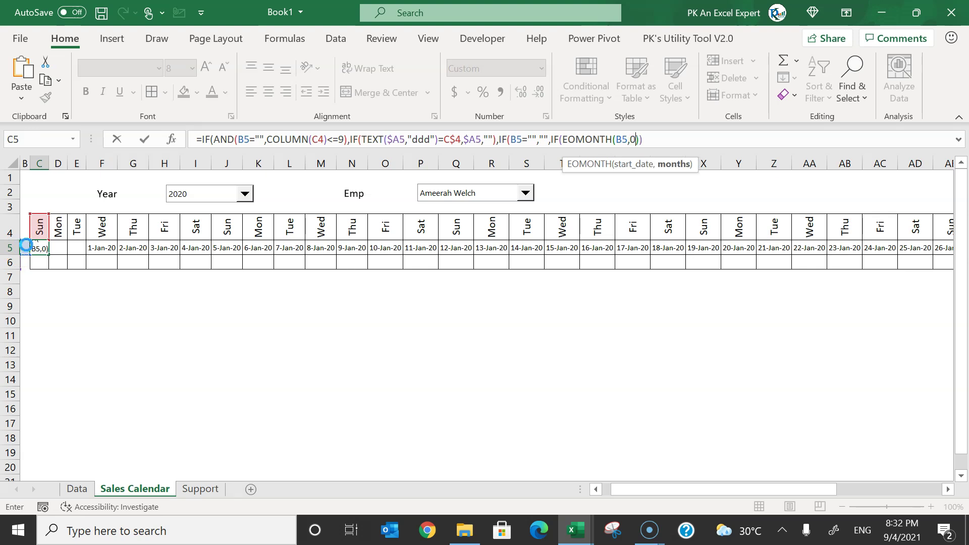
pyautogui.write('))')
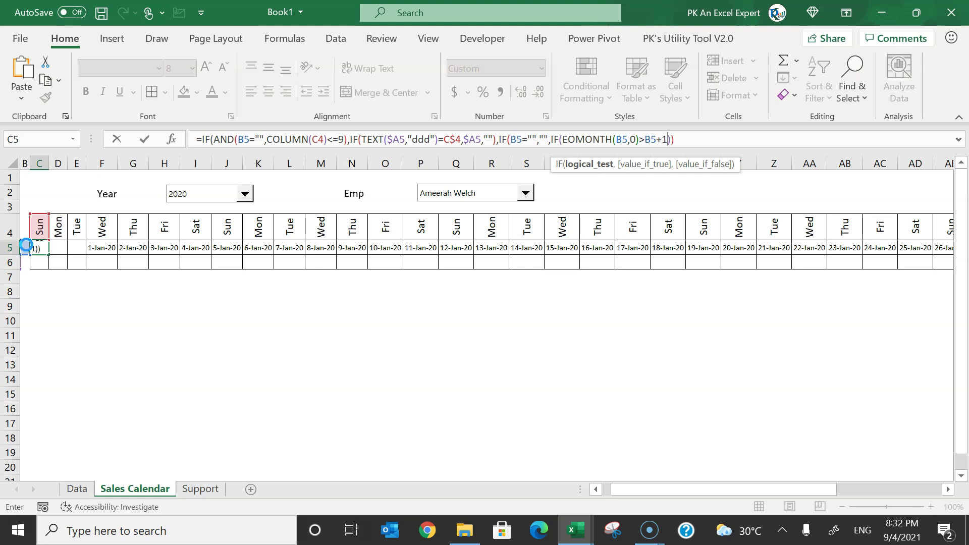
# Give the nested IF in C5 the true value B5+1 and an empty-string false value, and commit the formula.
pyautogui.write(',')
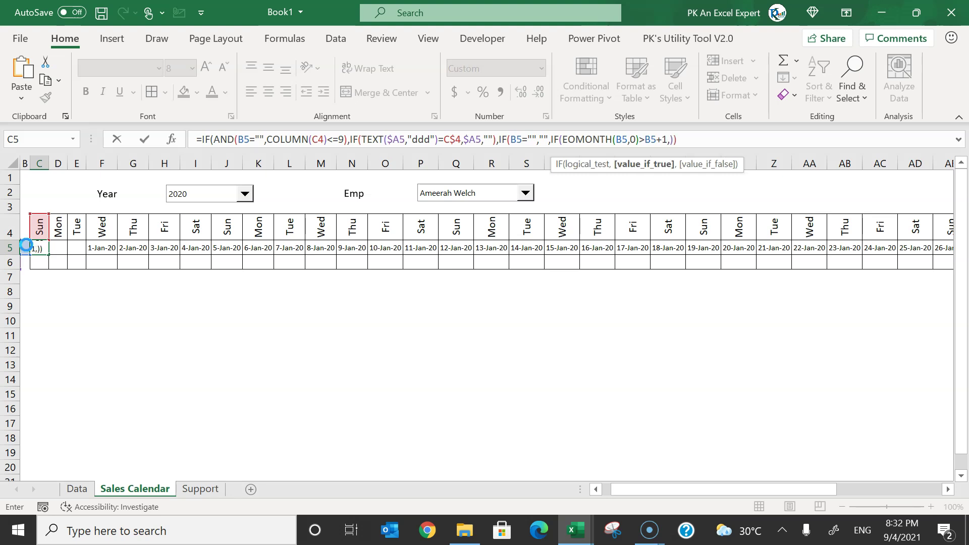
pyautogui.write(',')
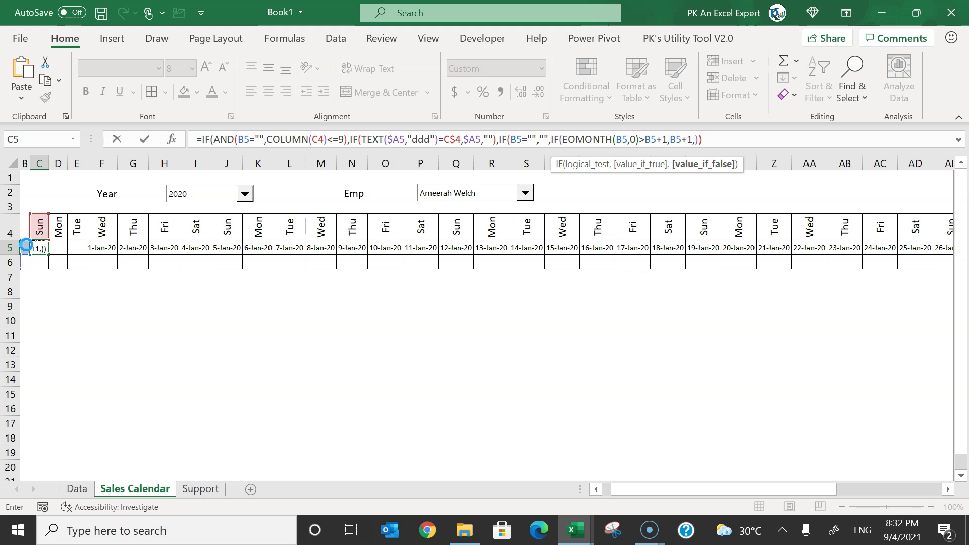
pyautogui.write('""))')
pyautogui.press('Return')
pyautogui.press('Return')
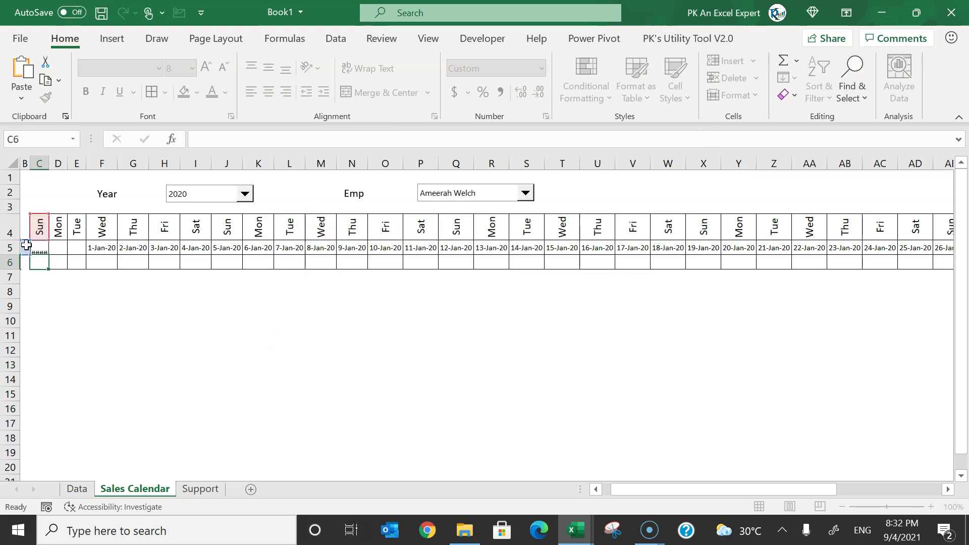
# Copy the C5 formula with the month-end test across the rest of the January date row.
pyautogui.hotkey('ctrl', 'c')
pyautogui.hotkey('ctrl', 'shift', 'Right')
pyautogui.hotkey('ctrl', 'v')
pyautogui.press('Right')
pyautogui.press('Escape')
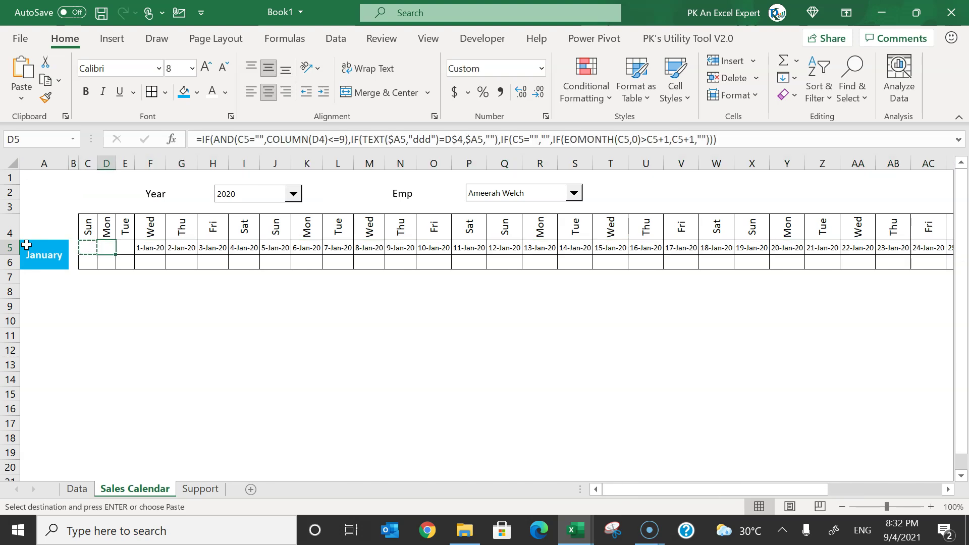
# Examine the January dates cell by cell to the end of the row, checking where the month stops.
pyautogui.press('Right')
pyautogui.press('Right')
pyautogui.press('Right')
pyautogui.press('Right')
pyautogui.press('Right')
pyautogui.press('Right')
pyautogui.press('Right')
pyautogui.press('Right')
pyautogui.press('Right')
pyautogui.press('Right')
pyautogui.press('Right')
pyautogui.press('Right')
pyautogui.press('Right')
pyautogui.press('Right')
pyautogui.press('Right')
pyautogui.press('Right')
pyautogui.press('Right')
pyautogui.press('Right')
pyautogui.press('Right')
pyautogui.press('Right')
pyautogui.press('Right')
pyautogui.press('Right')
pyautogui.press('Right')
pyautogui.press('Right')
pyautogui.press('Right')
pyautogui.press('Right')
pyautogui.press('Right')
pyautogui.press('Right')
pyautogui.press('Right')
pyautogui.press('Right')
pyautogui.press('Right')
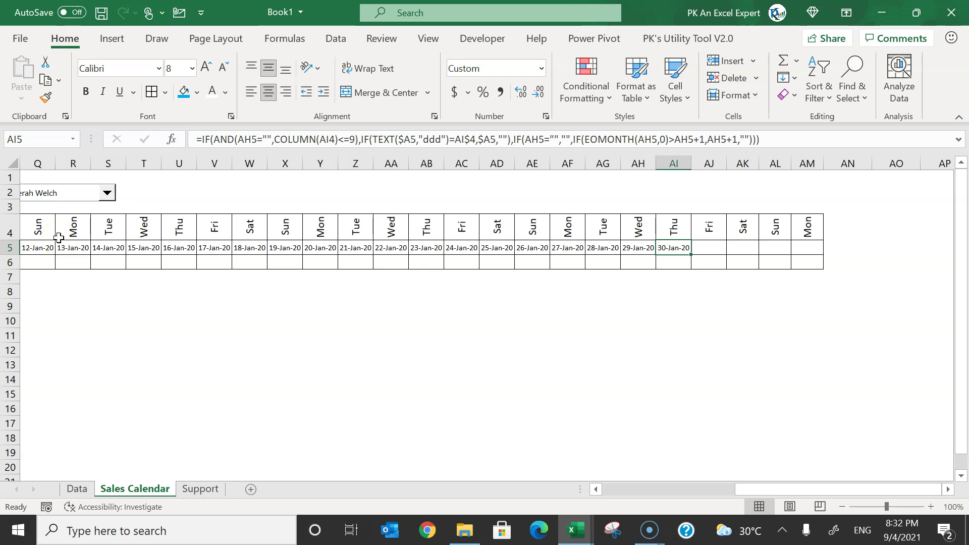
# Set the month-end comparison in AJ5's formula to >= and commit it.
pyautogui.click(714, 251)
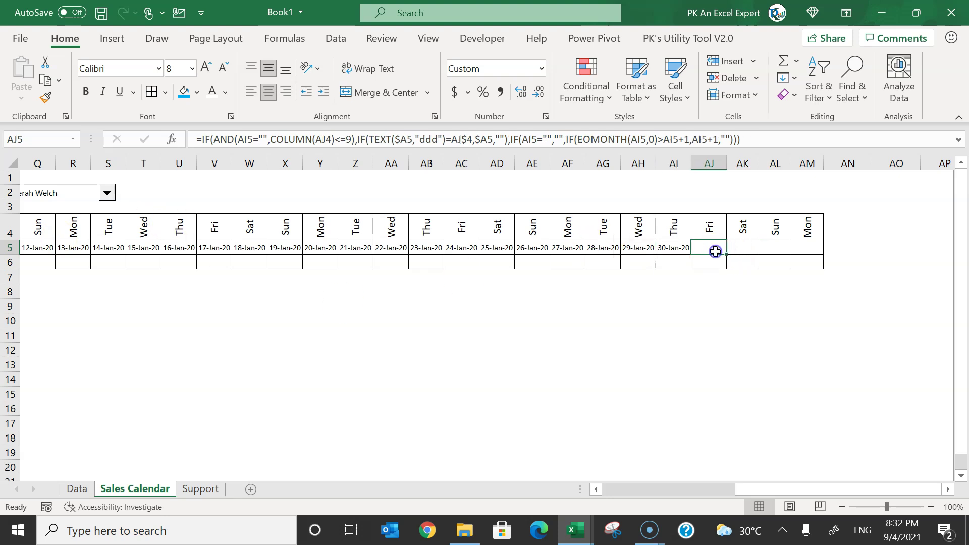
pyautogui.click(663, 140)
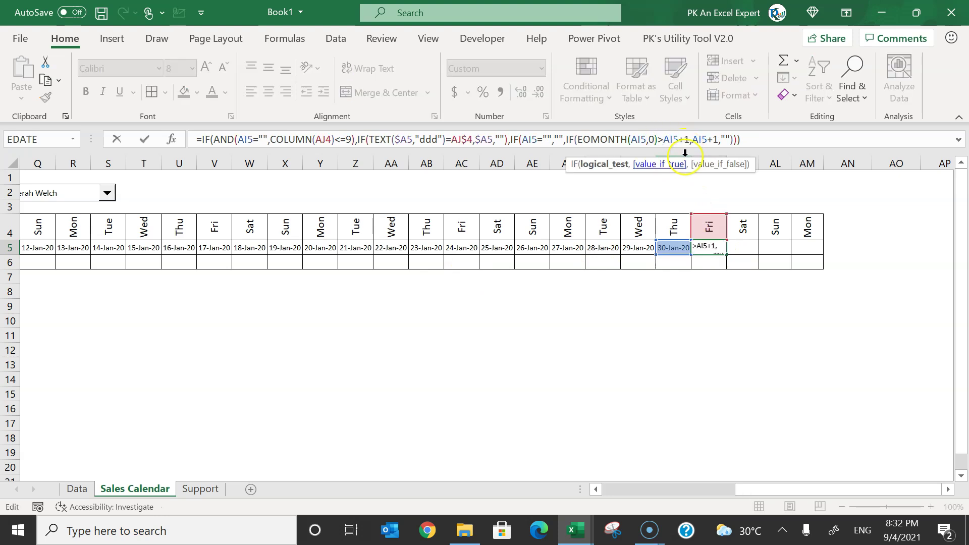
pyautogui.write('=')
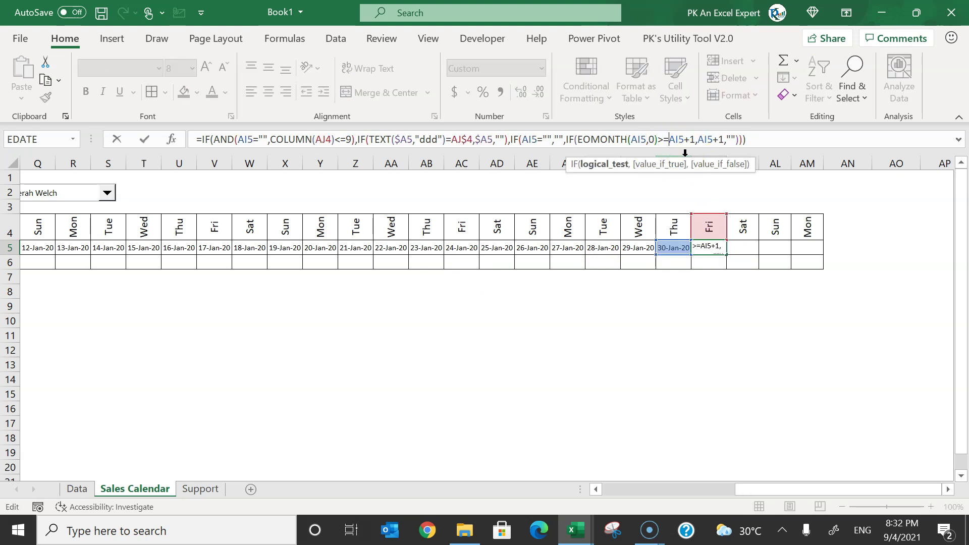
pyautogui.hotkey('ctrl', 'Return')
# Set the comparison after EOMONTH(B5,0) in C5's formula to >= and commit it.
pyautogui.hotkey('ctrl', 'Left')
pyautogui.press('Left')
pyautogui.press('Left')
pyautogui.press('Right')
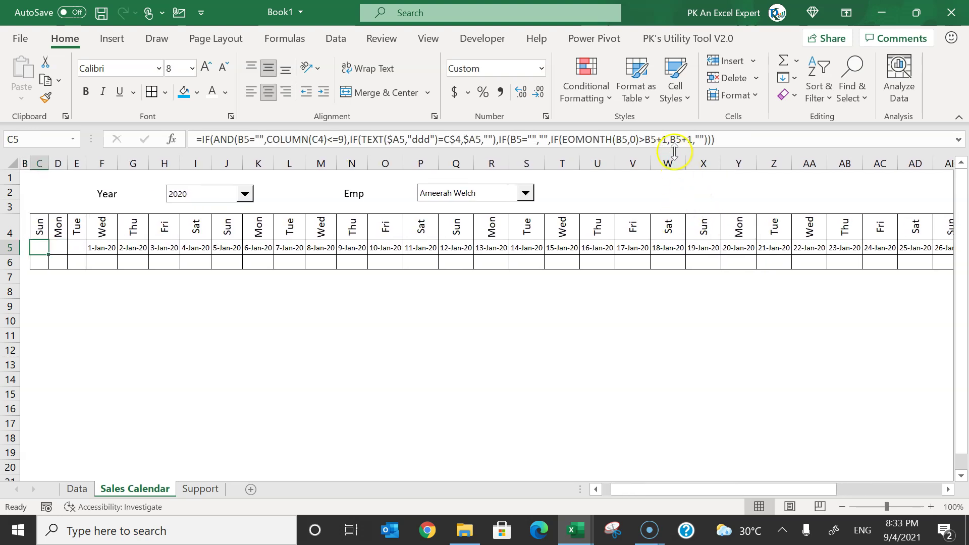
pyautogui.click(646, 138)
pyautogui.write('=')
pyautogui.hotkey('ctrl', 'Return')
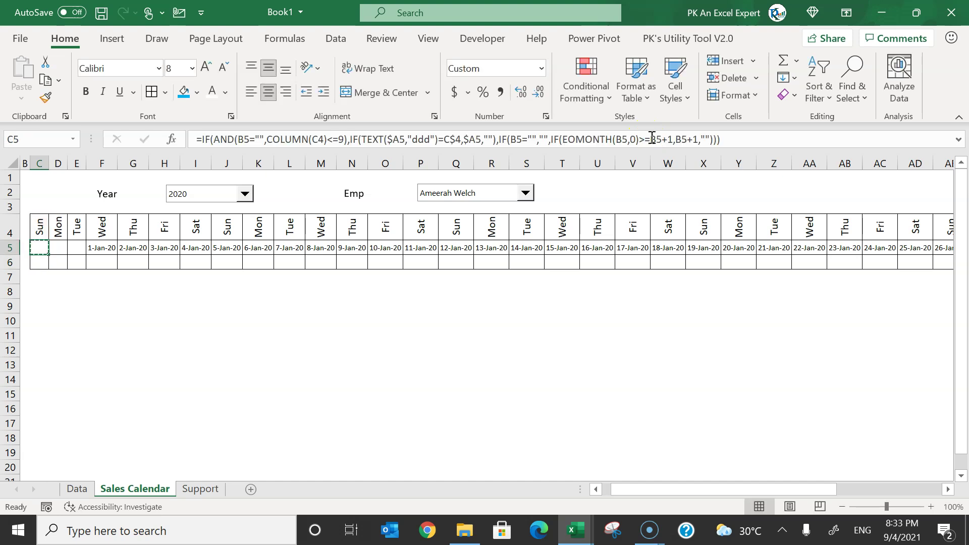
# Copy the corrected C5 formula across the January date row through AM5 and check the month's last dates.
pyautogui.hotkey('ctrl', 'c')
pyautogui.press('Left')
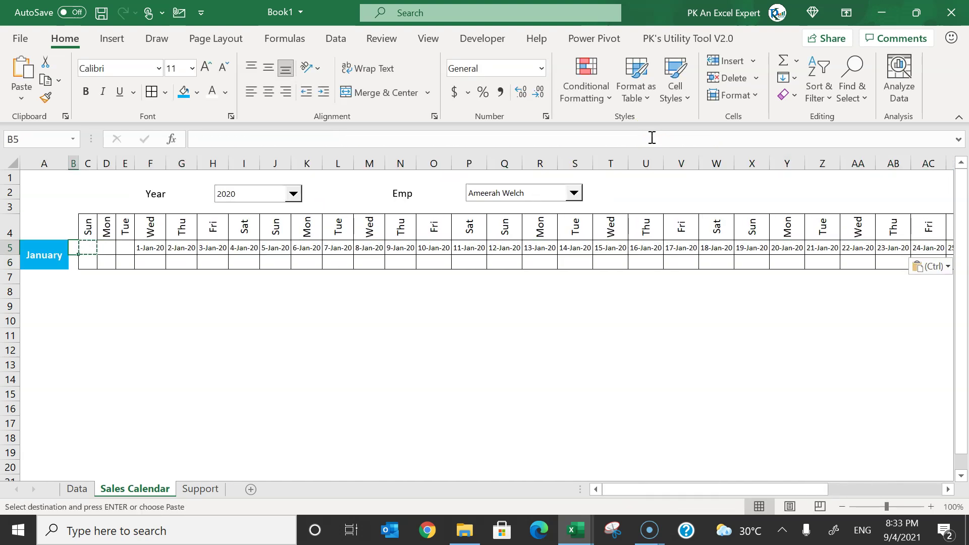
pyautogui.press('Right')
pyautogui.press('Escape')
pyautogui.hotkey('ctrl', 'Right')
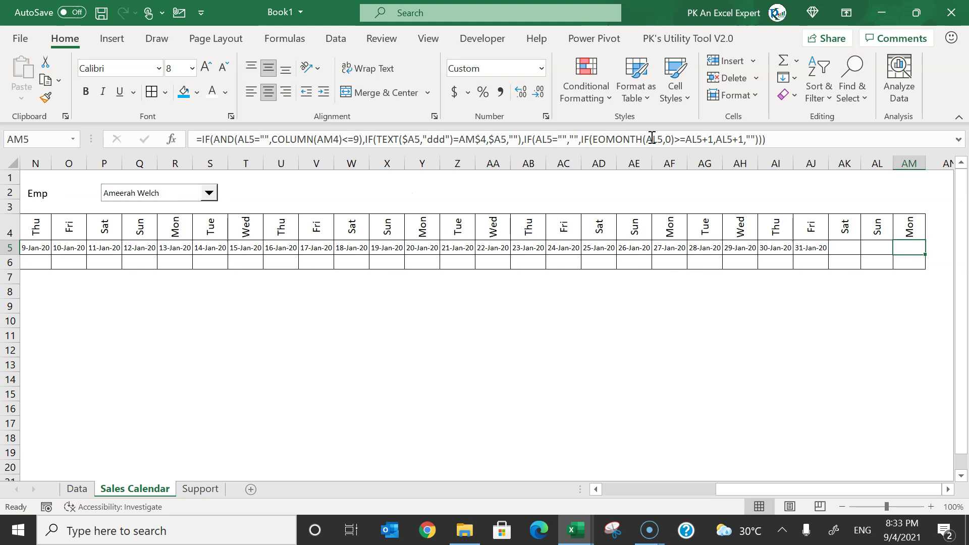
# Set the Year drop-down to 2019 and then to 2021, checking under which weekday January's first date falls each time.
pyautogui.hotkey('ctrl', 'Left')
pyautogui.press('Left')
pyautogui.hotkey('ctrl', 'Left')
pyautogui.press('Right')
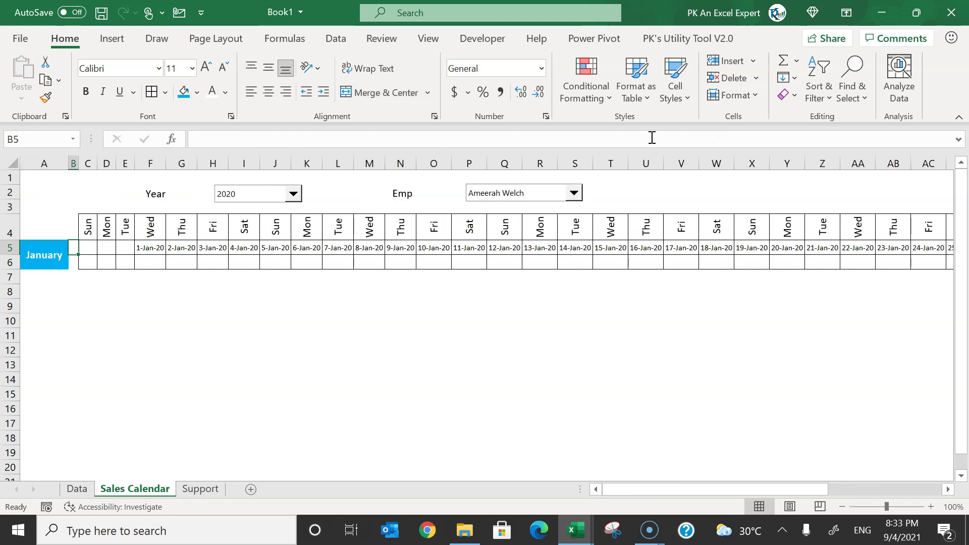
pyautogui.click(293, 193)
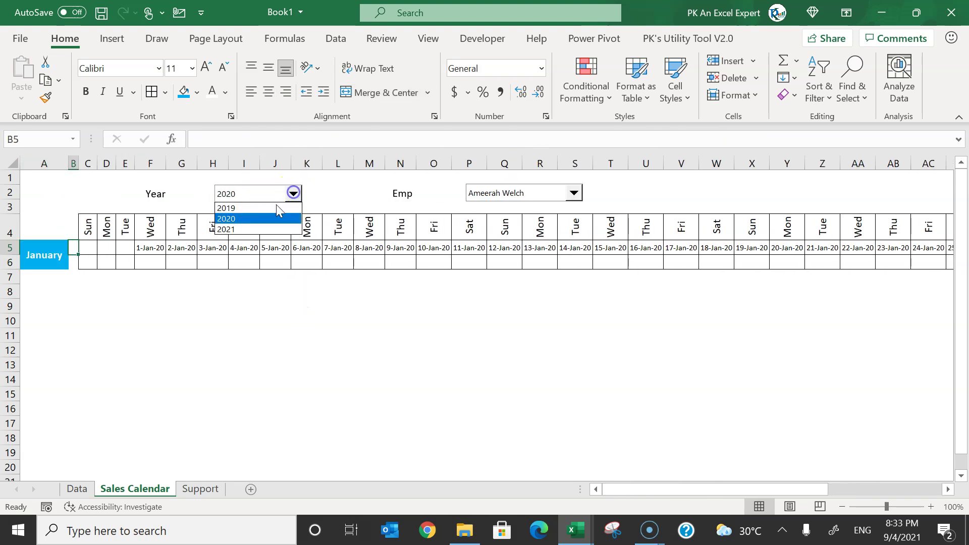
pyautogui.click(257, 208)
pyautogui.click(127, 248)
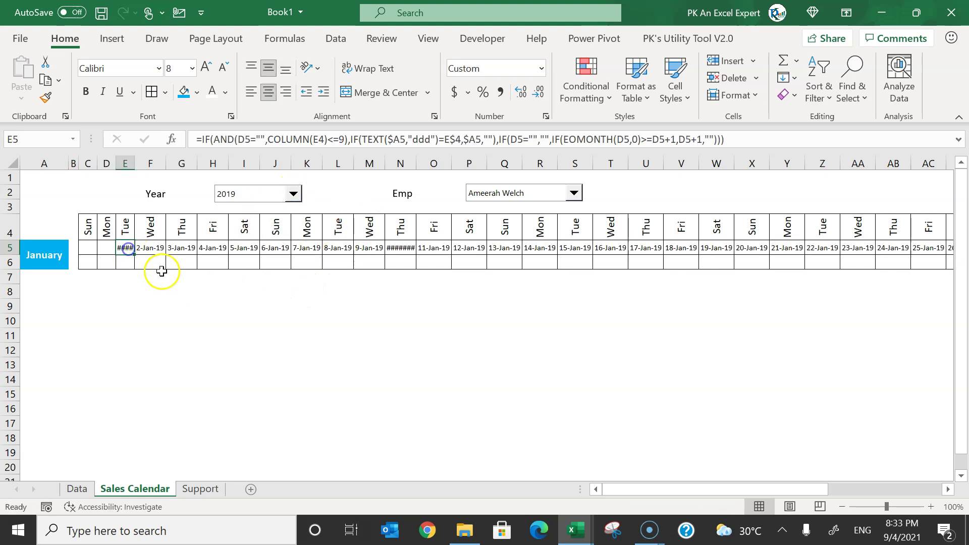
pyautogui.click(293, 193)
pyautogui.click(269, 226)
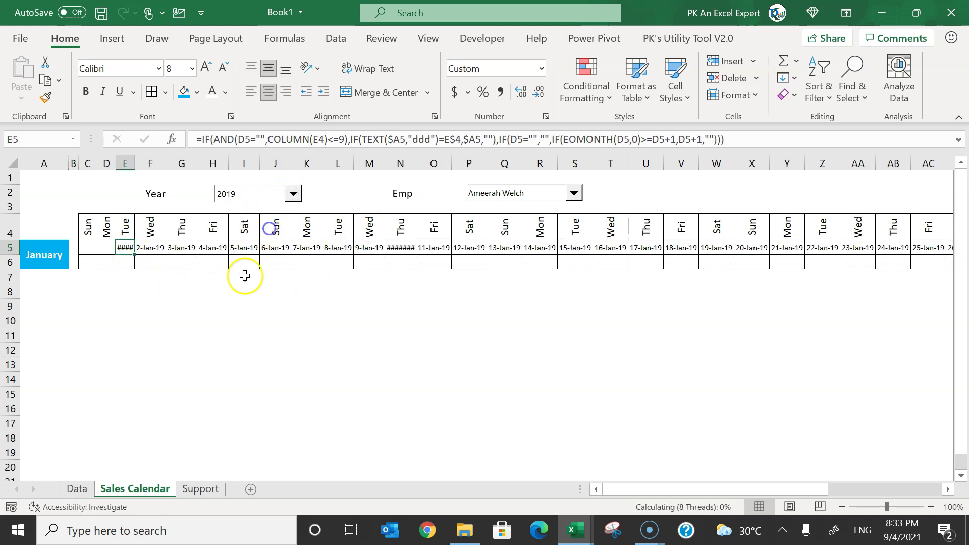
pyautogui.click(218, 250)
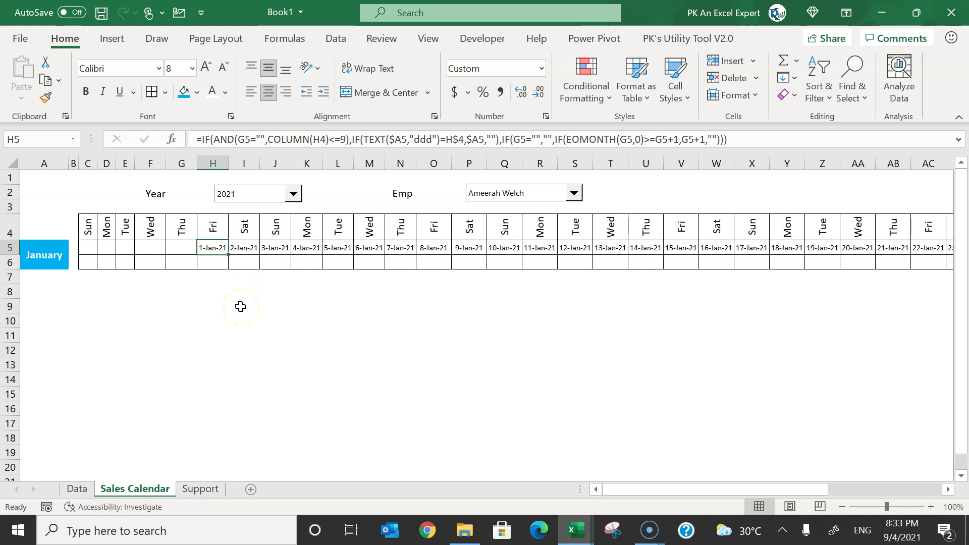
# Apply the custom number format d to the January date cells C5:AM5.
pyautogui.hotkey('ctrl', 'Left')
pyautogui.hotkey('ctrl', 'shift', 'Right')
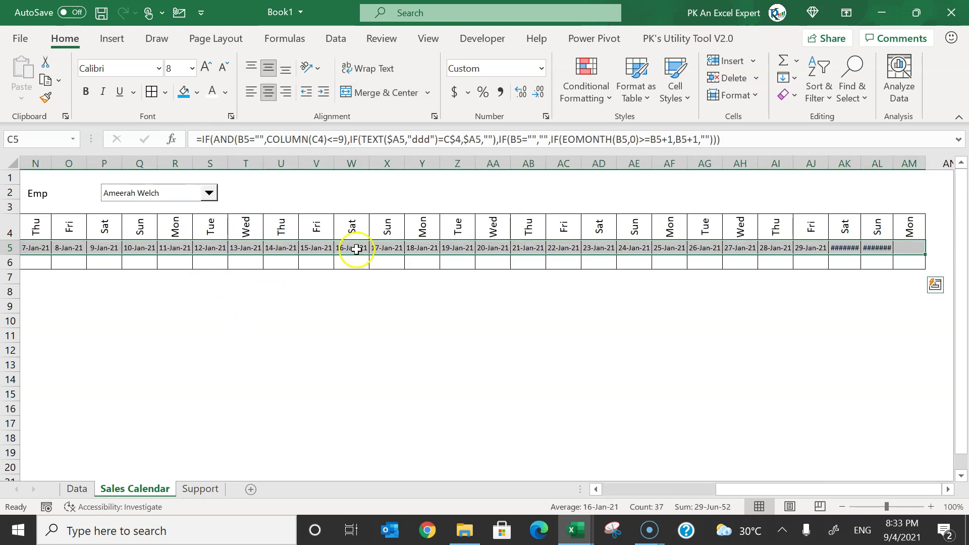
pyautogui.rightClick(360, 249)
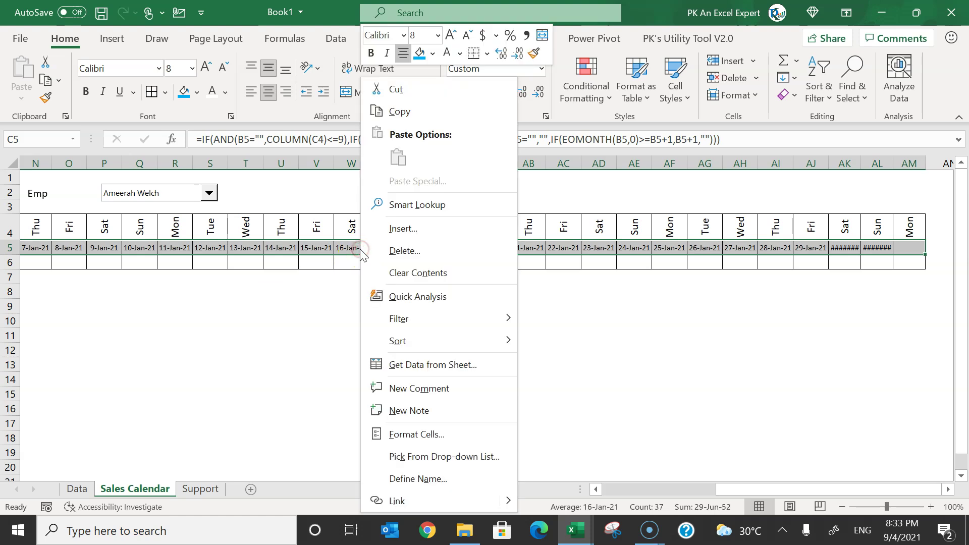
pyautogui.click(453, 434)
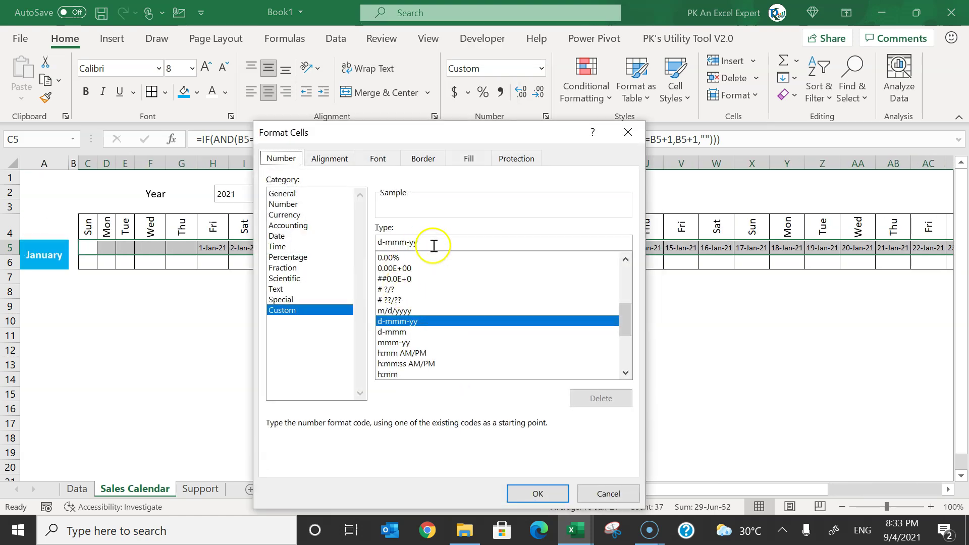
pyautogui.moveTo(433, 244); pyautogui.dragTo(367, 243)
pyautogui.write('2')
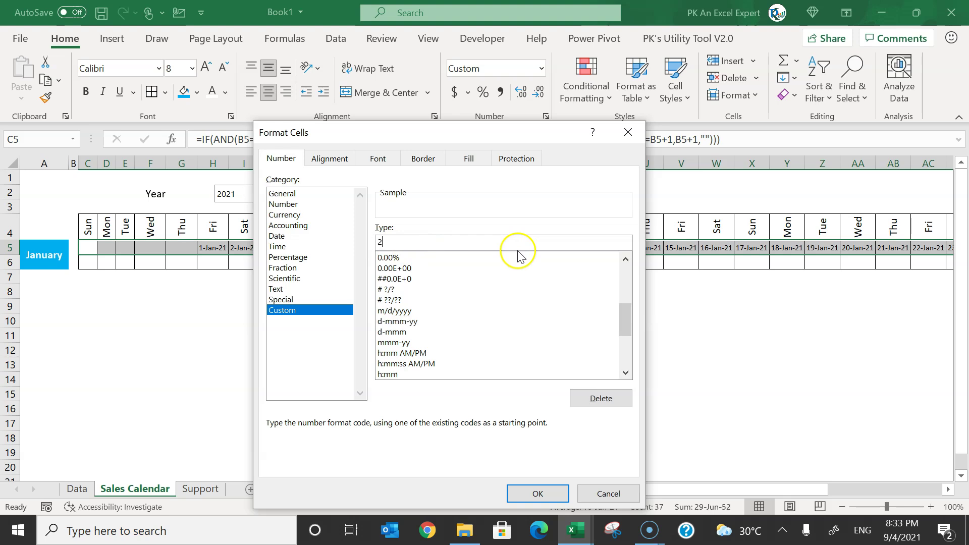
pyautogui.write('d')
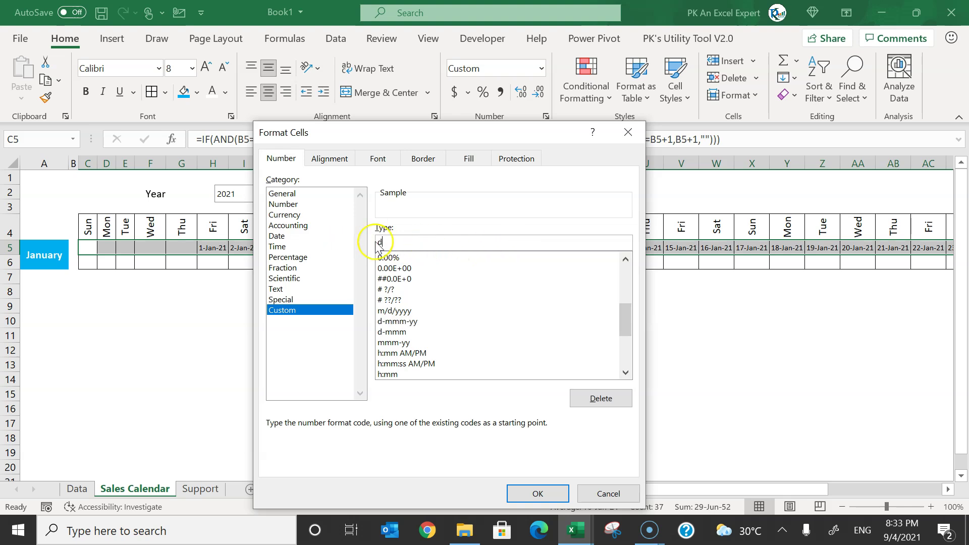
pyautogui.click(536, 493)
pyautogui.click(384, 337)
pyautogui.moveTo(275, 247); pyautogui.dragTo(500, 249)
# Narrow the day columns C to AM to one equal width so the whole month fits in view.
pyautogui.click(97, 248)
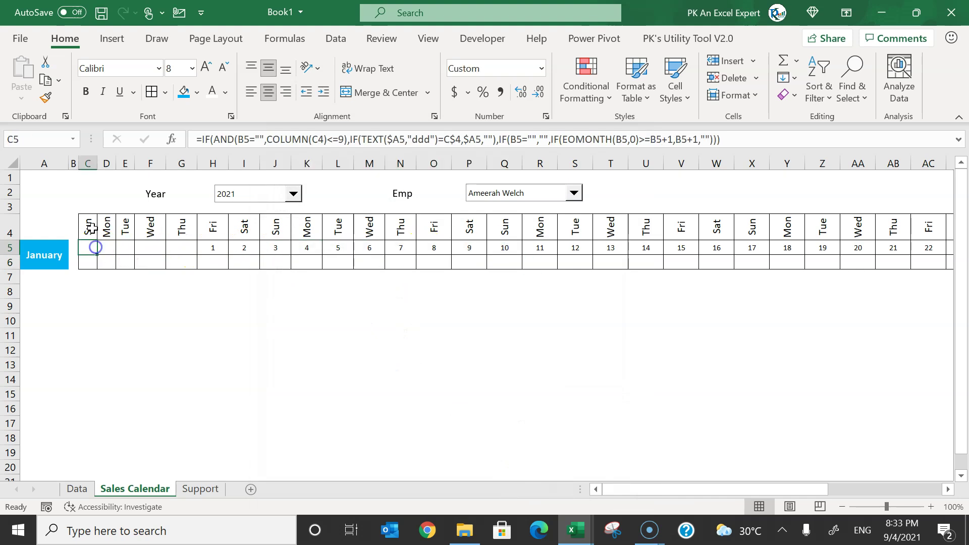
pyautogui.hotkey('ctrl', 'Right')
pyautogui.hotkey('ctrl', 'a')
pyautogui.hotkey('ctrl', 'space')
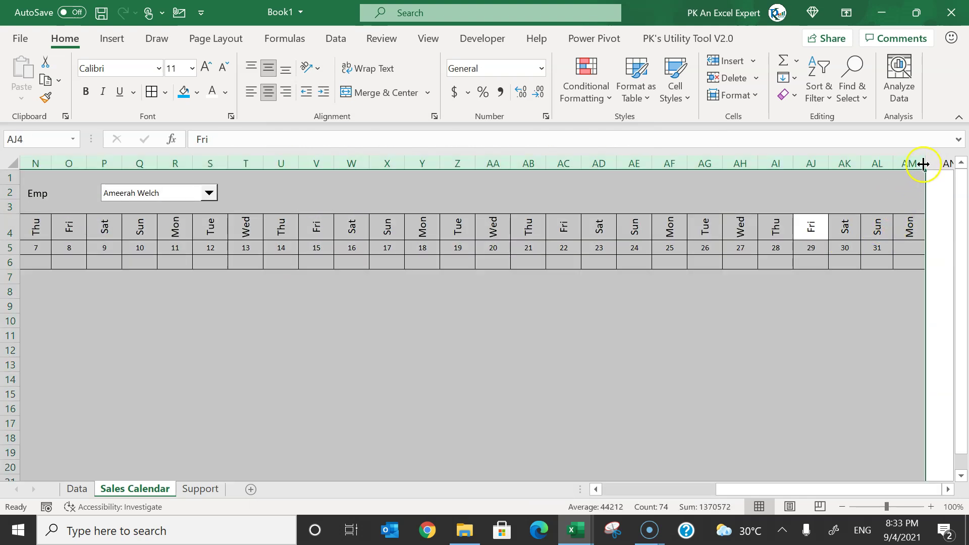
pyautogui.moveTo(923, 164); pyautogui.dragTo(916, 164)
# Copy the January block A5:AM6 and paste it every third row, starting at A8, to fill all twelve month blocks through row 38.
pyautogui.press('Home')
pyautogui.hotkey('shift', 'ctrl', 'Right')
pyautogui.hotkey('shift', 'ctrl', 'Right')
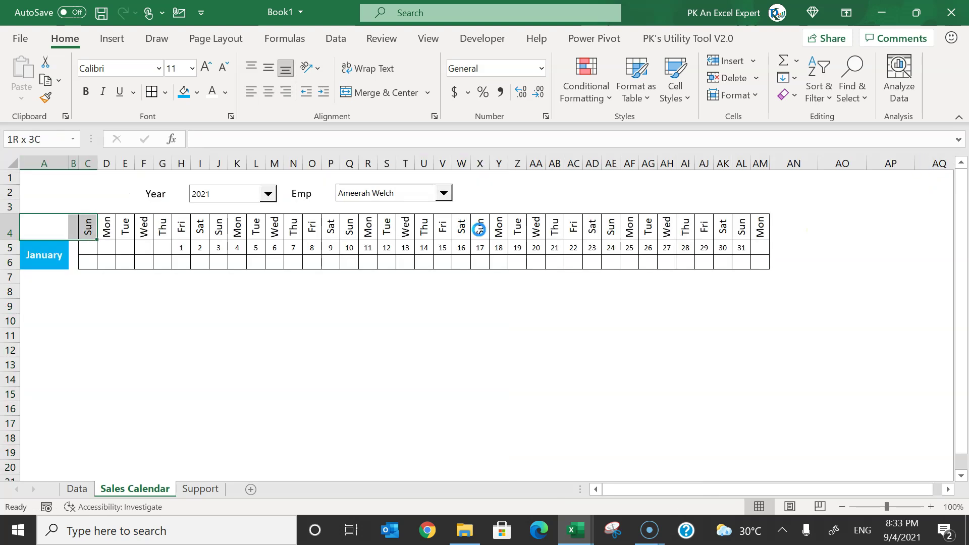
pyautogui.press('Down')
pyautogui.hotkey('shift', 'ctrl', 'Right')
pyautogui.hotkey('shift', 'ctrl', 'Right')
pyautogui.hotkey('ctrl', 'c')
pyautogui.press('Down')
pyautogui.press('Down')
pyautogui.hotkey('ctrl', 'v')
pyautogui.press('Down')
pyautogui.press('Down')
pyautogui.hotkey('ctrl', 'v')
pyautogui.press('Down')
pyautogui.press('Down')
pyautogui.press('Down')
pyautogui.hotkey('ctrl', 'v')
pyautogui.press('Down')
pyautogui.press('Down')
pyautogui.press('Down')
pyautogui.hotkey('ctrl', 'v')
pyautogui.press('Down')
pyautogui.press('Down')
pyautogui.press('Down')
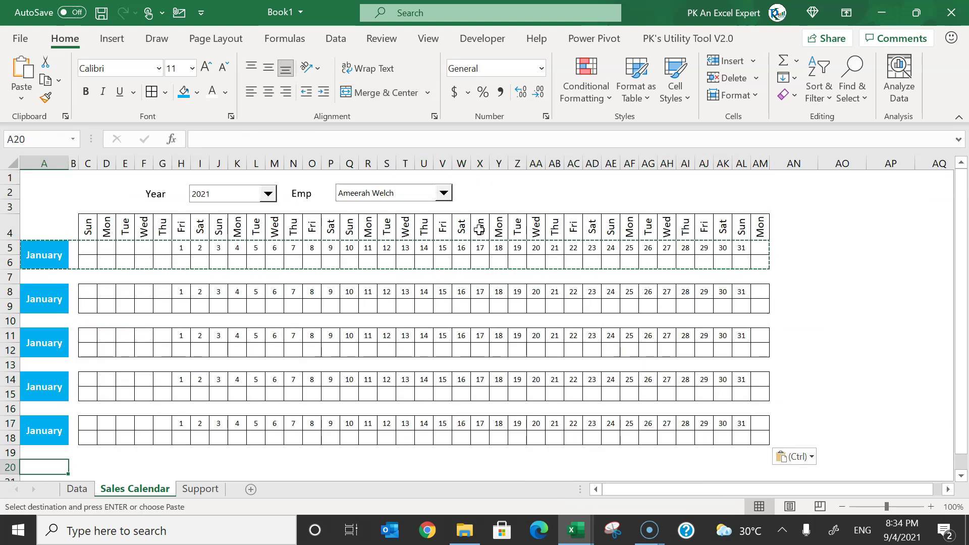
pyautogui.hotkey('ctrl', 'v')
pyautogui.press('Down')
pyautogui.press('Down')
pyautogui.press('Down')
pyautogui.hotkey('ctrl', 'v')
pyautogui.press('Down')
pyautogui.press('Down')
pyautogui.press('Down')
pyautogui.hotkey('ctrl', 'v')
pyautogui.press('Down')
pyautogui.press('Down')
pyautogui.press('Down')
pyautogui.hotkey('ctrl', 'v')
pyautogui.press('Down')
pyautogui.press('Down')
pyautogui.press('Down')
pyautogui.hotkey('ctrl', 'v')
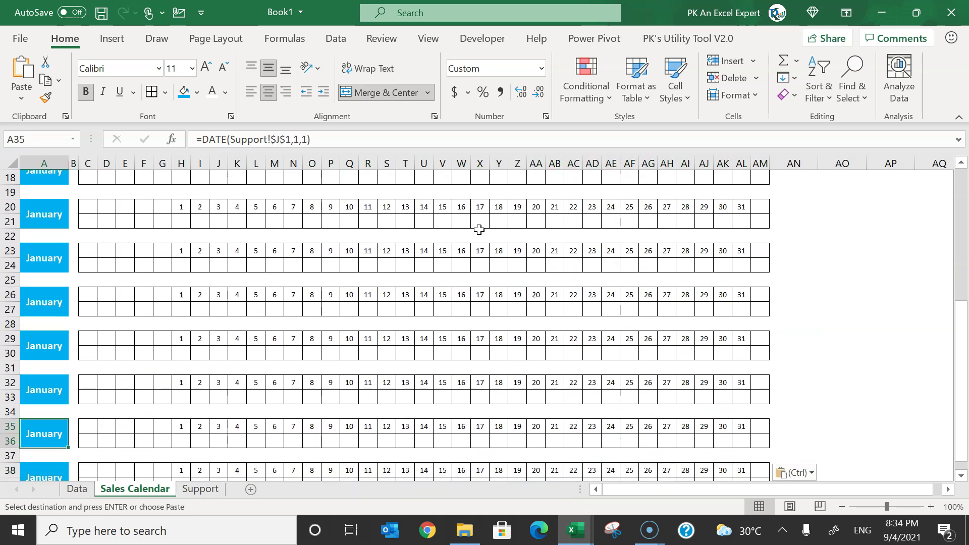
# Change the second block's heading in A8 to February by setting the month argument of its DATE formula to 2.
pyautogui.hotkey('ctrl', 'Home')
pyautogui.press('Down')
pyautogui.press('Down')
pyautogui.press('Down')
pyautogui.press('Down')
pyautogui.press('Down')
pyautogui.press('Escape')
pyautogui.press('Down')
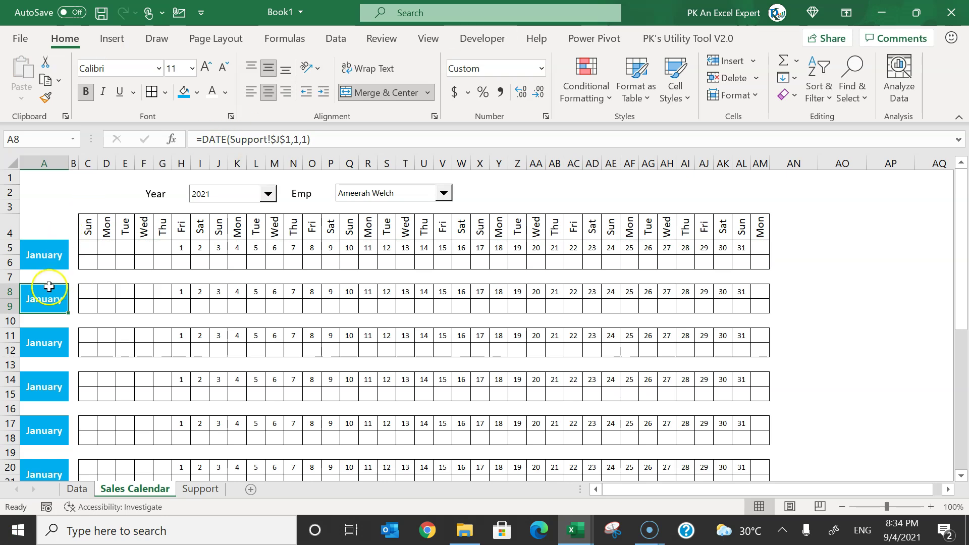
pyautogui.click(298, 139)
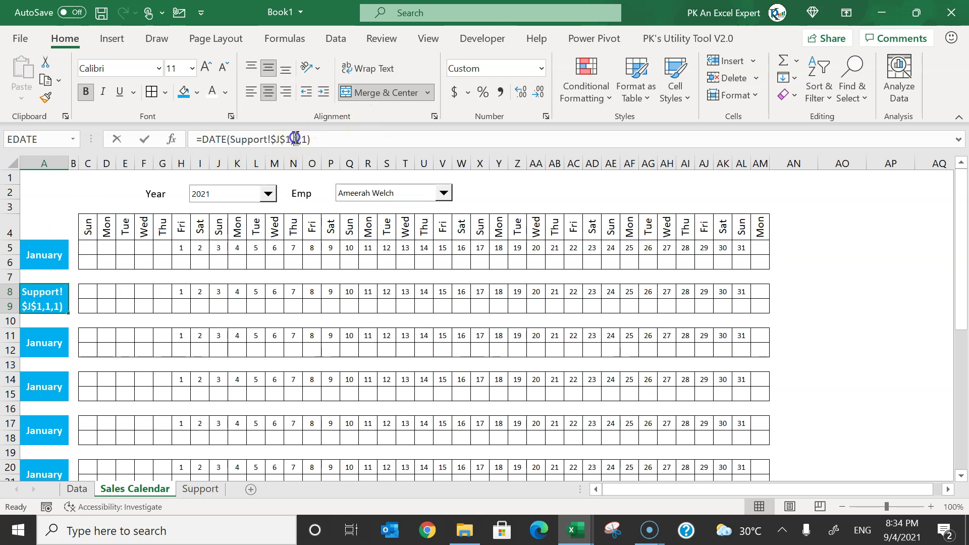
pyautogui.press('BackSpace')
pyautogui.write('2')
pyautogui.press('Return')
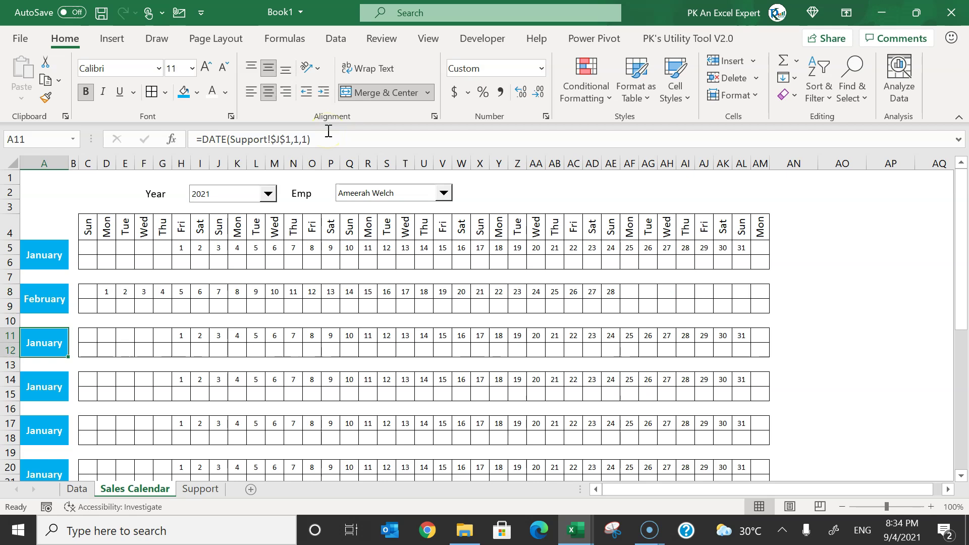
# Set the DATE month arguments in the headings A11, A14 and A17 to 3, 4 and 5.
pyautogui.click(298, 139)
pyautogui.press('BackSpace')
pyautogui.write('3')
pyautogui.press('Return')
pyautogui.click(296, 139)
pyautogui.write('4')
pyautogui.press('Return')
pyautogui.click(297, 139)
pyautogui.write('5')
pyautogui.press('Return')
# Widen column A slightly and set the DATE month arguments in A20, A23 and A26 to 6, 7 and 8.
pyautogui.moveTo(69, 163); pyautogui.dragTo(79, 164)
pyautogui.scroll(-1, 55, 430)
pyautogui.scroll(-1, 56, 430)
pyautogui.doubleClick(299, 139)
pyautogui.write('6')
pyautogui.press('Return')
pyautogui.doubleClick(303, 139)
pyautogui.write('7')
pyautogui.press('Return')
pyautogui.doubleClick(299, 139)
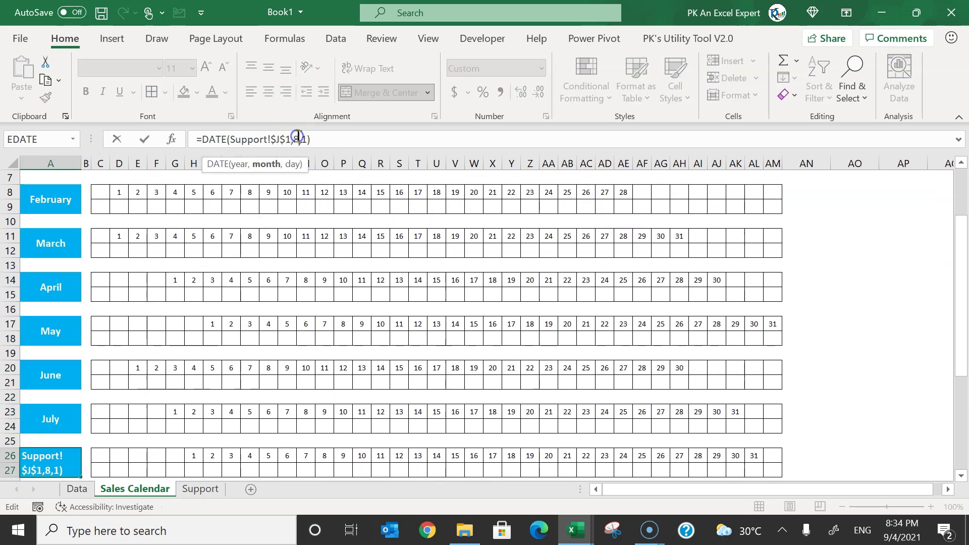
pyautogui.write('8')
pyautogui.press('Return')
# Set the DATE month arguments in A29, A32, A35 and A38 to 9, 10, 11 and 12, and review all month blocks.
pyautogui.doubleClick(302, 140)
pyautogui.write('9')
pyautogui.press('Return')
pyautogui.doubleClick(302, 140)
pyautogui.write('10')
pyautogui.press('Return')
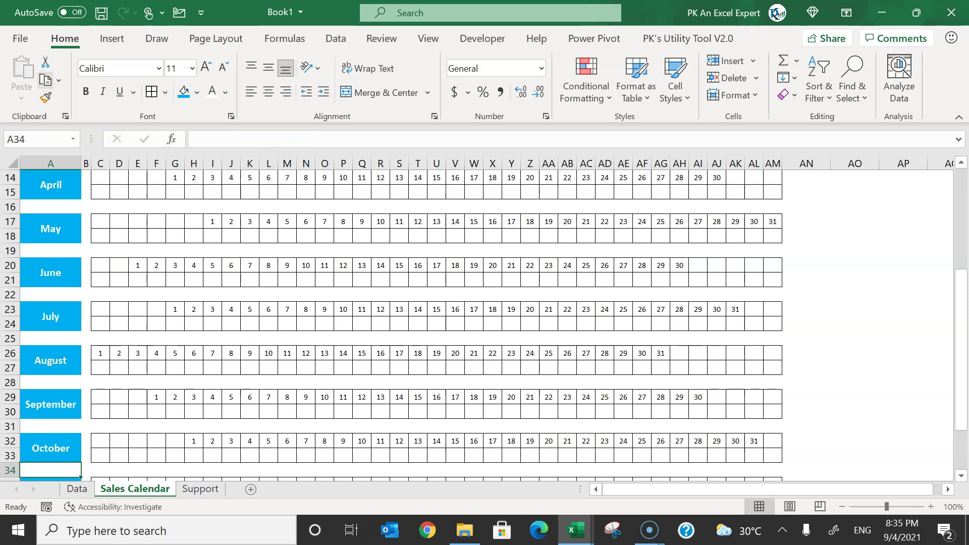
pyautogui.scroll(-2, 52, 402)
pyautogui.click(52, 402)
pyautogui.doubleClick(303, 139)
pyautogui.write('11')
pyautogui.click(368, 260)
pyautogui.scroll(-3, 368, 260)
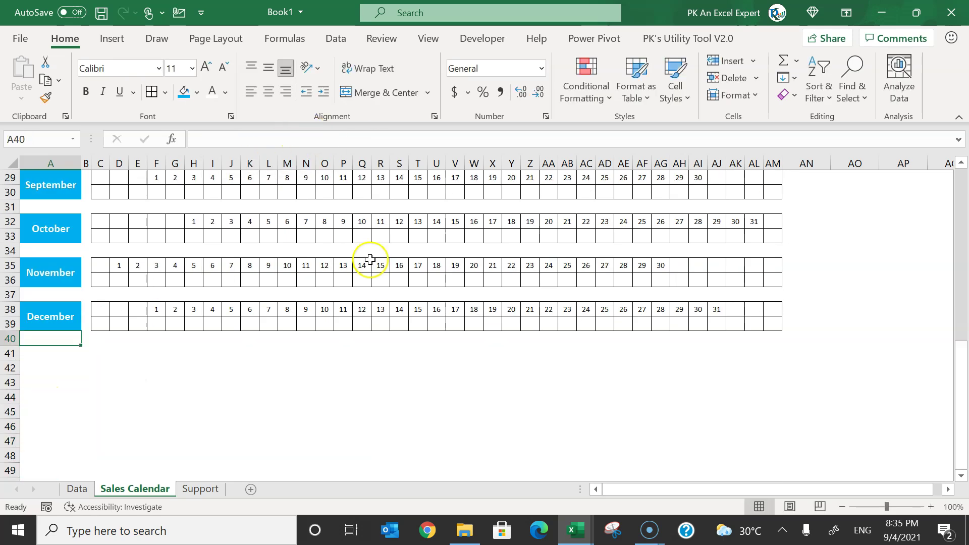
pyautogui.scroll(9, 372, 258)
pyautogui.click(114, 264)
pyautogui.click(80, 263)
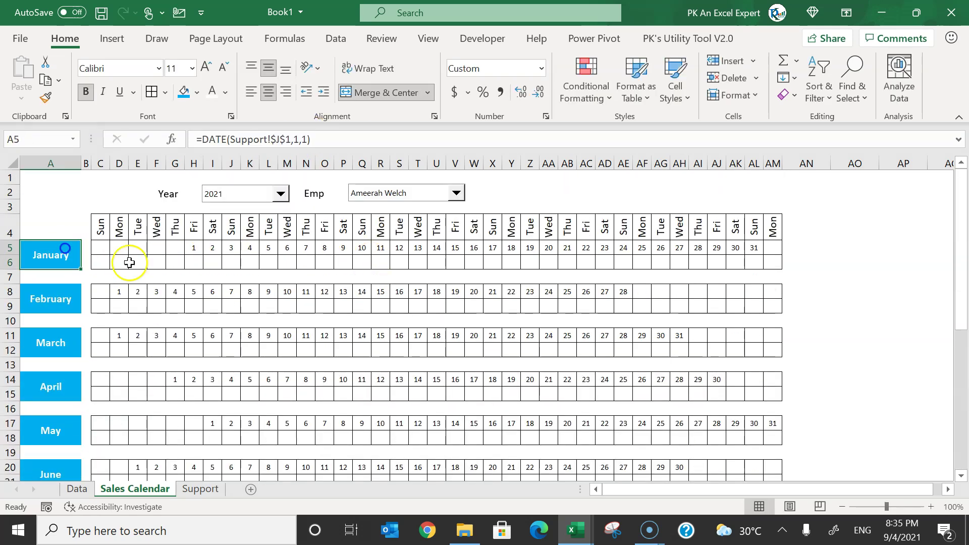
pyautogui.scroll(-7, 136, 273)
pyautogui.scroll(7, 186, 415)
# Start a SUMIFS formula in C6 with the Data sheet's Sale Amount column, Data!$C:$C, as the sum range.
pyautogui.moveTo(100, 262); pyautogui.dragTo(772, 258)
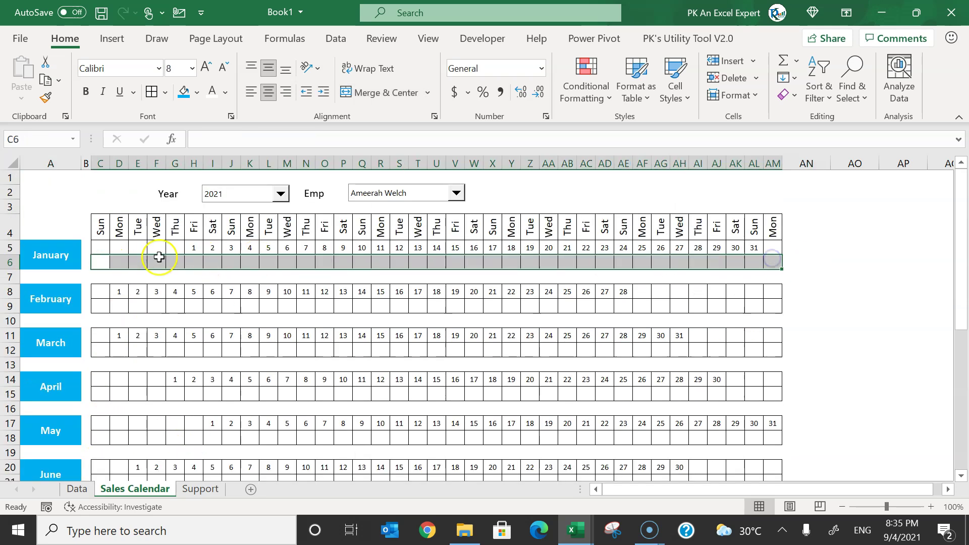
pyautogui.click(100, 261)
pyautogui.write('=su')
pyautogui.press('Escape')
pyautogui.write('=sumifs')
pyautogui.press('Tab')
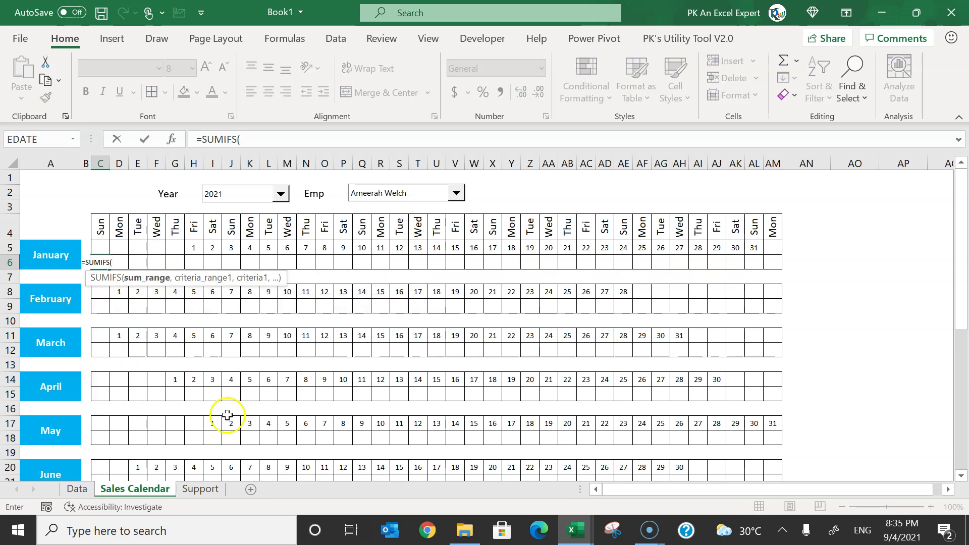
pyautogui.click(85, 489)
pyautogui.click(250, 158)
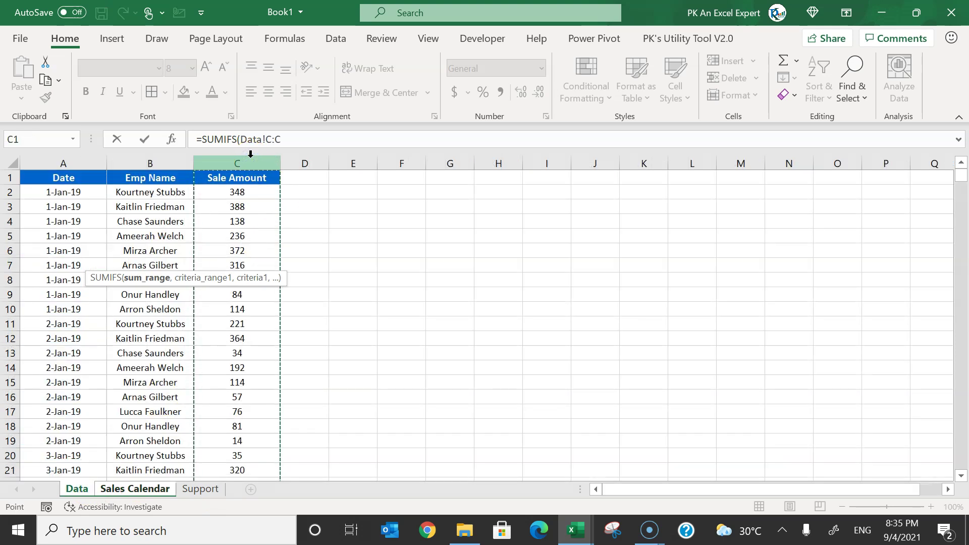
pyautogui.press('F4')
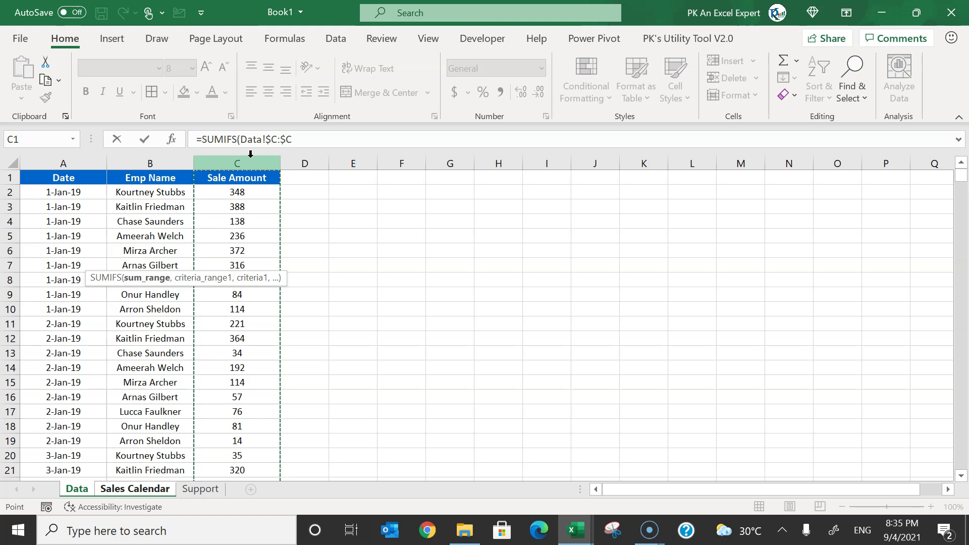
pyautogui.write(',')
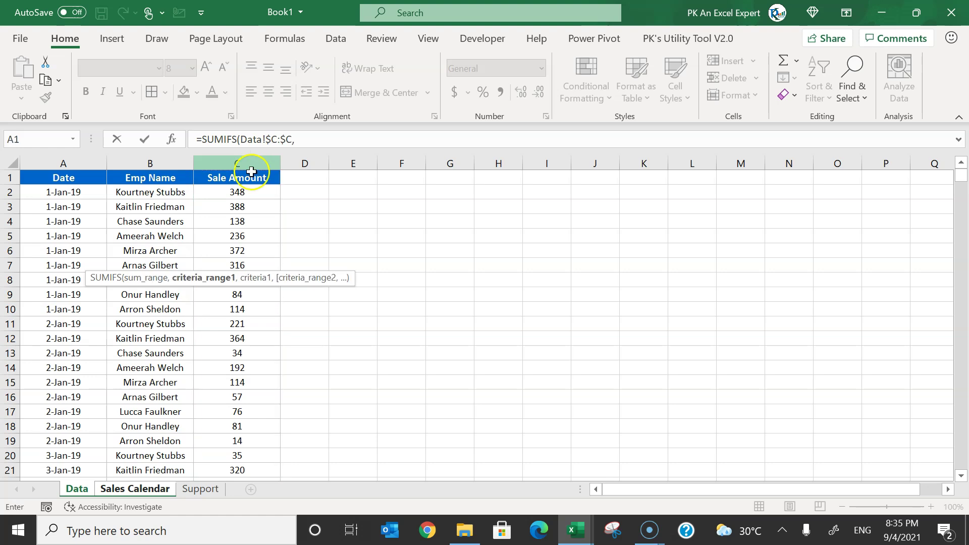
# Add the first SUMIFS criterion, matching the Emp Name column Data!$B:$B to the selected employee in Support!$J$2.
pyautogui.click(157, 163)
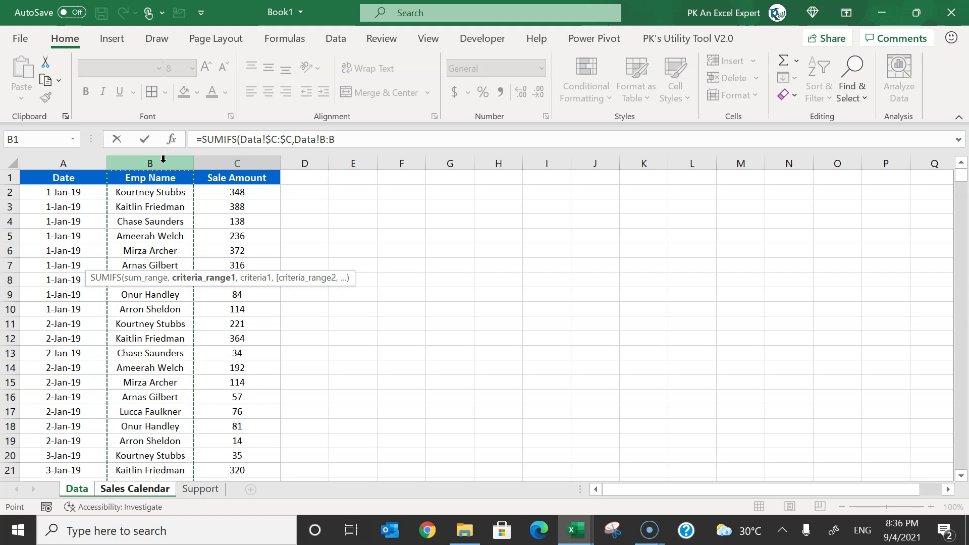
pyautogui.press('F4')
pyautogui.write(',')
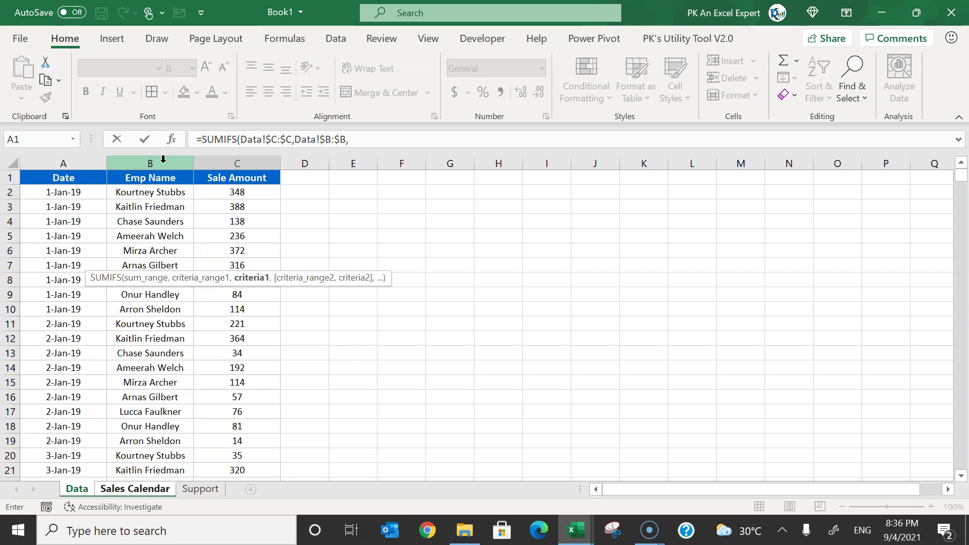
pyautogui.click(201, 489)
pyautogui.click(616, 190)
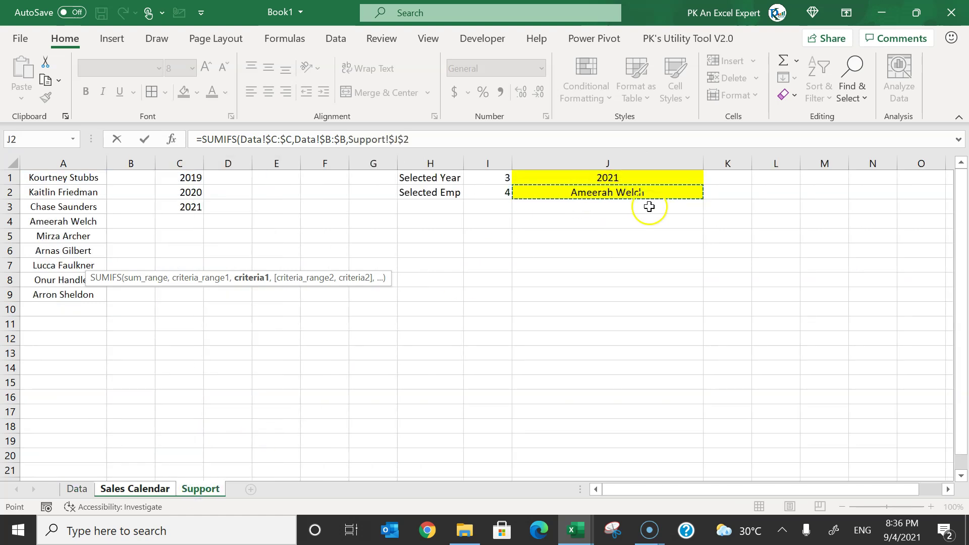
pyautogui.write(',')
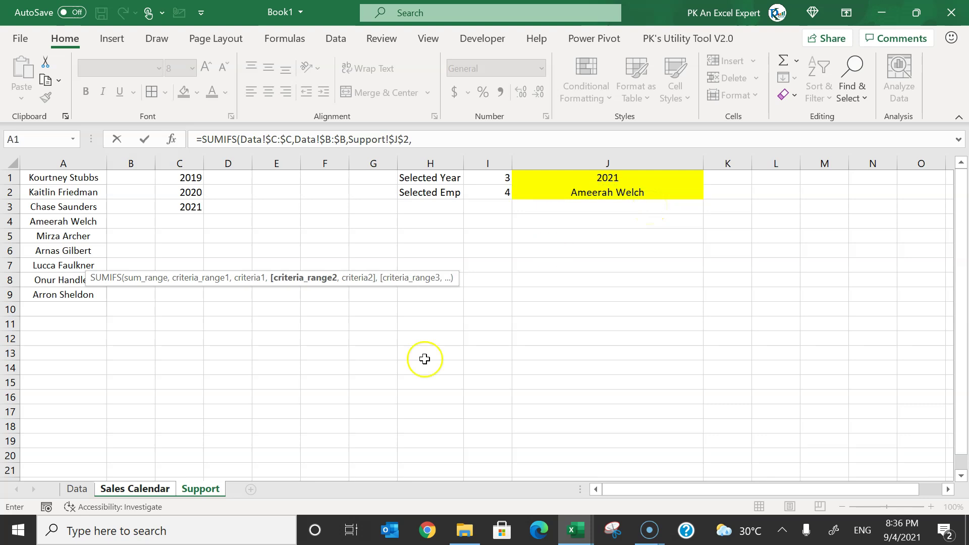
# Add the second SUMIFS criterion, matching the Date column Data!$A:$A to the calendar date in C5, and commit the formula.
pyautogui.click(76, 489)
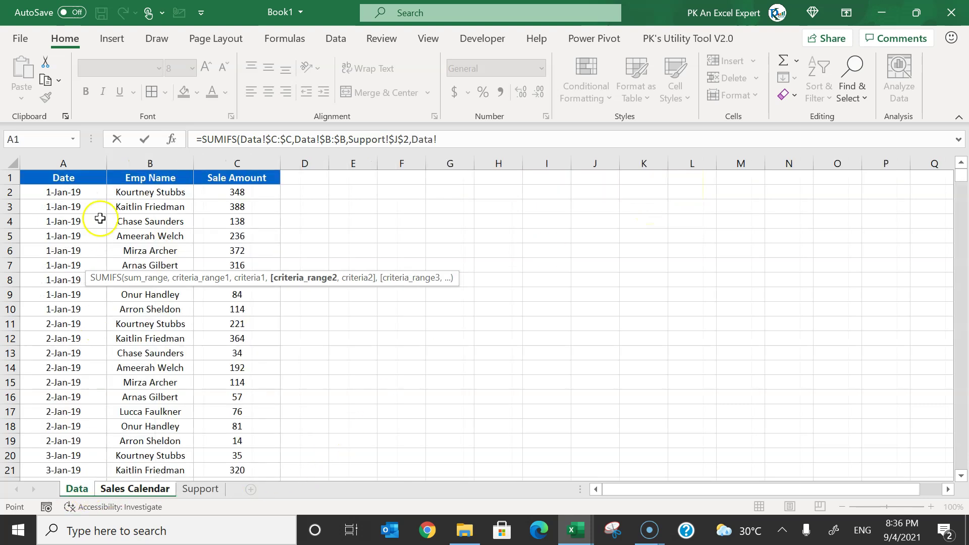
pyautogui.click(65, 157)
pyautogui.press('F4')
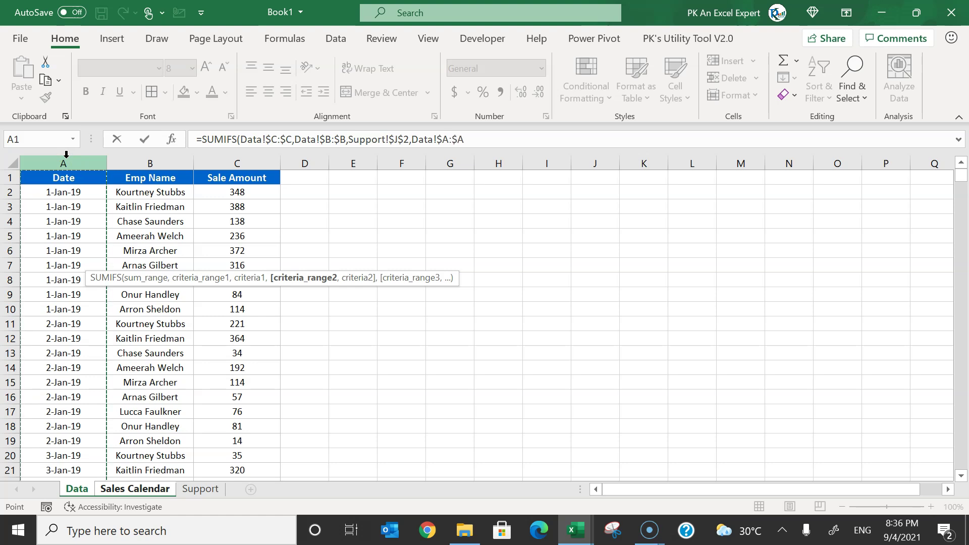
pyautogui.write(',')
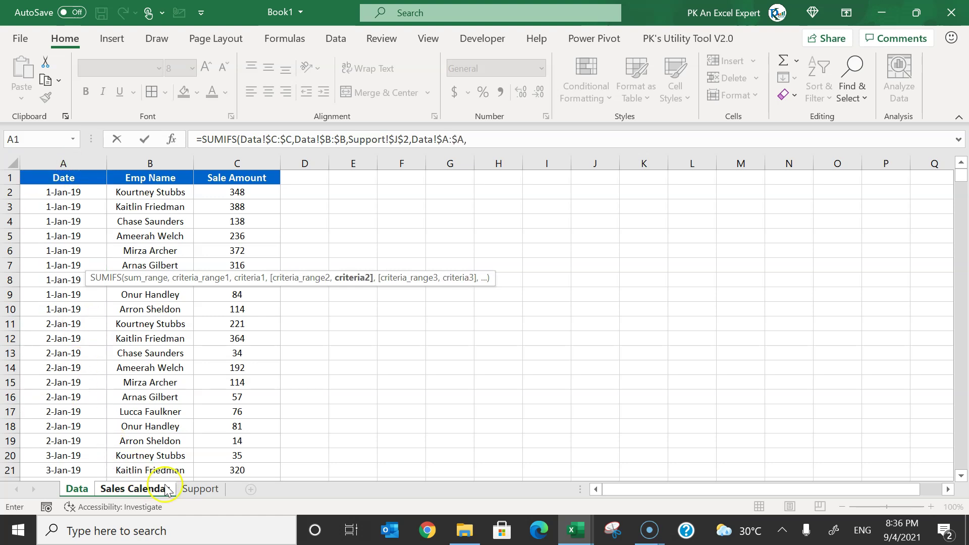
pyautogui.click(136, 489)
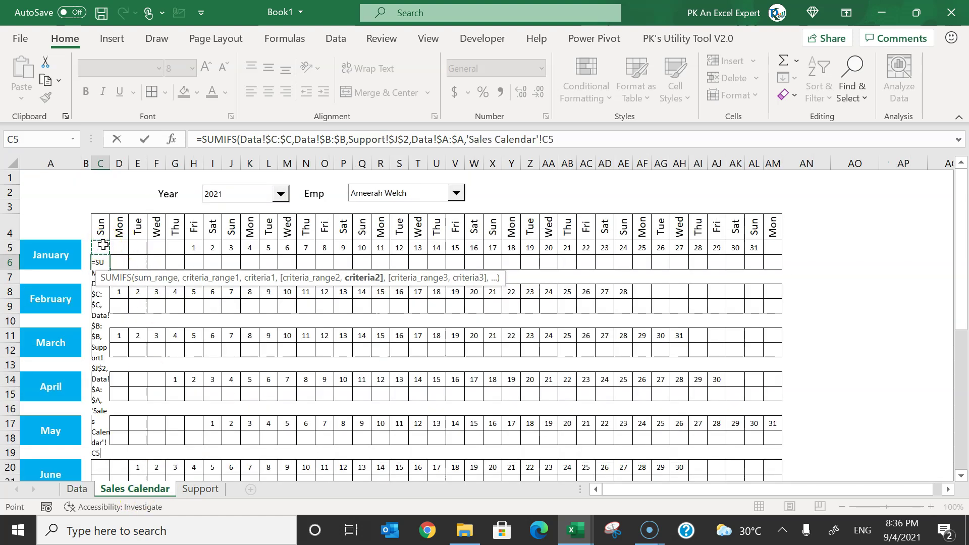
pyautogui.press('Return')
# Fill the SUMIFS formula from C6 across the January sales row to AM6.
pyautogui.press('Up')
pyautogui.hotkey('shift', 'Right')
pyautogui.hotkey('shift', 'Right')
pyautogui.hotkey('shift', 'Right')
pyautogui.hotkey('shift', 'Right')
pyautogui.hotkey('shift', 'Right')
pyautogui.hotkey('shift', 'Right')
pyautogui.hotkey('shift', 'Right')
pyautogui.hotkey('shift', 'Right')
pyautogui.hotkey('shift', 'Right')
pyautogui.hotkey('shift', 'Right')
pyautogui.hotkey('shift', 'Right')
pyautogui.hotkey('shift', 'Right')
pyautogui.hotkey('shift', 'Right')
pyautogui.hotkey('shift', 'Right')
pyautogui.hotkey('shift', 'Right')
pyautogui.hotkey('shift', 'Right')
pyautogui.hotkey('shift', 'Right')
pyautogui.hotkey('shift', 'Right')
pyautogui.hotkey('shift', 'Right')
pyautogui.hotkey('shift', 'Right')
pyautogui.hotkey('shift', 'Left')
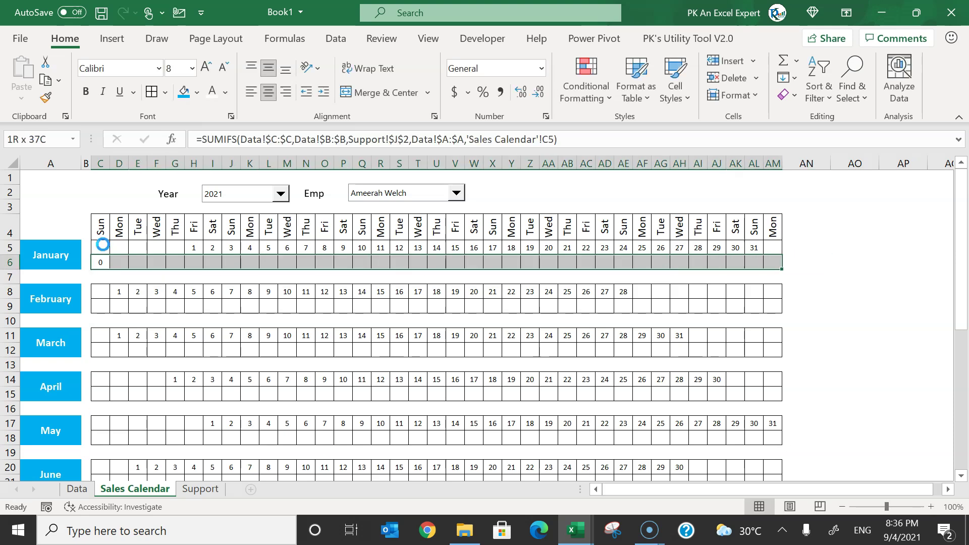
pyautogui.hotkey('ctrl', 'r')
# Review the January sales results and compare the cells beneath blank dates with the date formulas above them.
pyautogui.press('Right')
pyautogui.press('Right')
pyautogui.press('Right')
pyautogui.press('Right')
pyautogui.press('Right')
pyautogui.press('Right')
pyautogui.press('Right')
pyautogui.press('Right')
pyautogui.press('Right')
pyautogui.press('Right')
pyautogui.press('Right')
pyautogui.hotkey('ctrl', 'Left')
pyautogui.press('Right')
pyautogui.press('Right')
pyautogui.press('Right')
pyautogui.press('Right')
pyautogui.hotkey('shift', 'Left')
pyautogui.hotkey('shift', 'Left')
pyautogui.hotkey('shift', 'Left')
pyautogui.hotkey('shift', 'Left')
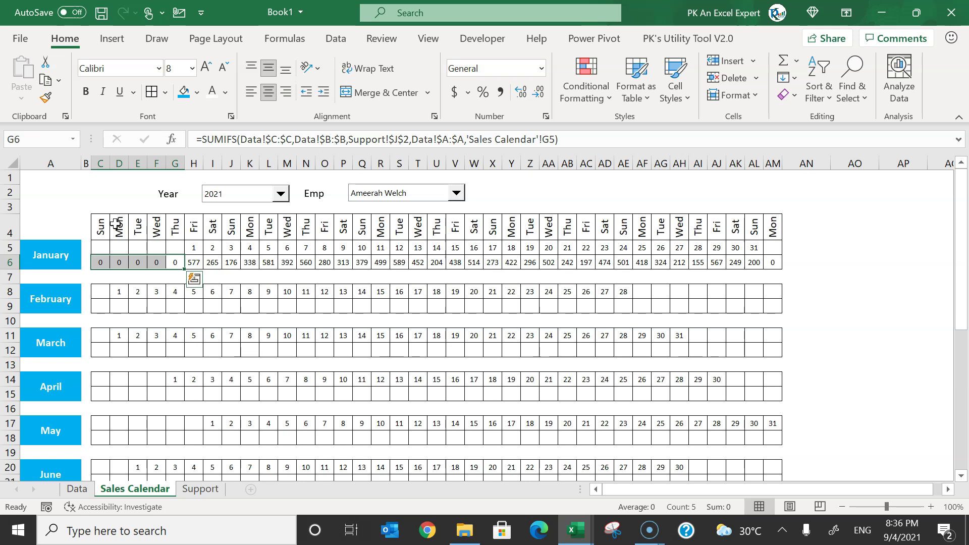
pyautogui.press('Up')
pyautogui.hotkey('shift', 'Left')
pyautogui.hotkey('shift', 'Left')
pyautogui.hotkey('shift', 'Left')
pyautogui.press('Left')
pyautogui.press('Left')
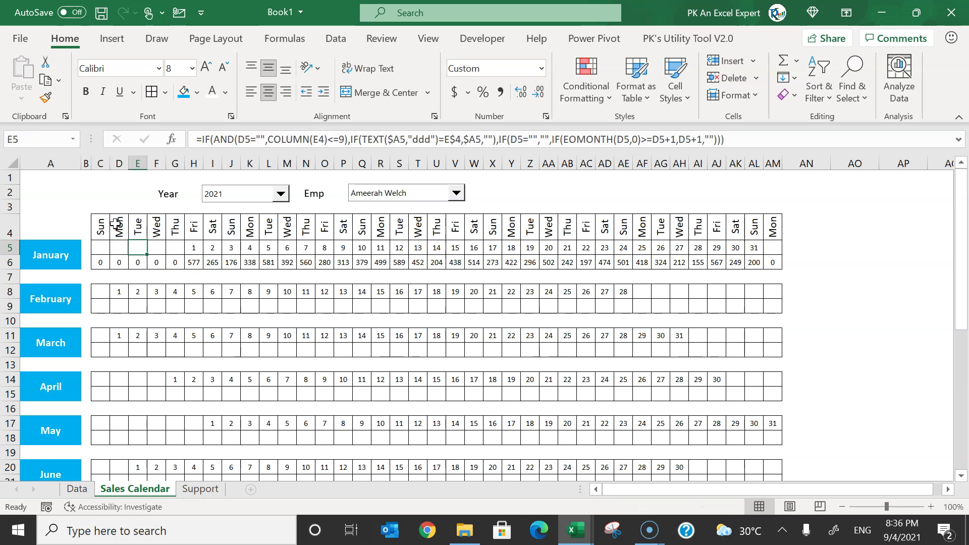
# Wrap the SUMIFS formula in C6 in an IF that returns "" when the sum equals 0 and otherwise the SUMIFS result.
pyautogui.press('Down')
pyautogui.hotkey('ctrl', 'Left')
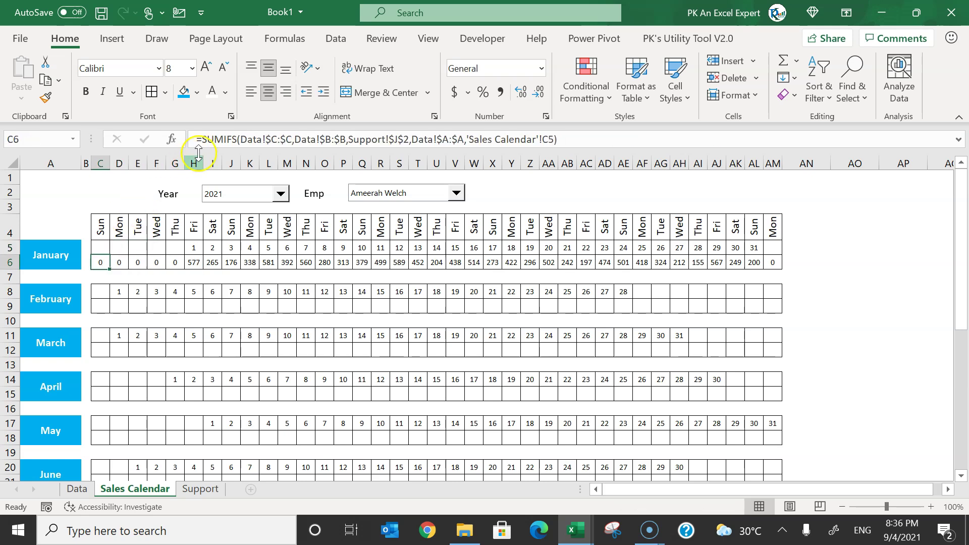
pyautogui.moveTo(201, 139); pyautogui.dragTo(625, 134)
pyautogui.press('BackSpace')
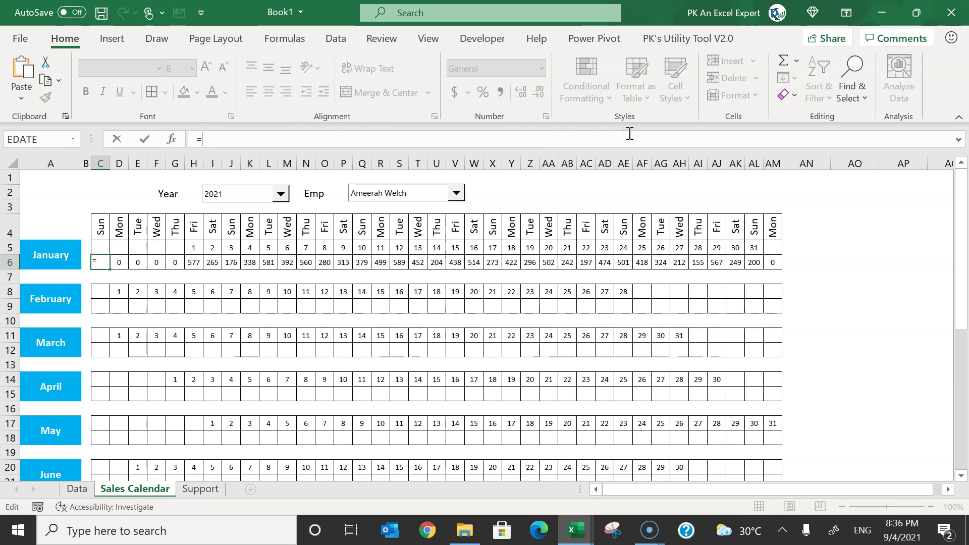
pyautogui.write('IF(')
pyautogui.hotkey('ctrl', 'v')
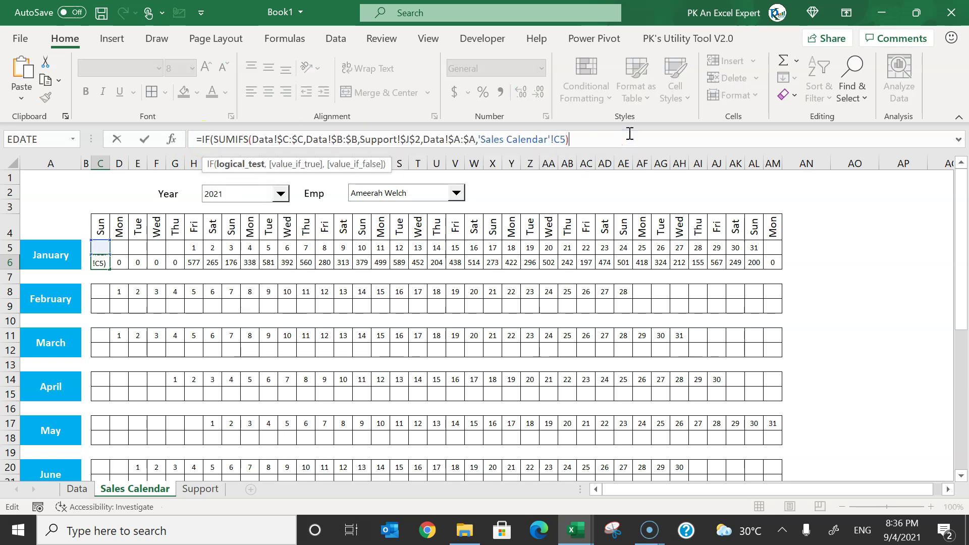
pyautogui.write('=0,"",')
pyautogui.hotkey('ctrl', 'v')
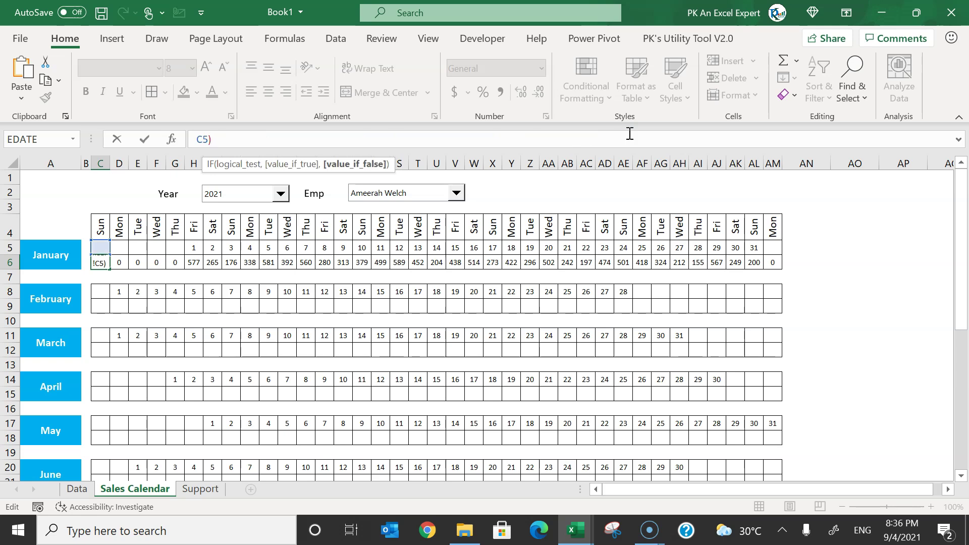
pyautogui.press('Return')
pyautogui.press('Return')
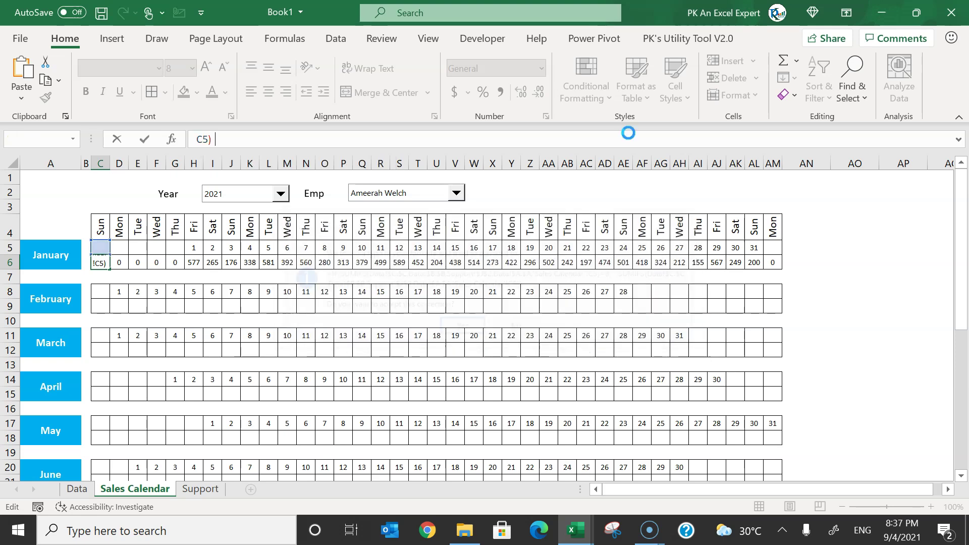
pyautogui.click(958, 140)
# Copy the revised C6 formula across the January sales row through AM6.
pyautogui.hotkey('ctrl', 'c')
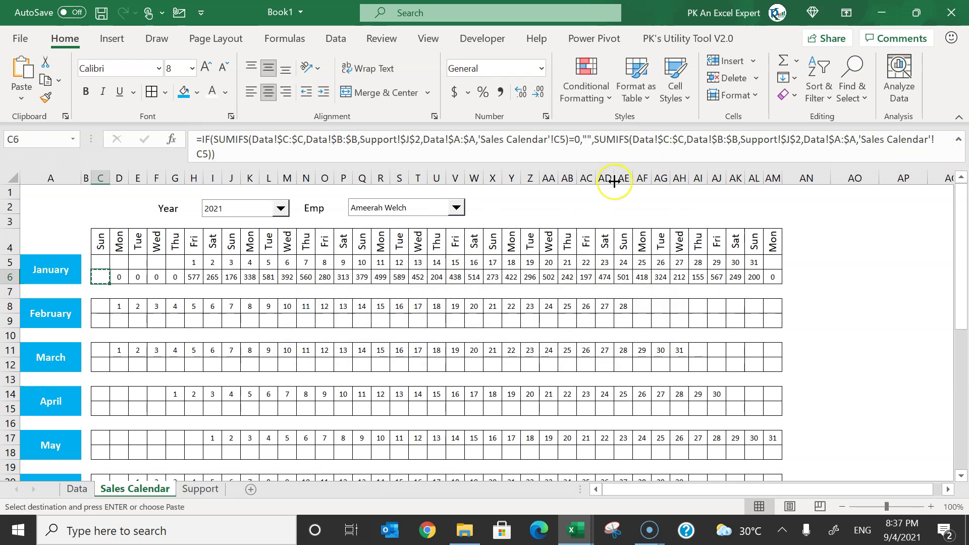
pyautogui.hotkey('ctrl', 'shift', 'Right')
pyautogui.hotkey('ctrl', 'v')
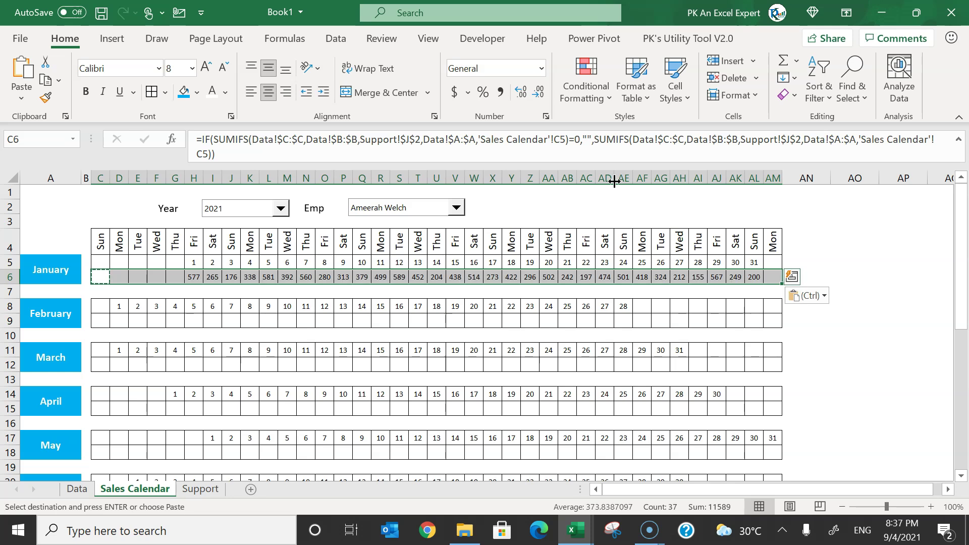
pyautogui.press('Escape')
# Check the January date and sales cells from column C to column H.
pyautogui.press('Up')
pyautogui.press('Right')
pyautogui.press('Right')
pyautogui.press('Right')
pyautogui.press('Right')
pyautogui.press('Right')
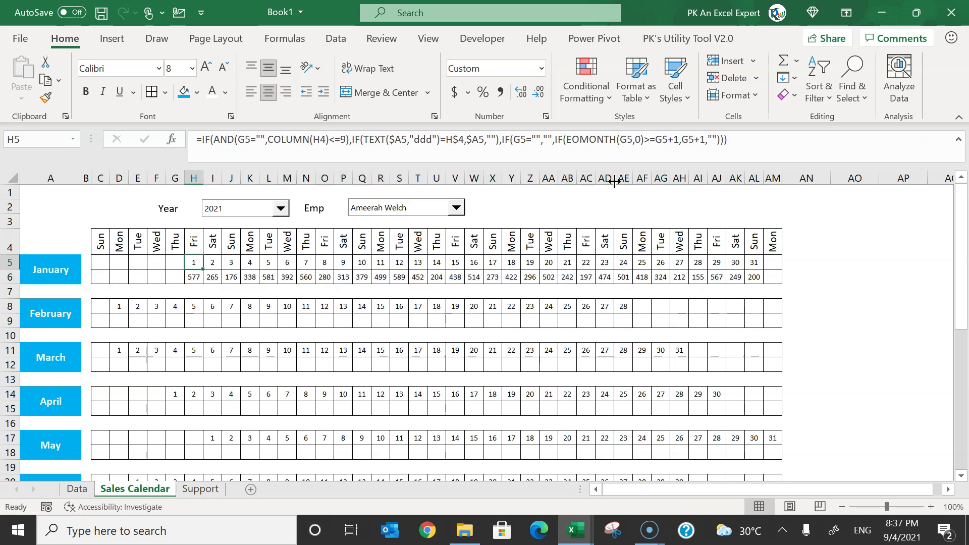
pyautogui.press('Down')
pyautogui.press('Left')
pyautogui.press('Left')
pyautogui.press('Left')
pyautogui.press('Left')
pyautogui.press('Left')
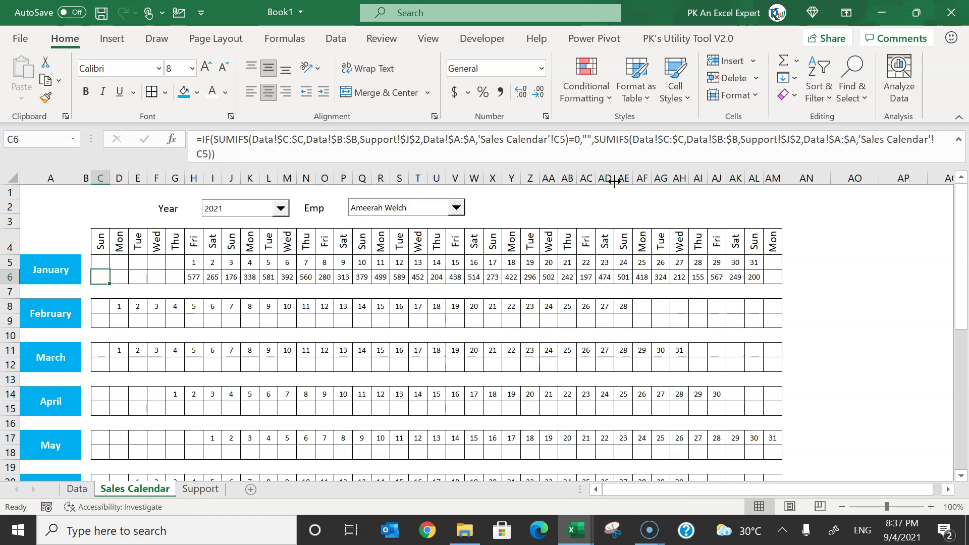
# Enter the label "Color Coding" in row 1 above the calendar.
pyautogui.click(530, 202)
pyautogui.click(547, 194)
pyautogui.click(522, 204)
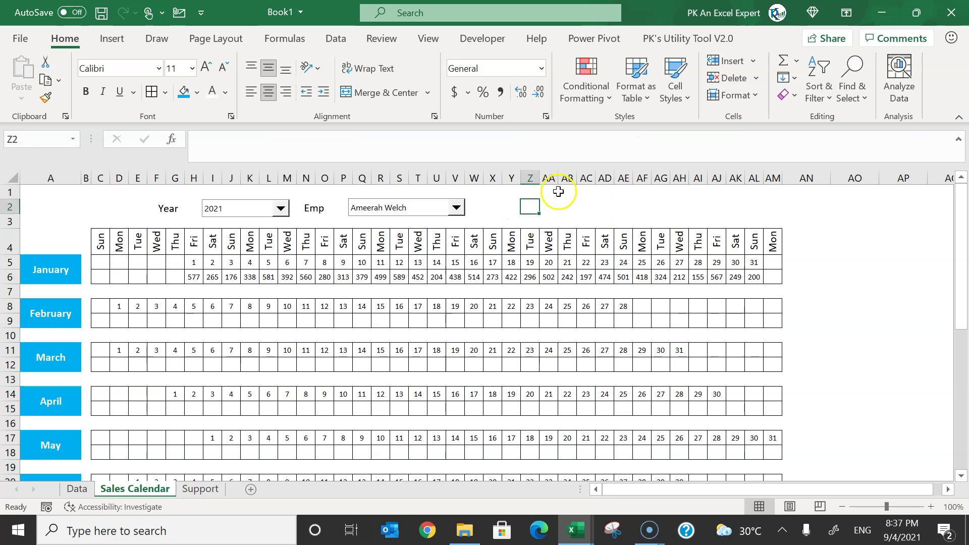
pyautogui.click(538, 192)
pyautogui.write('Color Coding')
# Fill the legend cells AC1 with red, AE1 with light gold and AG1 with green.
pyautogui.click(586, 192)
pyautogui.click(197, 92)
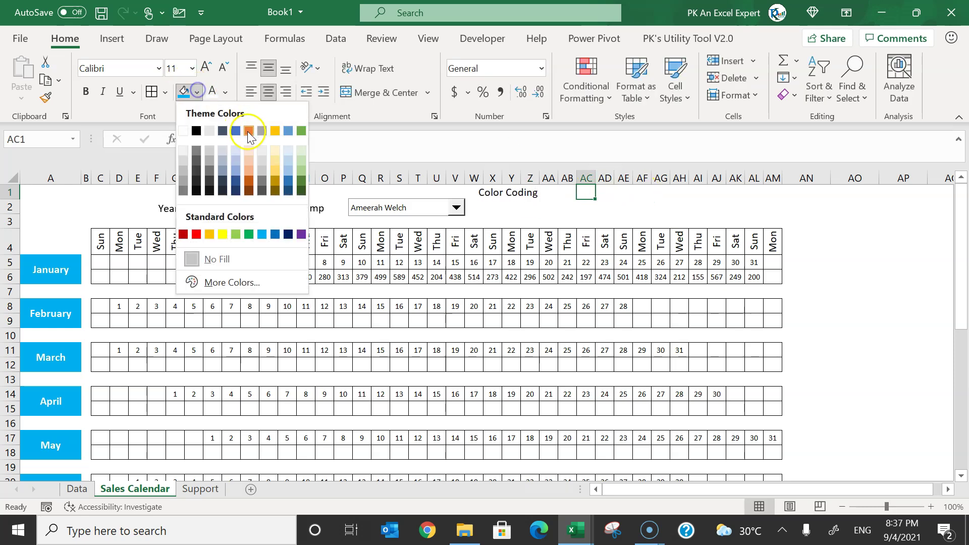
pyautogui.click(196, 235)
pyautogui.click(623, 192)
pyautogui.click(197, 92)
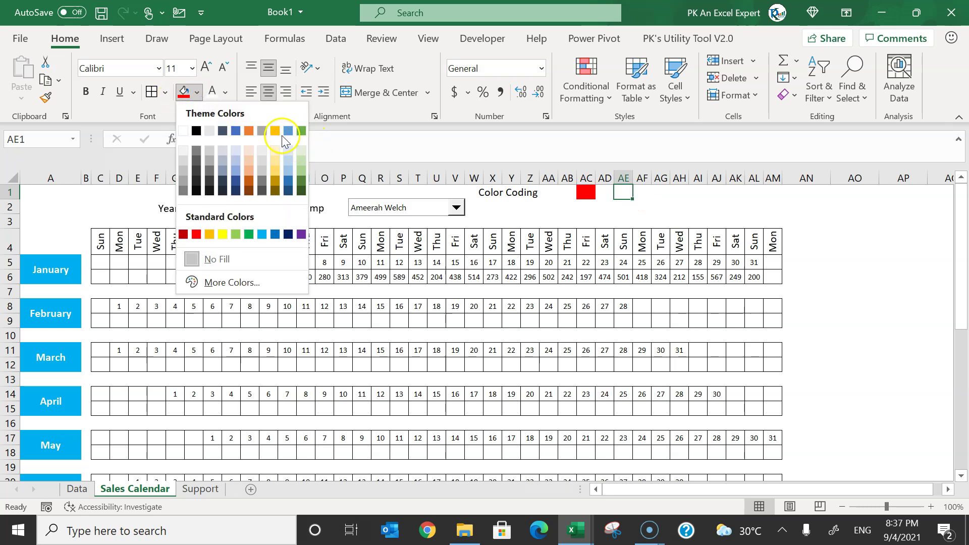
pyautogui.click(276, 166)
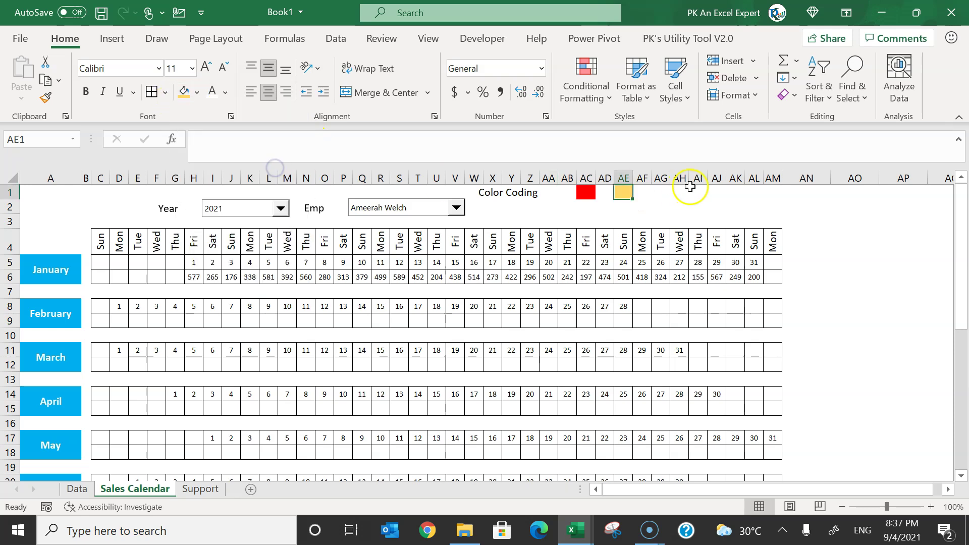
pyautogui.click(661, 193)
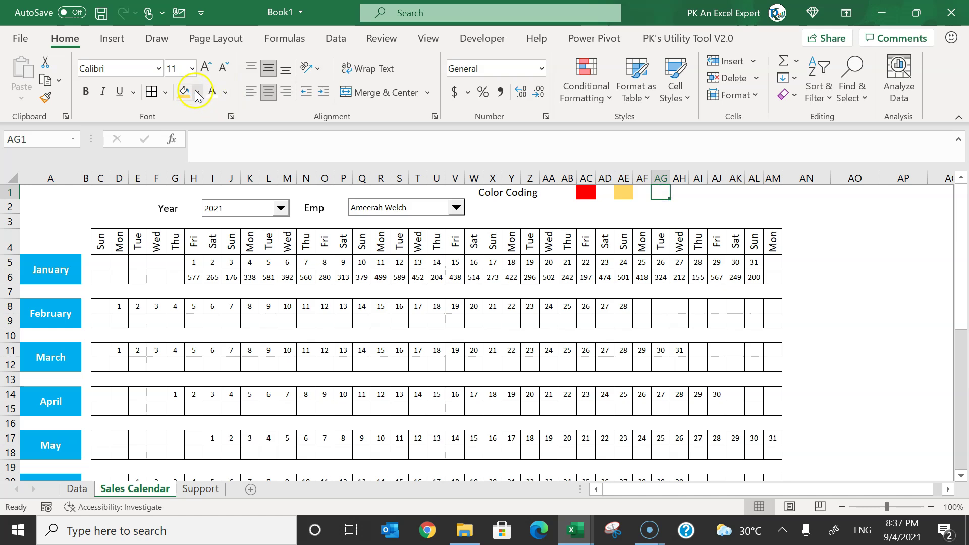
pyautogui.click(198, 92)
pyautogui.click(244, 235)
# Enter the color thresholds 0 in AC1, 200 in AE1 and 400 in AG1.
pyautogui.click(586, 192)
pyautogui.write('0')
pyautogui.press('Tab')
pyautogui.press('Tab')
pyautogui.write('200')
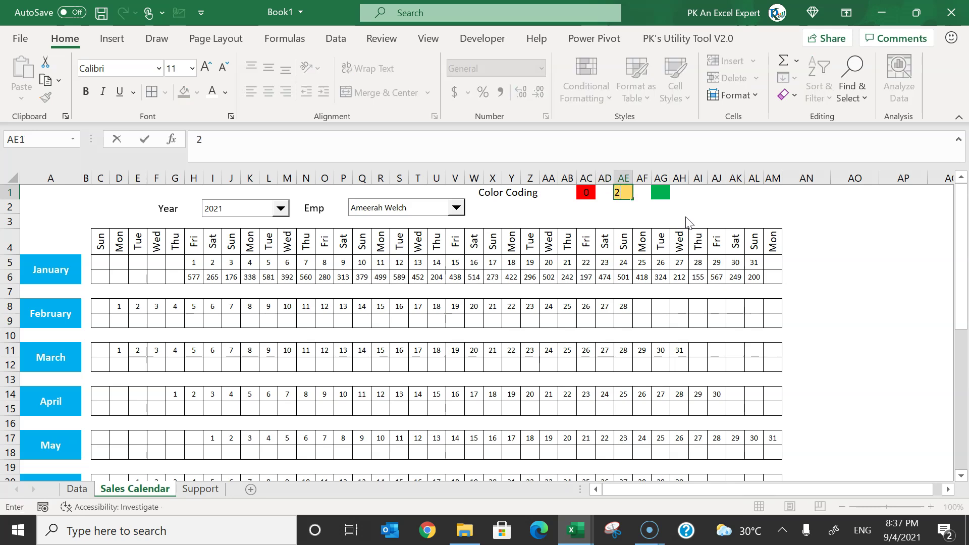
pyautogui.press('Tab')
pyautogui.press('Tab')
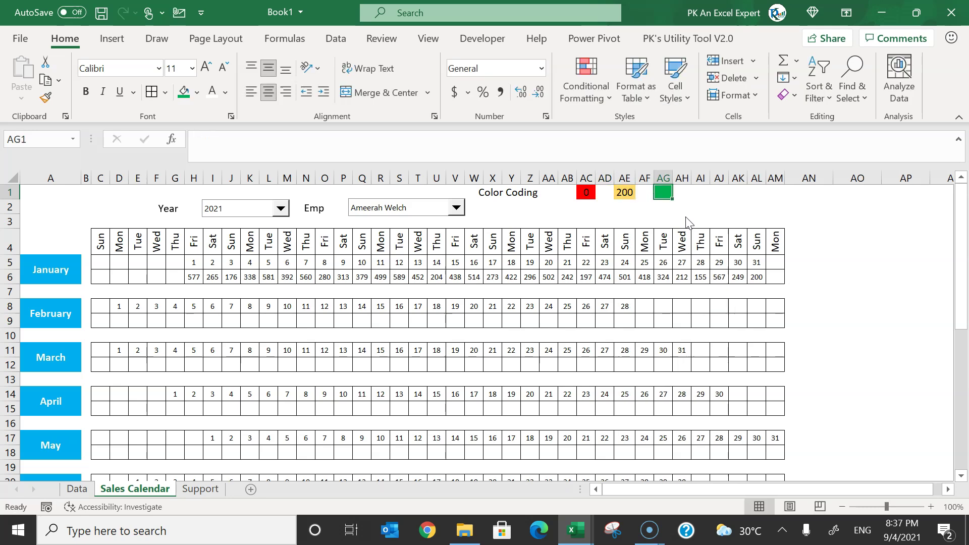
pyautogui.write('400')
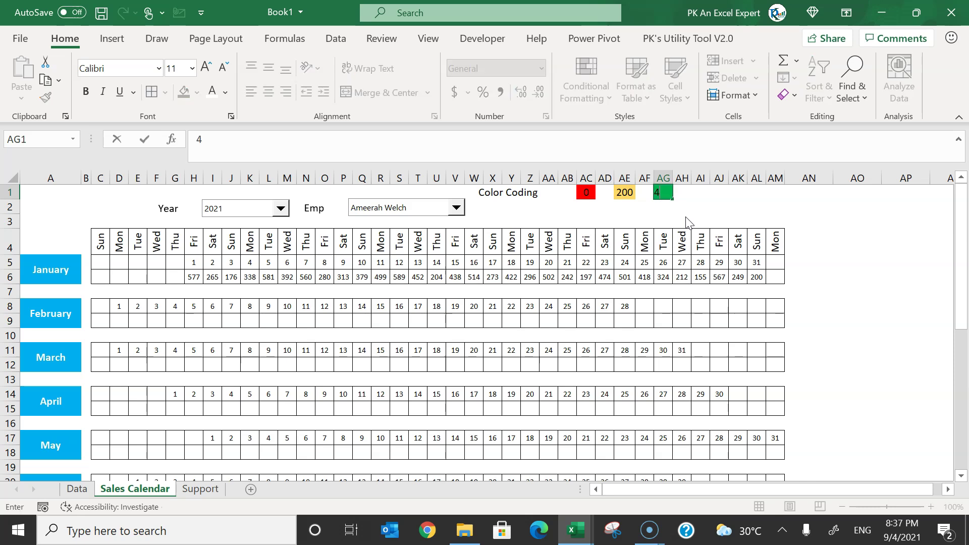
# Format the threshold cells AC1:AG1 with smaller white text.
pyautogui.hotkey('shift', 'Left')
pyautogui.hotkey('shift', 'Left')
pyautogui.hotkey('shift', 'Left')
pyautogui.hotkey('shift', 'Left')
pyautogui.click(222, 67)
pyautogui.click(567, 221)
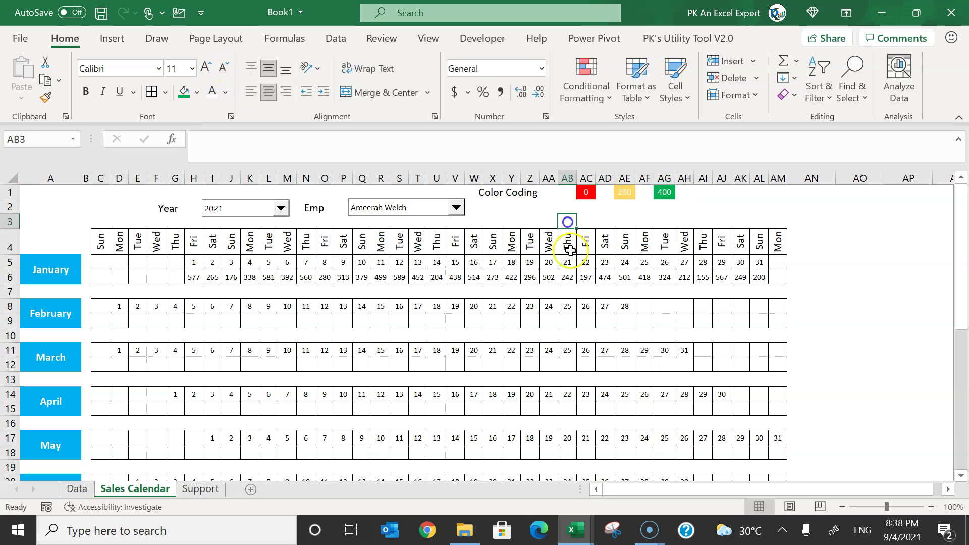
# Create a new conditional formatting rule for the January sales cells C6:AM6 using the 3-Color Scale style.
pyautogui.moveTo(101, 276); pyautogui.dragTo(776, 276)
pyautogui.hotkey('alt', 'h')
pyautogui.write('fs8')
pyautogui.click(607, 97)
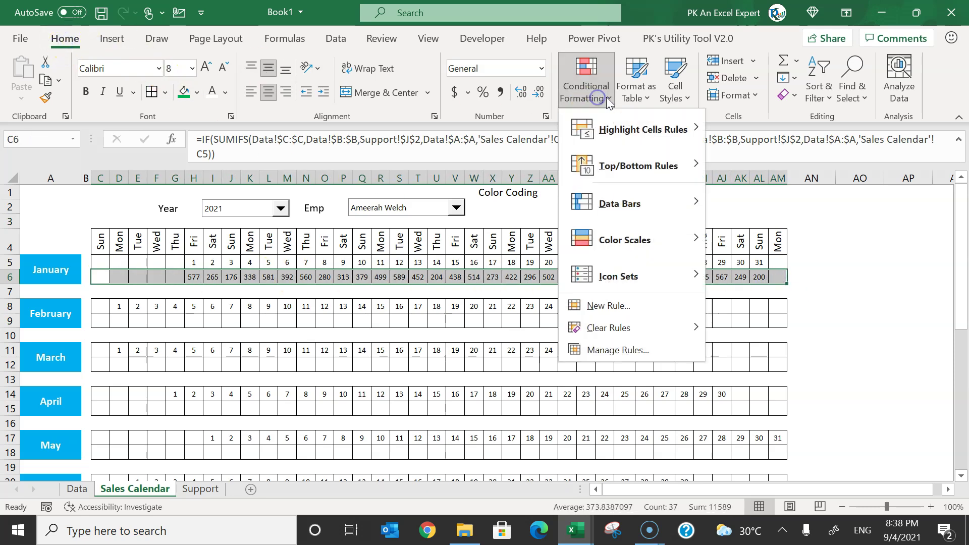
pyautogui.click(616, 306)
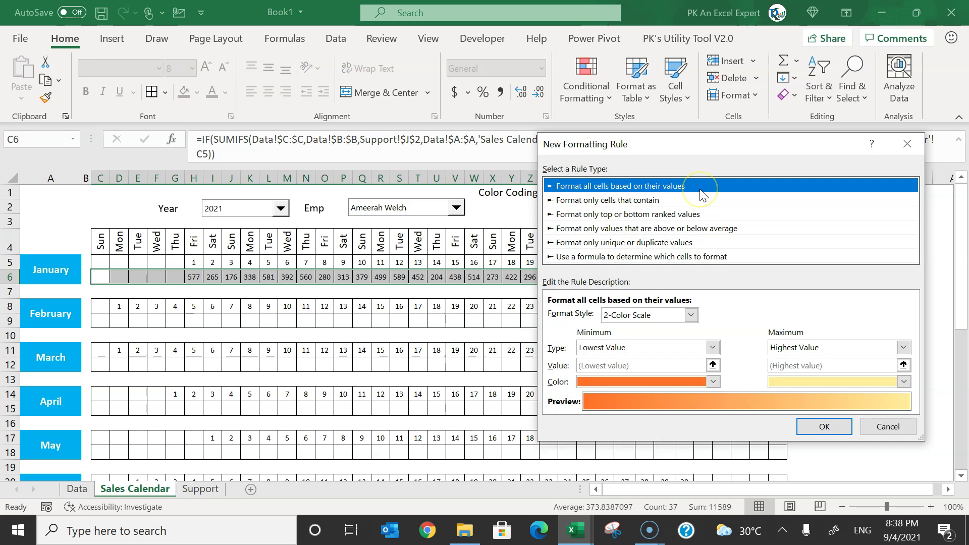
pyautogui.click(622, 321)
pyautogui.click(626, 322)
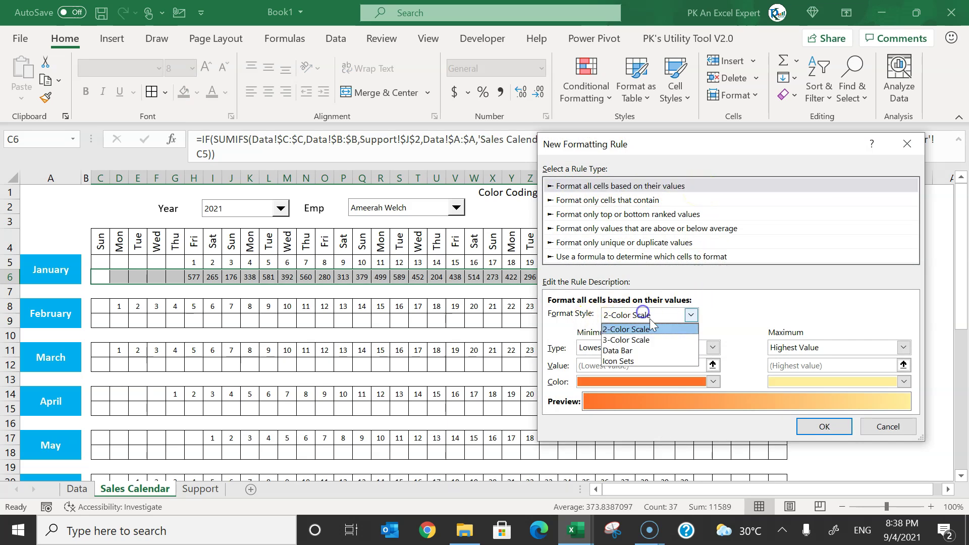
pyautogui.click(669, 340)
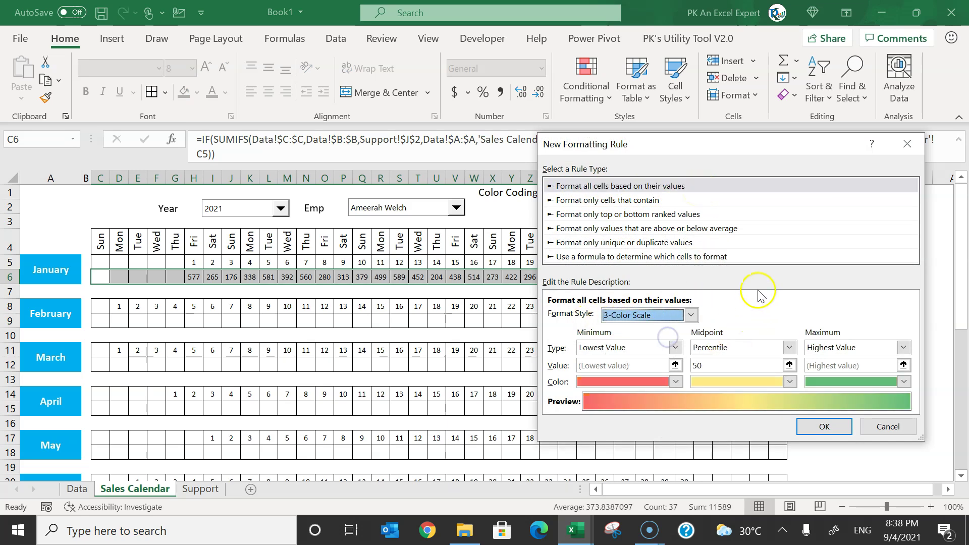
# Set the color scale's minimum to red, its maximum to green and its midpoint to light gold.
pyautogui.click(666, 387)
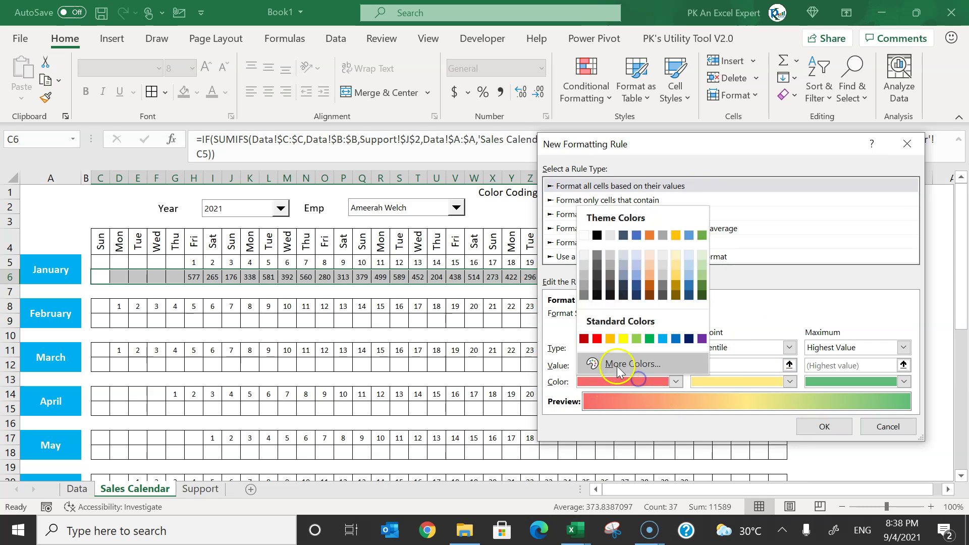
pyautogui.click(600, 340)
pyautogui.click(844, 382)
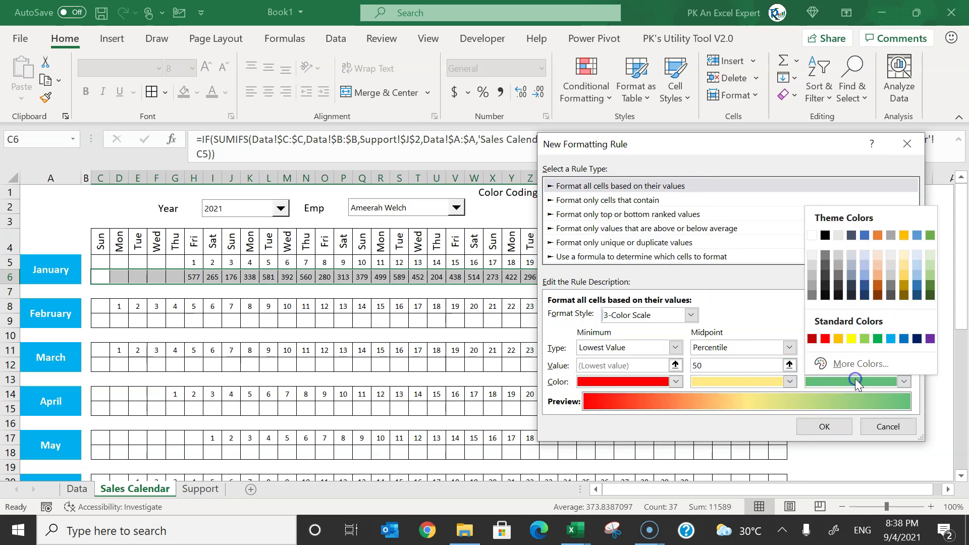
pyautogui.click(878, 339)
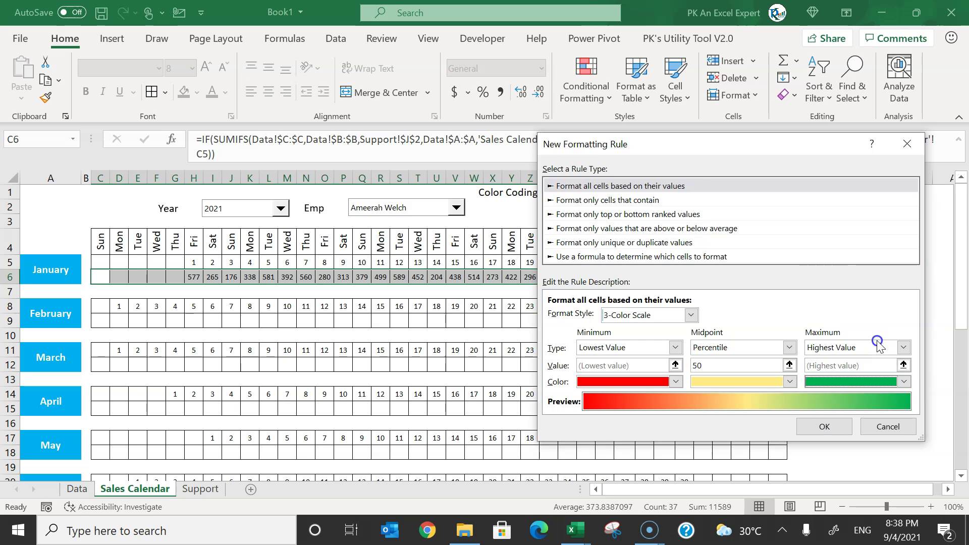
pyautogui.click(787, 382)
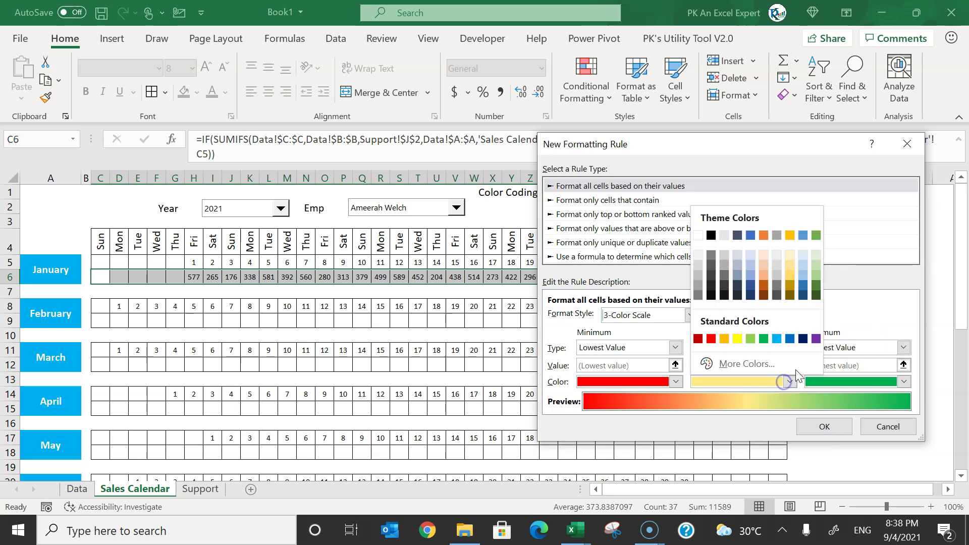
pyautogui.click(791, 270)
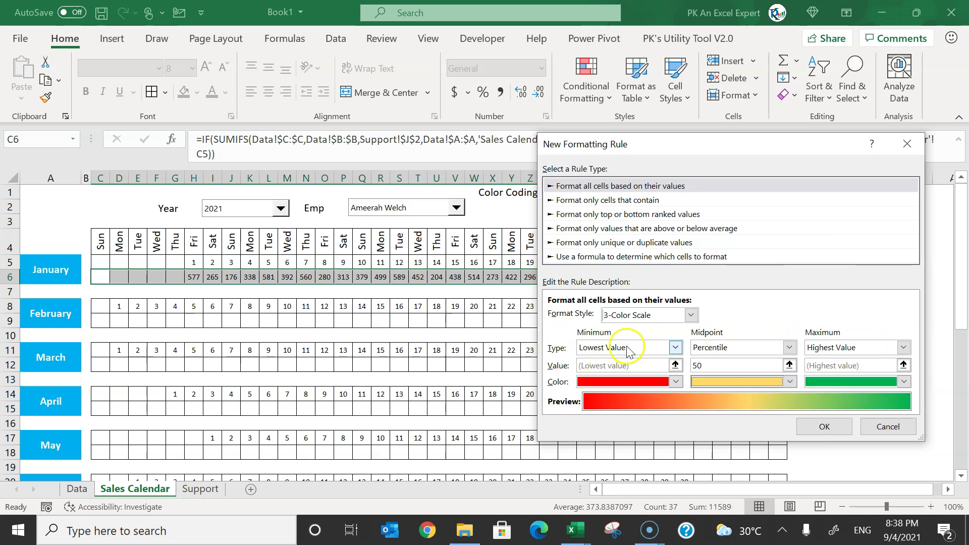
# Set the color scale's Minimum, Midpoint and Maximum types to Number.
pyautogui.click(675, 347)
pyautogui.click(628, 372)
pyautogui.click(727, 348)
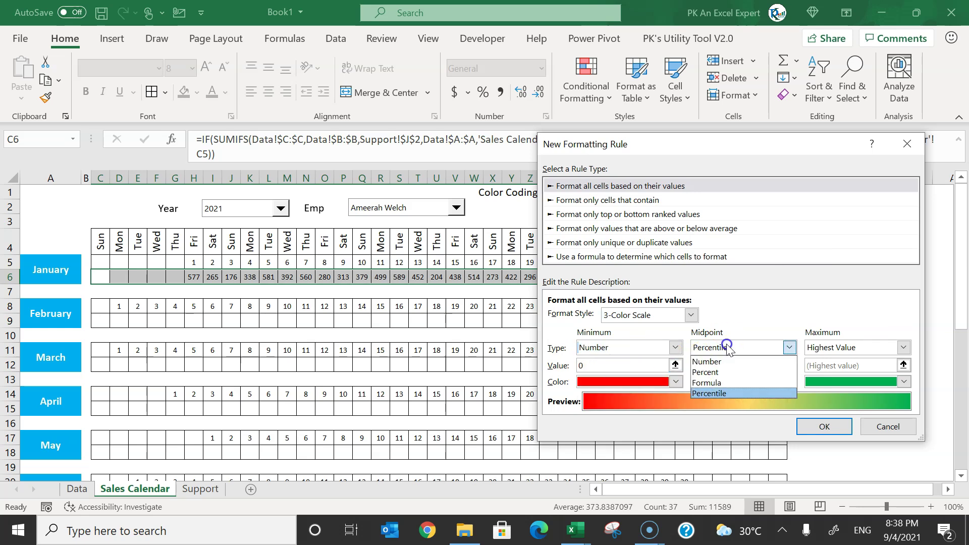
pyautogui.click(727, 361)
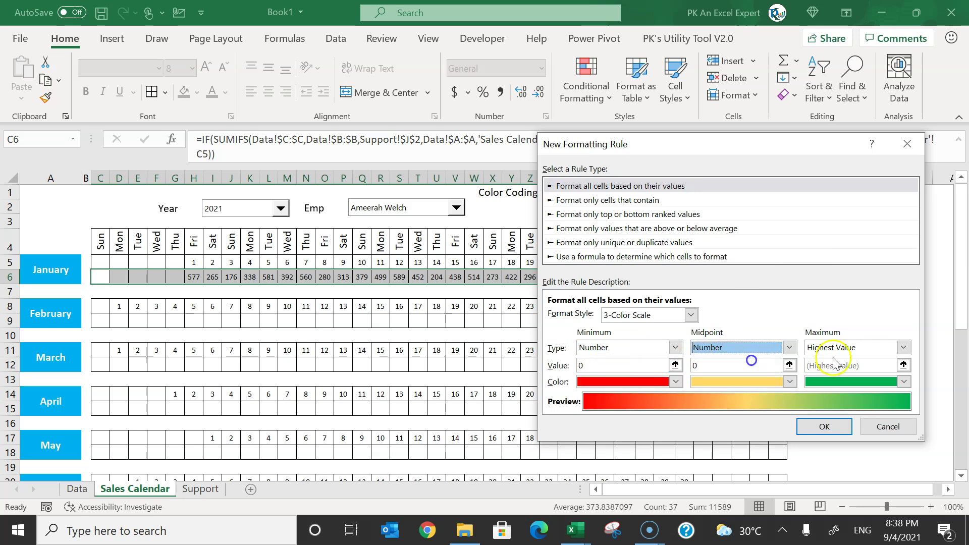
pyautogui.click(840, 348)
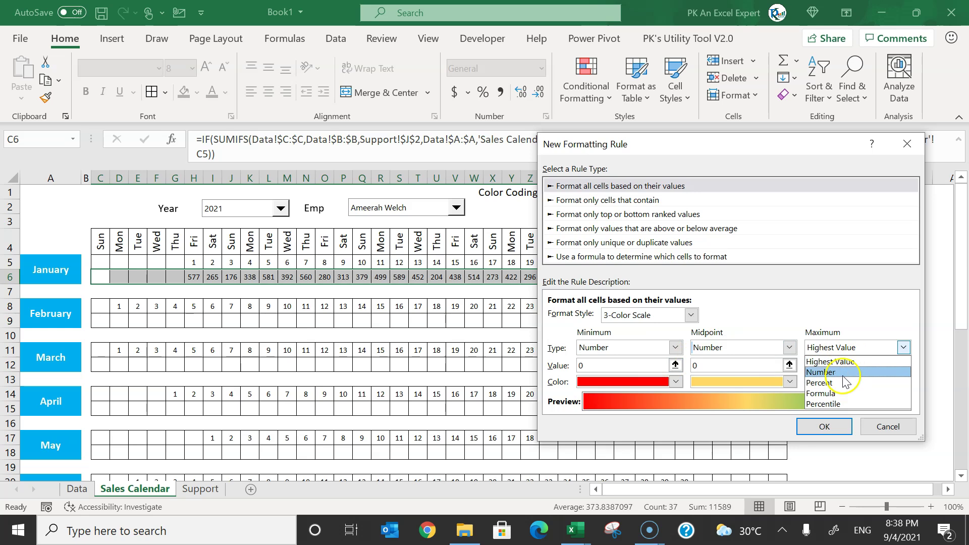
pyautogui.click(840, 372)
# Link the color scale's Minimum value to the red threshold cell with =$AC$1.
pyautogui.click(606, 366)
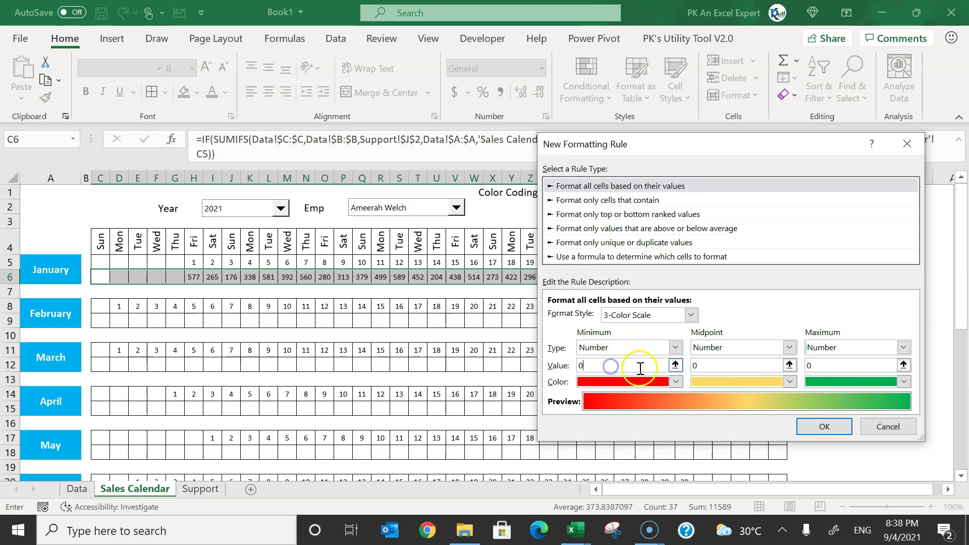
pyautogui.click(675, 366)
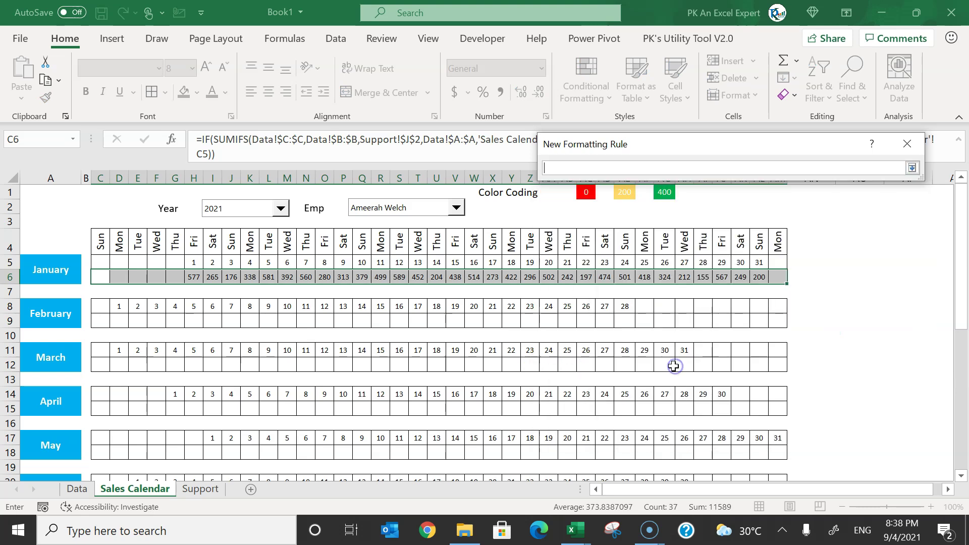
pyautogui.click(586, 193)
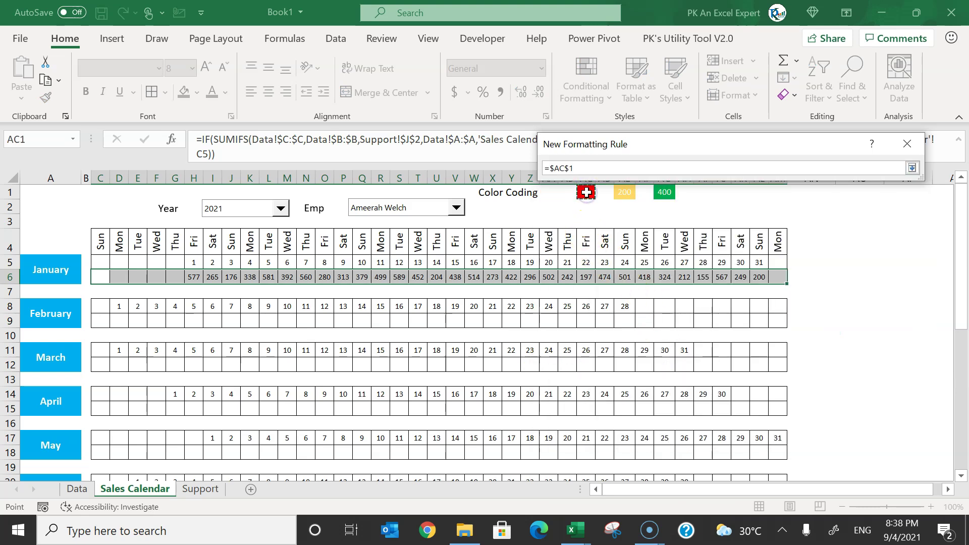
pyautogui.click(911, 168)
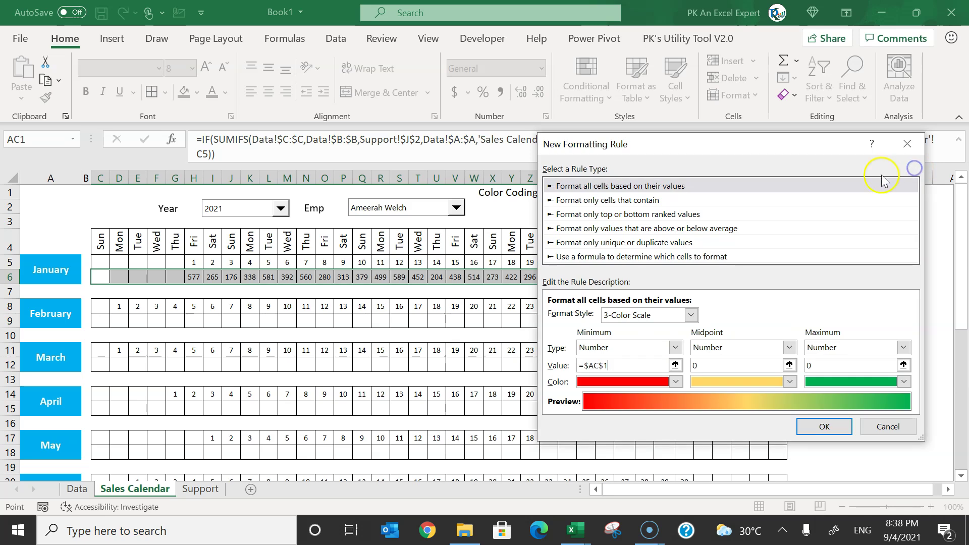
# Link the color scale's Midpoint value to the gold threshold cell with =$AE$1.
pyautogui.click(746, 368)
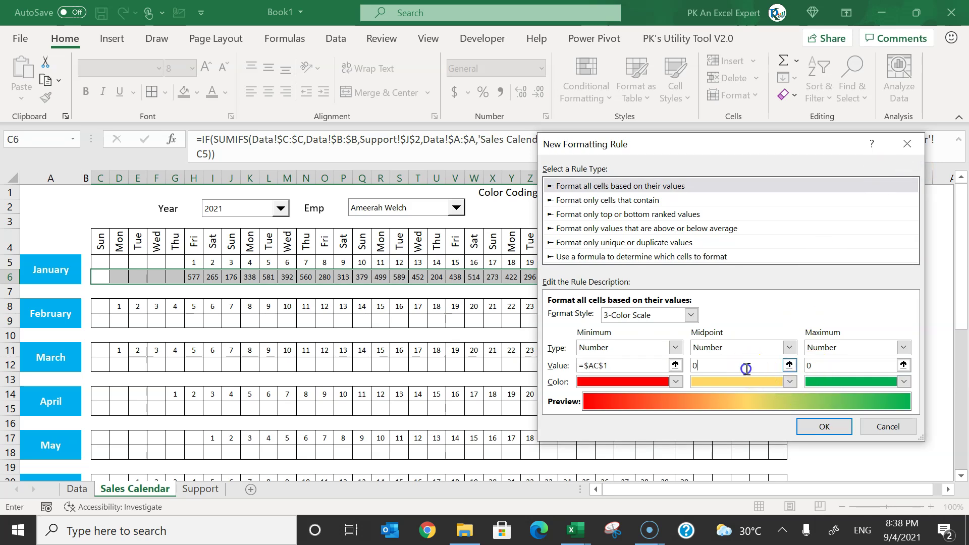
pyautogui.click(749, 364)
pyautogui.click(791, 367)
pyautogui.click(626, 192)
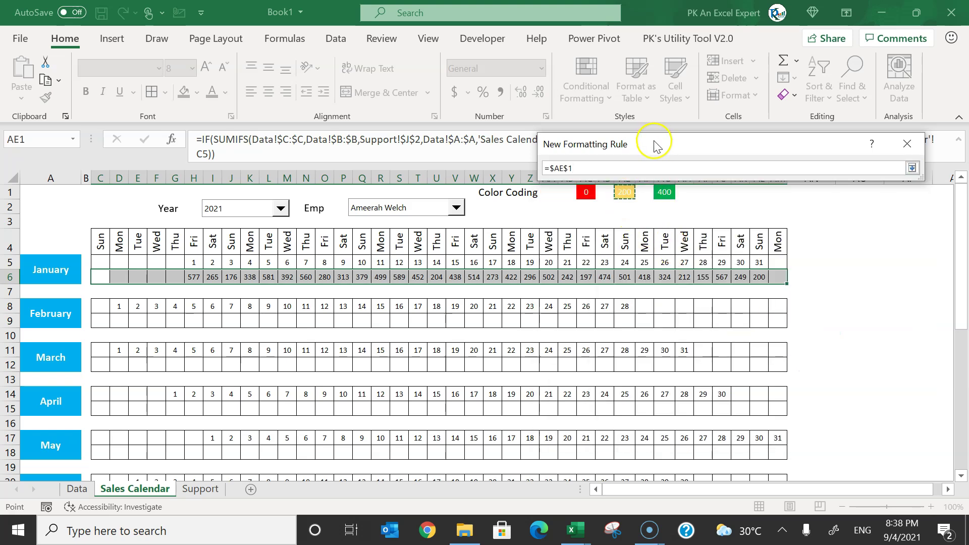
pyautogui.moveTo(655, 146); pyautogui.dragTo(650, 114)
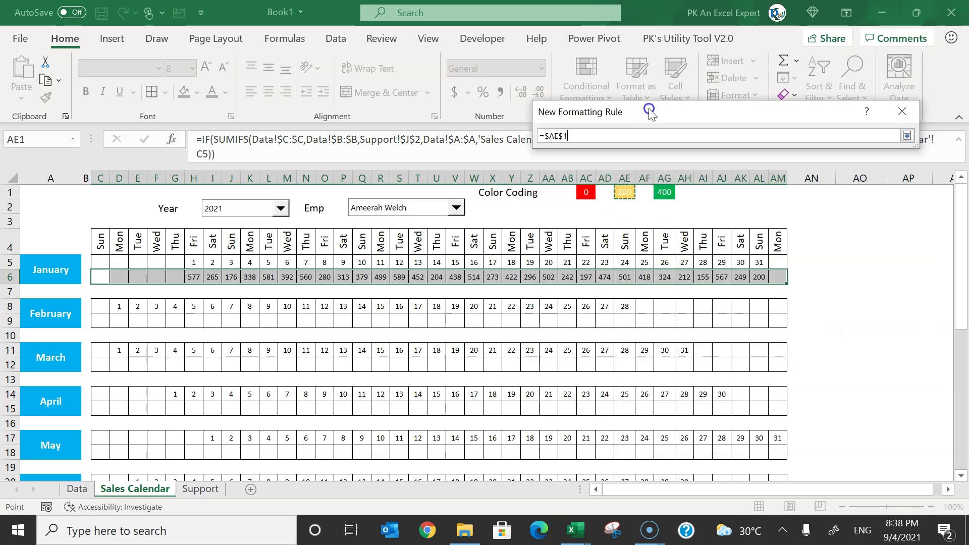
pyautogui.click(907, 136)
# Link the color scale's Maximum value to =$AG$1 and apply the rule to the January sales cells.
pyautogui.click(831, 333)
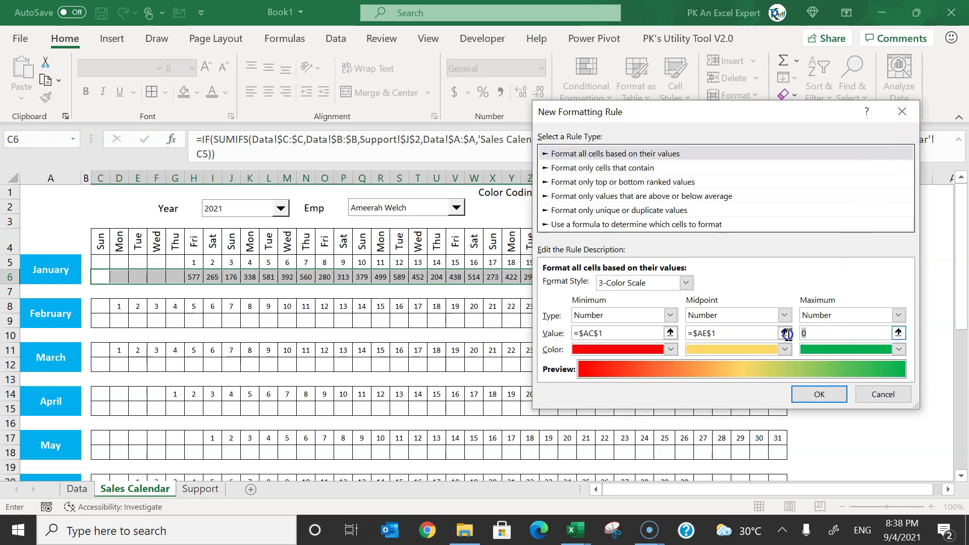
pyautogui.click(899, 333)
pyautogui.click(664, 191)
pyautogui.click(907, 137)
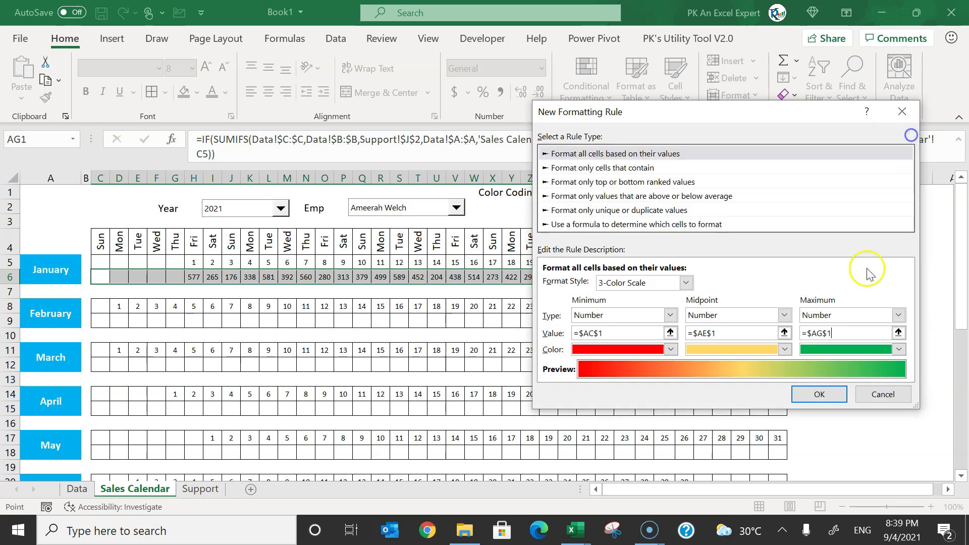
pyautogui.click(822, 391)
pyautogui.click(585, 333)
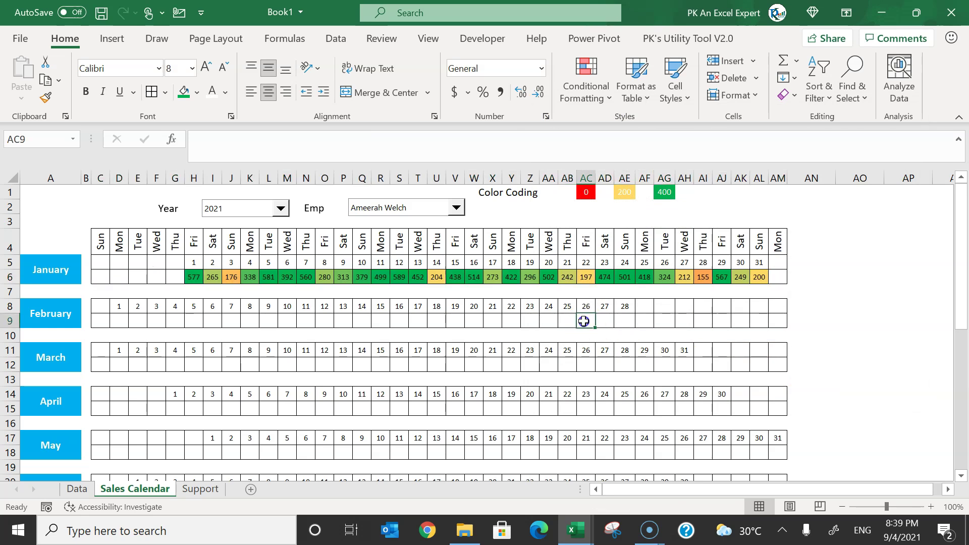
# Change the font color of the January sales cells C6:AM6 to white.
pyautogui.moveTo(103, 276); pyautogui.dragTo(778, 275)
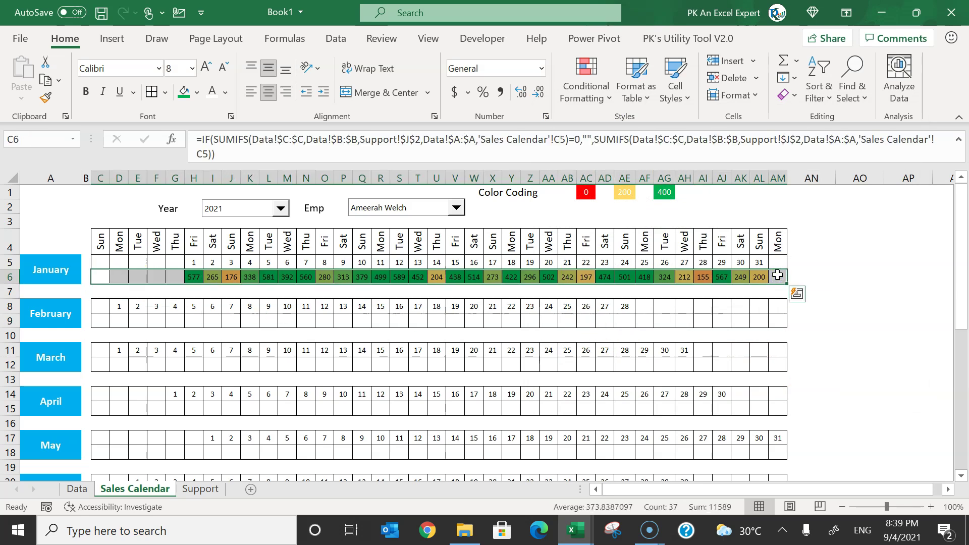
pyautogui.click(212, 92)
pyautogui.click(633, 356)
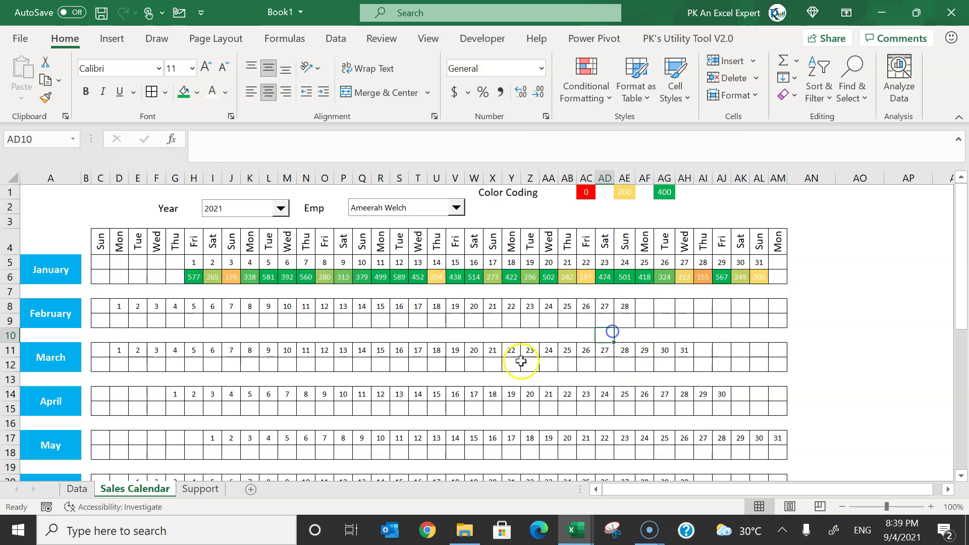
# Apply a custom number format made only of semicolons to C6:AM6 so the January sales numbers are hidden.
pyautogui.moveTo(100, 276); pyautogui.dragTo(777, 277)
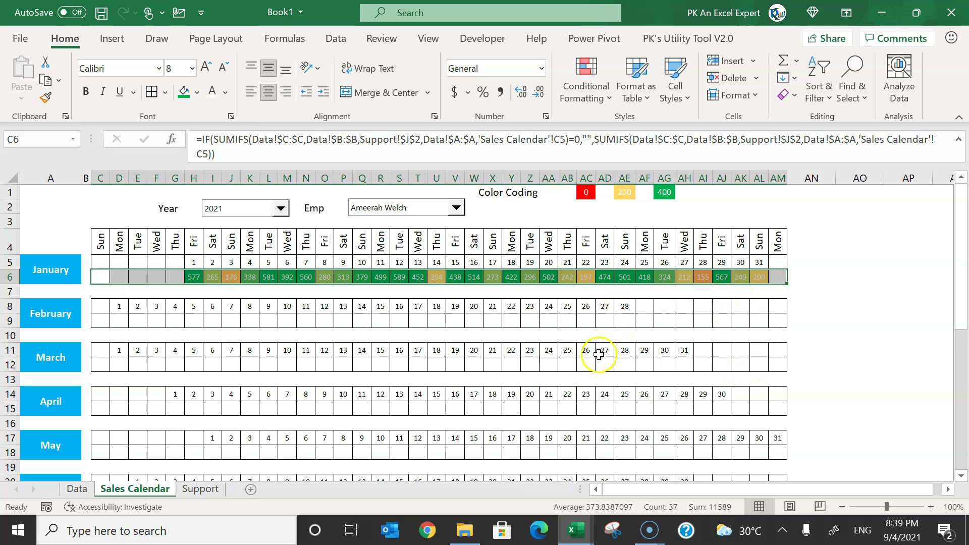
pyautogui.rightClick(757, 279)
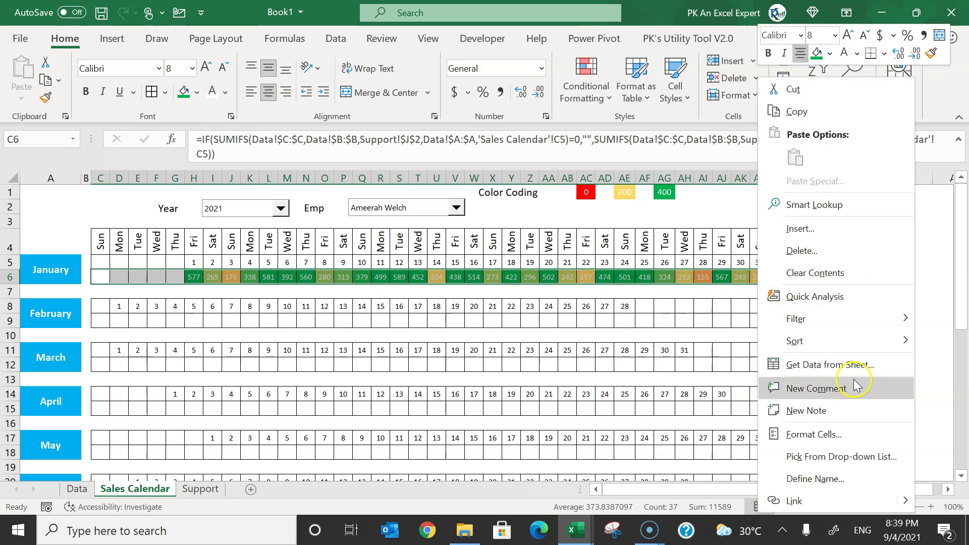
pyautogui.click(827, 435)
pyautogui.click(599, 310)
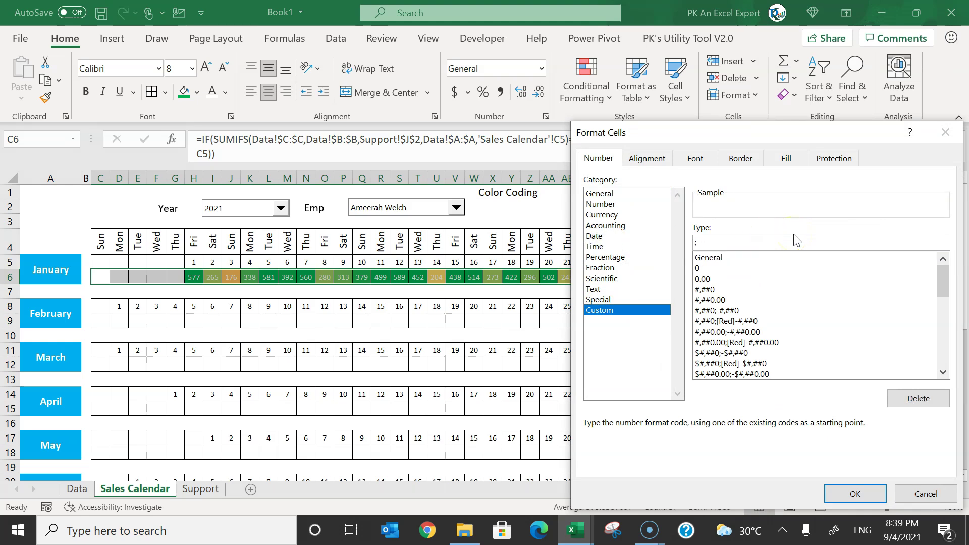
pyautogui.click(852, 494)
pyautogui.click(437, 350)
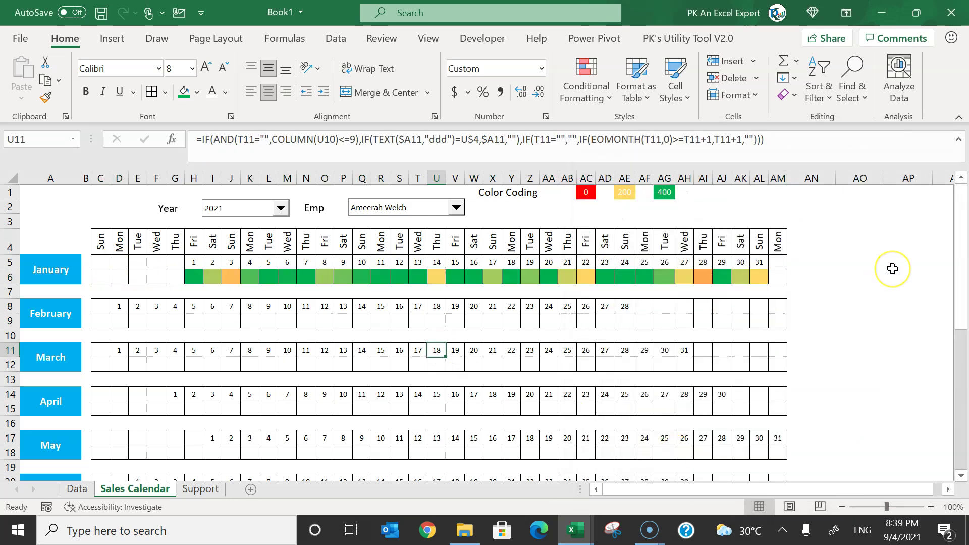
# Copy the January sales row C6:AM6 into the February, March and April sales rows, starting in column C.
pyautogui.moveTo(101, 278); pyautogui.dragTo(720, 273)
pyautogui.hotkey('ctrl', 'c')
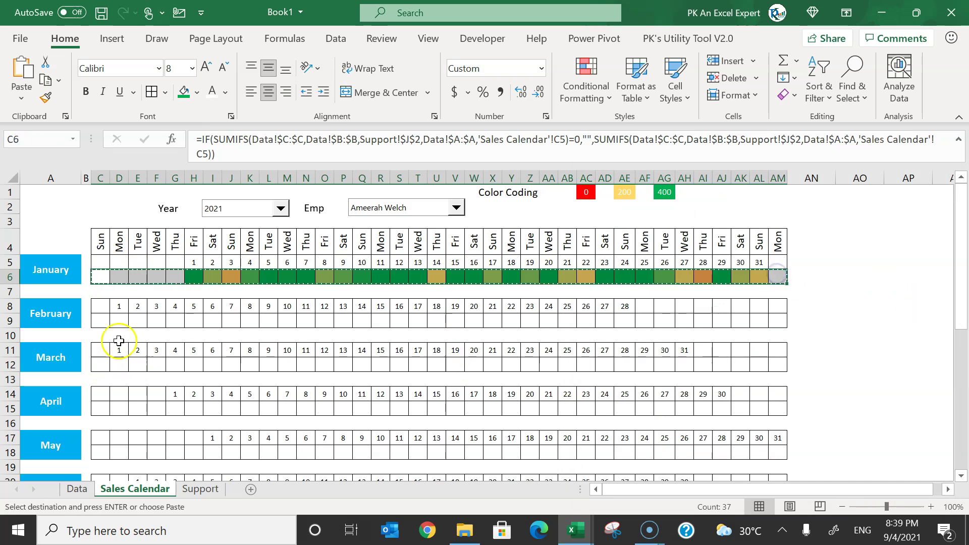
pyautogui.click(104, 320)
pyautogui.hotkey('ctrl', 'v')
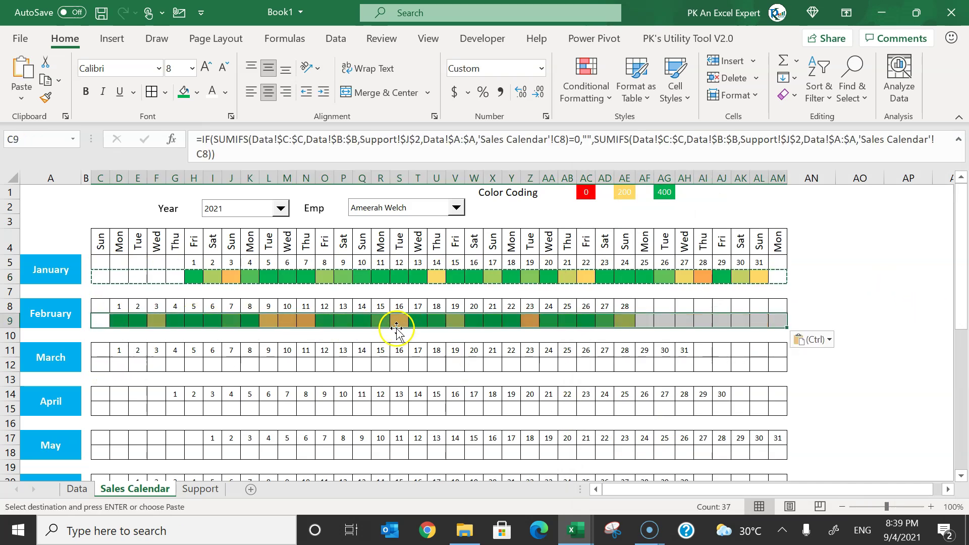
pyautogui.click(100, 364)
pyautogui.hotkey('ctrl', 'v')
pyautogui.click(100, 408)
pyautogui.hotkey('ctrl', 'v')
# Paste the copied January sales row into the sales rows of the remaining months, May through December.
pyautogui.scroll(-2, 336, 396)
pyautogui.click(100, 398)
pyautogui.hotkey('ctrl', 'v')
pyautogui.scroll(-2, 418, 405)
pyautogui.click(100, 440)
pyautogui.hotkey('ctrl', 'v')
pyautogui.click(103, 392)
pyautogui.hotkey('ctrl', 'v')
pyautogui.click(106, 439)
pyautogui.hotkey('ctrl', 'v')
pyautogui.click(108, 395)
pyautogui.hotkey('ctrl', 'v')
# Set the Year drop-down to 2020 and Emp to the sixth employee in the list, and check the colors across all months.
pyautogui.scroll(8, 495, 348)
pyautogui.click(257, 209)
pyautogui.click(249, 229)
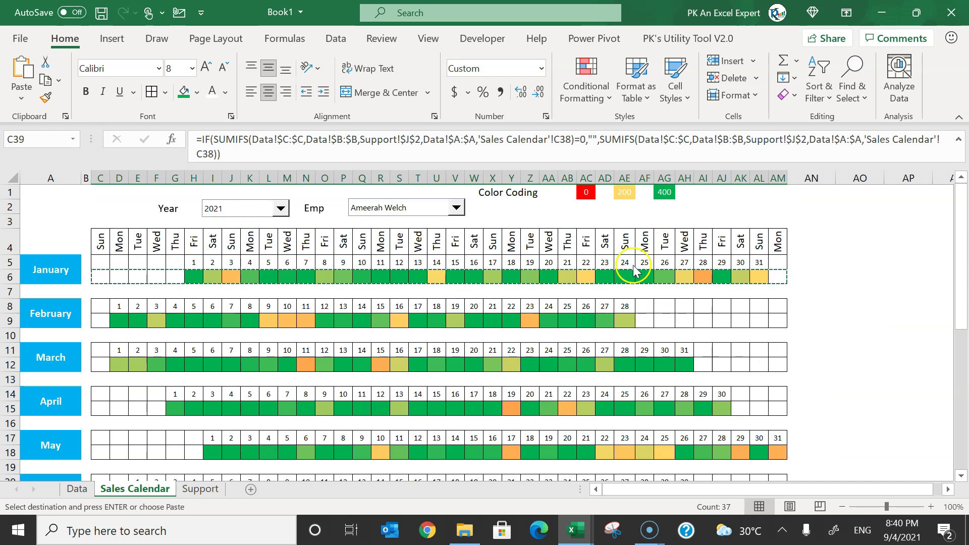
pyautogui.click(402, 208)
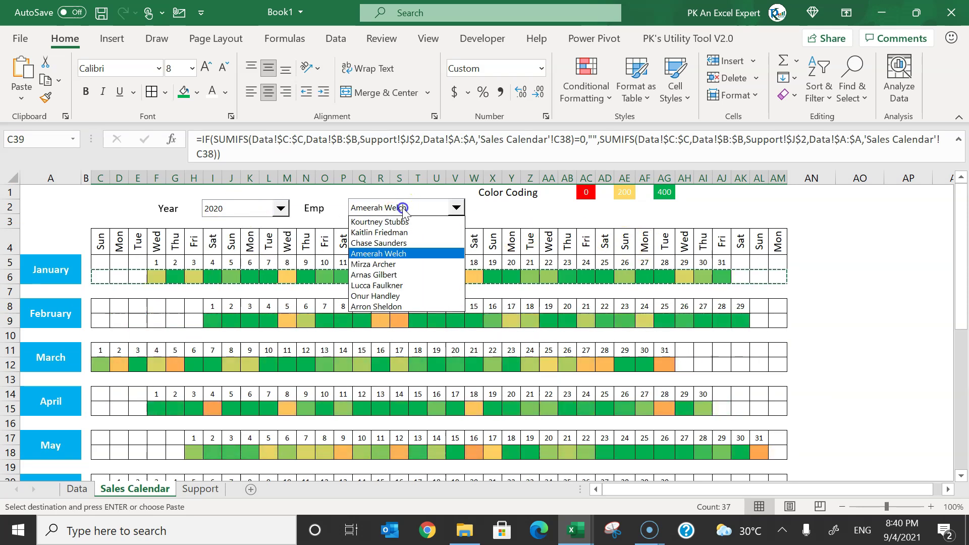
pyautogui.click(391, 278)
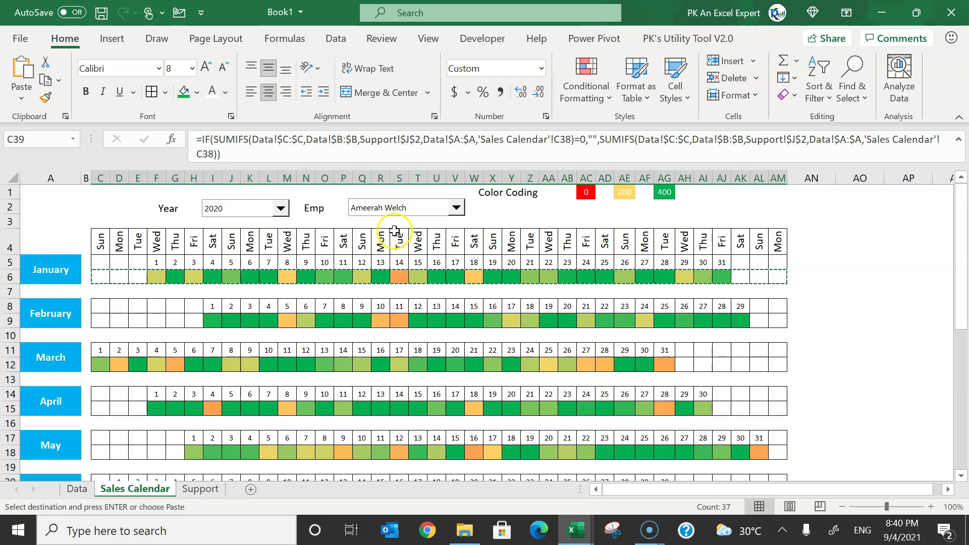
pyautogui.click(776, 347)
pyautogui.scroll(-4, 778, 346)
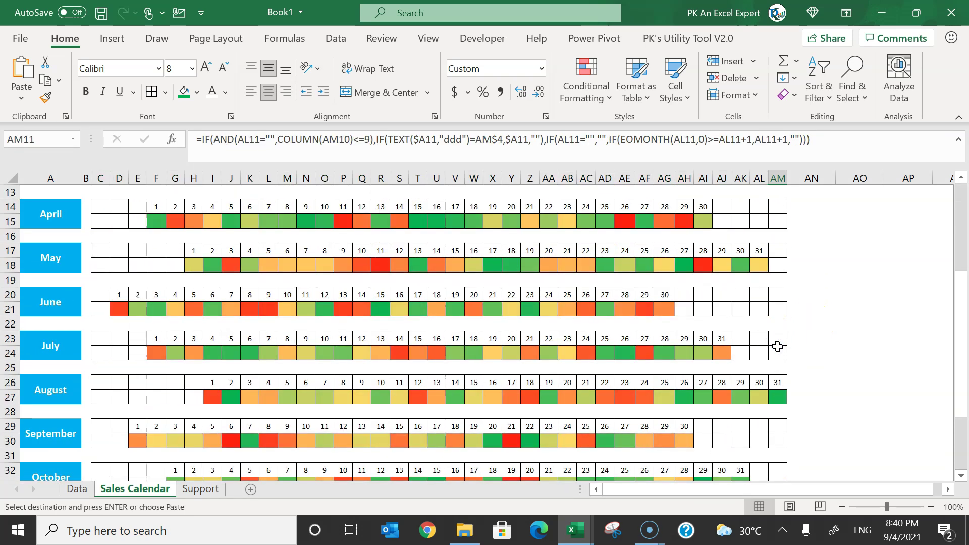
pyautogui.scroll(-3, 777, 346)
pyautogui.scroll(7, 777, 346)
pyautogui.click(567, 220)
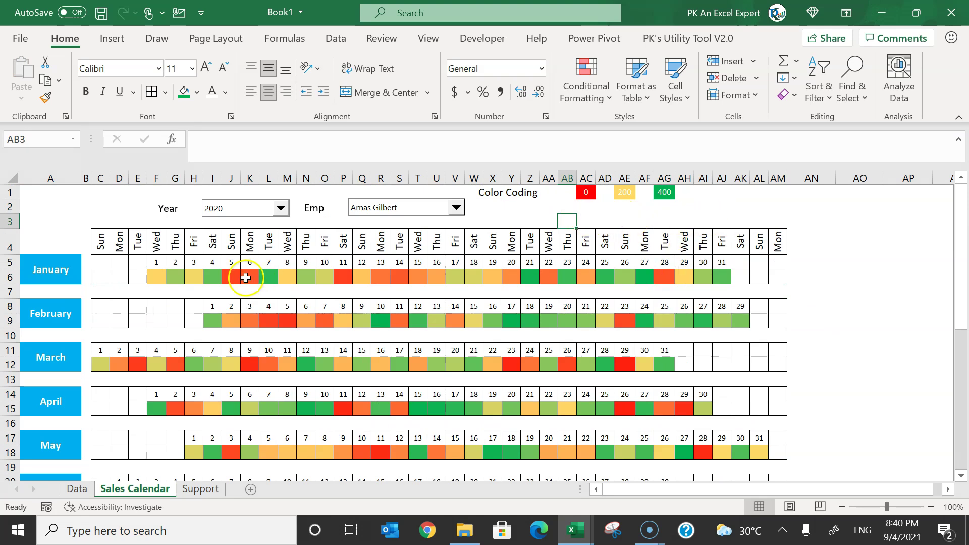
# Insert a form-control check box below the color coding threshold cells and label it "Show Values".
pyautogui.click(605, 207)
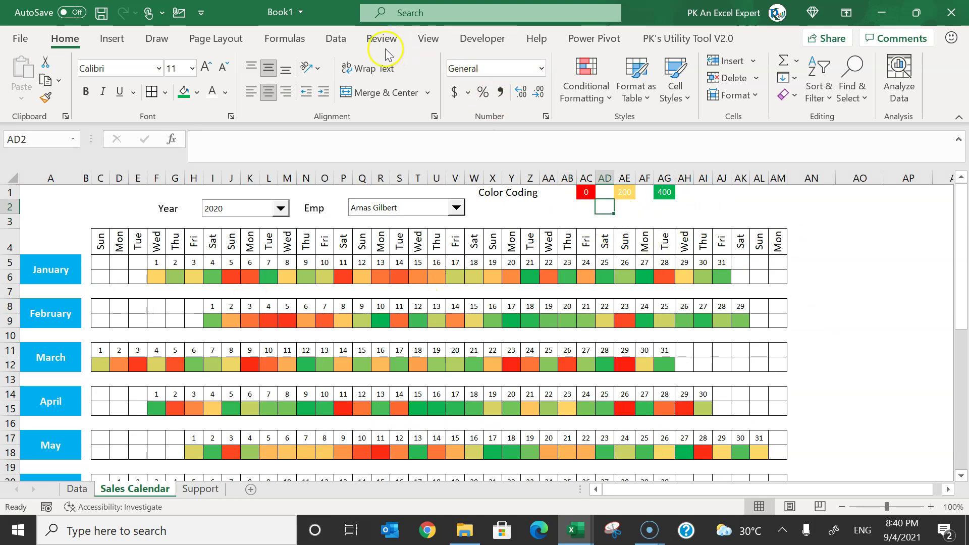
pyautogui.click(480, 38)
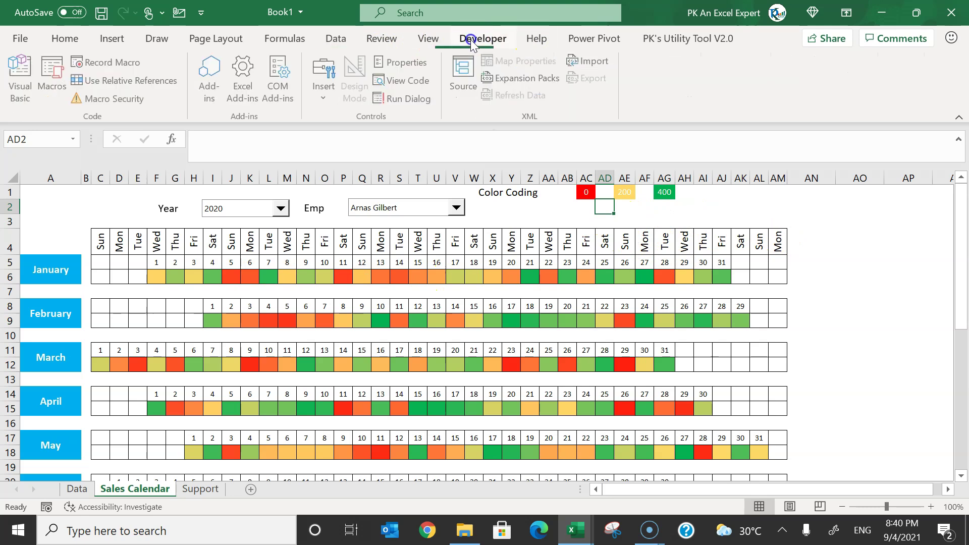
pyautogui.click(325, 86)
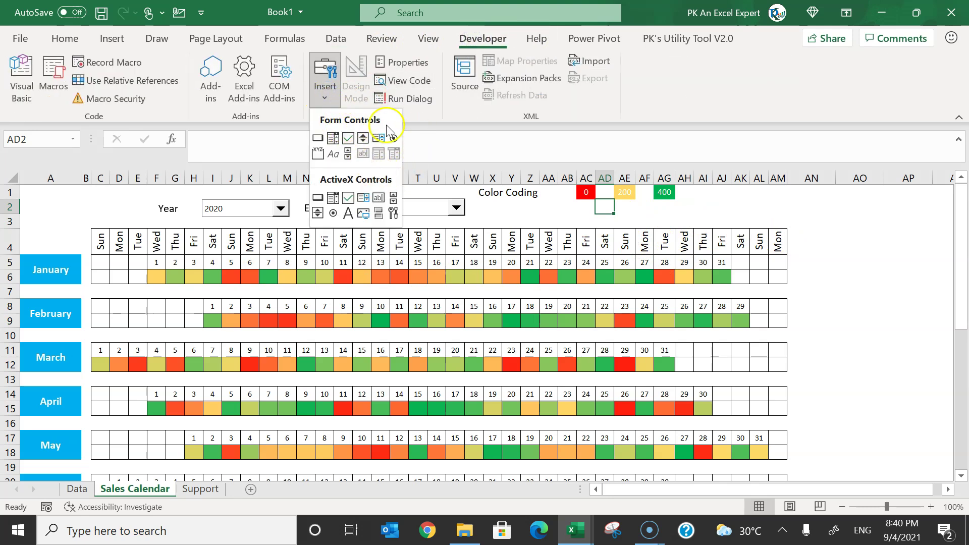
pyautogui.click(349, 138)
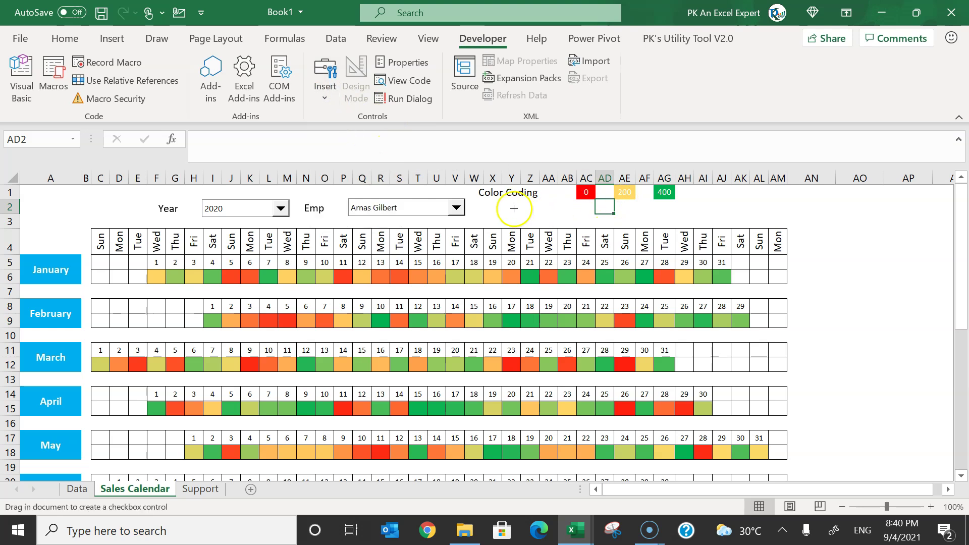
pyautogui.moveTo(575, 206); pyautogui.dragTo(663, 217)
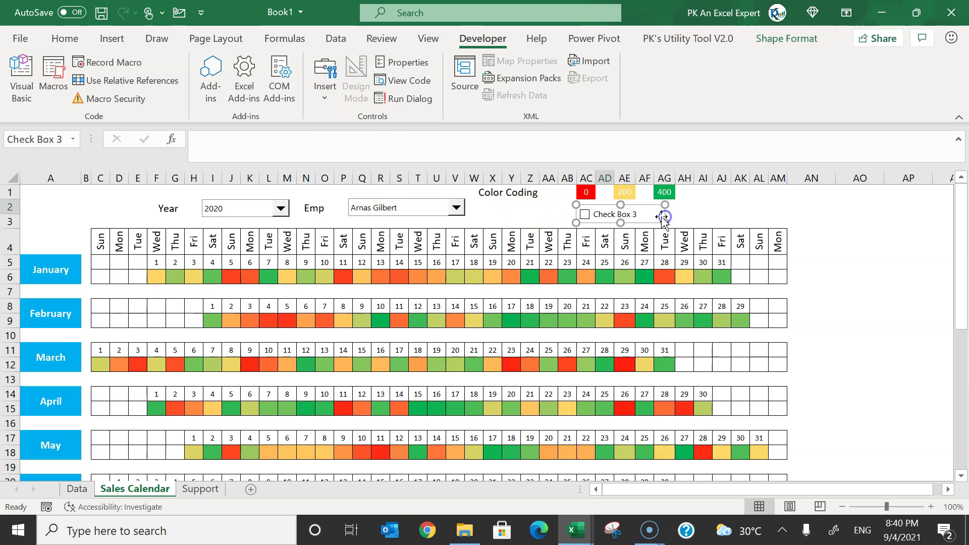
pyautogui.click(609, 212)
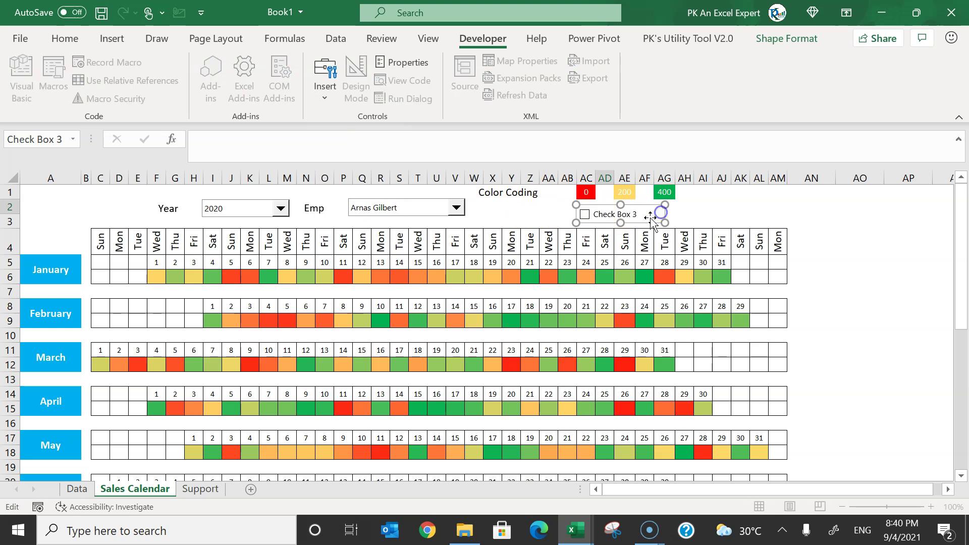
pyautogui.write('Show Value')
pyautogui.click(706, 211)
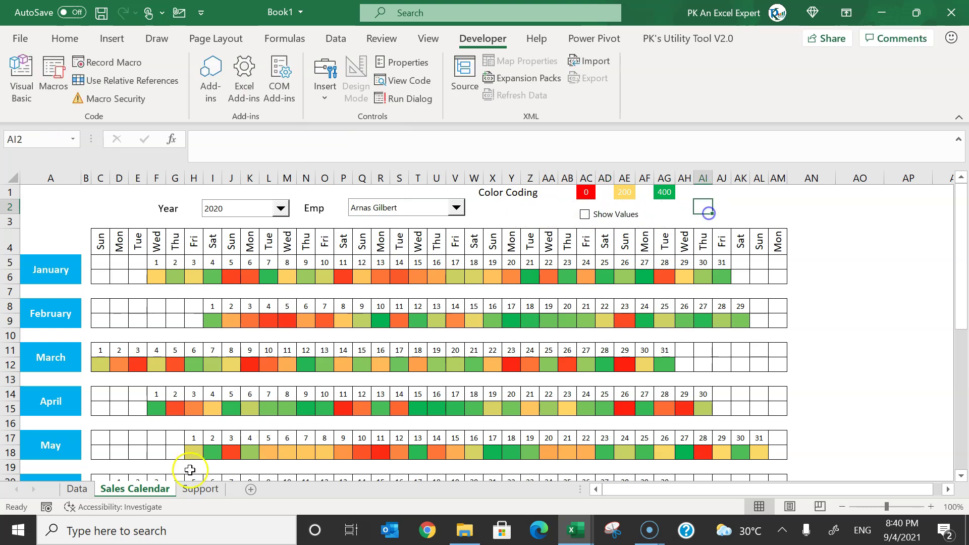
# Enter the label "Show Values" in cell H3 of the Support sheet.
pyautogui.click(200, 488)
pyautogui.click(434, 224)
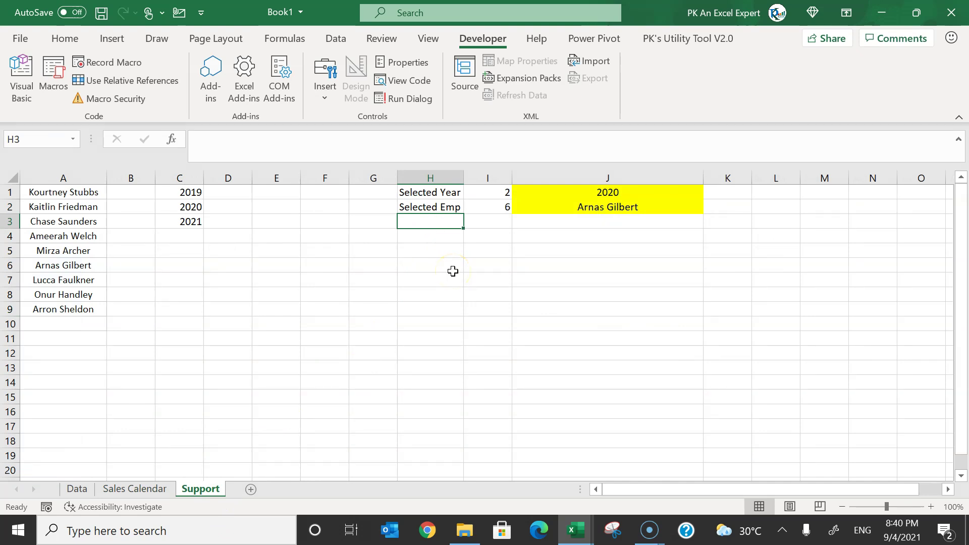
pyautogui.write('Show Va')
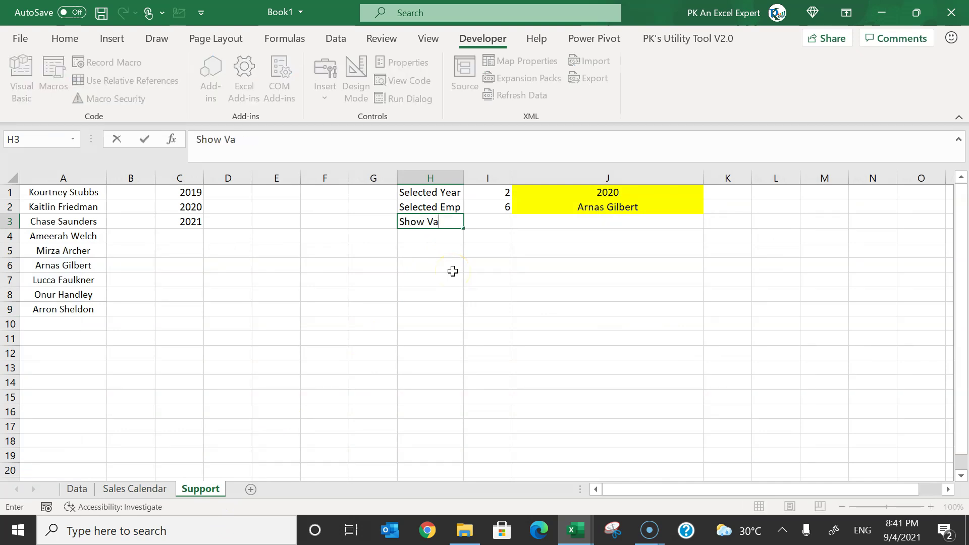
pyautogui.press('Return')
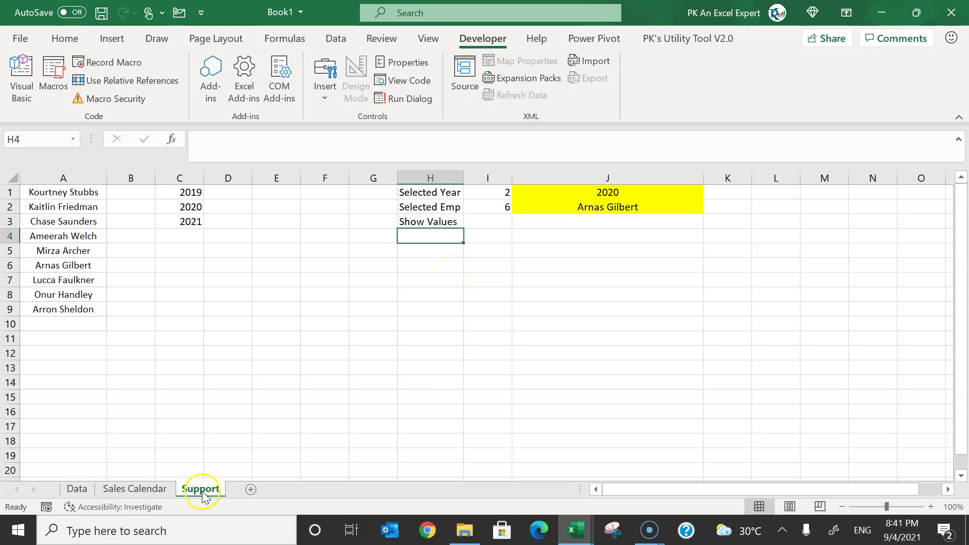
# Link the Show Values check box on the Sales Calendar sheet to cell J3 of the Support sheet.
pyautogui.click(129, 489)
pyautogui.rightClick(623, 218)
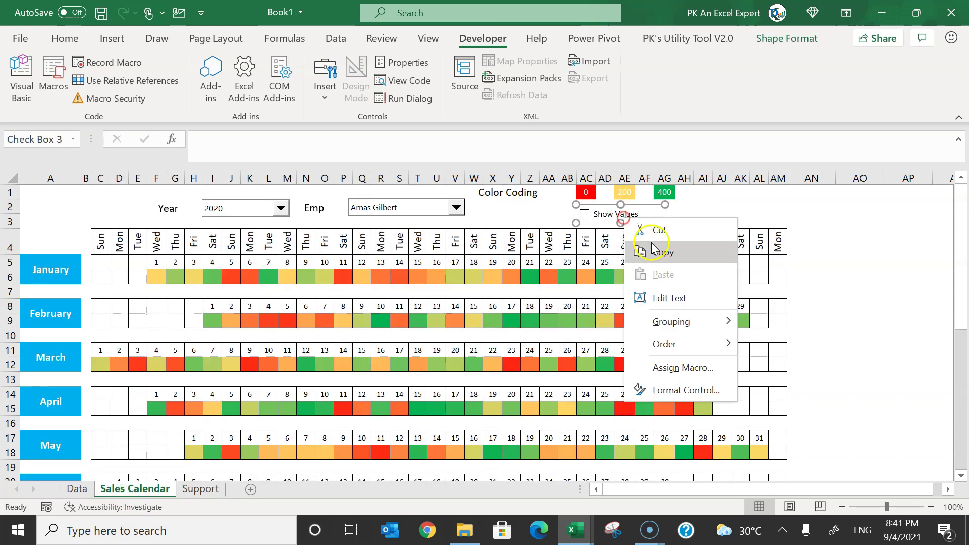
pyautogui.click(686, 391)
pyautogui.click(657, 194)
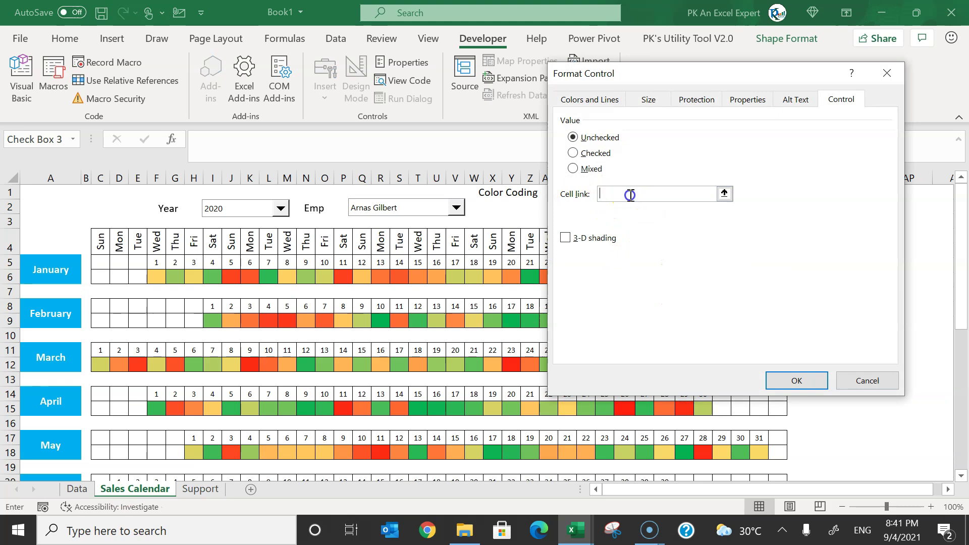
pyautogui.click(200, 488)
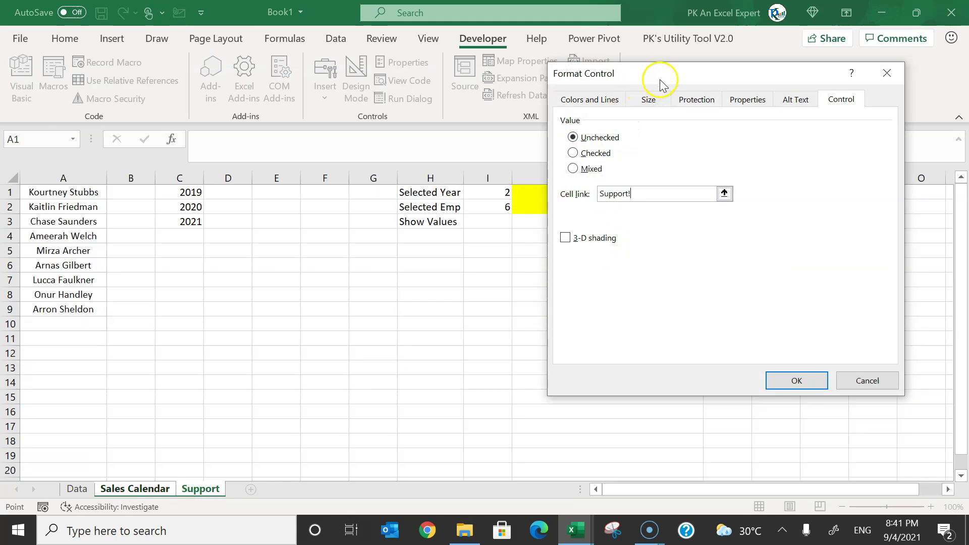
pyautogui.moveTo(662, 80); pyautogui.dragTo(179, 78)
pyautogui.click(588, 225)
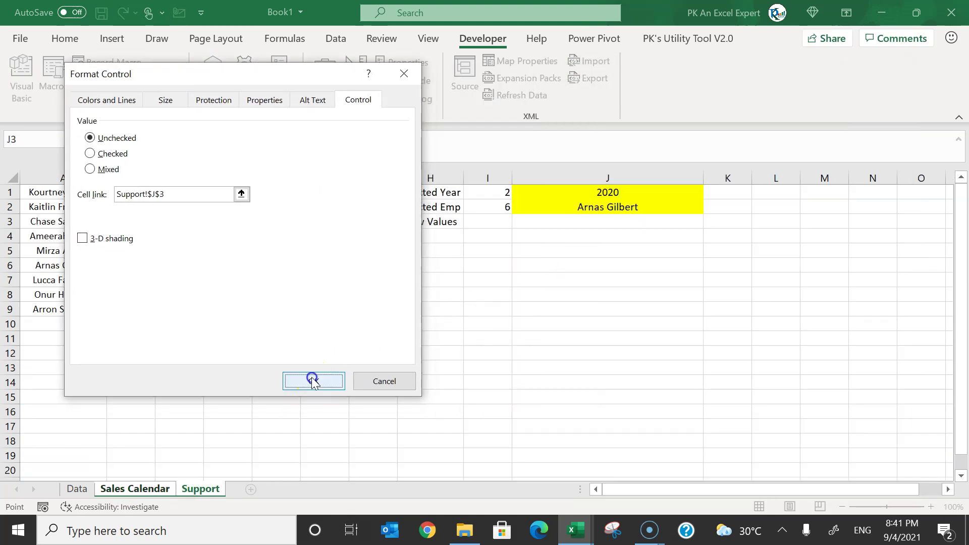
pyautogui.click(314, 381)
# Toggle the Show Values check box on and off, checking the linked cell J3 on the Support sheet each time.
pyautogui.click(583, 216)
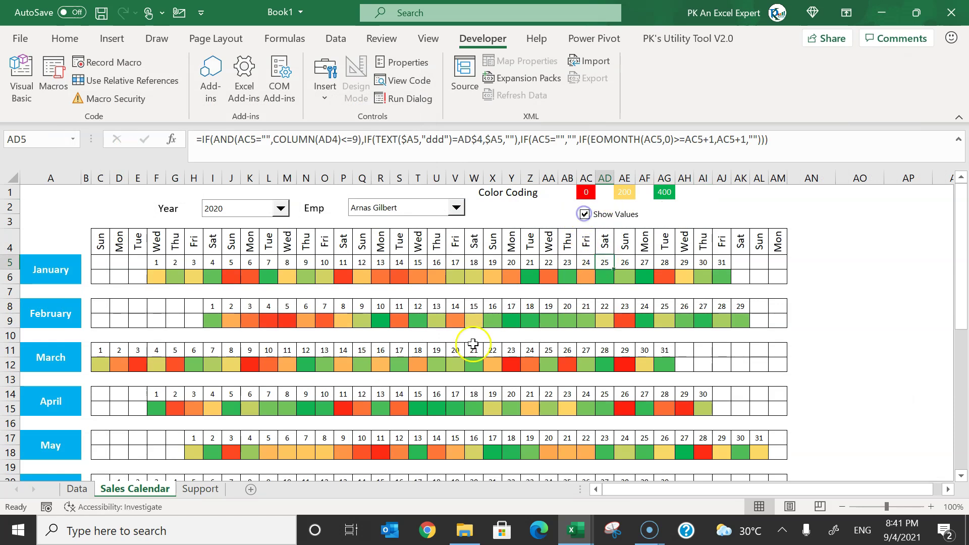
pyautogui.click(200, 489)
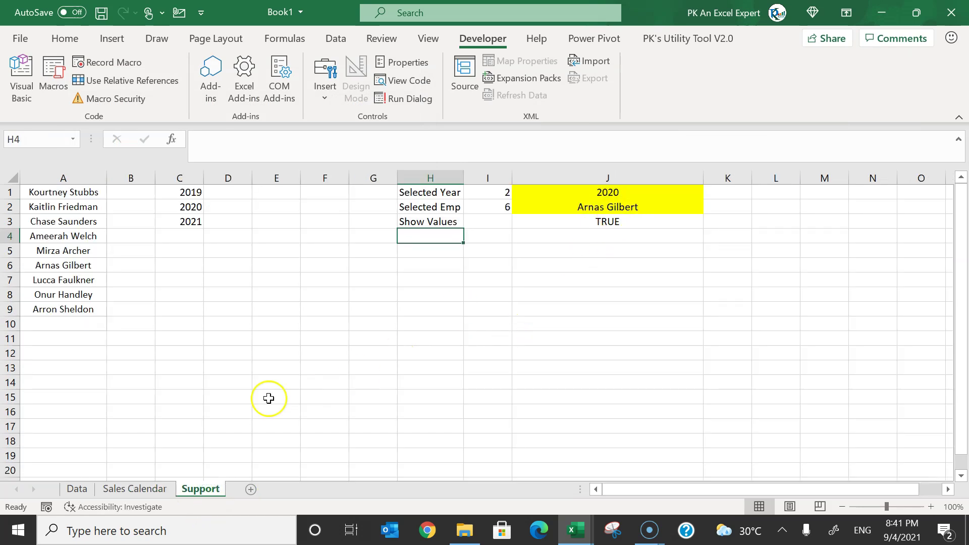
pyautogui.click(135, 488)
pyautogui.click(584, 214)
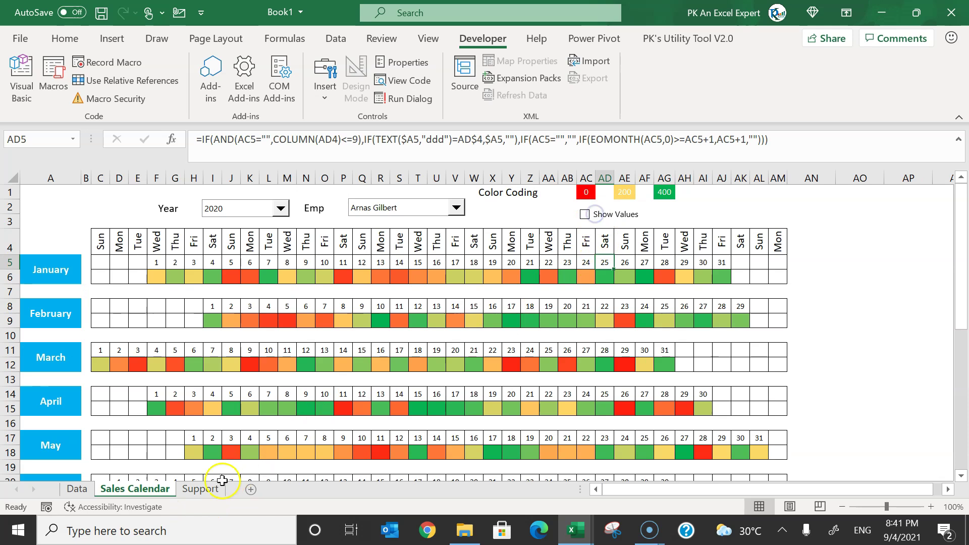
pyautogui.click(201, 489)
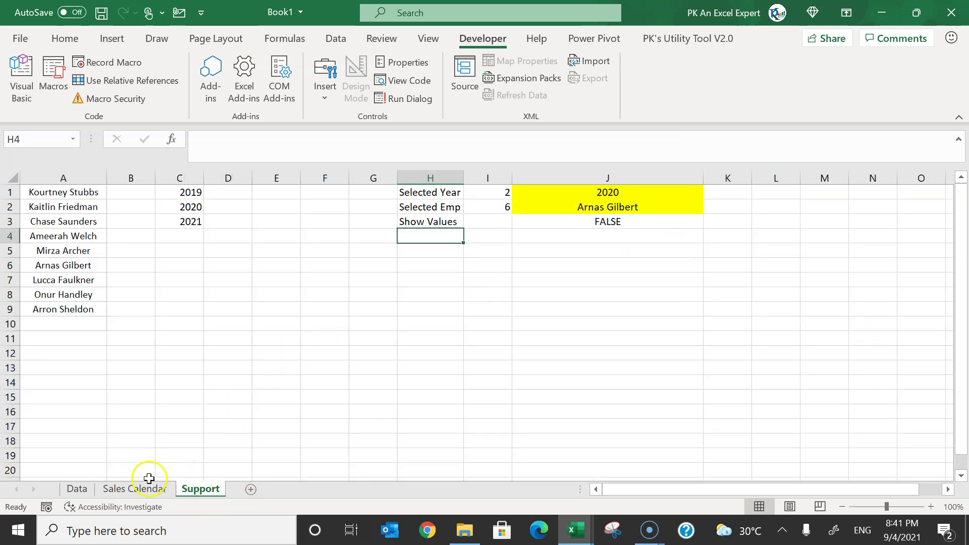
# Start a formula-based conditional formatting rule for January's sales row C6:AM6 on the Sales Calendar sheet, using the formula =Support!$J$3.
pyautogui.click(144, 488)
pyautogui.moveTo(100, 276); pyautogui.dragTo(779, 275)
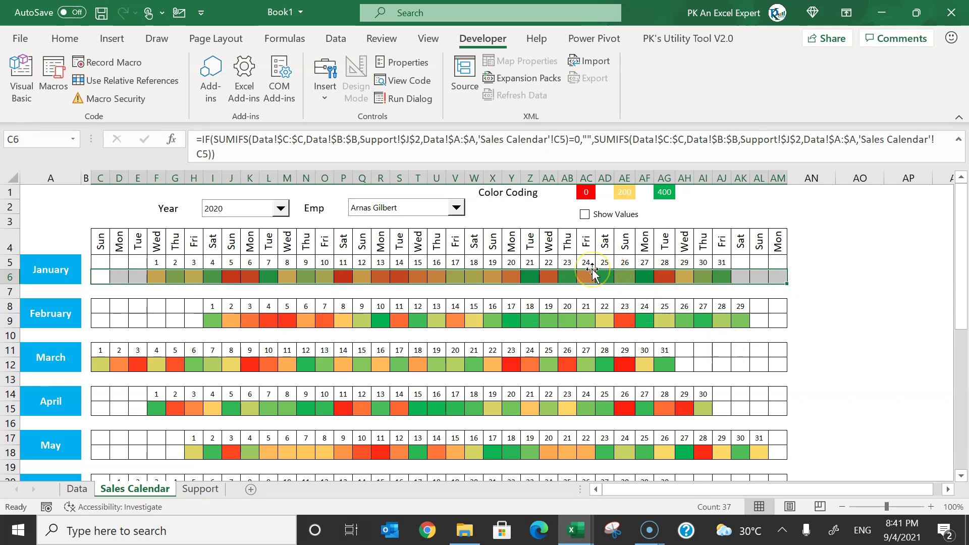
pyautogui.click(67, 41)
pyautogui.click(611, 97)
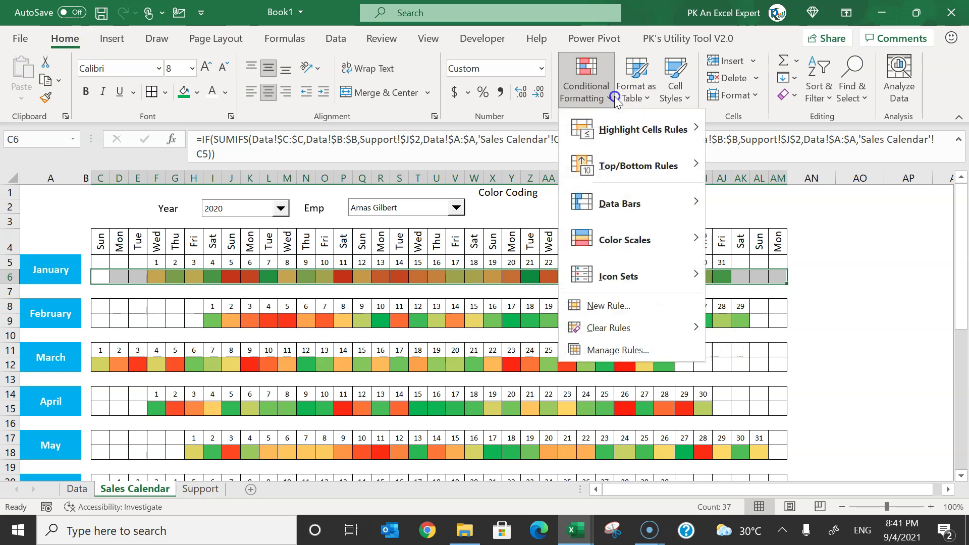
pyautogui.click(629, 306)
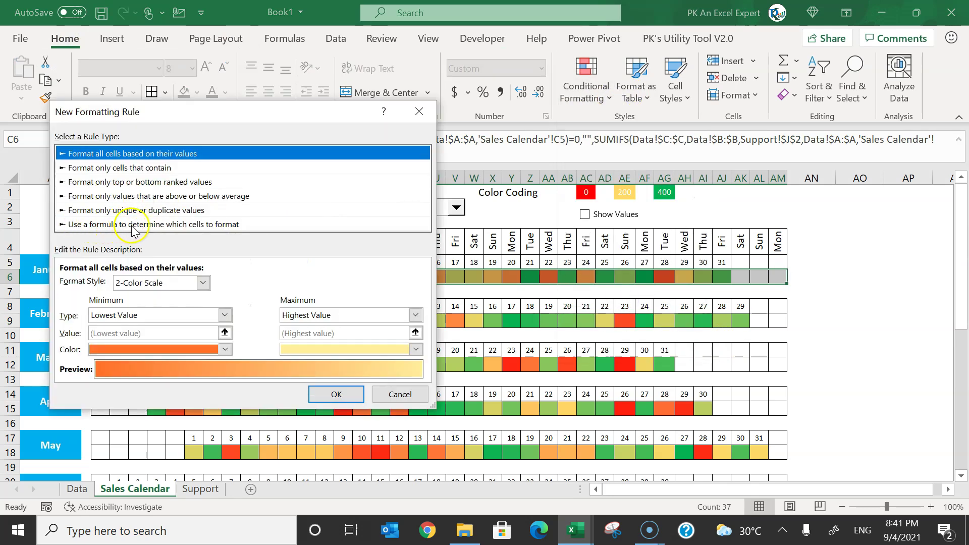
pyautogui.click(235, 225)
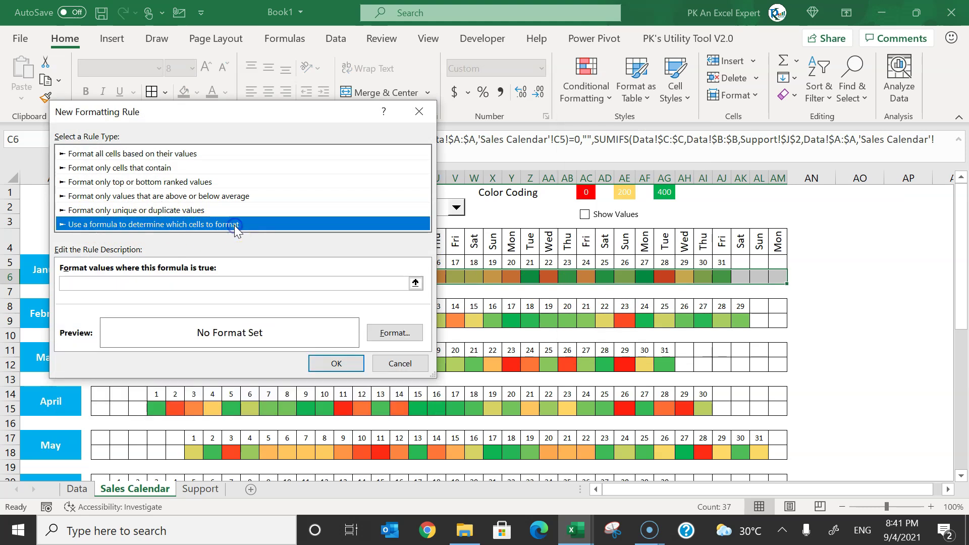
pyautogui.click(133, 282)
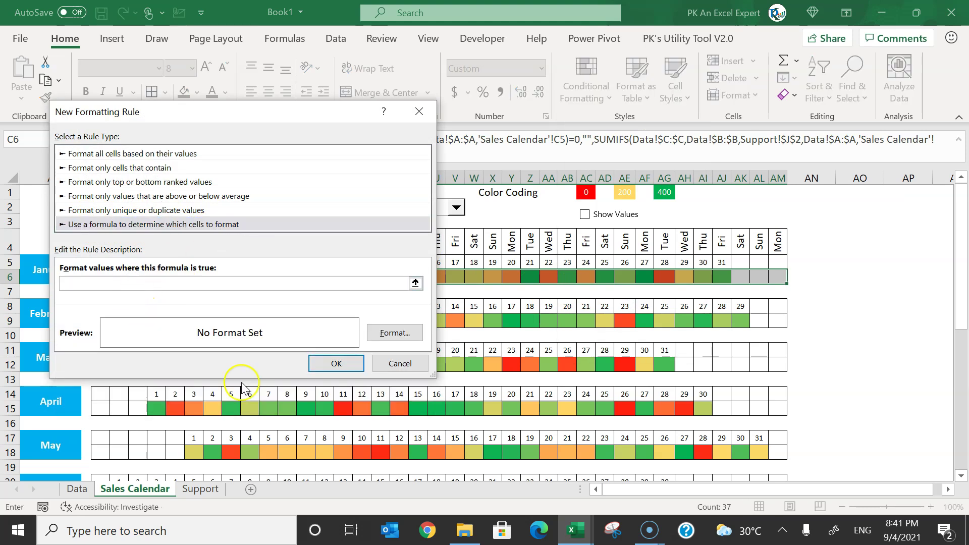
pyautogui.click(201, 489)
pyautogui.click(635, 221)
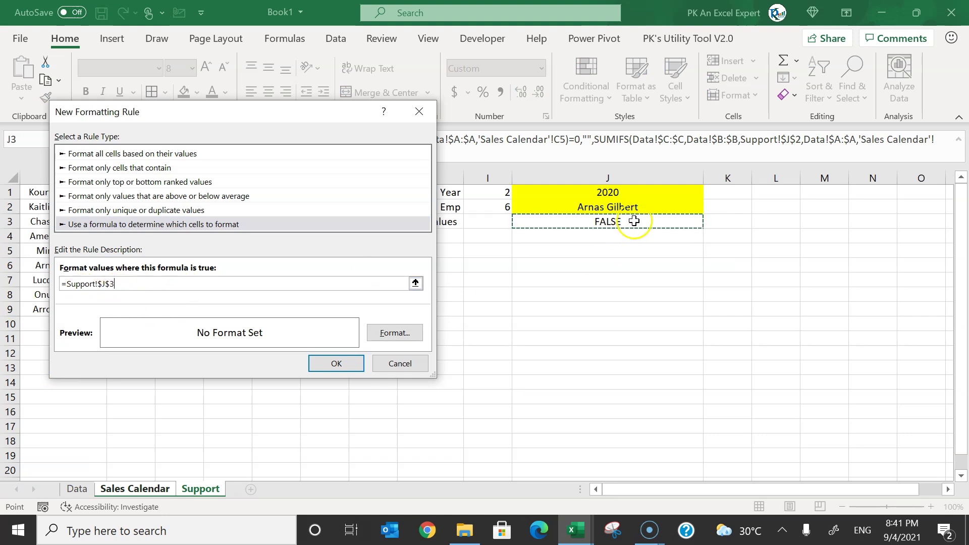
pyautogui.write('=')
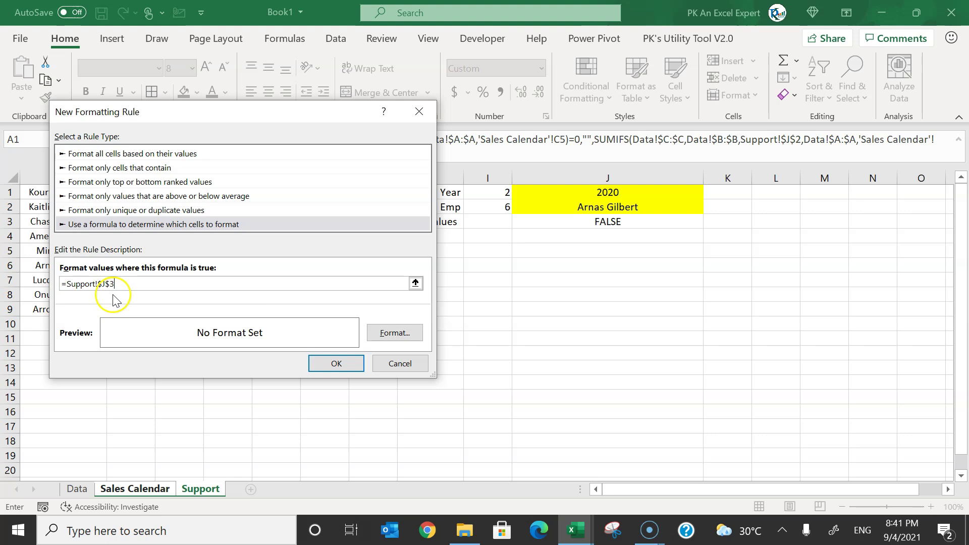
# Give the new rule the General number format and apply it to January's sales row.
pyautogui.click(398, 332)
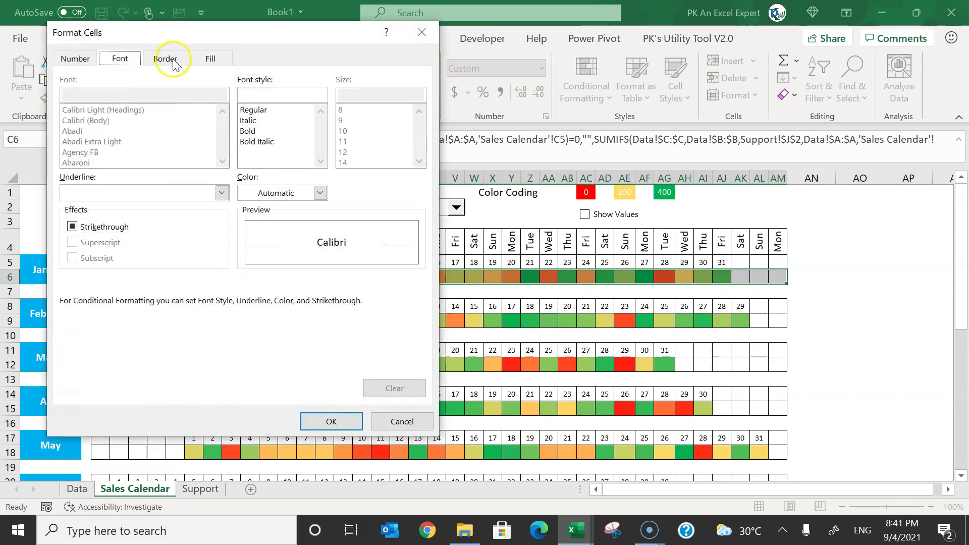
pyautogui.click(74, 59)
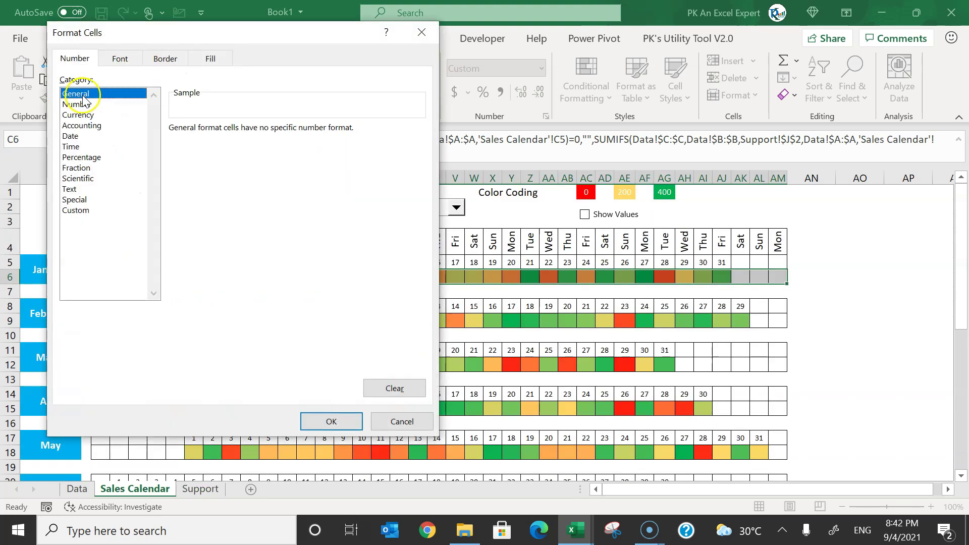
pyautogui.click(331, 420)
pyautogui.click(336, 365)
pyautogui.click(699, 234)
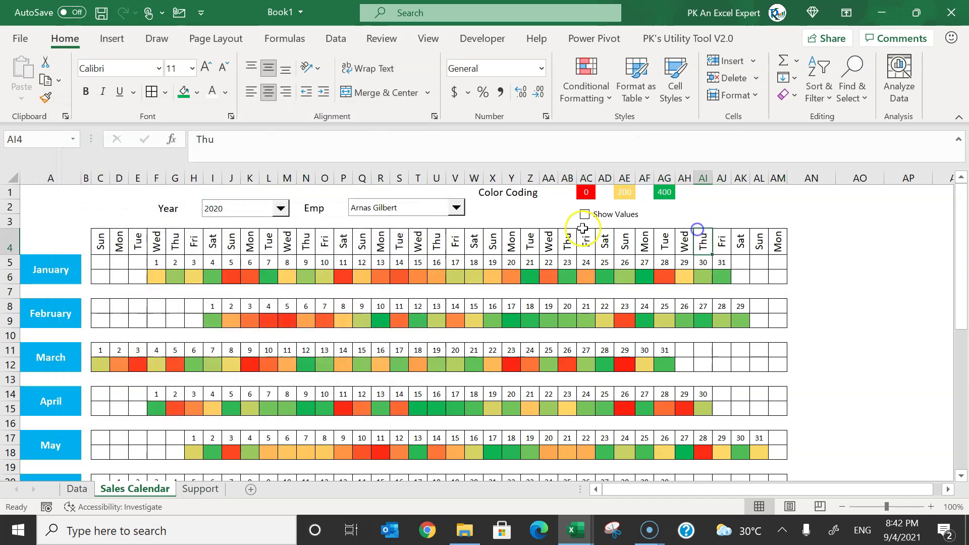
# Toggle the Show Values check box to test the rule on January's sales row.
pyautogui.click(584, 214)
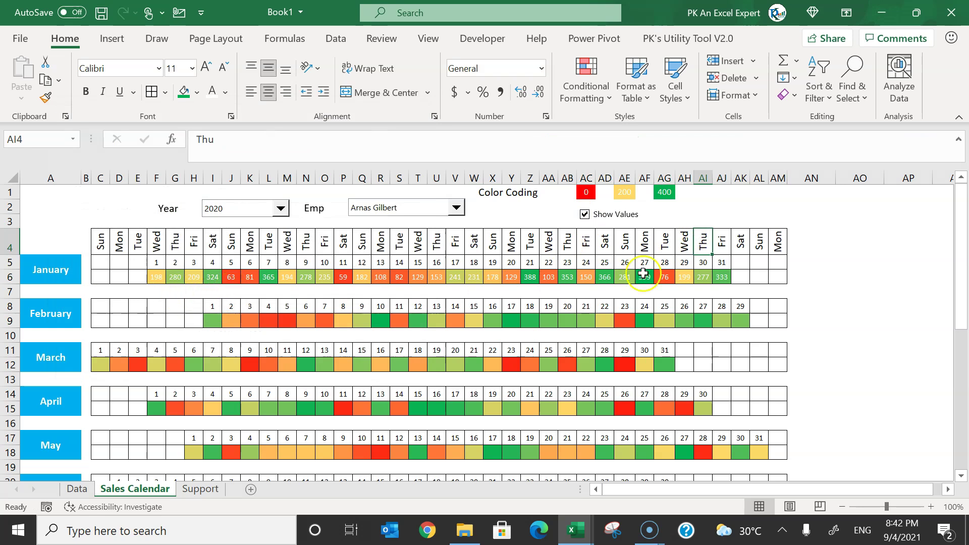
pyautogui.click(586, 214)
pyautogui.click(592, 215)
# Copy the formatting of January's sales row onto the February, March and April sales rows with the Format Painter.
pyautogui.moveTo(108, 273); pyautogui.dragTo(779, 274)
pyautogui.hotkey('ctrl', 'q')
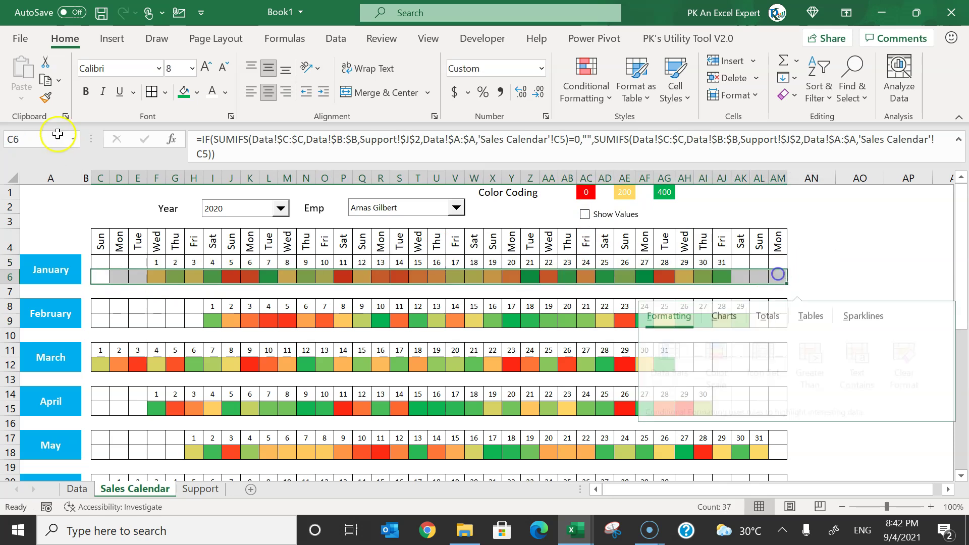
pyautogui.click(47, 99)
pyautogui.doubleClick(47, 99)
pyautogui.click(100, 322)
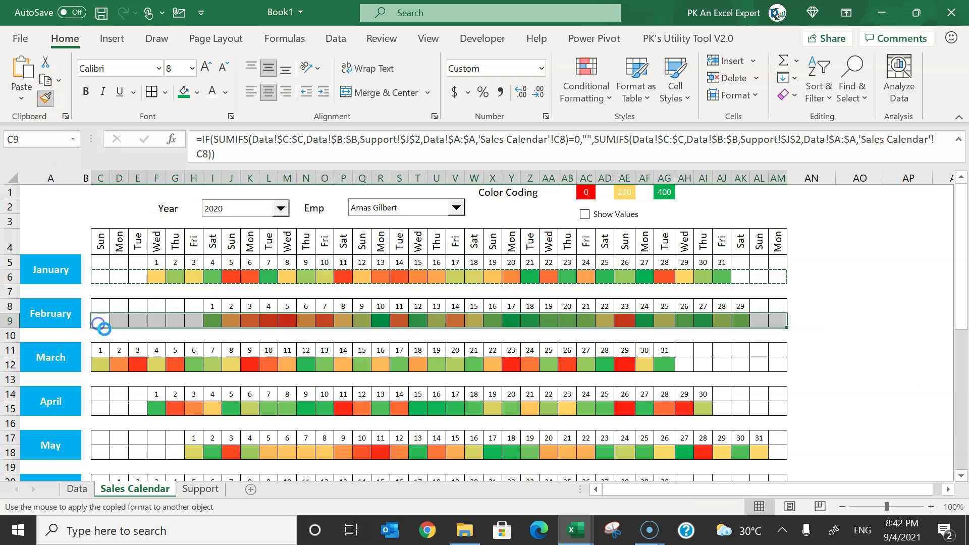
pyautogui.click(98, 364)
pyautogui.click(97, 408)
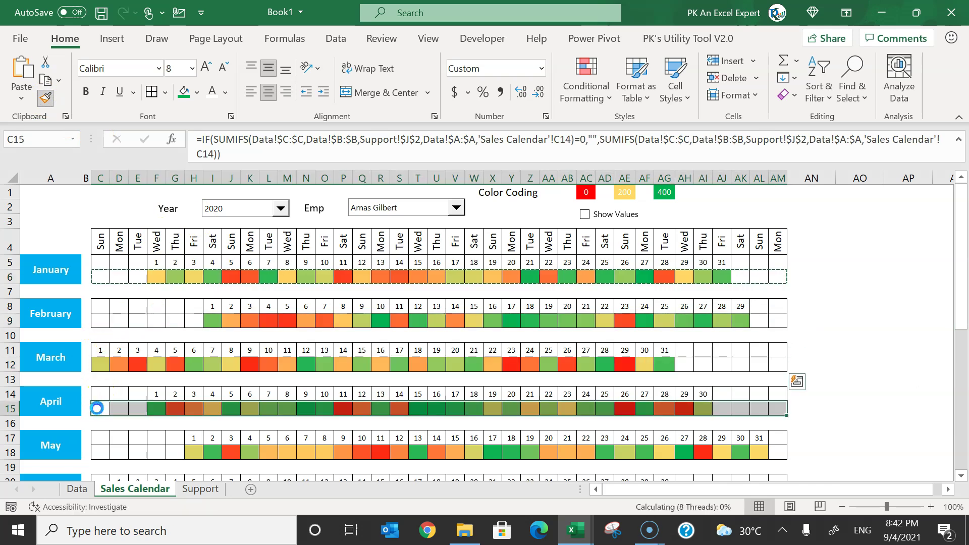
# Paint the January sales row's formatting onto the May through December sales rows, and end the format painting.
pyautogui.scroll(-3, 152, 385)
pyautogui.click(99, 309)
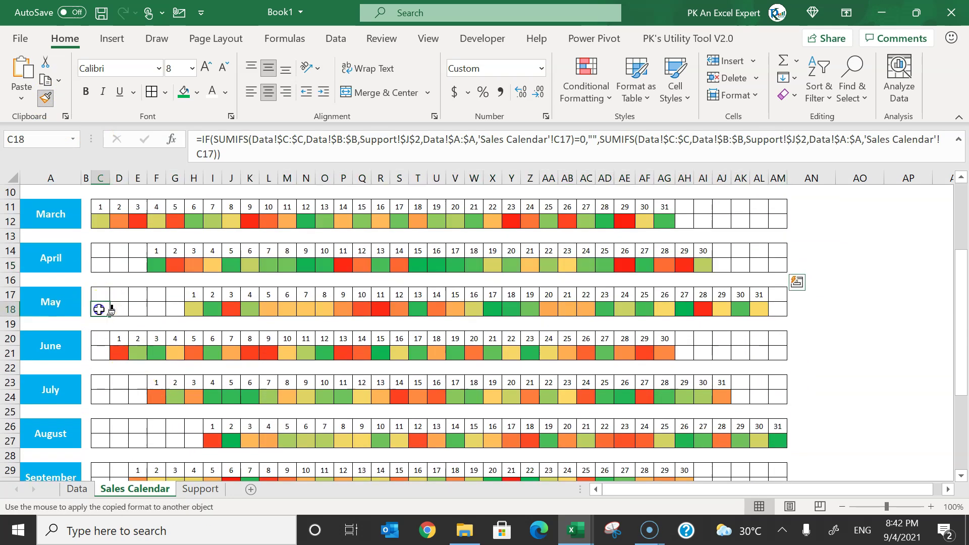
pyautogui.click(99, 353)
pyautogui.click(99, 396)
pyautogui.scroll(-3, 99, 353)
pyautogui.click(97, 307)
pyautogui.click(99, 354)
pyautogui.scroll(-3, 99, 353)
pyautogui.click(99, 280)
pyautogui.click(112, 351)
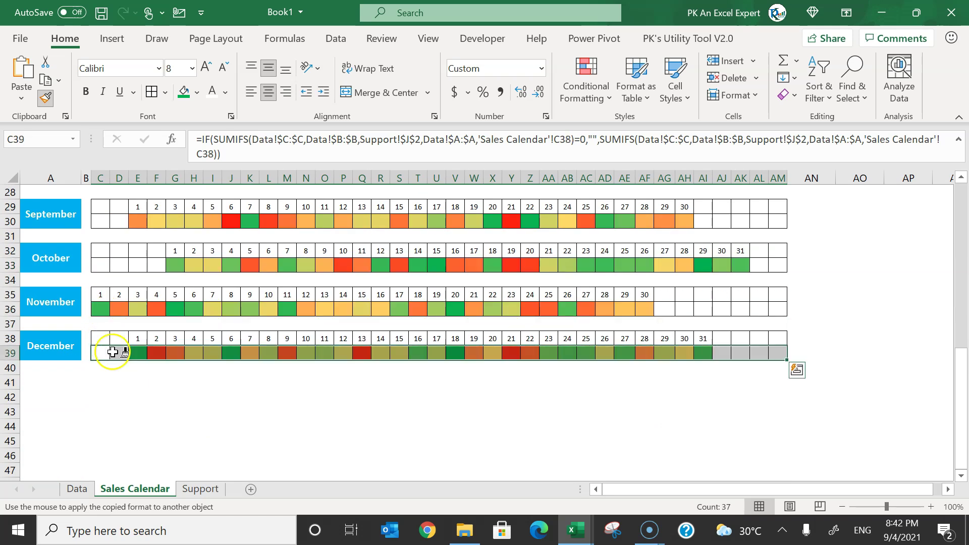
pyautogui.press('Escape')
# Switch Show Values on and off again to check the sales values across the months.
pyautogui.scroll(9, 112, 352)
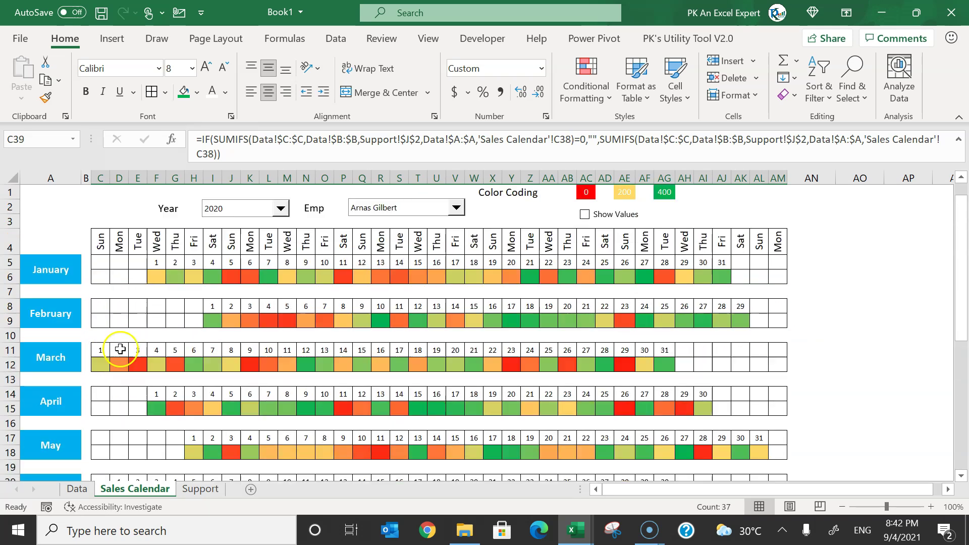
pyautogui.click(597, 216)
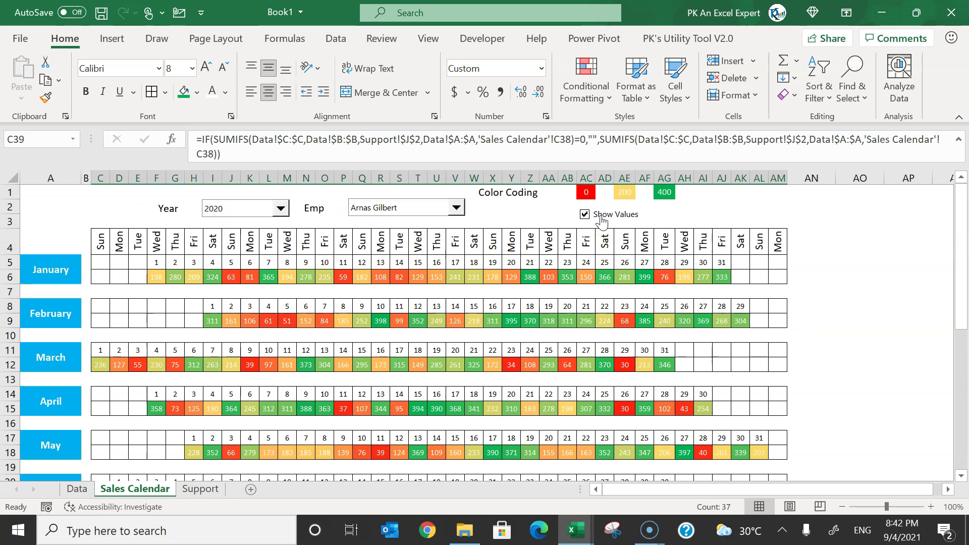
pyautogui.click(599, 216)
pyautogui.click(523, 216)
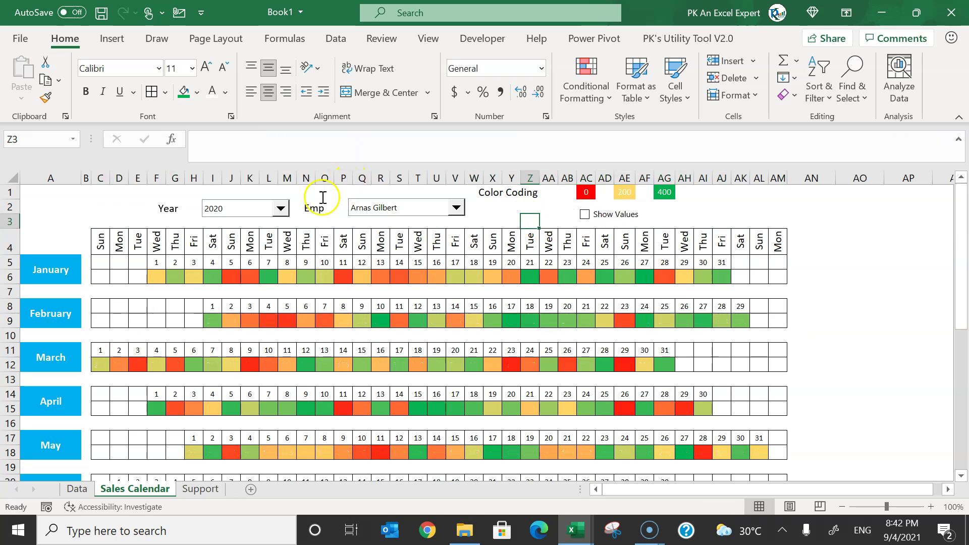
# Hide the row and column headings on the Sales Calendar sheet.
pyautogui.click(119, 191)
pyautogui.click(428, 39)
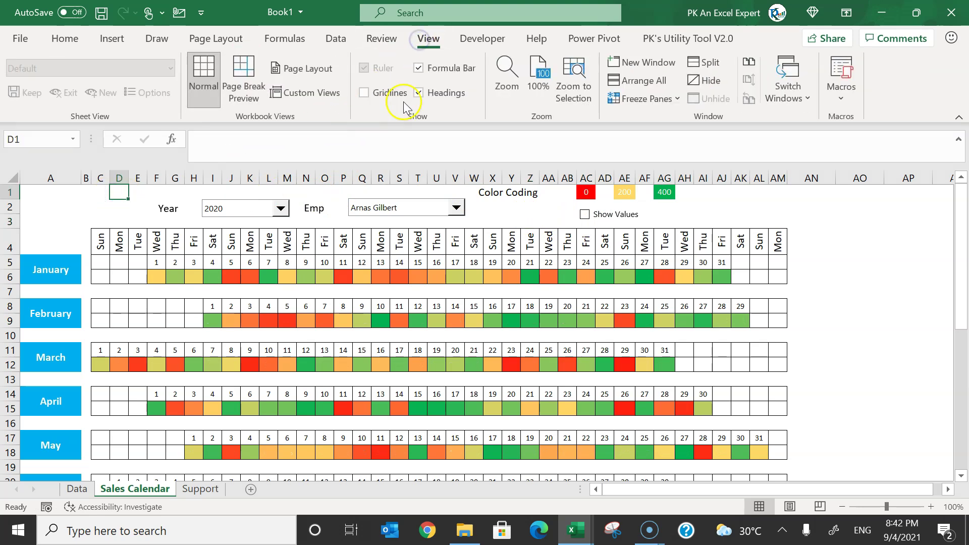
pyautogui.click(418, 94)
# Format the weekday header row C4:AM4 with font size 10, a dark red fill and white text.
pyautogui.moveTo(78, 223); pyautogui.dragTo(760, 228)
pyautogui.click(65, 39)
pyautogui.click(223, 68)
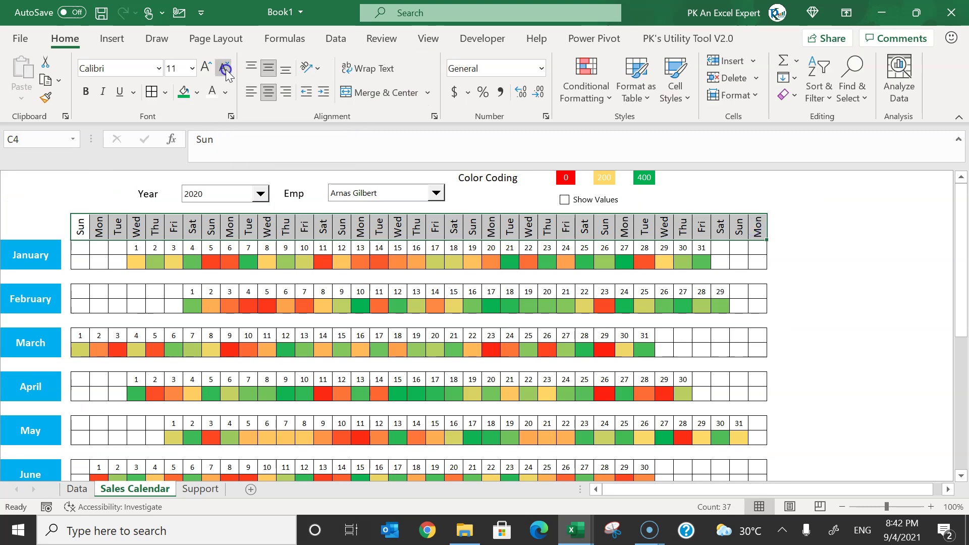
pyautogui.click(197, 92)
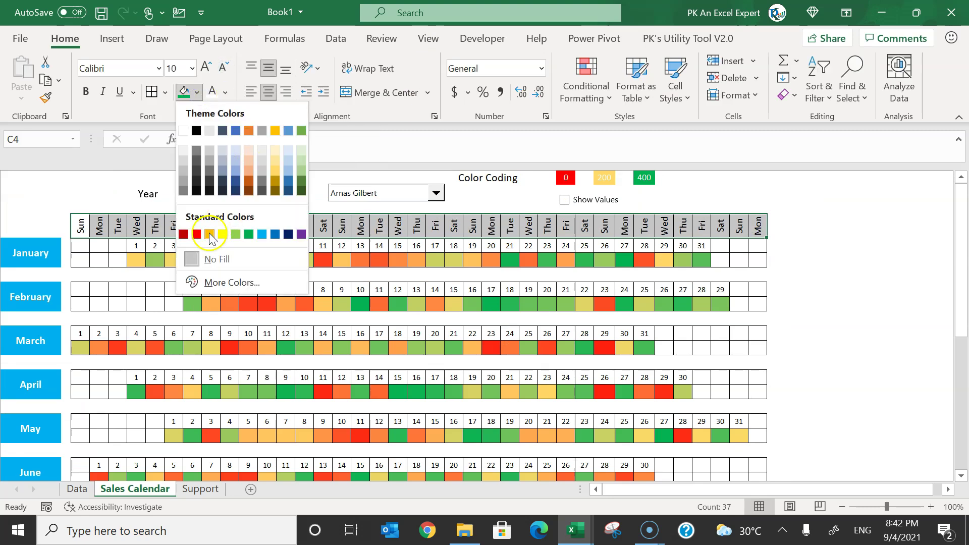
pyautogui.click(183, 234)
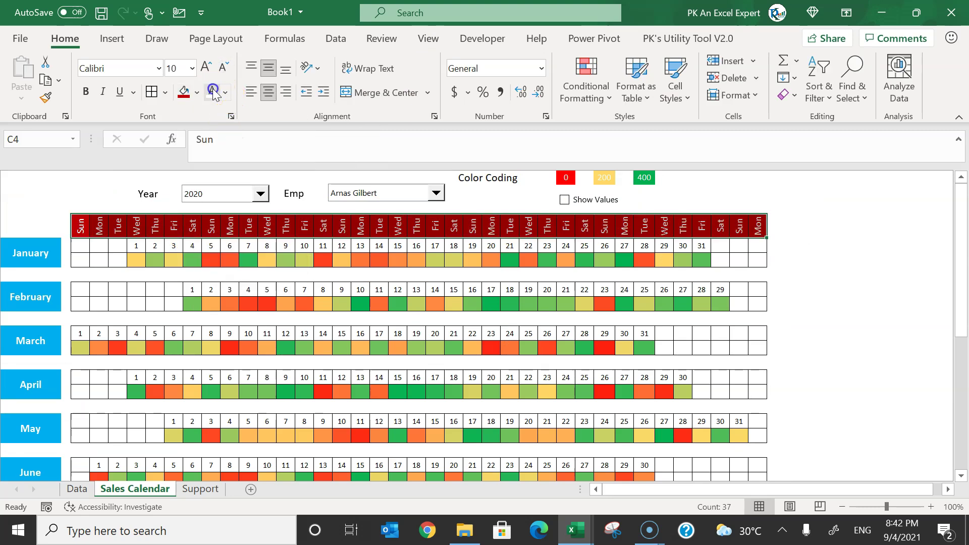
pyautogui.click(858, 276)
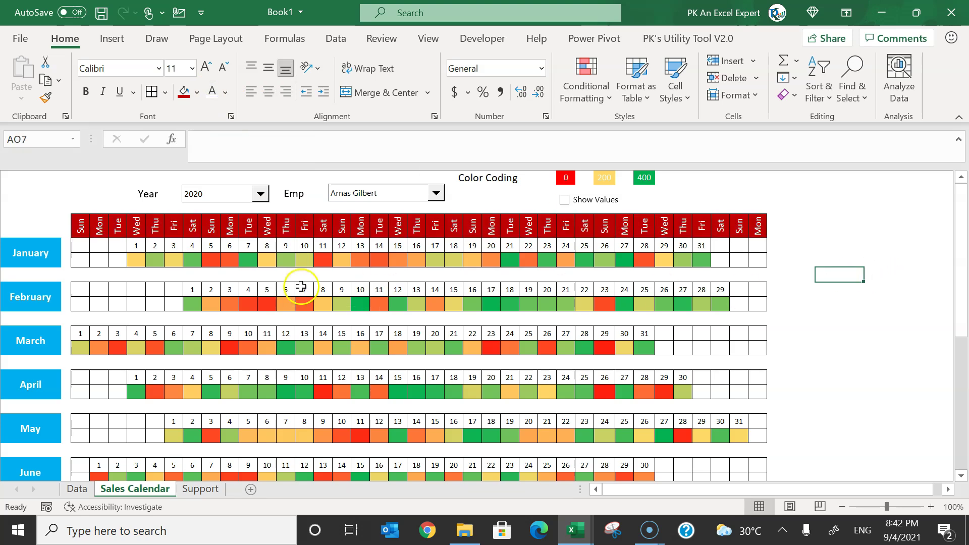
# Set the height of the blank spacer row between January and February to 6.
pyautogui.click(323, 275)
pyautogui.hotkey('shift', 'space')
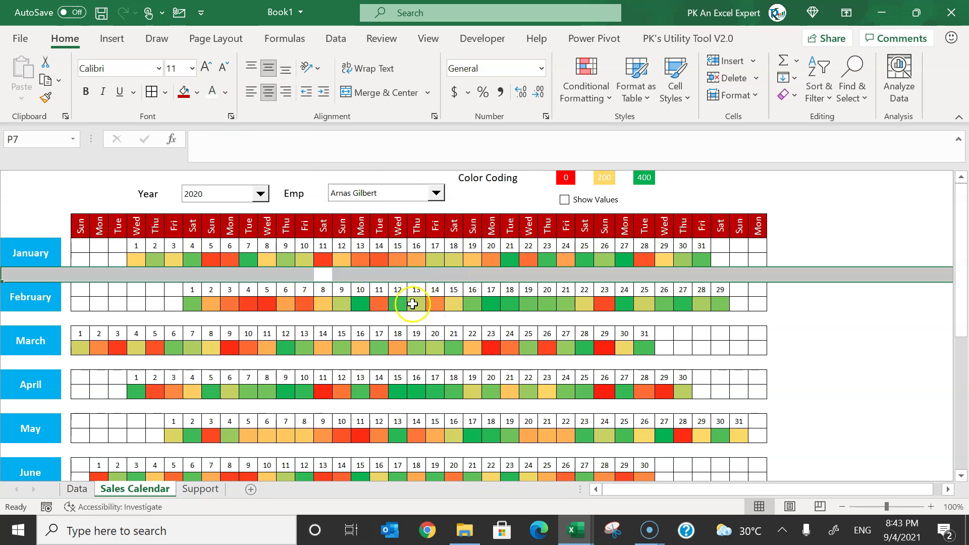
pyautogui.rightClick(447, 274)
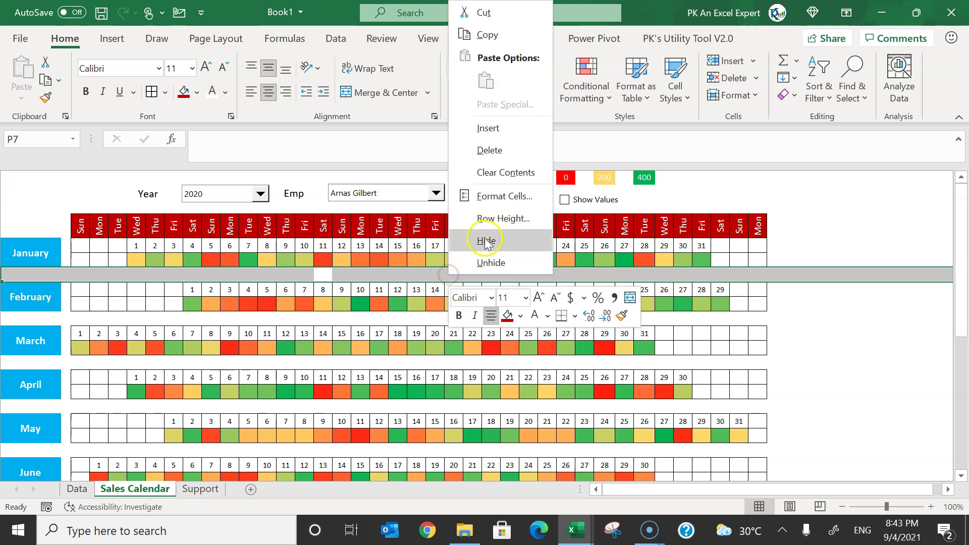
pyautogui.click(484, 217)
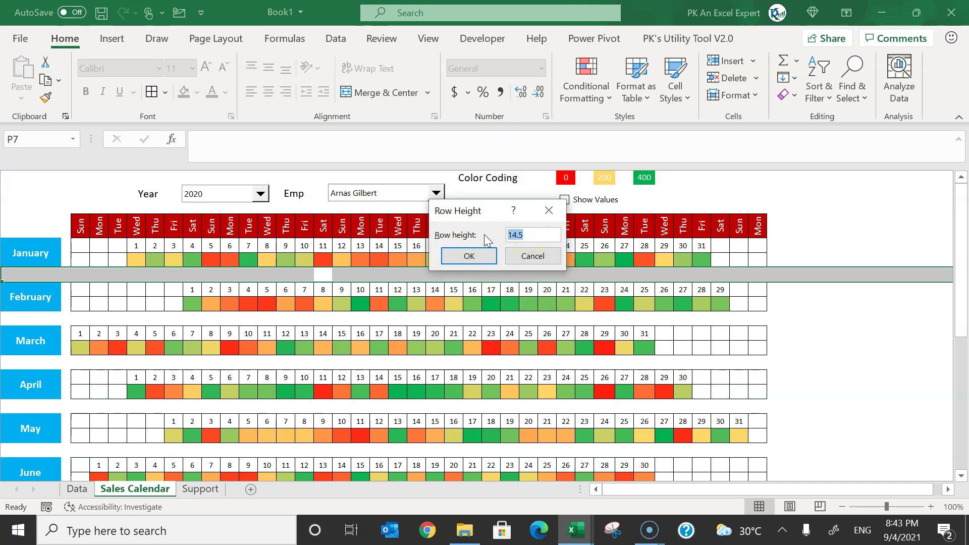
pyautogui.write('6')
pyautogui.click(480, 254)
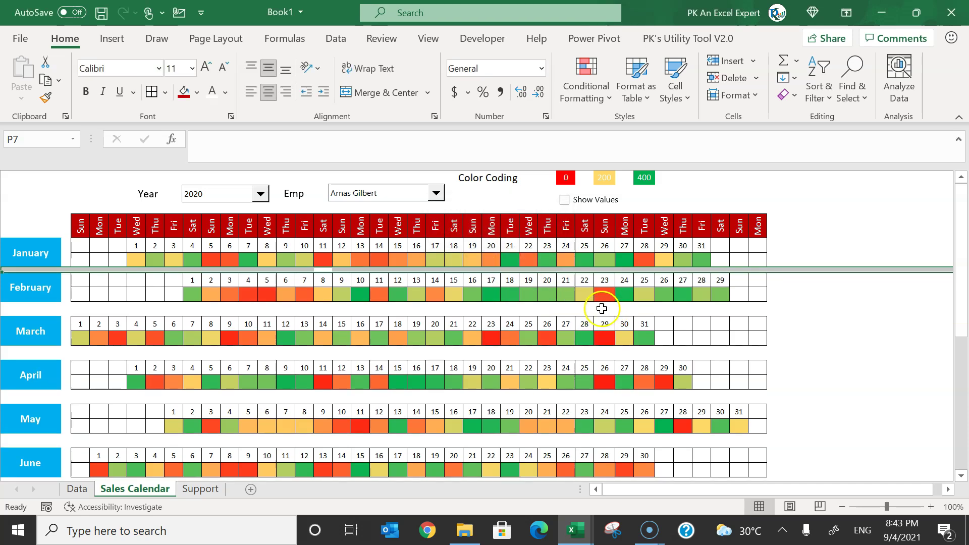
# Repeat the reduced row height on every blank spacer row from below February down to the one above December.
pyautogui.click(602, 308)
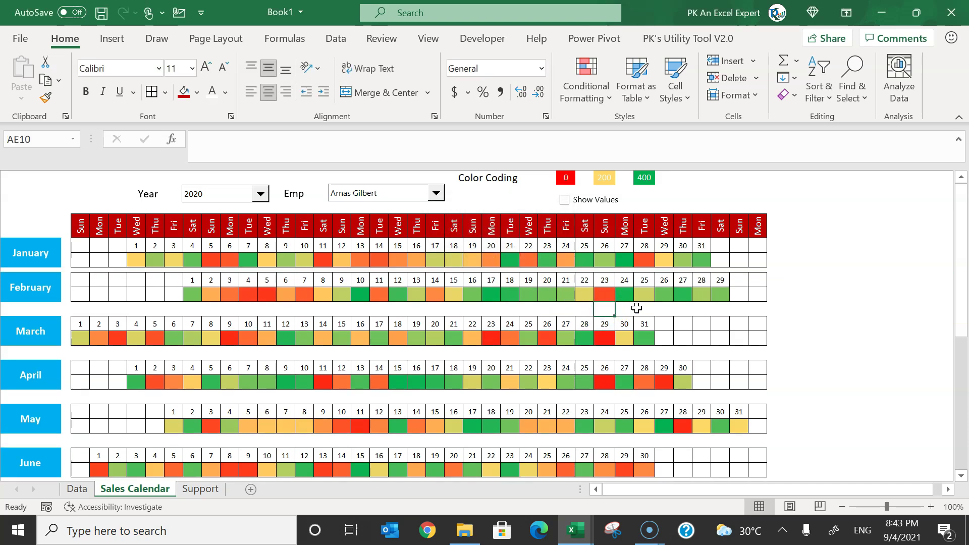
pyautogui.press('F4')
pyautogui.press('Down')
pyautogui.press('Down')
pyautogui.press('Down')
pyautogui.press('F4')
pyautogui.press('Down')
pyautogui.press('Down')
pyautogui.press('Down')
pyautogui.press('F4')
pyautogui.press('Down')
pyautogui.press('Down')
pyautogui.press('Down')
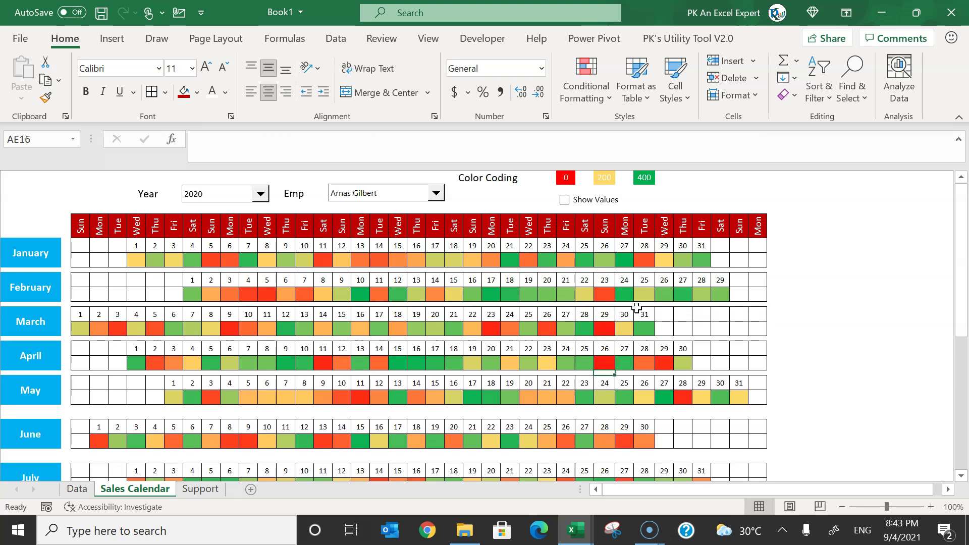
pyautogui.press('F4')
pyautogui.press('Down')
pyautogui.press('Down')
pyautogui.press('Down')
pyautogui.press('F4')
pyautogui.press('Down')
pyautogui.press('Down')
pyautogui.press('Down')
pyautogui.press('F4')
pyautogui.press('Down')
pyautogui.press('Down')
pyautogui.press('Down')
pyautogui.press('F4')
pyautogui.press('Down')
pyautogui.press('Down')
pyautogui.press('Down')
pyautogui.press('F4')
pyautogui.press('Down')
pyautogui.press('Down')
pyautogui.press('Down')
pyautogui.press('F4')
pyautogui.press('Down')
pyautogui.press('Down')
pyautogui.press('Down')
pyautogui.press('F4')
pyautogui.press('Down')
pyautogui.press('Down')
pyautogui.press('Down')
pyautogui.press('Down')
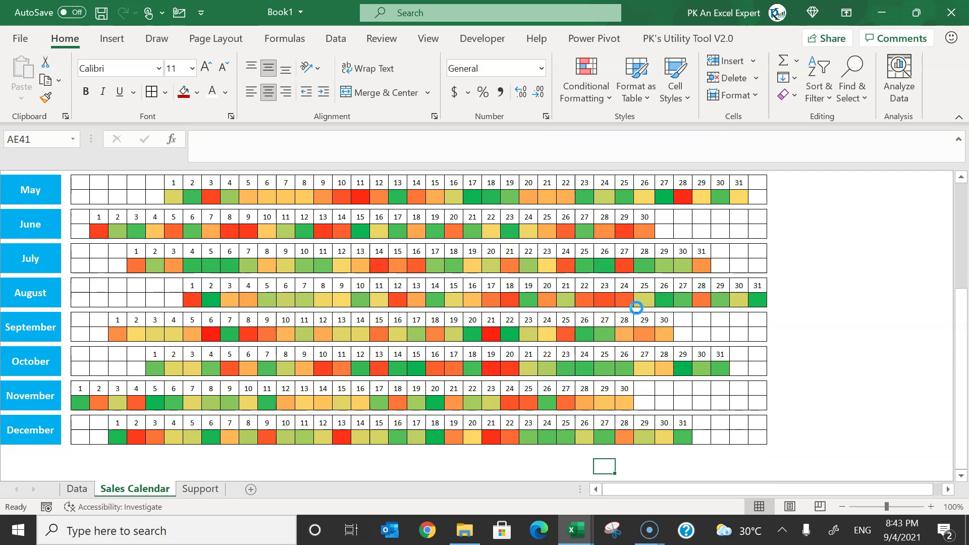
# Hide all unused rows below the December block, from row 41 down, and return to row 1.
pyautogui.hotkey('ctrl', 'shift', 'Down')
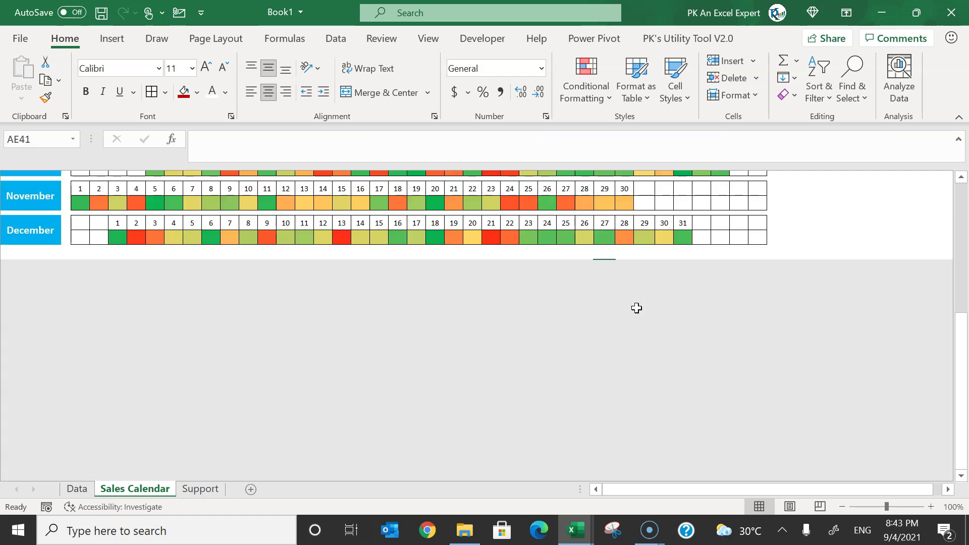
pyautogui.hotkey('ctrl', 'Up')
pyautogui.hotkey('ctrl', 'Up')
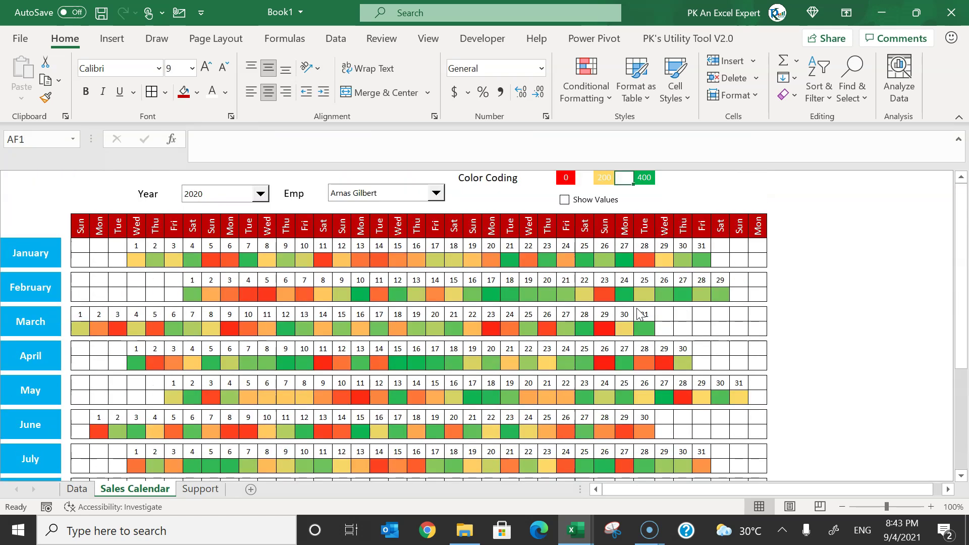
# Hide all unused columns beyond the calendar, from column AO onward, and return to the start of the sheet.
pyautogui.press('Right')
pyautogui.press('Right')
pyautogui.press('Right')
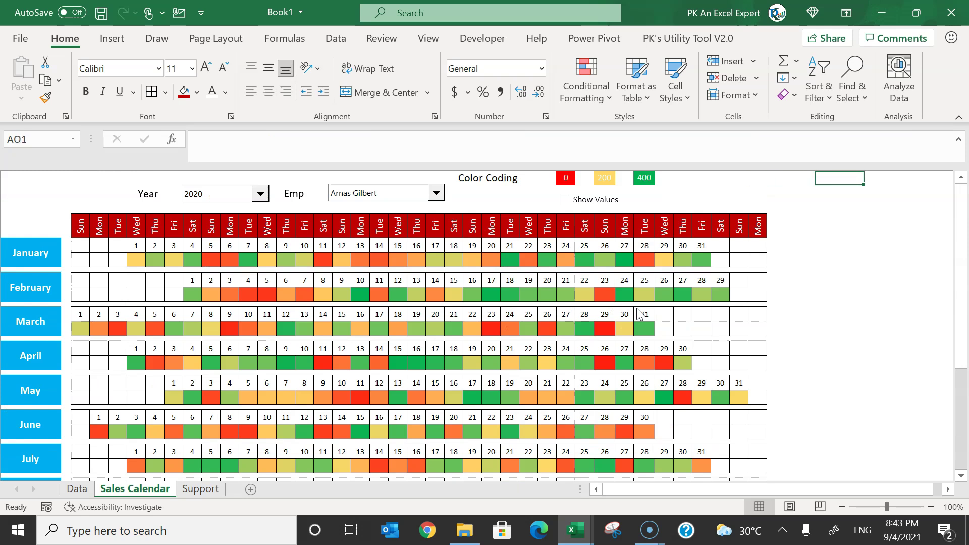
pyautogui.hotkey('ctrl', 'shift', 'Right')
pyautogui.hotkey('ctrl', 'Left')
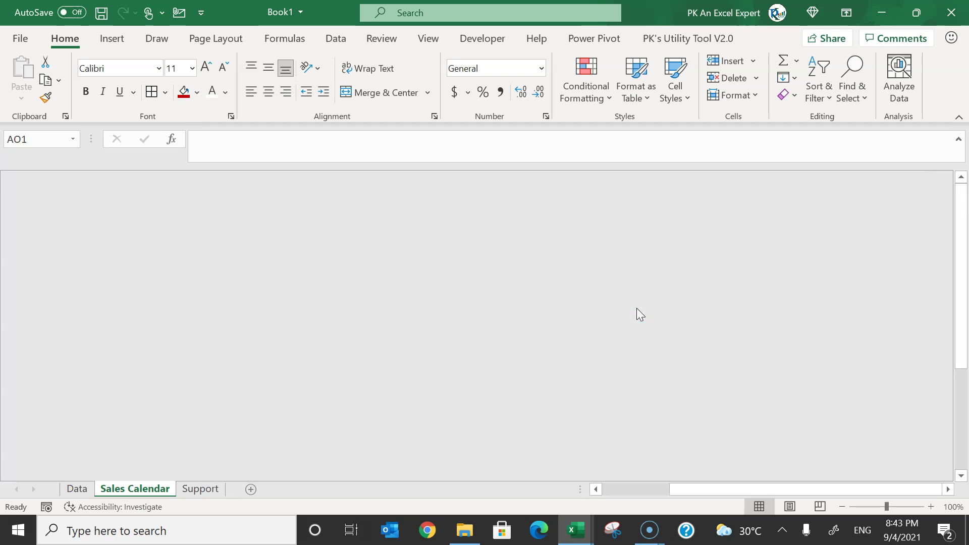
pyautogui.hotkey('ctrl', 'Home')
# Fill the header area above the weekday row with the lightest grey theme color.
pyautogui.moveTo(35, 181); pyautogui.dragTo(826, 210)
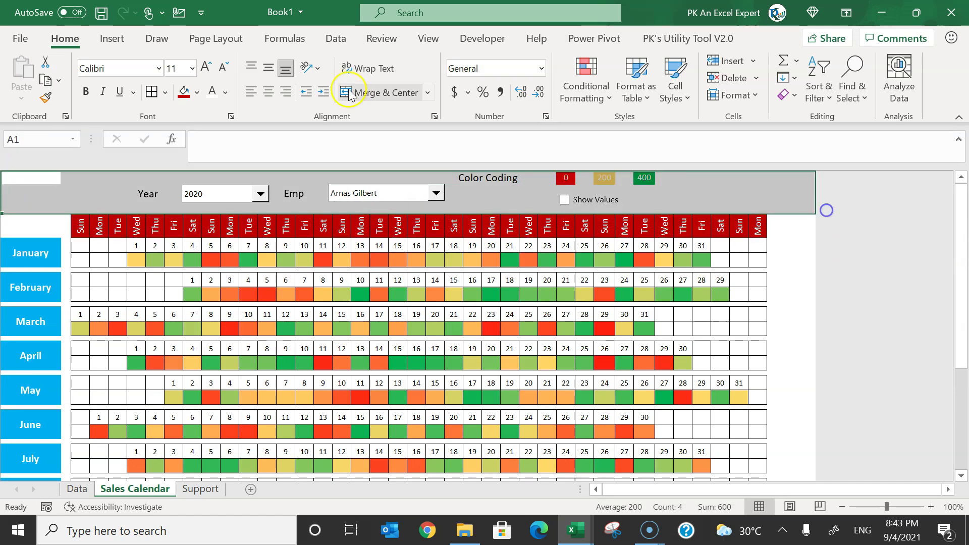
pyautogui.click(197, 93)
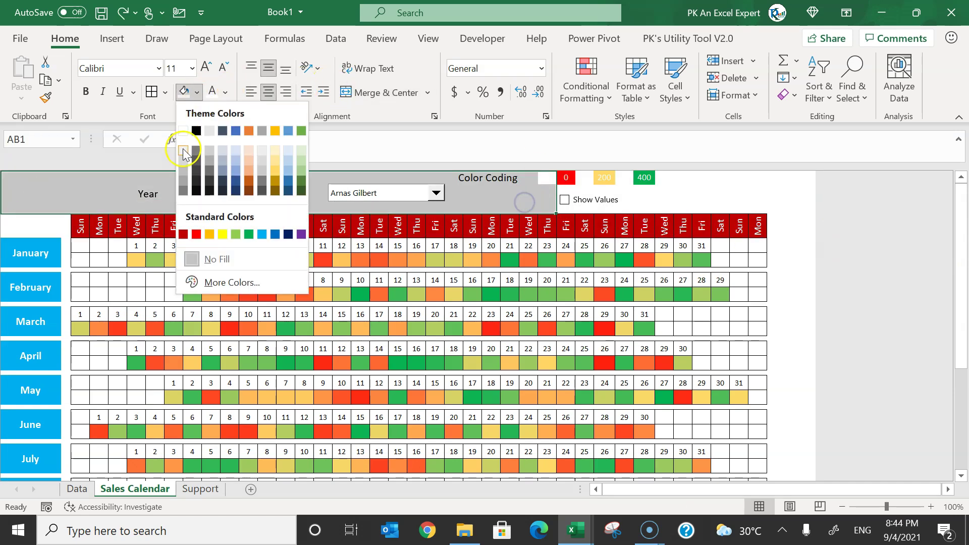
pyautogui.click(183, 150)
# Apply the same light grey fill to the blank spacer rows between the months and the empty margins around the calendar.
pyautogui.hotkey('ctrl', 'Down')
pyautogui.hotkey('ctrl', 'Home')
pyautogui.press('Down')
pyautogui.press('Down')
pyautogui.press('Down')
pyautogui.press('Down')
pyautogui.press('Down')
pyautogui.press('Down')
pyautogui.press('Down')
pyautogui.press('Down')
pyautogui.press('Down')
pyautogui.press('Down')
pyautogui.press('Down')
pyautogui.press('Down')
pyautogui.press('Down')
pyautogui.press('Down')
pyautogui.press('Down')
pyautogui.press('Down')
pyautogui.press('Down')
pyautogui.press('Down')
pyautogui.press('Down')
pyautogui.press('Down')
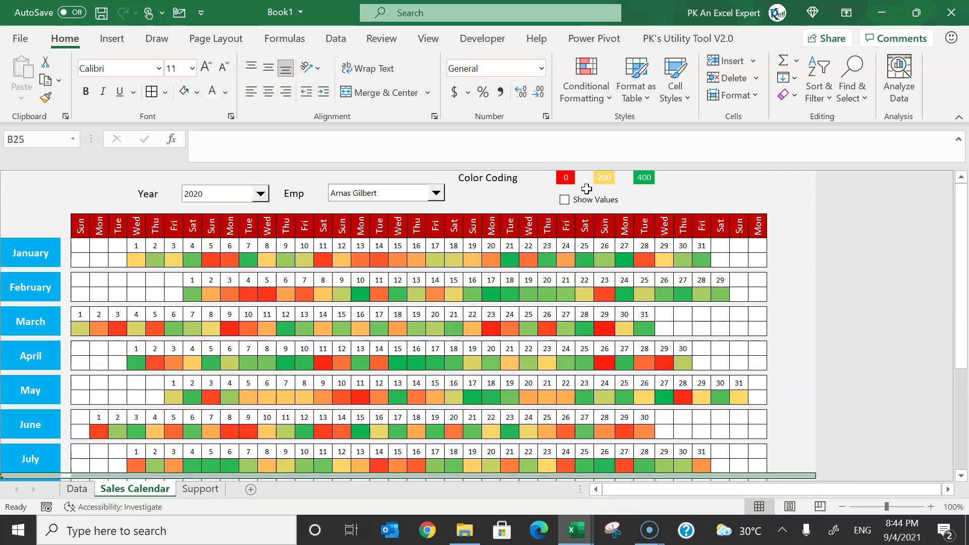
pyautogui.press('Down')
pyautogui.press('Down')
pyautogui.press('Down')
pyautogui.press('Down')
pyautogui.press('Down')
pyautogui.press('Down')
pyautogui.press('Down')
pyautogui.press('Down')
pyautogui.press('Down')
pyautogui.press('Down')
pyautogui.press('Down')
pyautogui.press('Down')
pyautogui.hotkey('ctrl', 'Home')
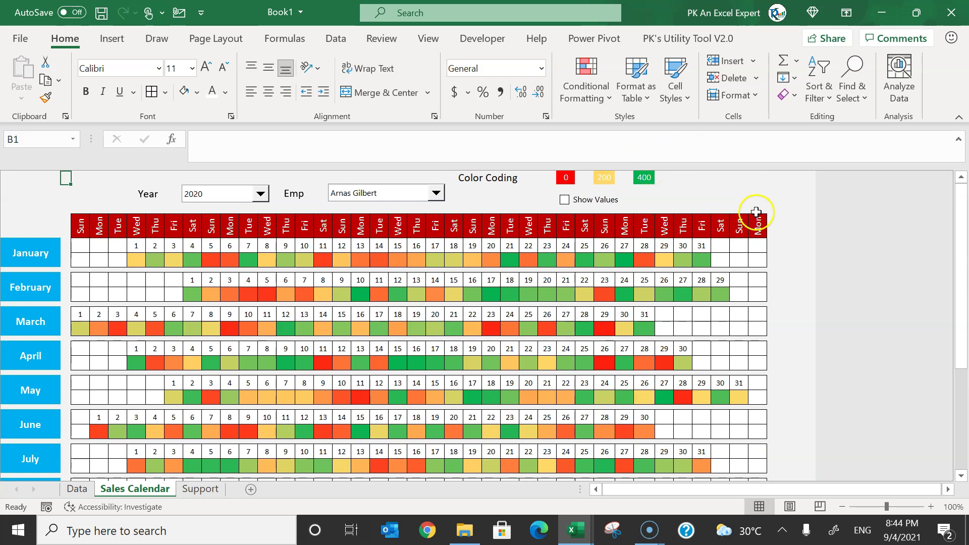
pyautogui.click(708, 186)
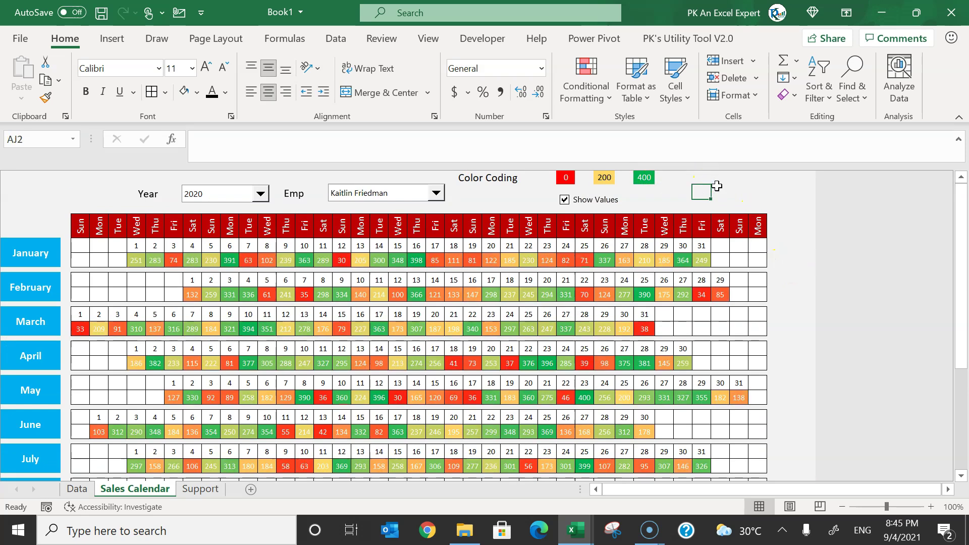